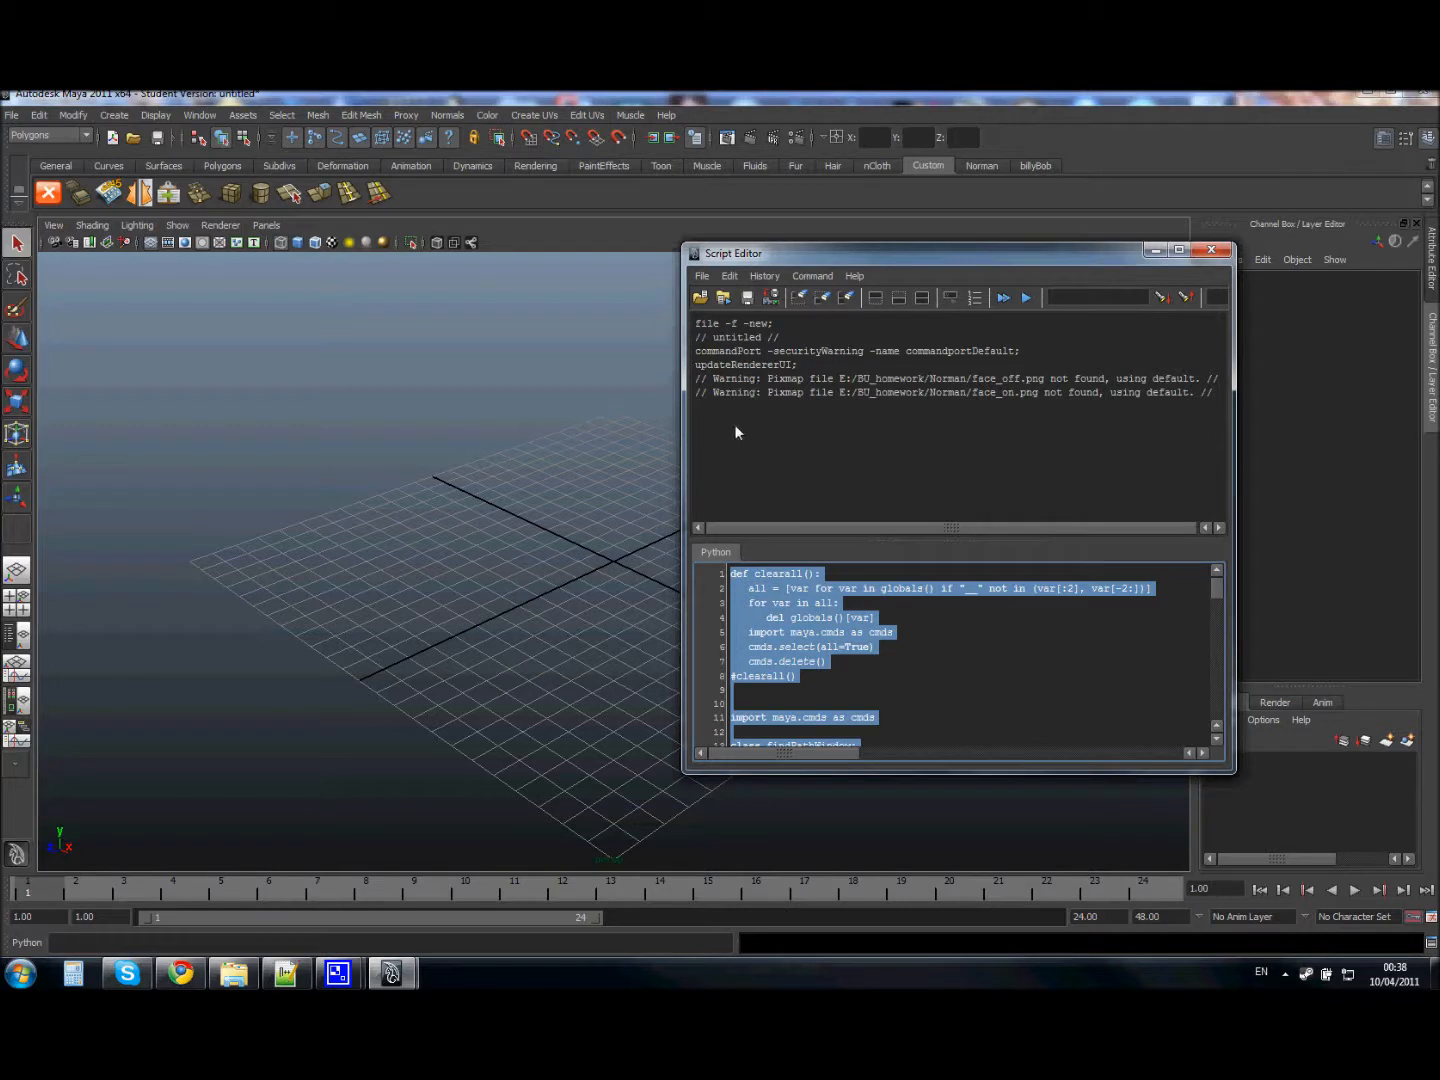
Add the selected Python script to the Custom shelf and close the Script Editor
drag(903, 254, 1047, 250)
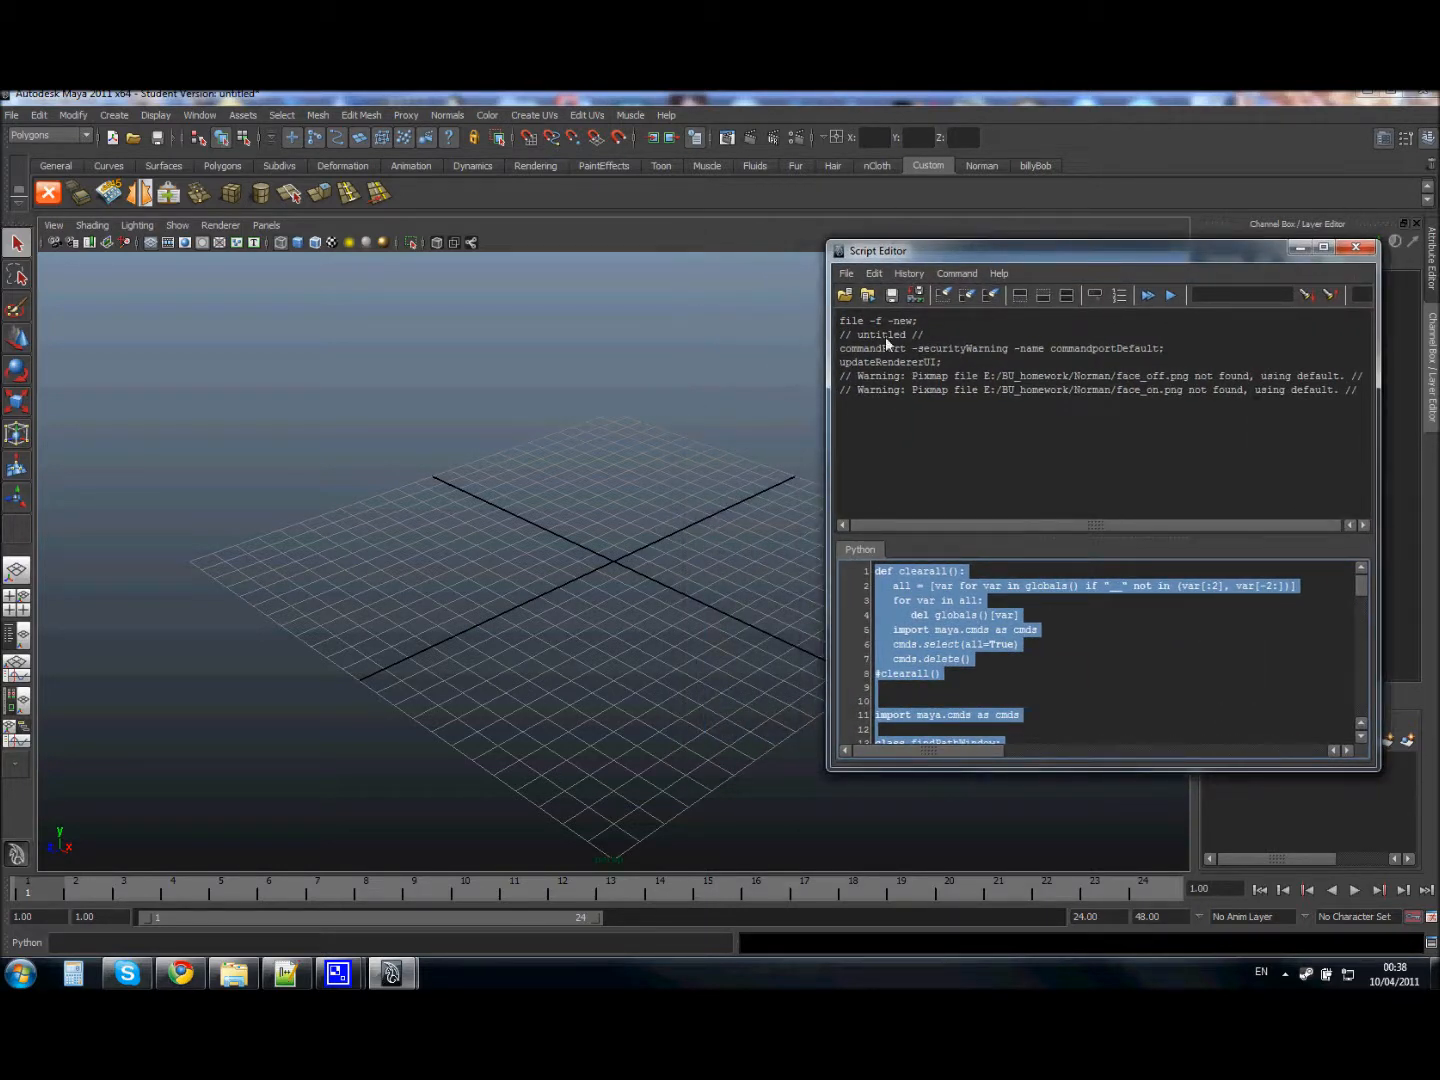
drag(825, 622, 656, 608)
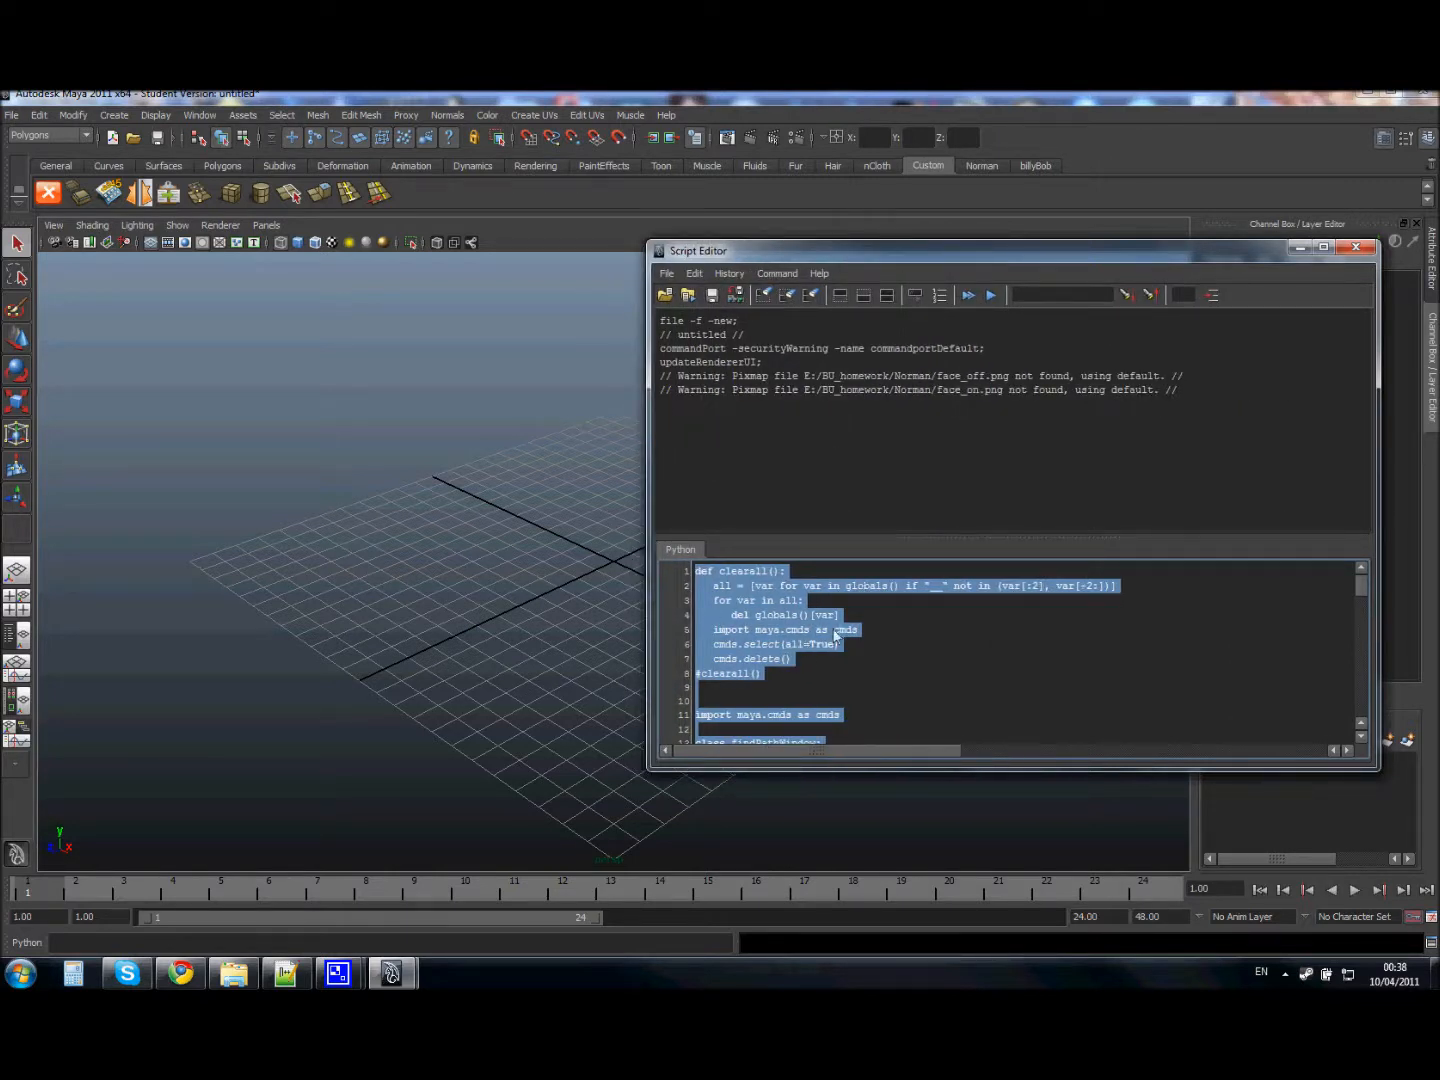
middle_drag(483, 199, 474, 198)
click(1356, 248)
Launch the shelf script, set its module directory to E:/My Dropbox/Uni_transfer/Assignments/CAP1/Scripting/temporary, and update to load the plant generator
click(409, 187)
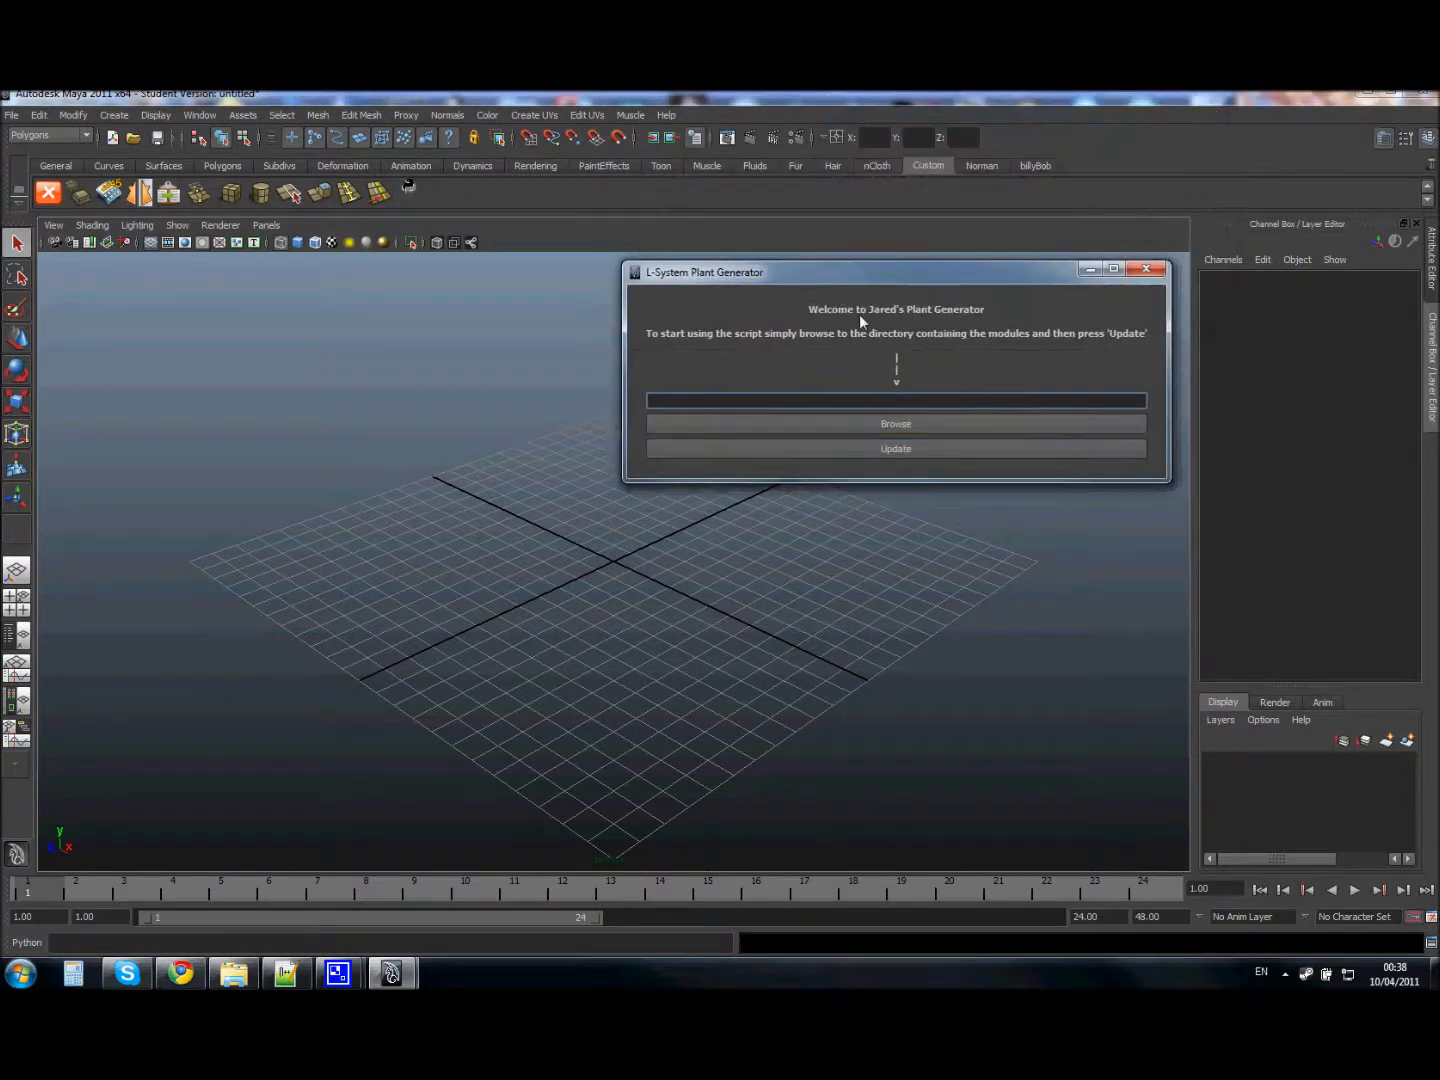
click(920, 426)
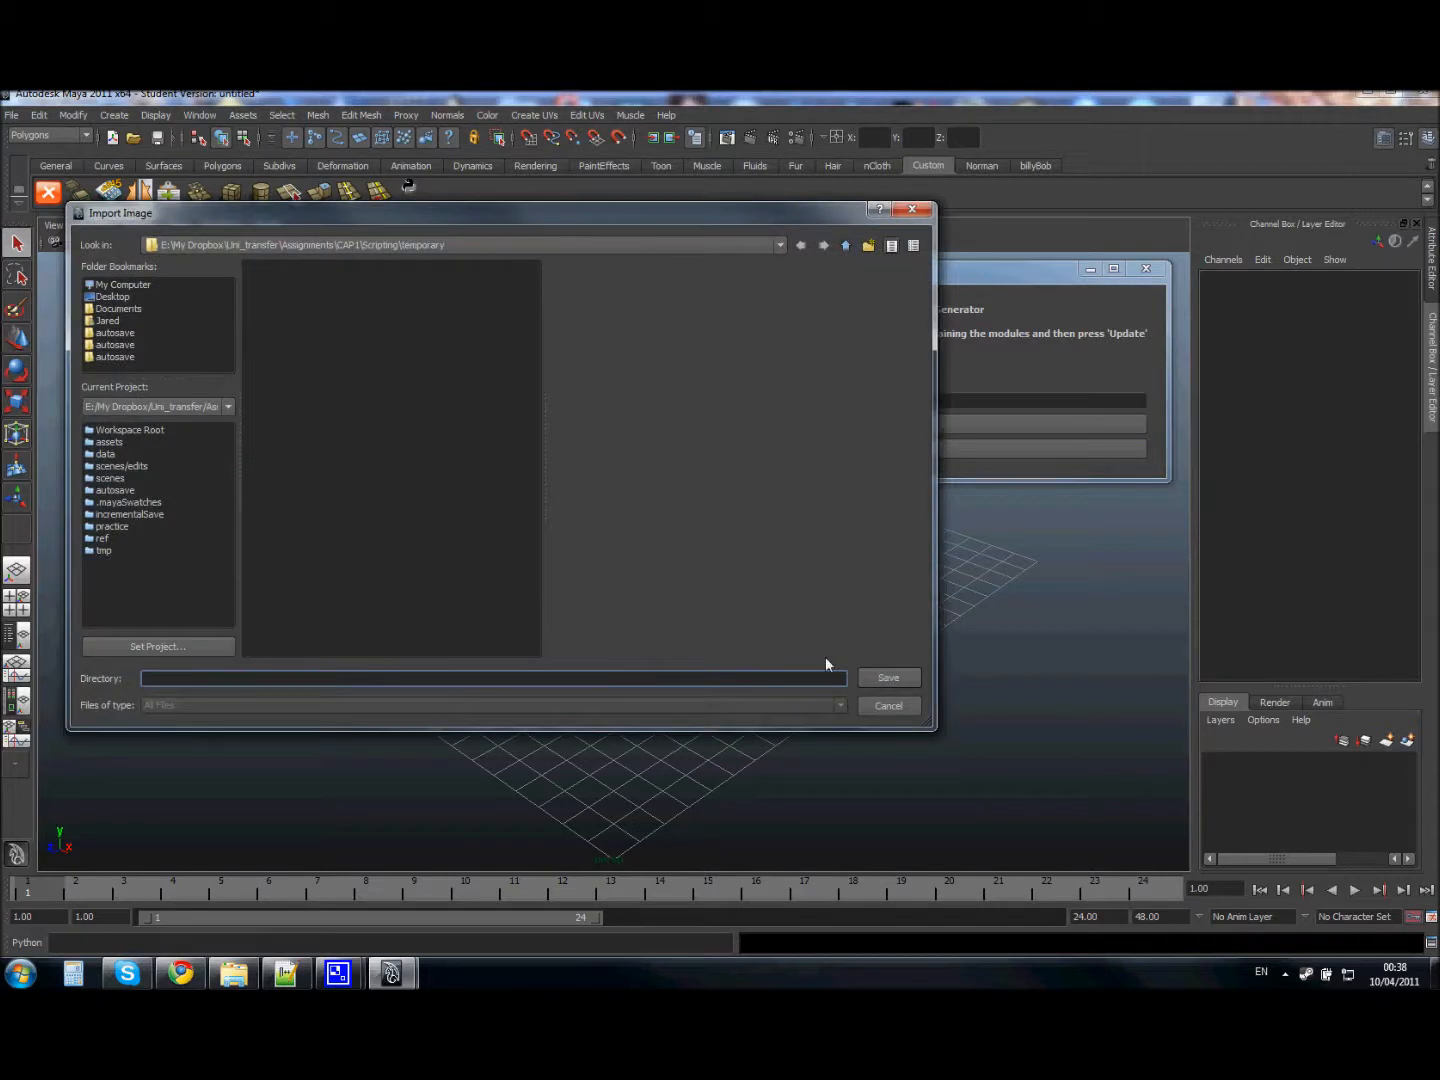
click(896, 677)
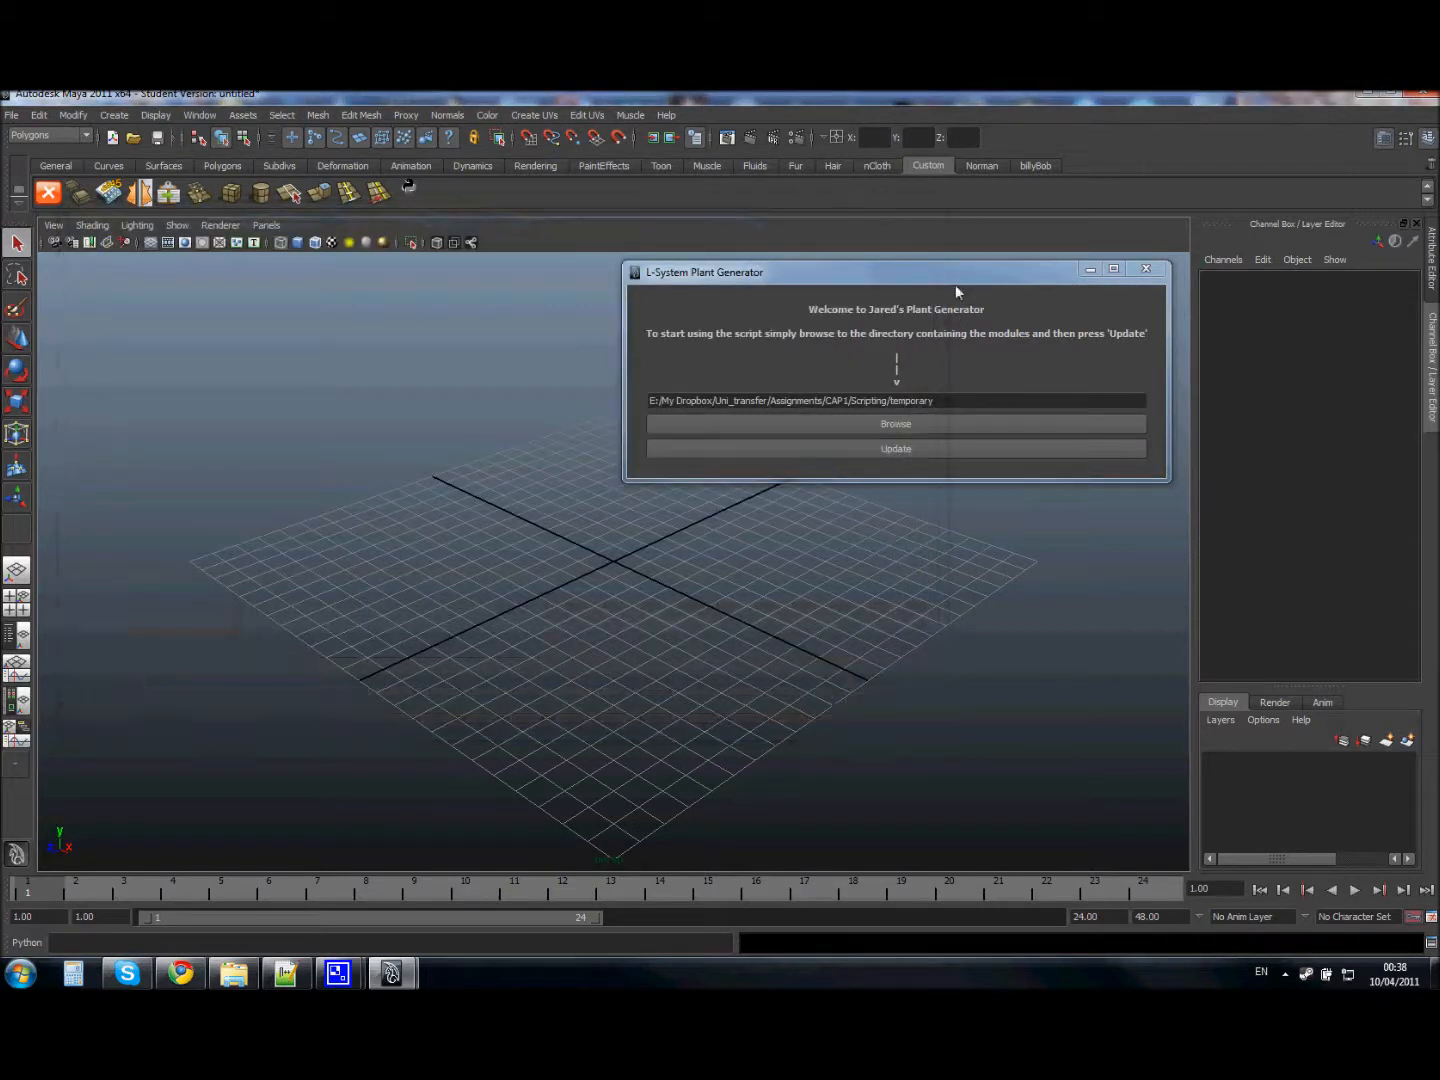
click(913, 455)
Widen the L-System Plant Generator window and position it beside the grid
drag(364, 96, 1138, 198)
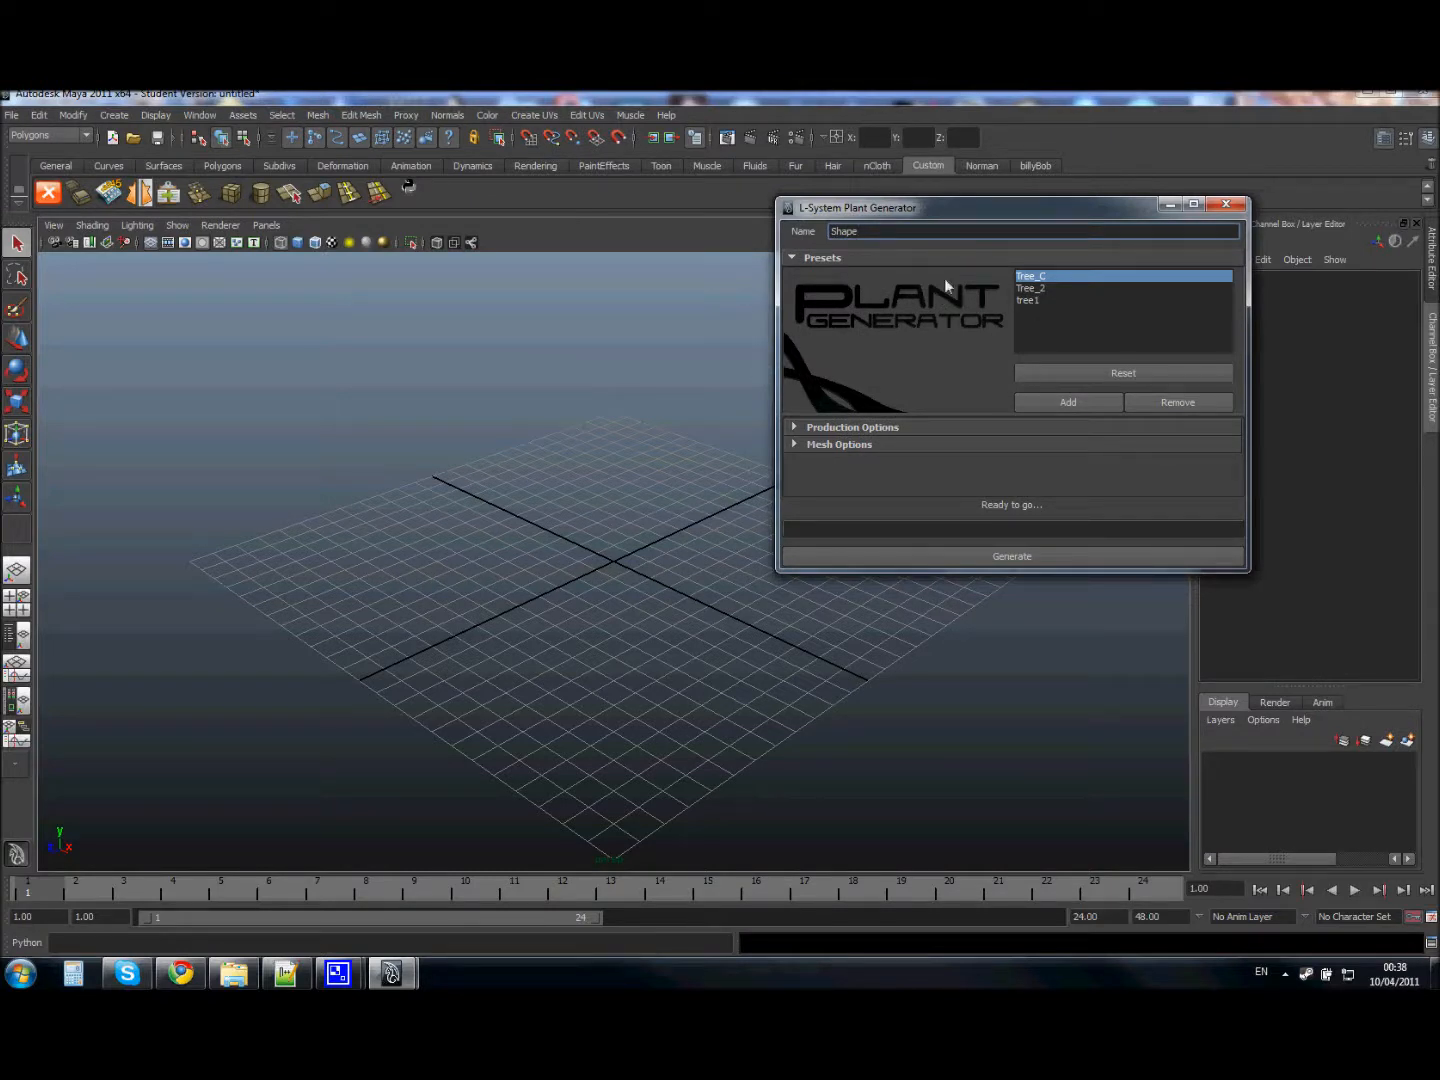
drag(1017, 213, 989, 205)
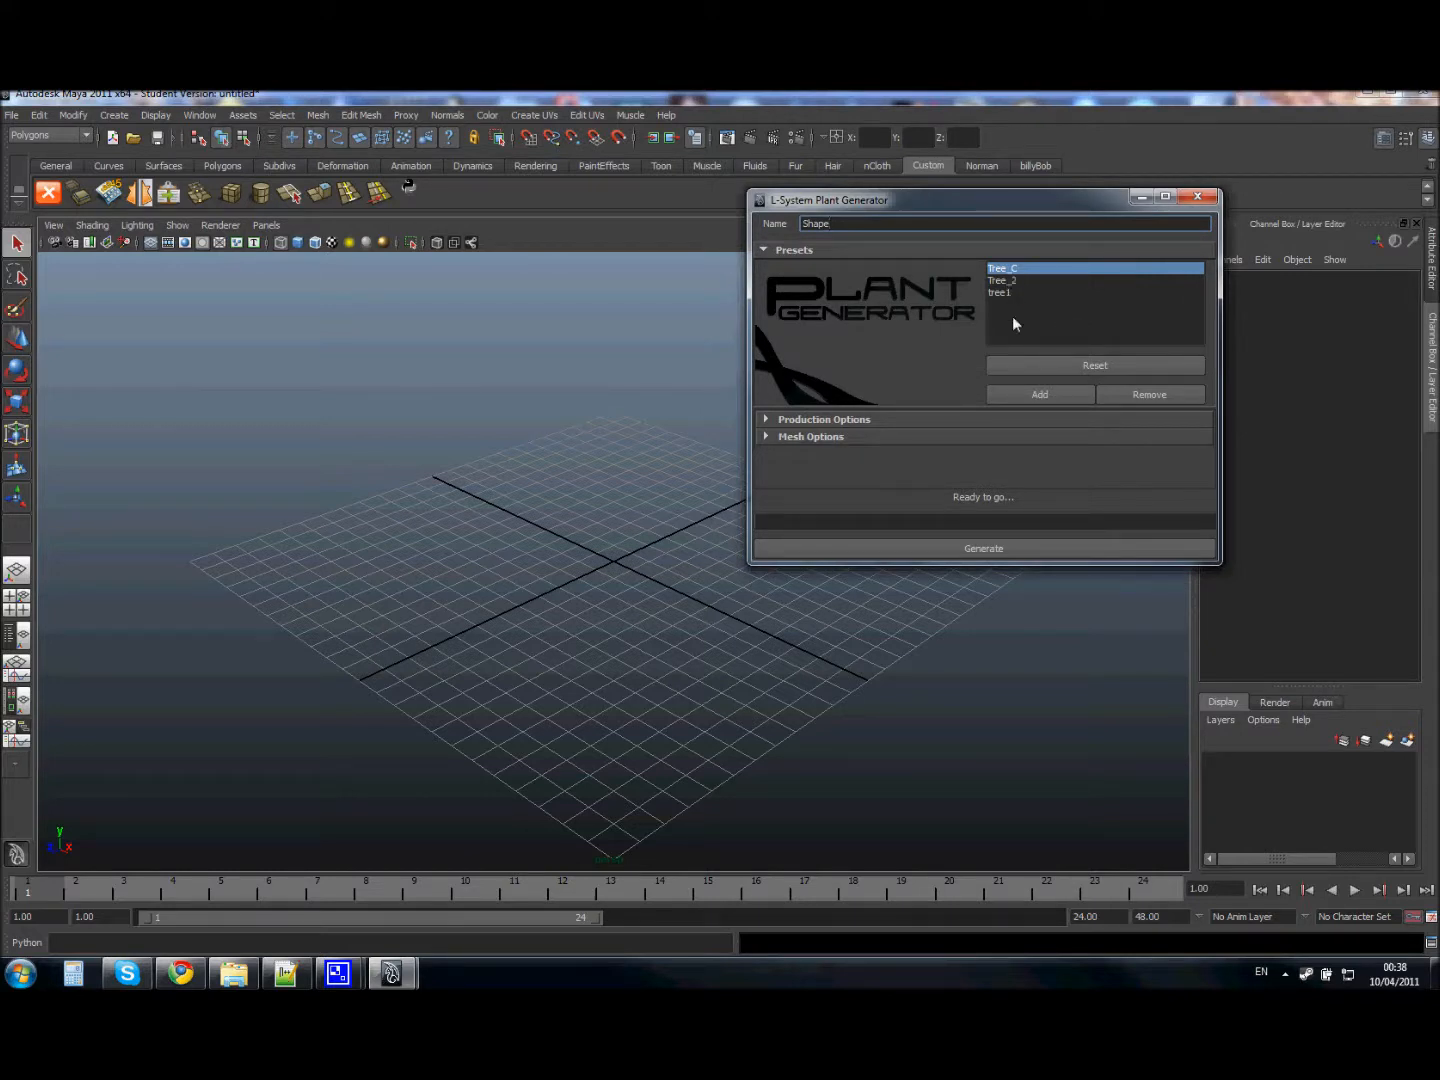
drag(986, 202, 1062, 219)
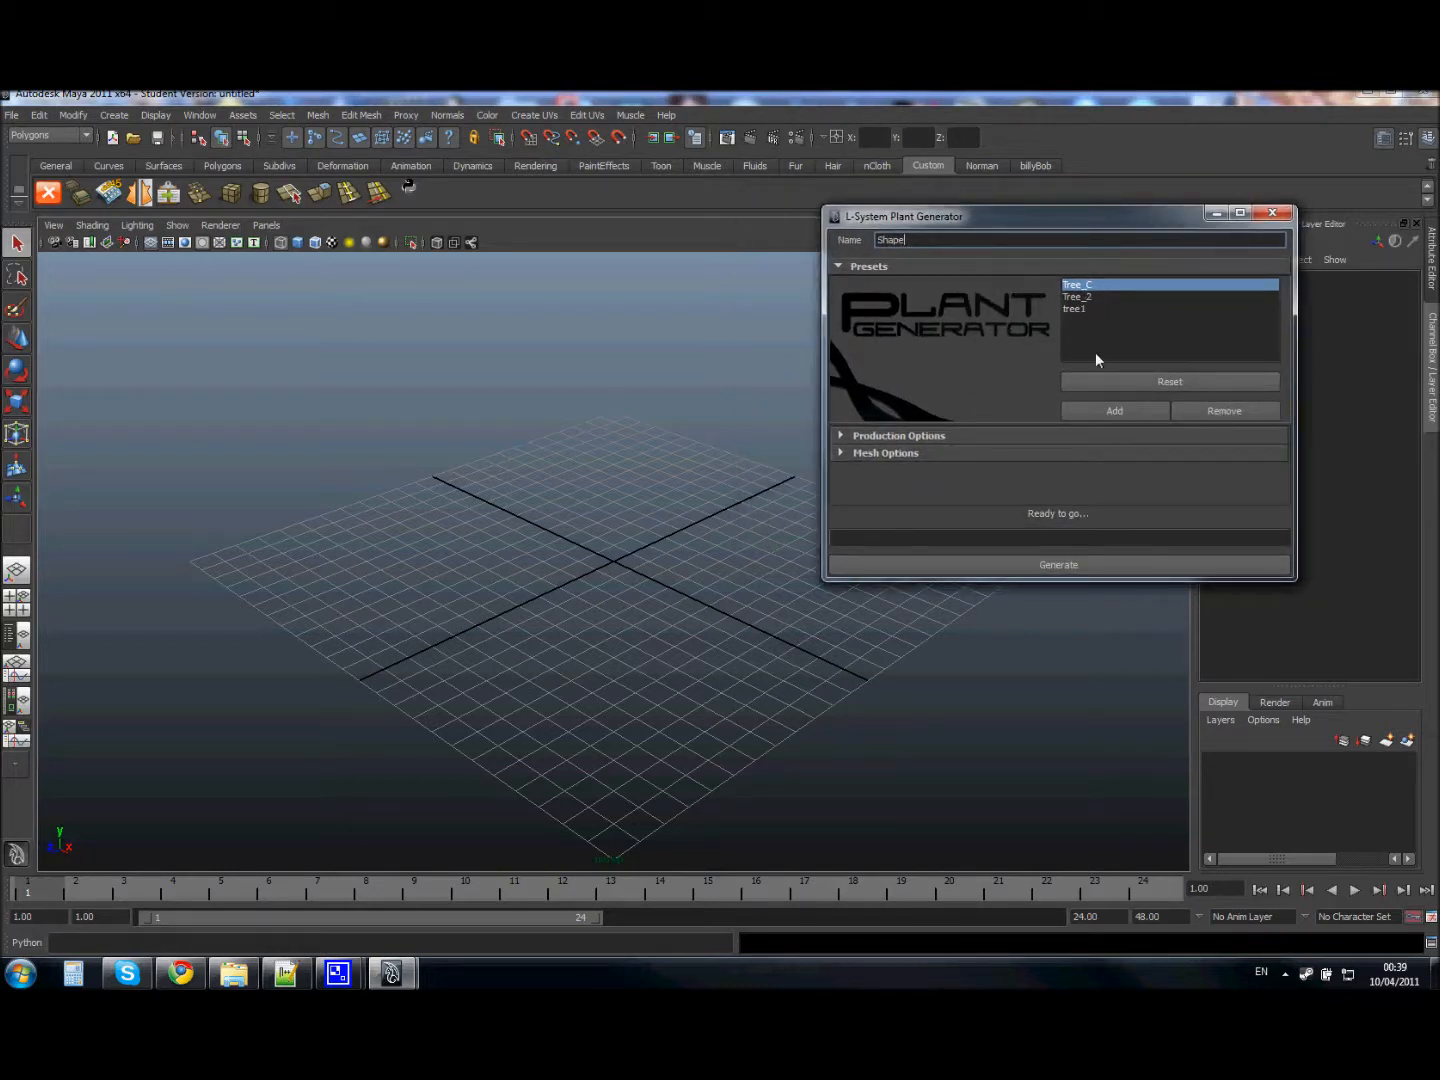
drag(1105, 218, 1040, 183)
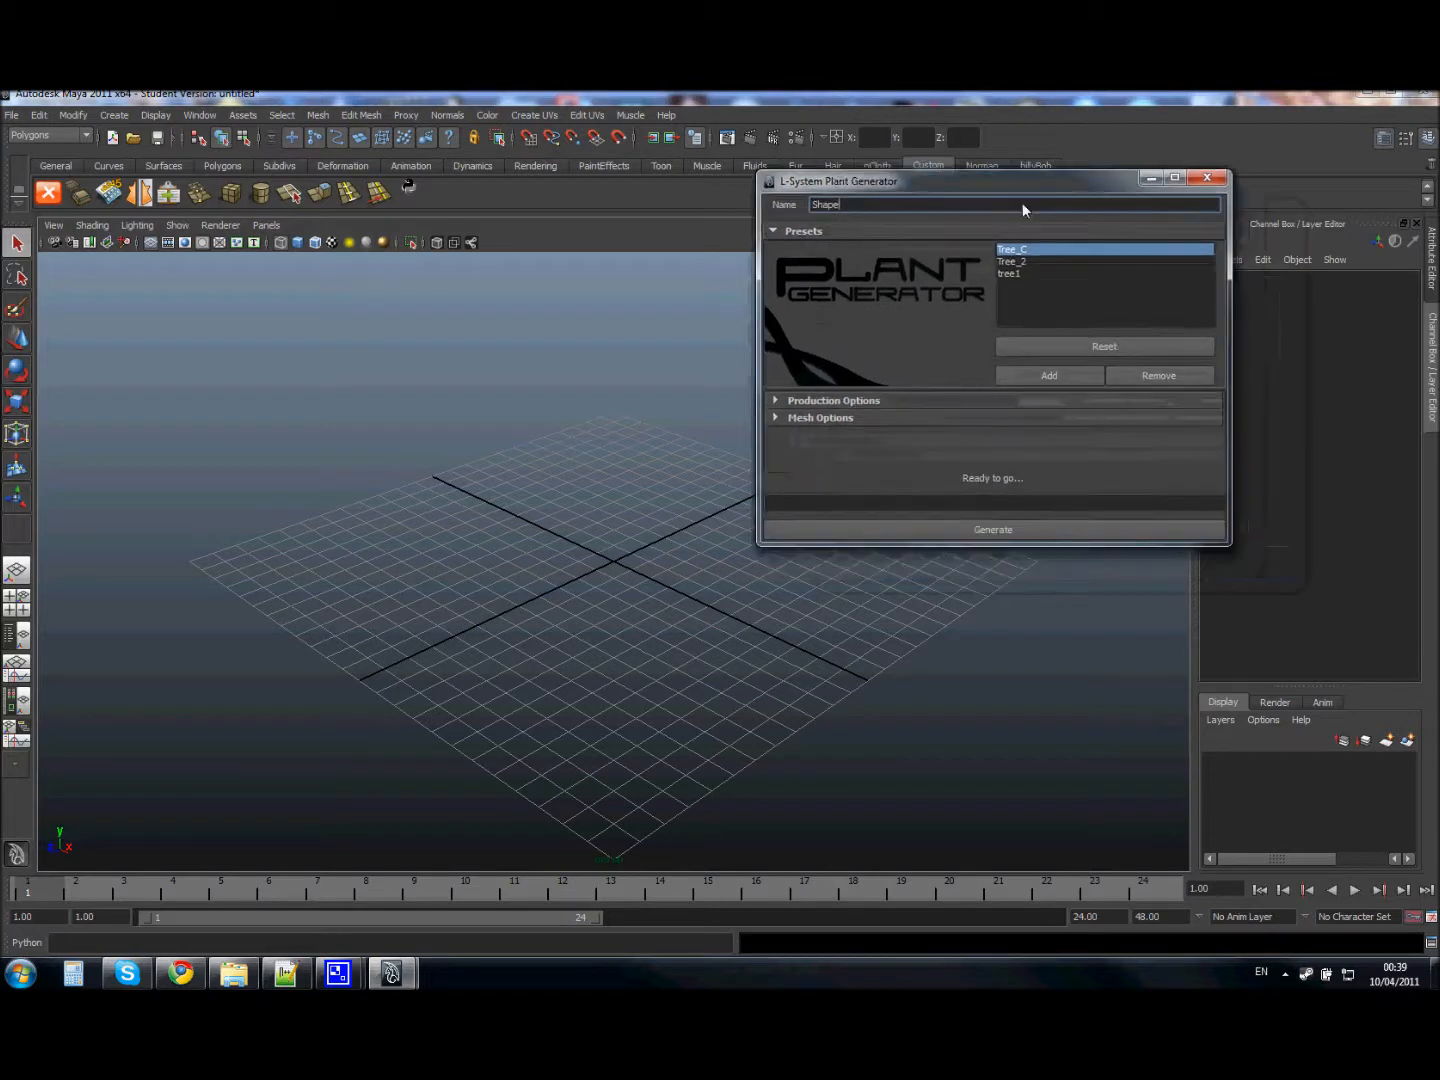
drag(1228, 547, 1320, 547)
drag(1113, 176, 1134, 204)
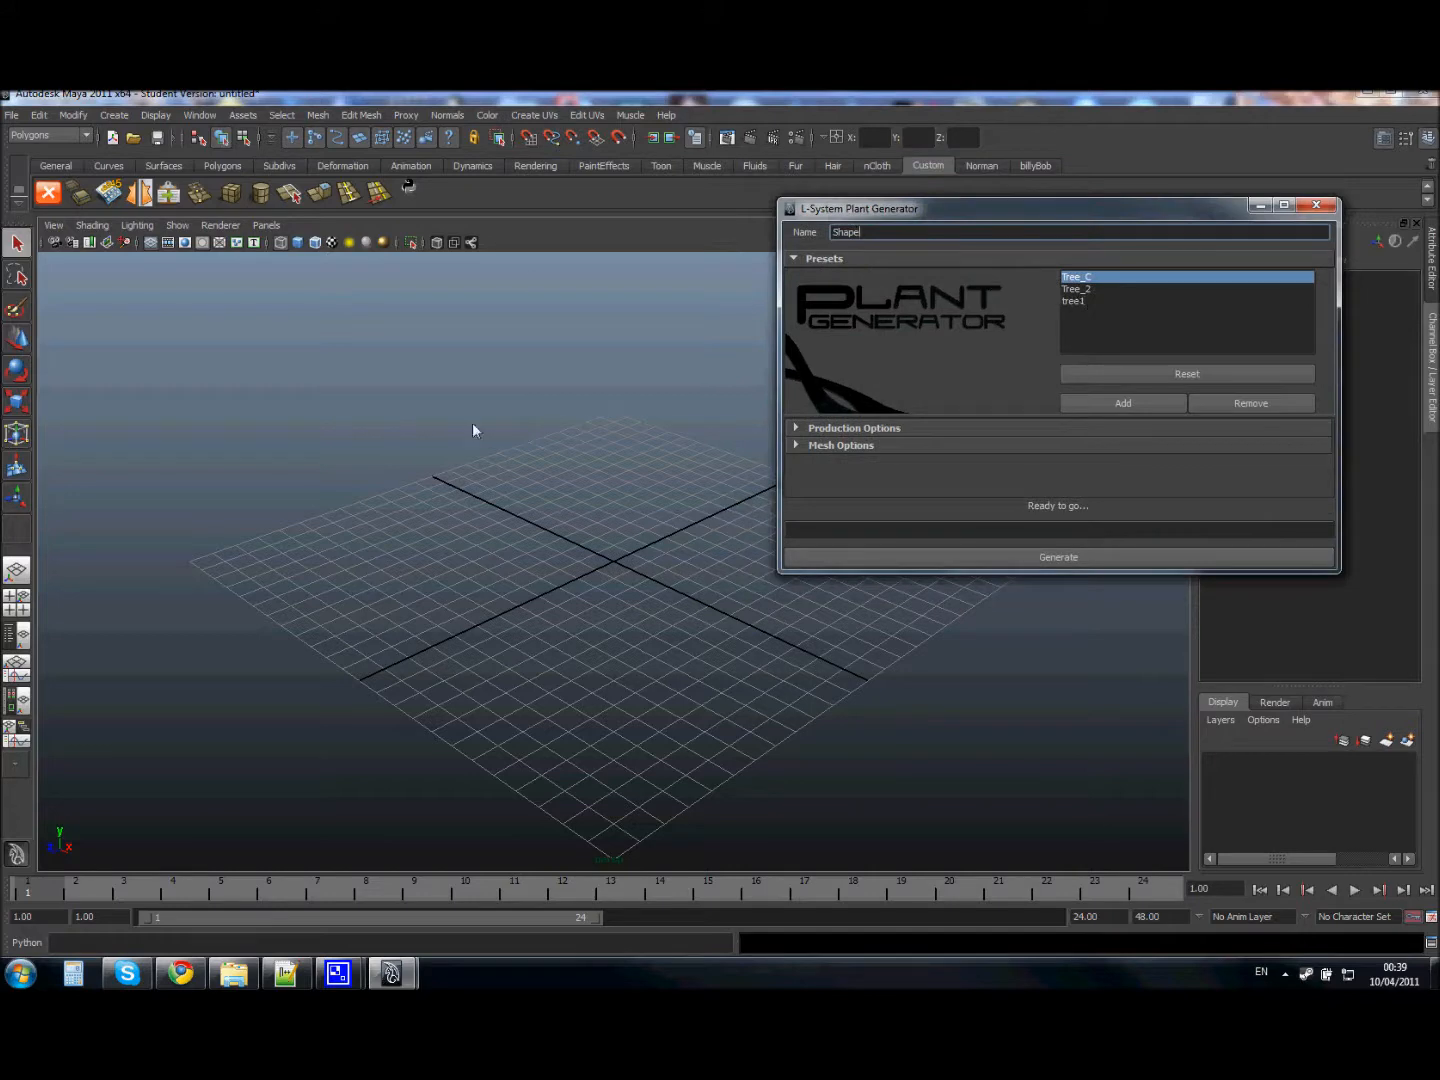
Generate a tree mesh from the Tree_C preset with the name Shape
alt+middle_drag(474, 430, 386, 445)
scroll(409, 392, down, 3)
scroll(505, 446, down, 1)
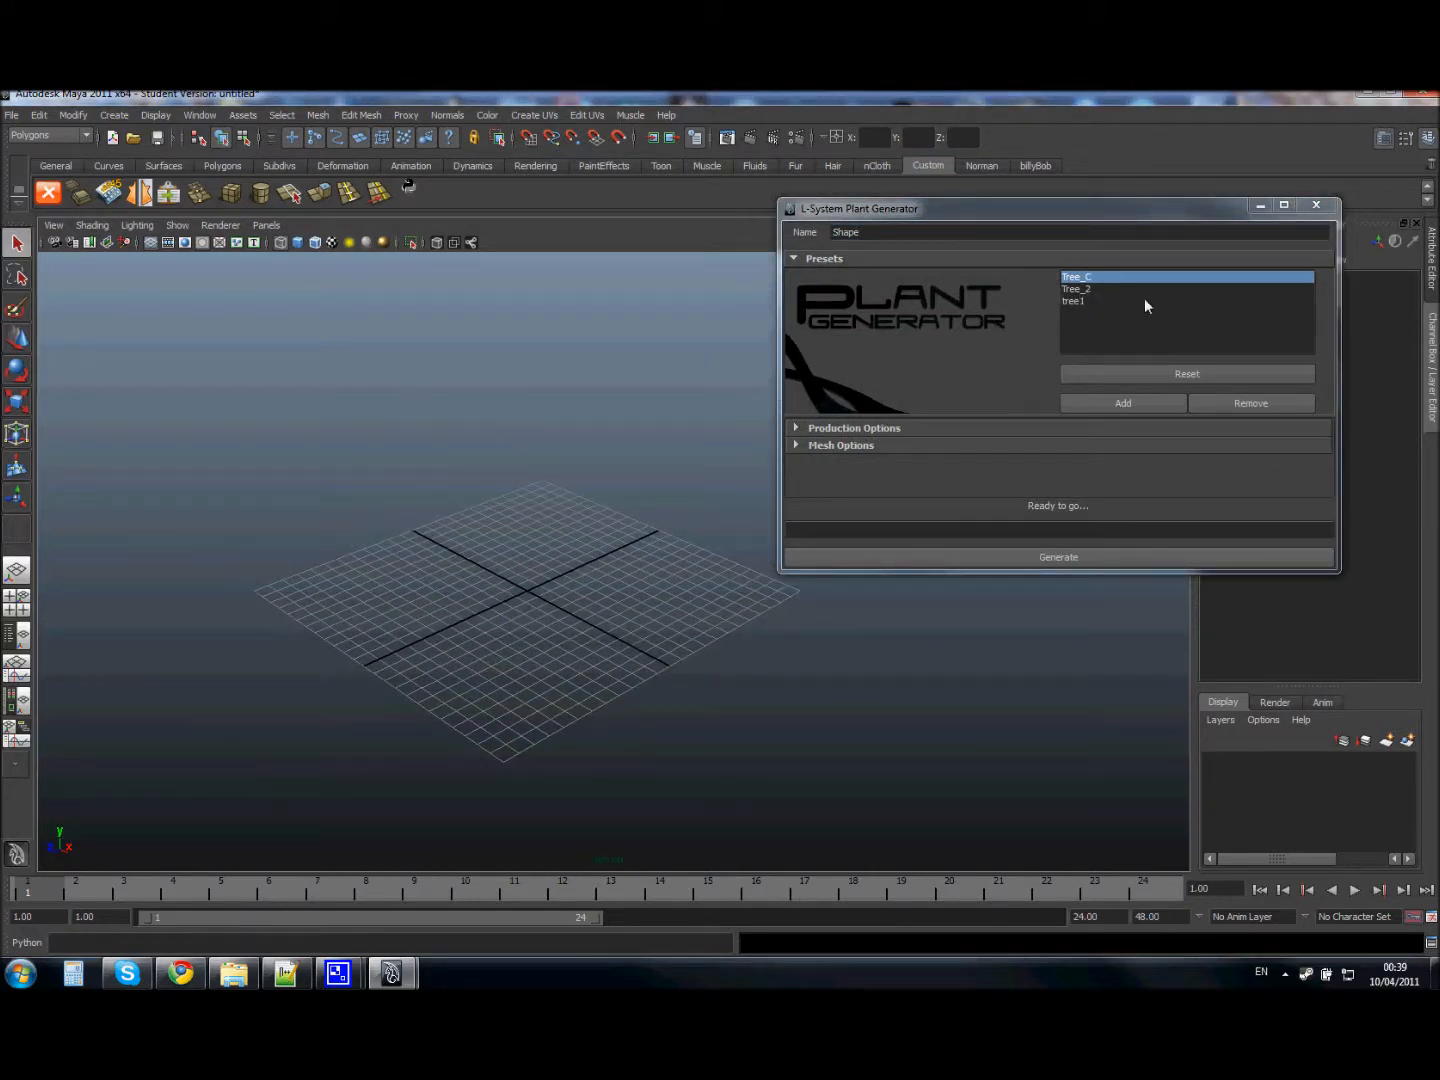
click(1088, 291)
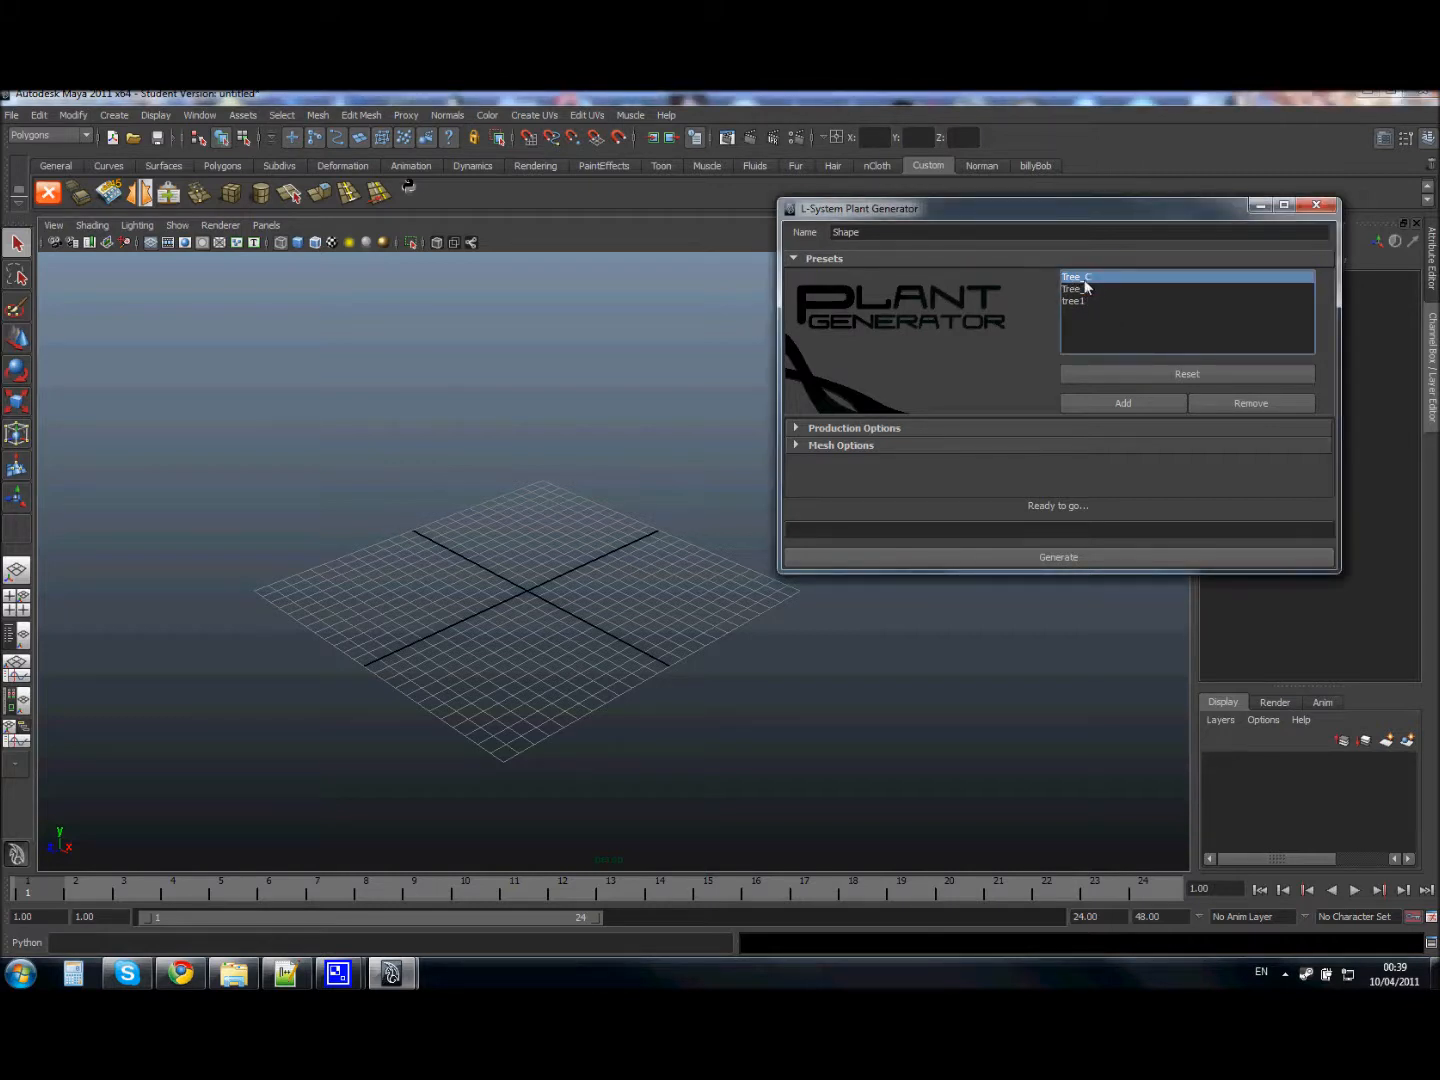
click(1094, 558)
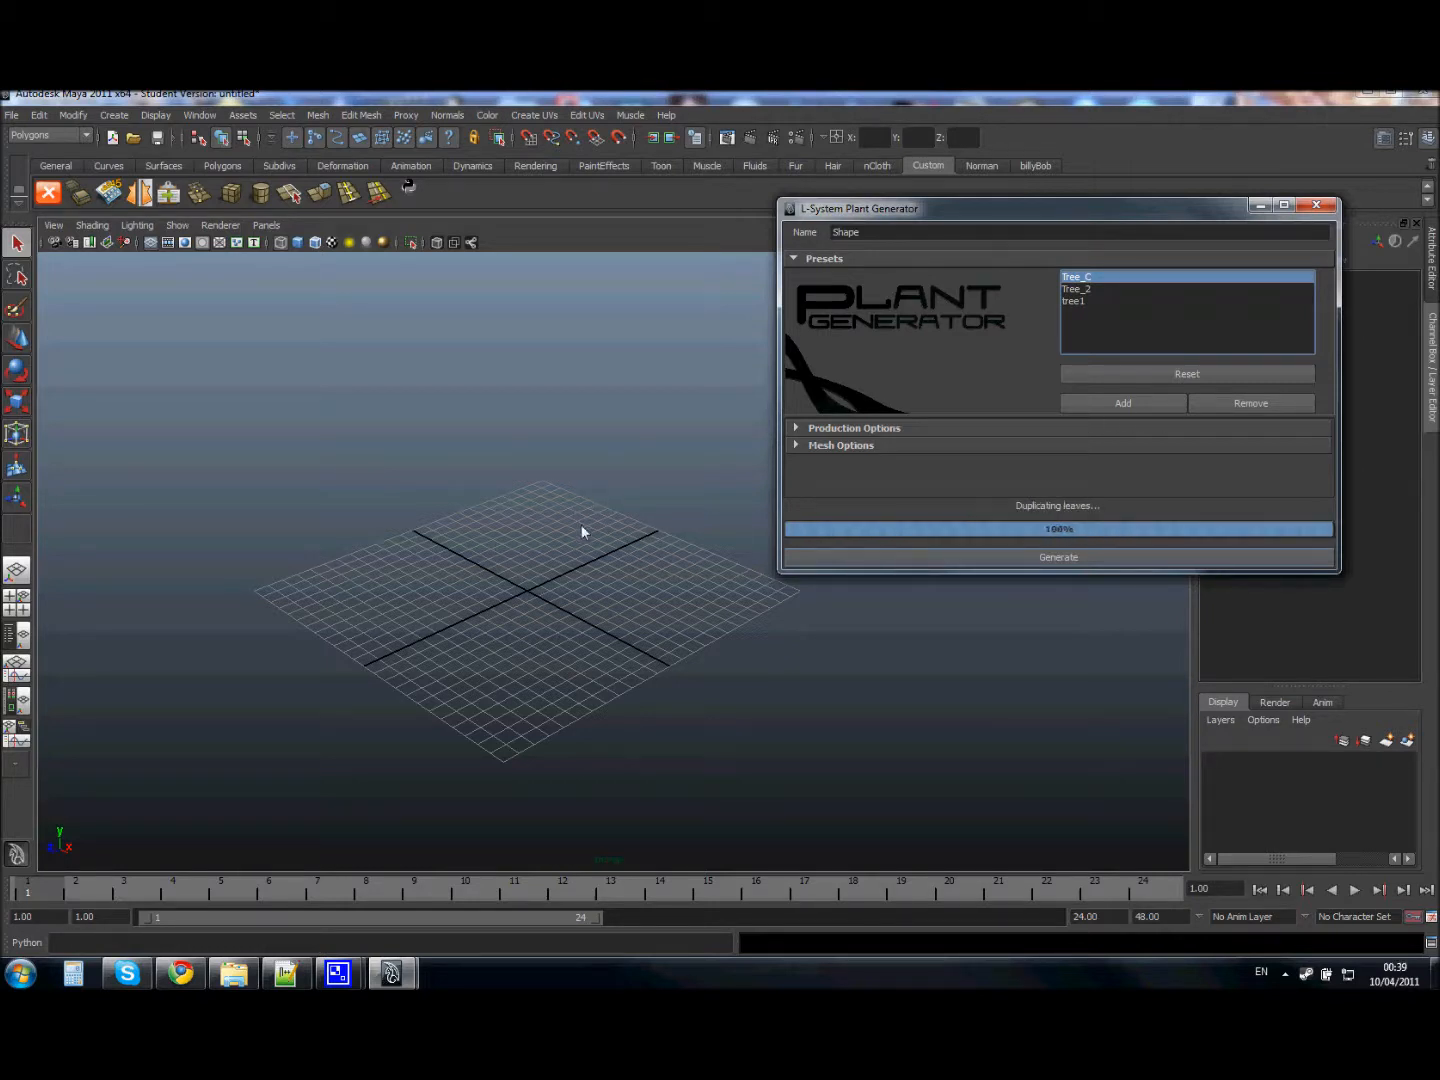
scroll(528, 533, down, 5)
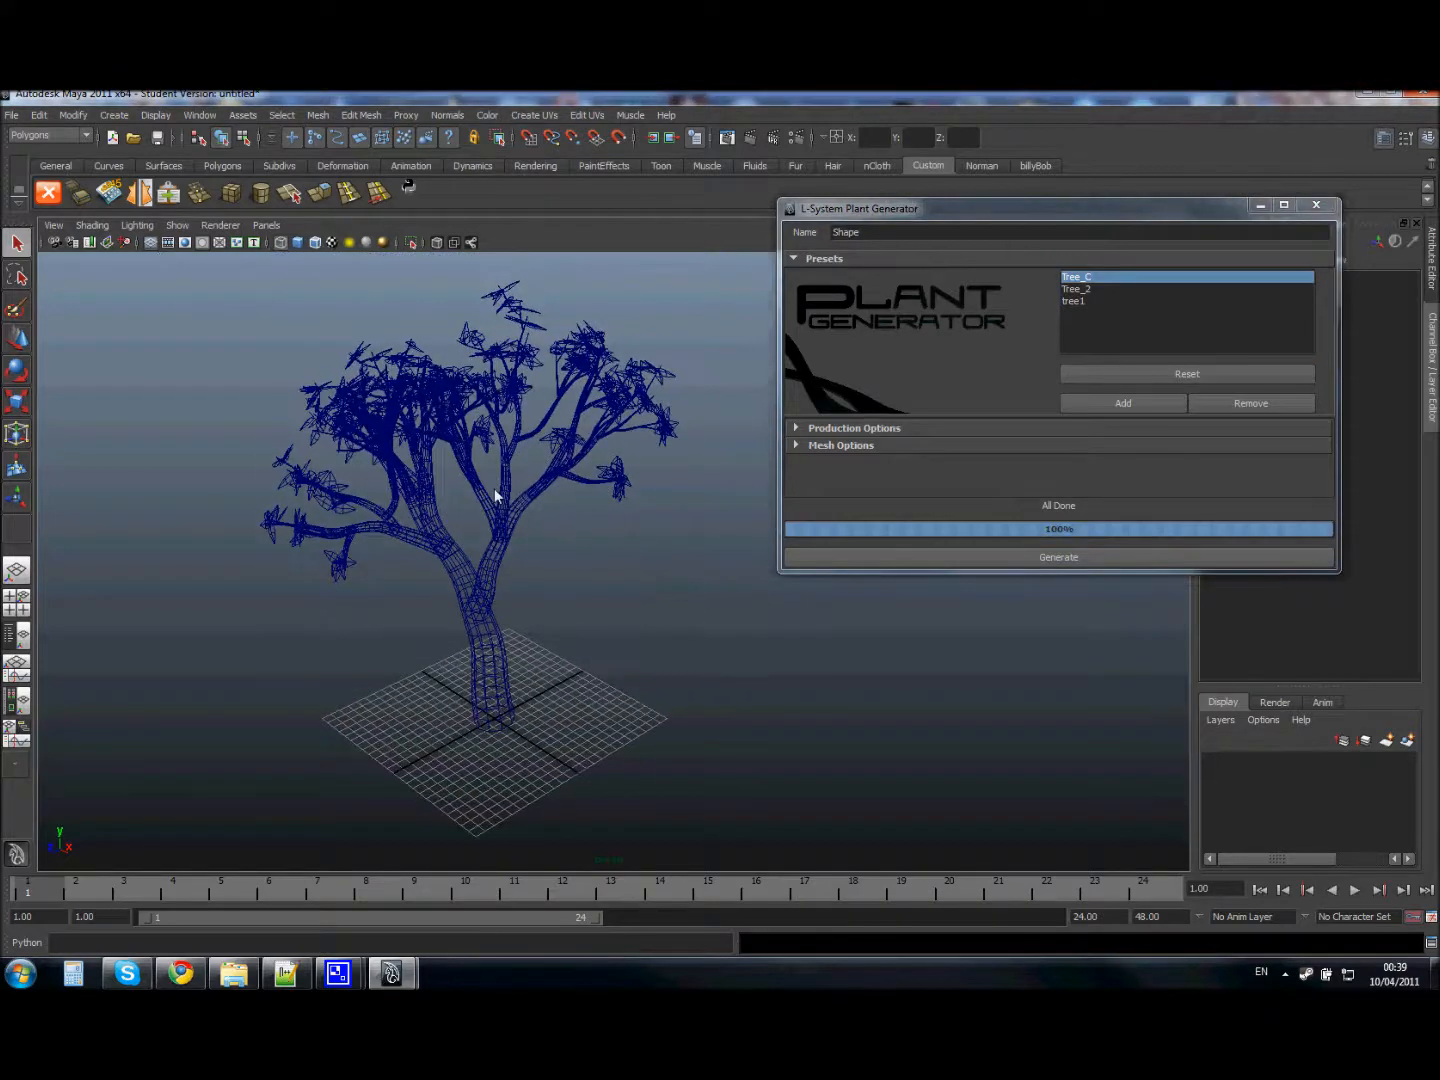
Display the tree with textured shading and generate another variation of the Tree_C preset
key(6)
mouse_move(527, 475)
alt+mouse_down()
mouse_move(586, 408)
mouse_move(473, 416)
mouse_move(579, 459)
mouse_move(658, 466)
mouse_move(585, 429)
alt+mouse_up()
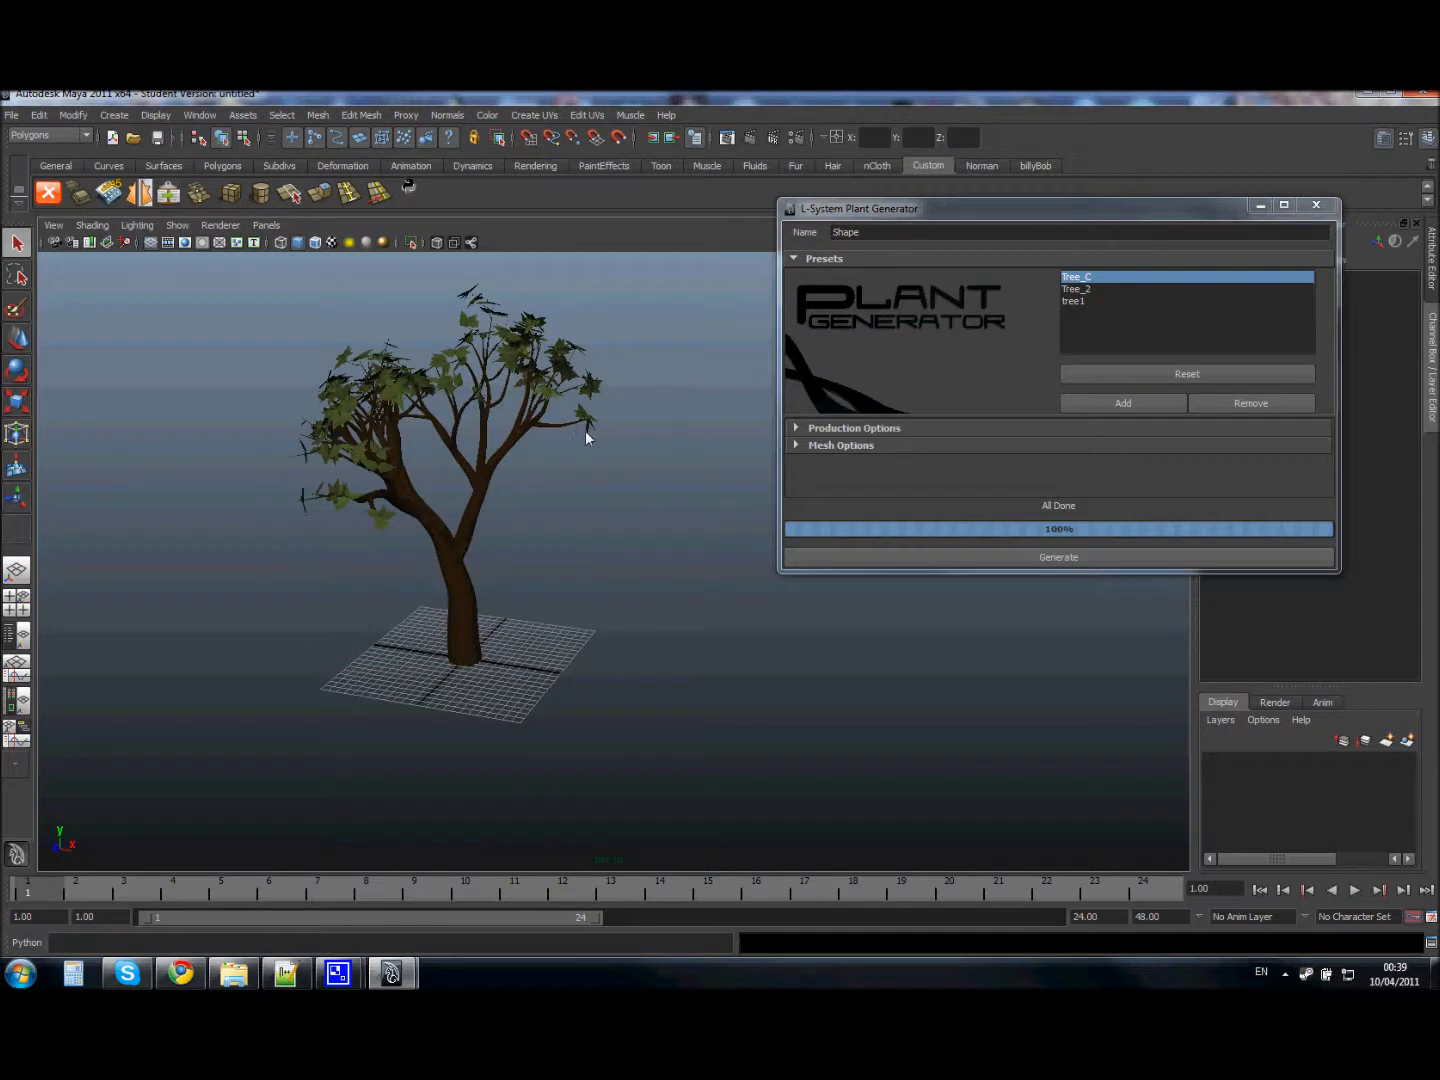
click(1070, 556)
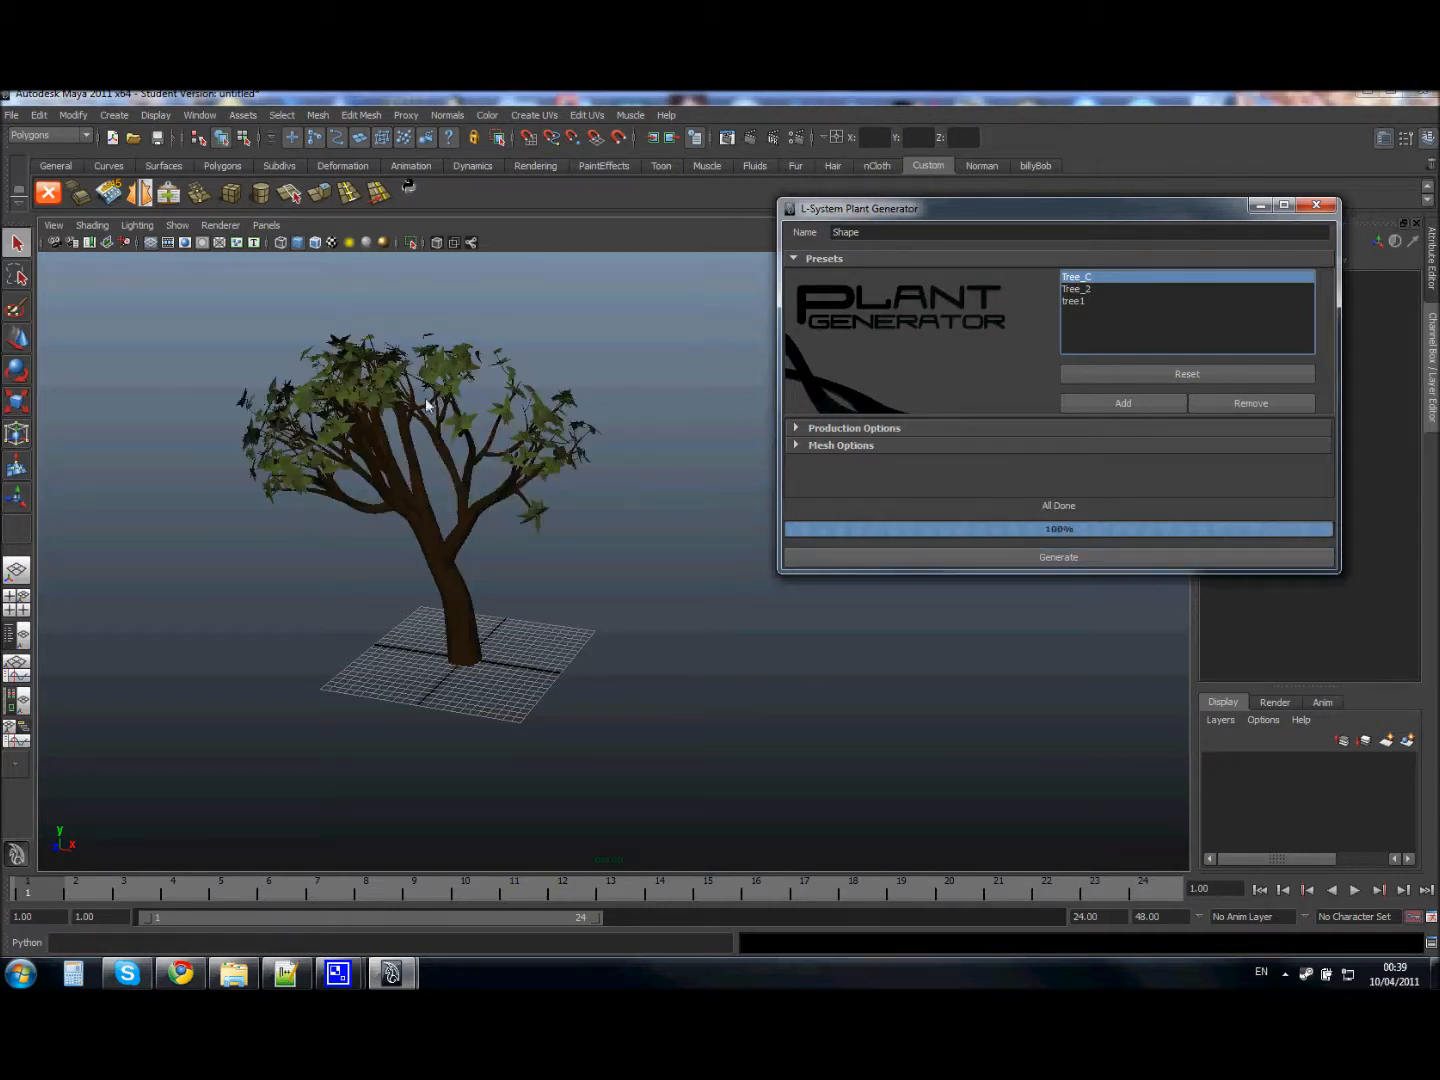
alt+middle_drag(379, 410, 470, 411)
Expand the Production Options and enlarge the generator window so all of the production settings fit
drag(1034, 211, 1027, 148)
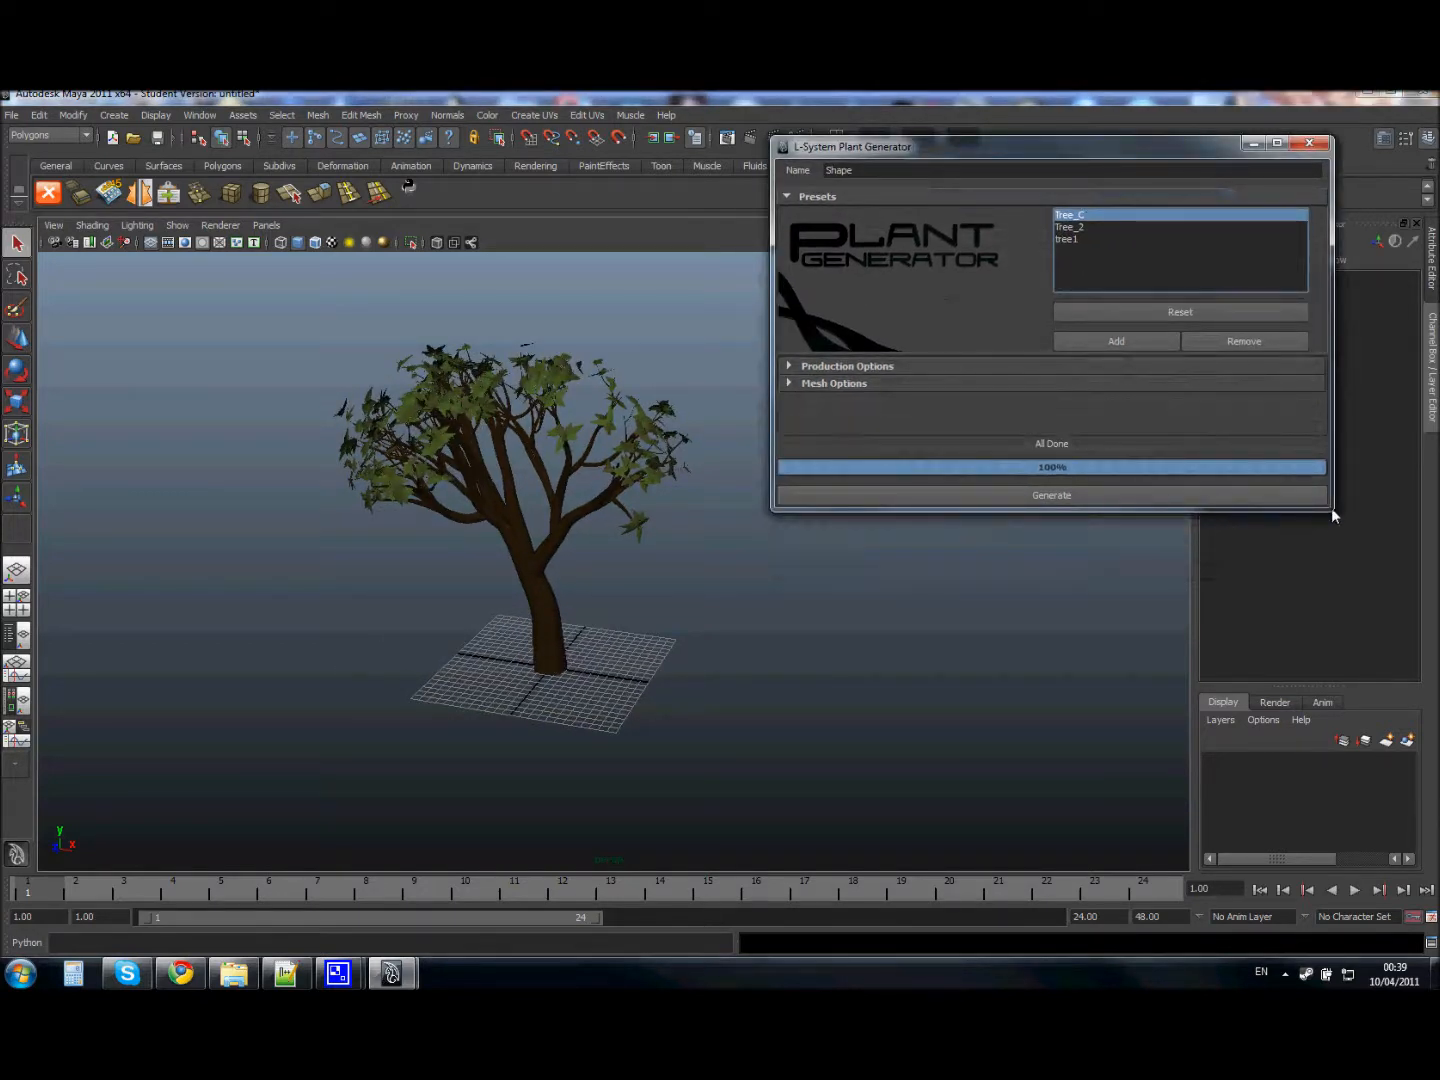
drag(1331, 507, 1320, 708)
click(813, 366)
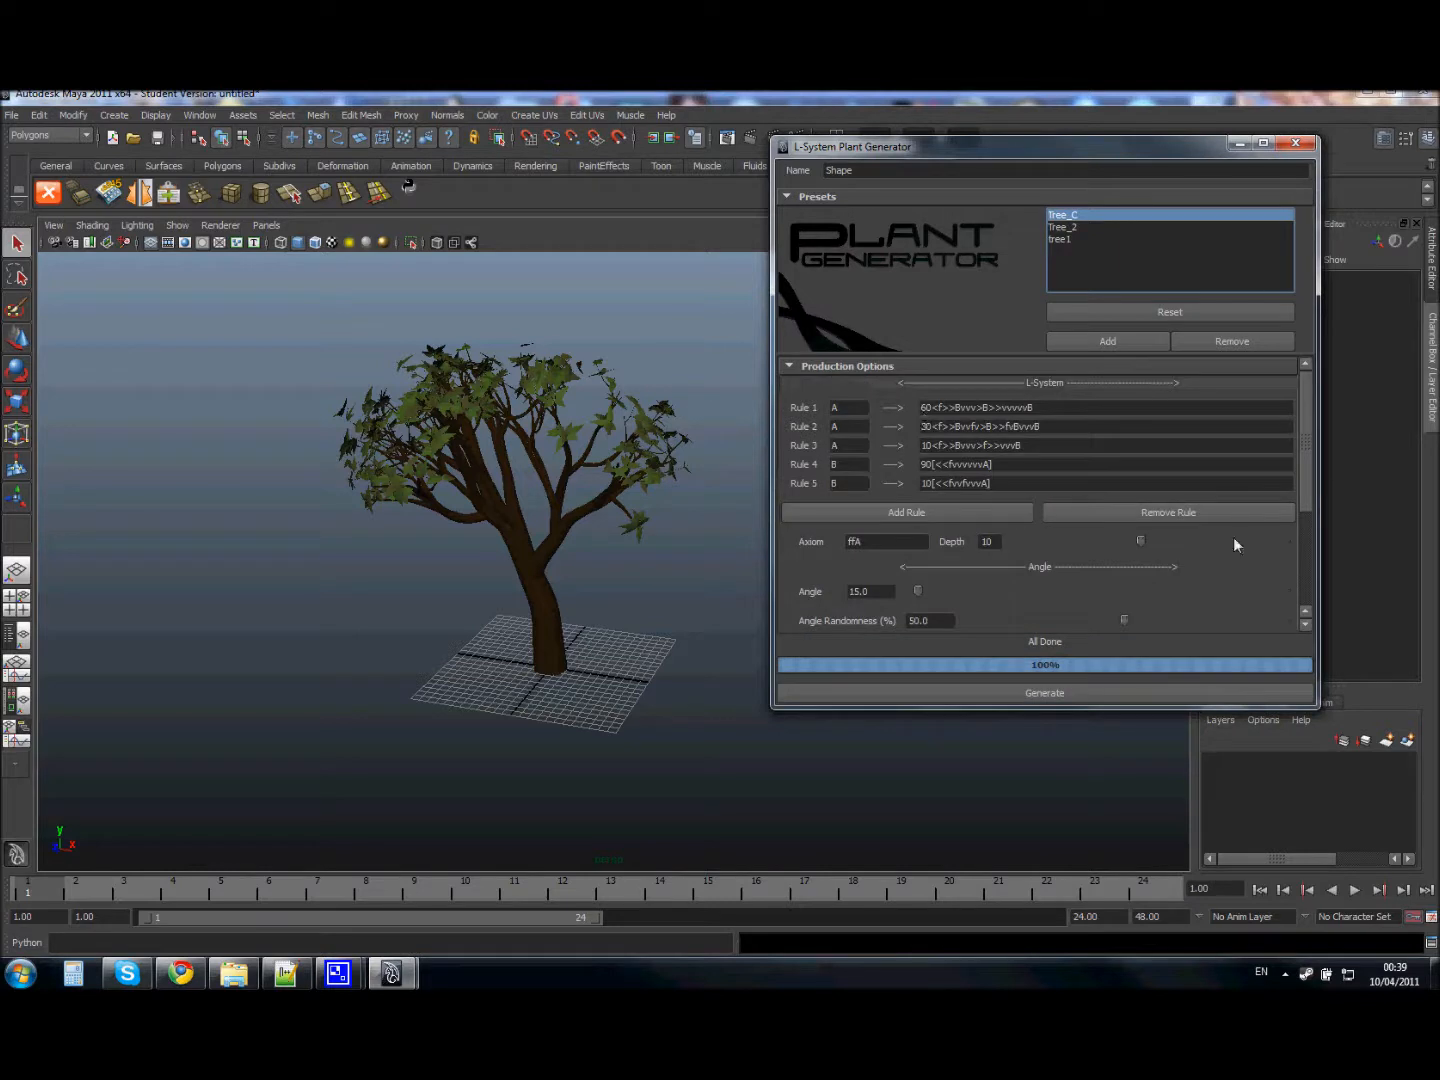
drag(1319, 707, 1392, 894)
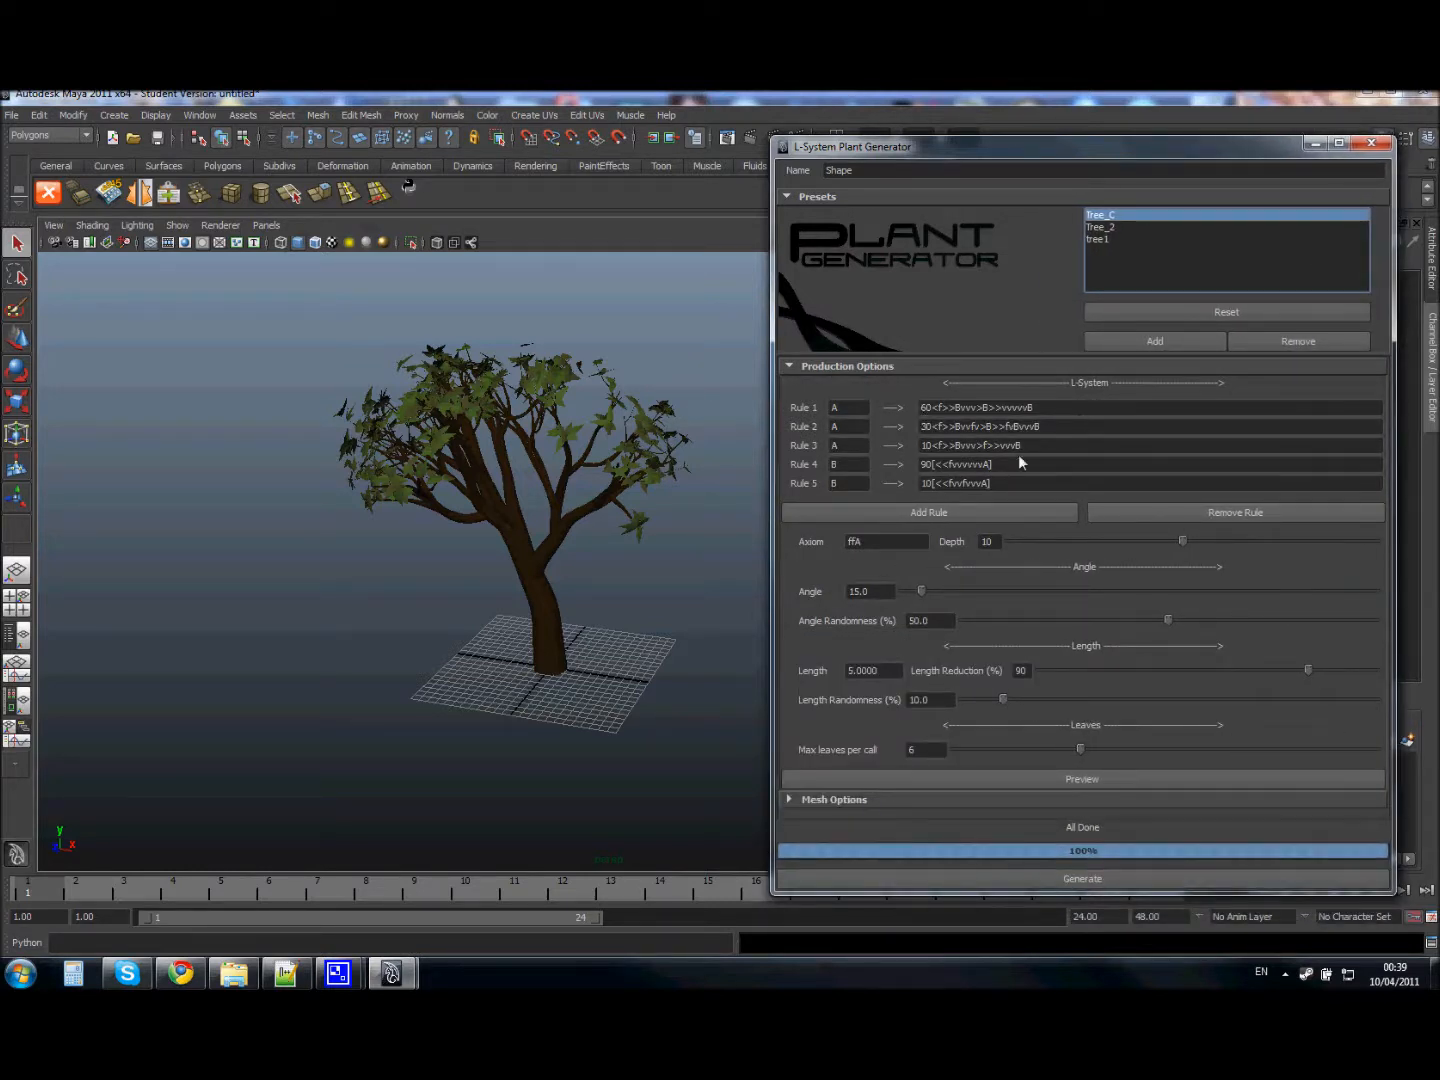
Examine the generated tree alongside the symbol and replacement strings of L-system rules 1 to 3
alt+middle_drag(614, 516, 398, 545)
scroll(471, 535, up, 3)
alt+drag(476, 537, 546, 482)
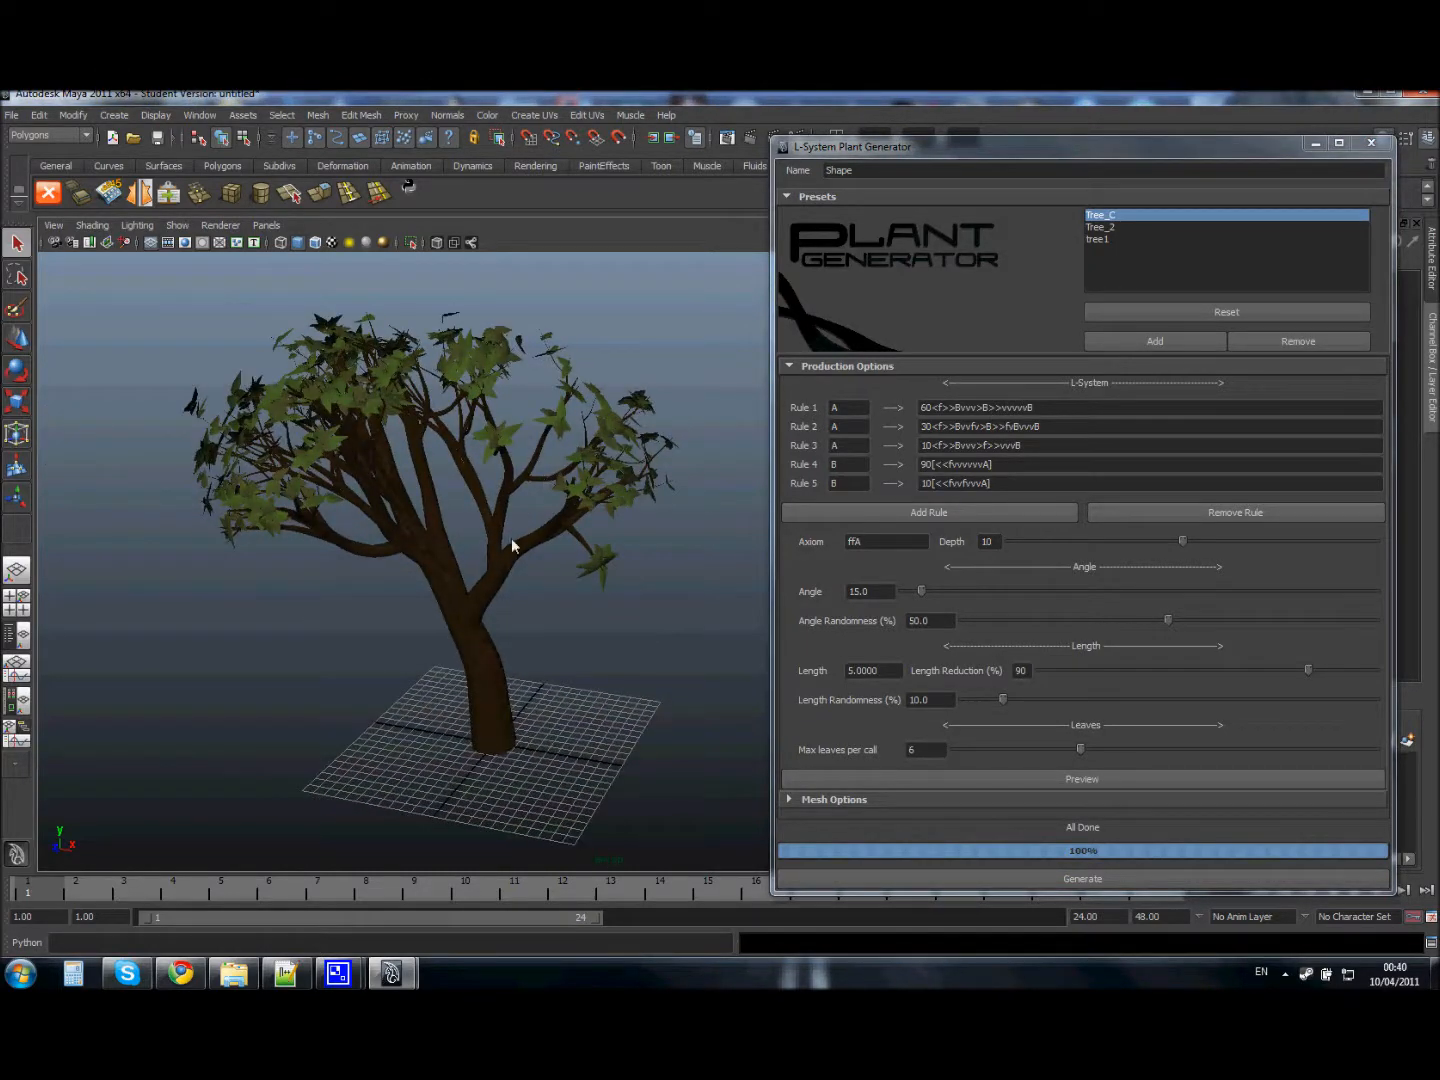
click(1011, 430)
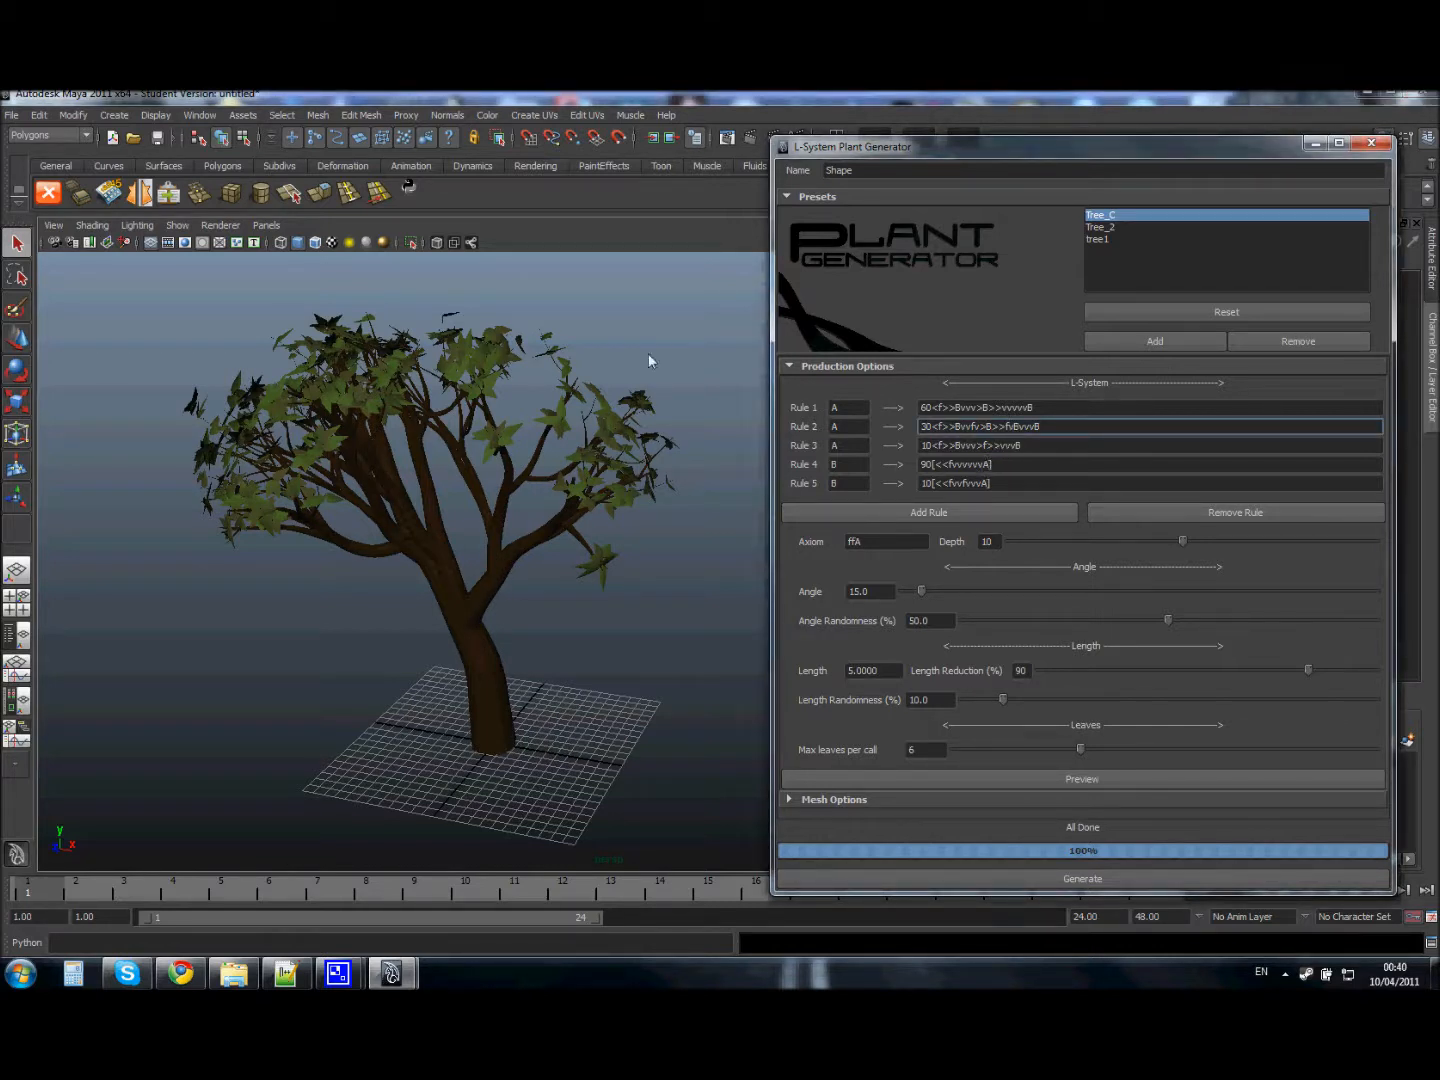
drag(1042, 407, 913, 426)
drag(1010, 450, 899, 455)
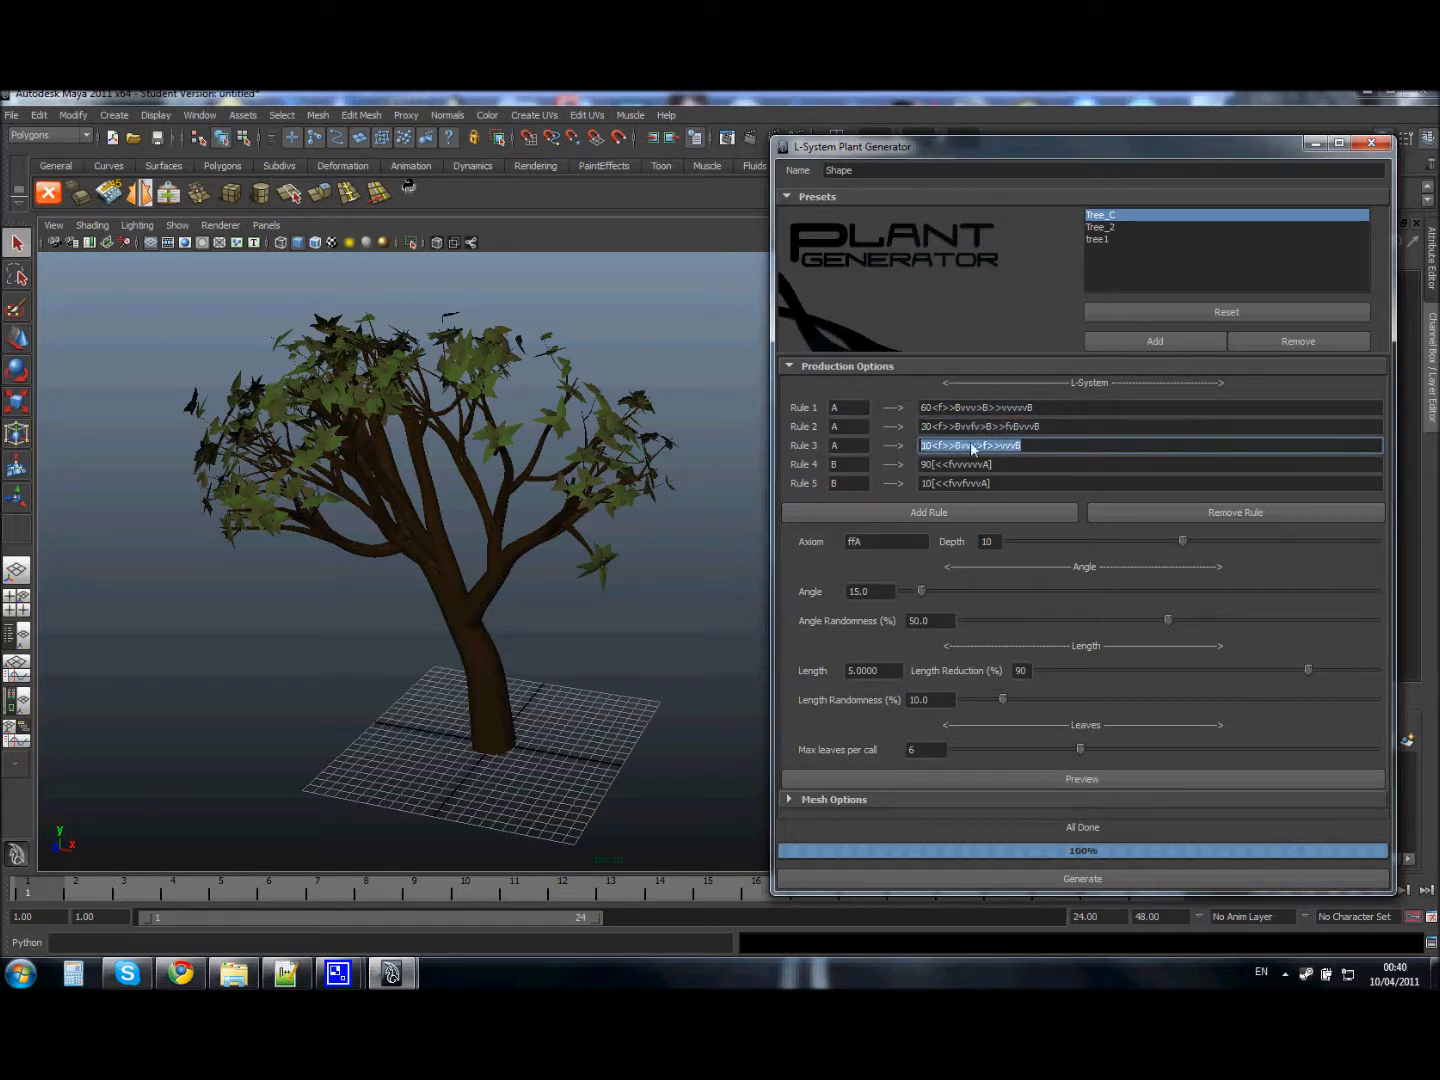
click(931, 426)
drag(844, 412, 789, 413)
drag(1031, 414, 877, 427)
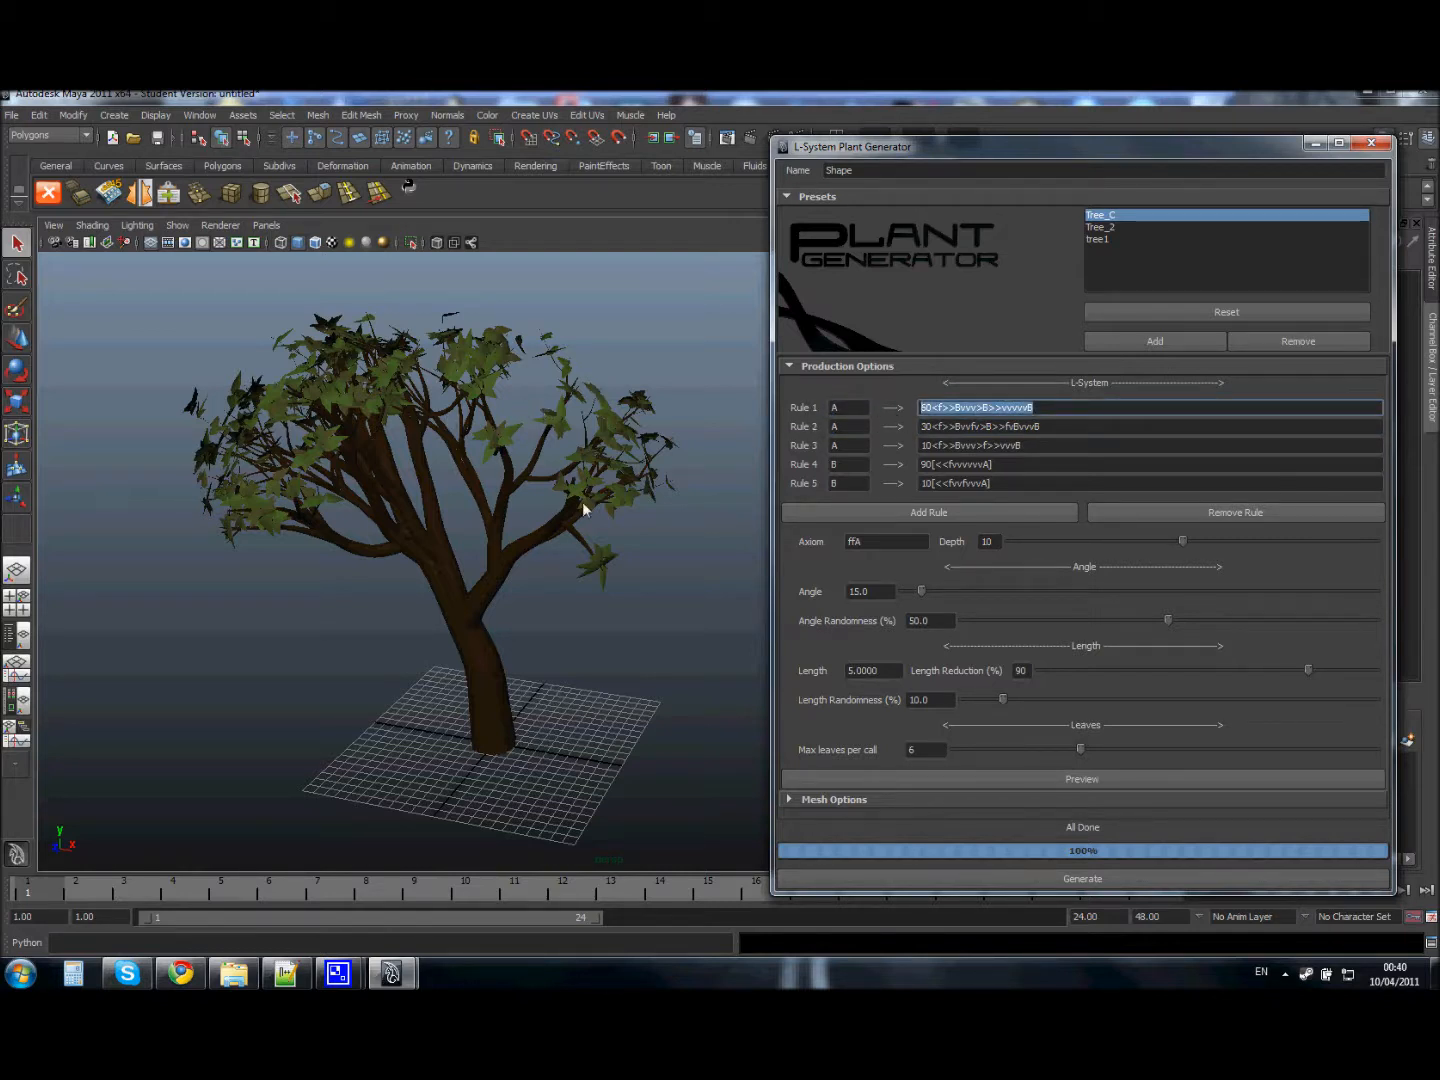
Compare the A and B symbols and the replacement strings of all five rules with the tree's branching
alt+middle_drag(585, 508, 481, 459)
alt+right_drag(455, 529, 465, 411)
alt+middle_drag(458, 437, 469, 482)
click(963, 425)
drag(845, 410, 784, 453)
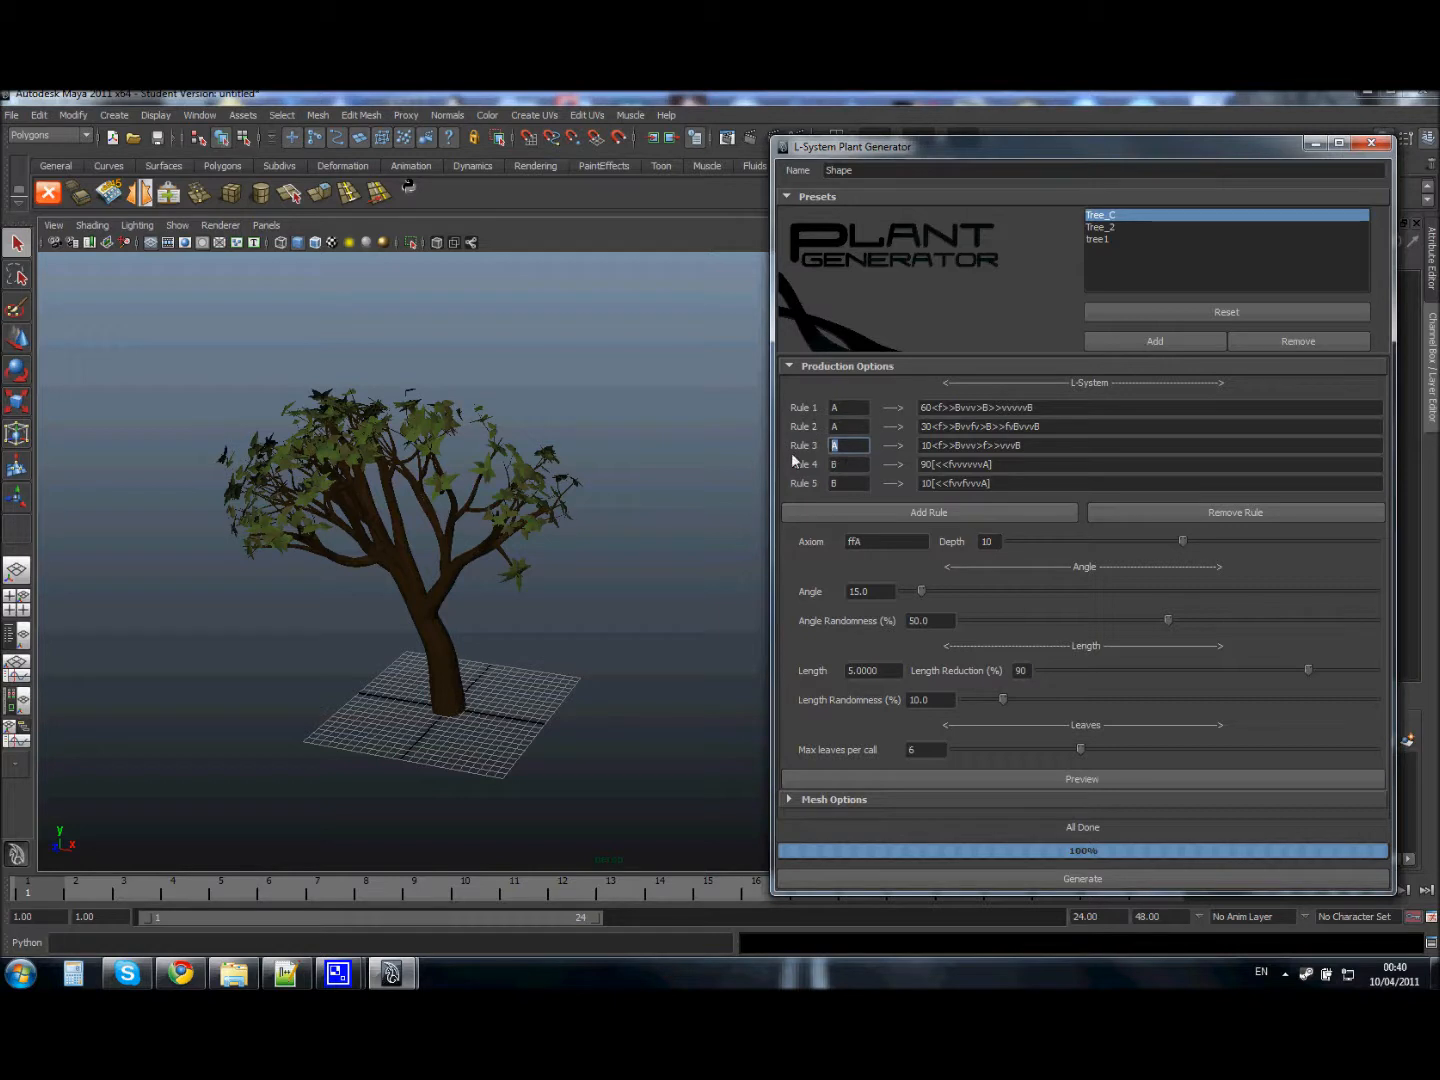
double_click(845, 409)
drag(1082, 410, 889, 420)
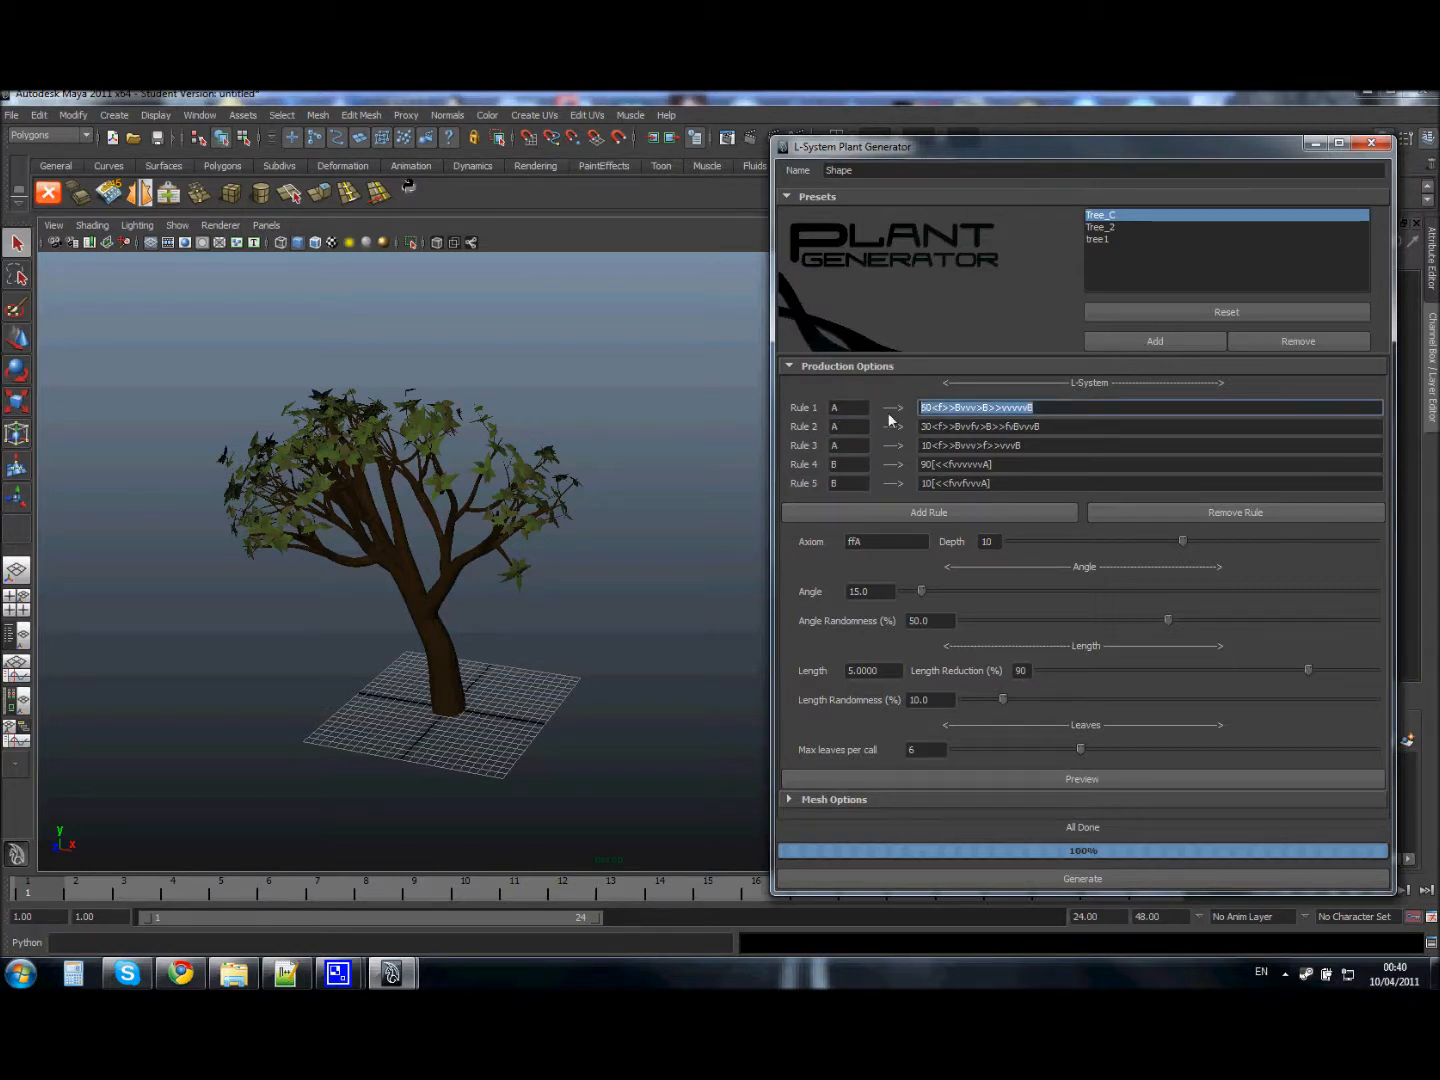
drag(1048, 428, 883, 432)
click(1024, 445)
drag(1024, 445, 900, 470)
drag(1010, 482, 837, 483)
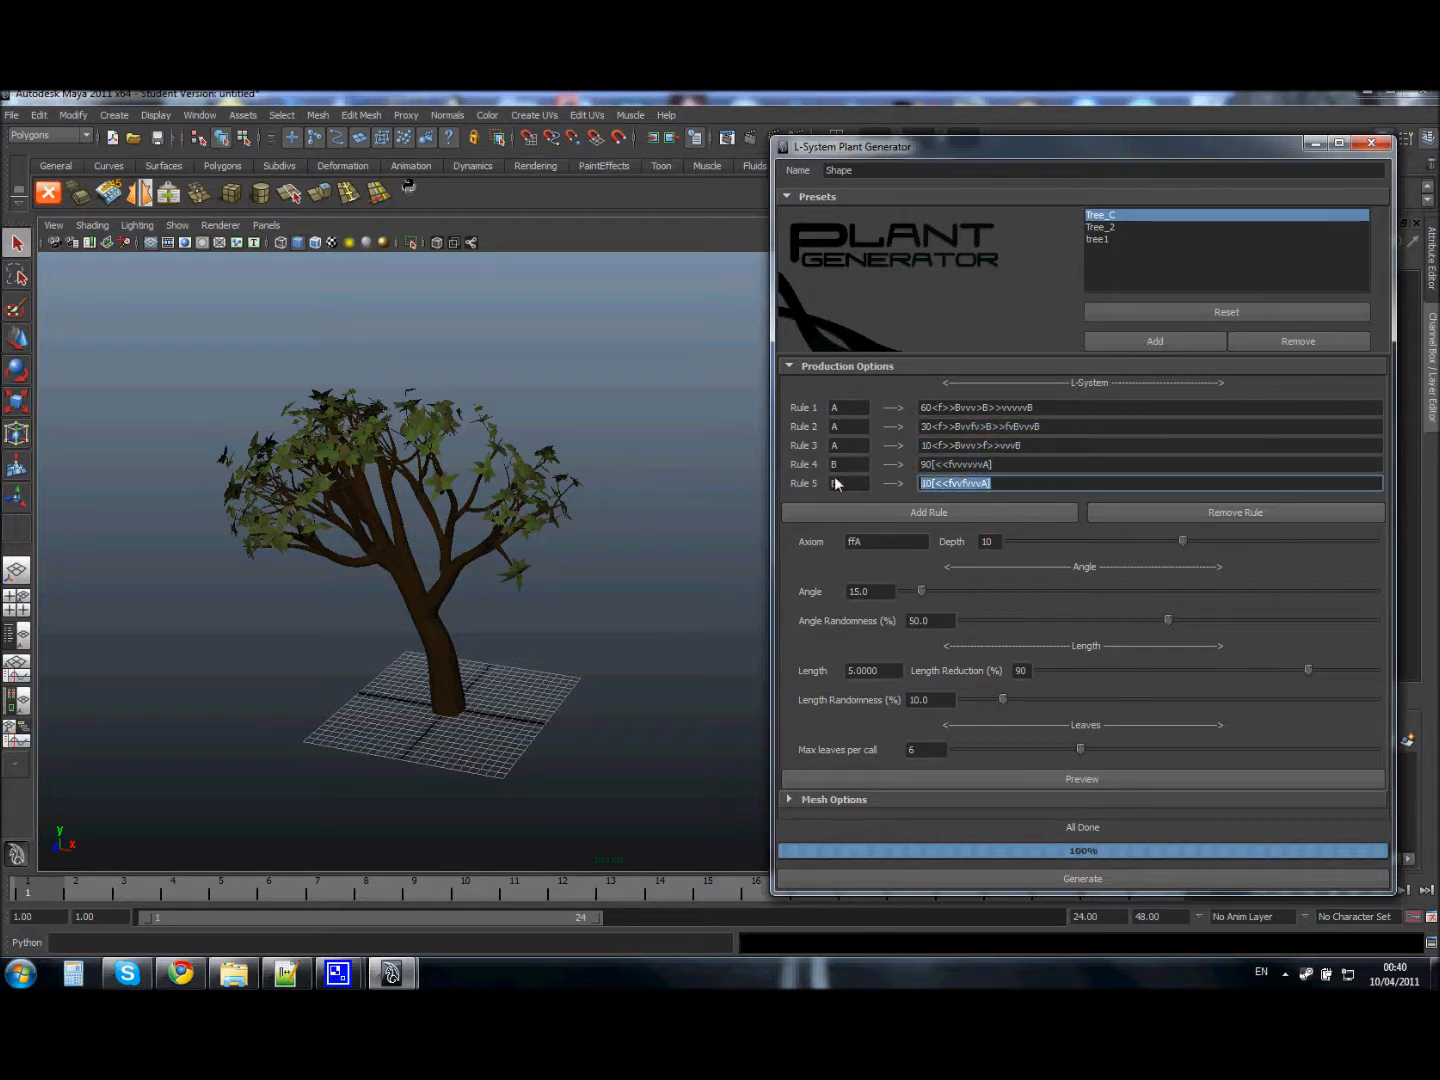
alt+drag(430, 509, 424, 486)
alt+right_drag(425, 488, 509, 409)
alt+middle_drag(469, 419, 476, 493)
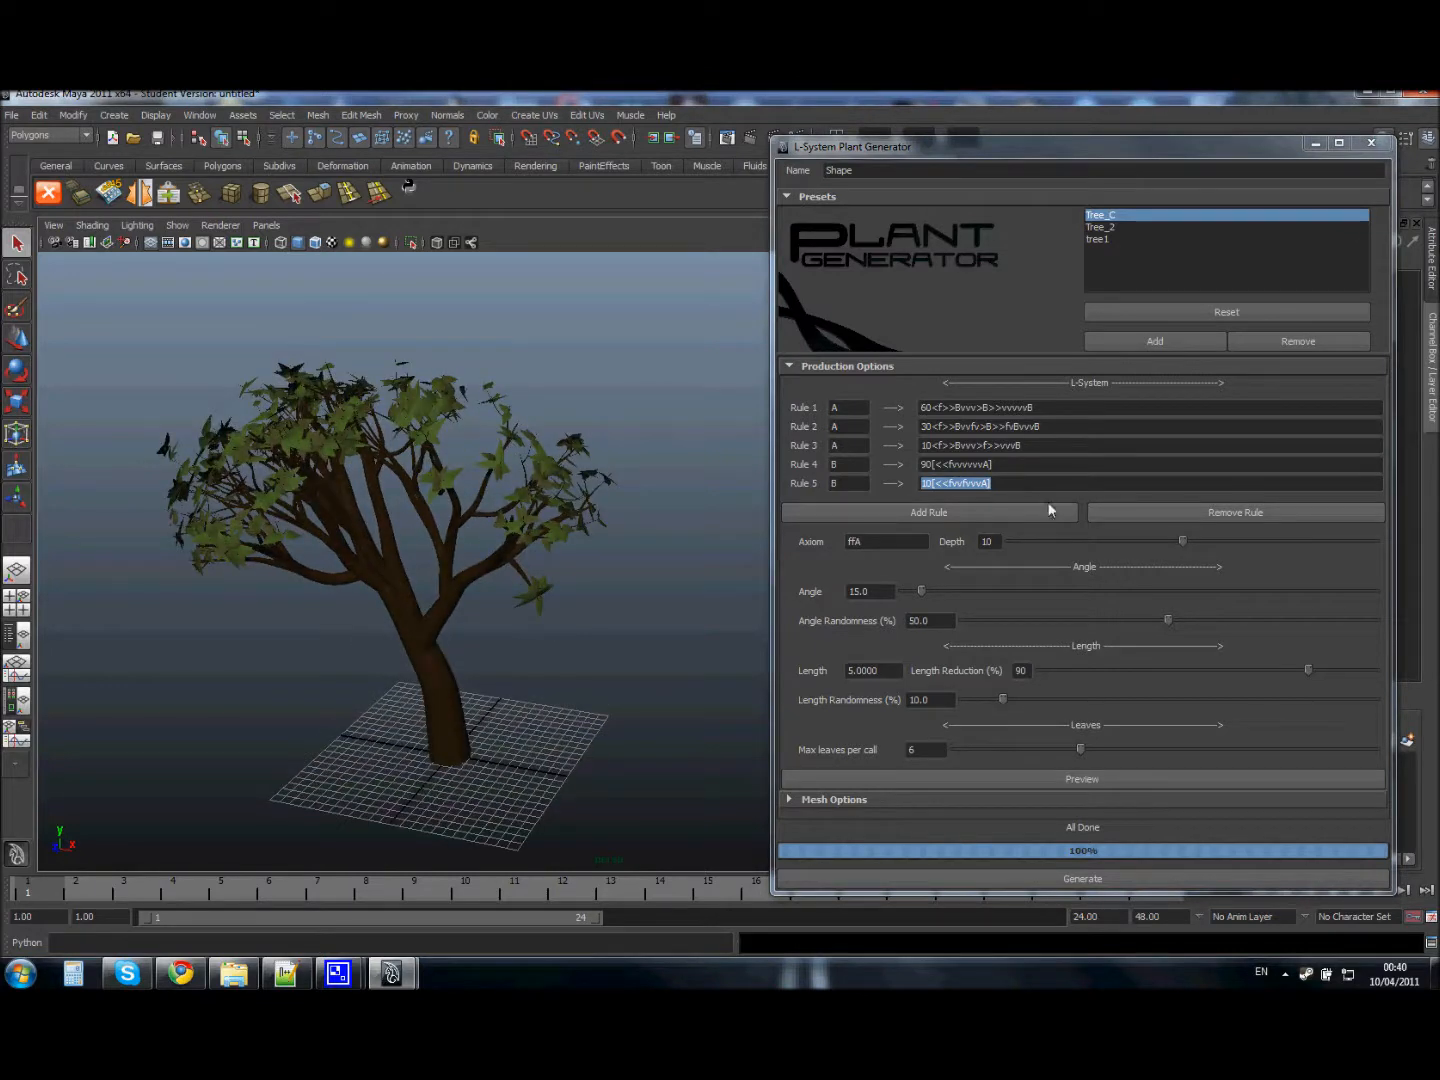
Add an empty sixth rule to the L-system and remove it again
click(1020, 511)
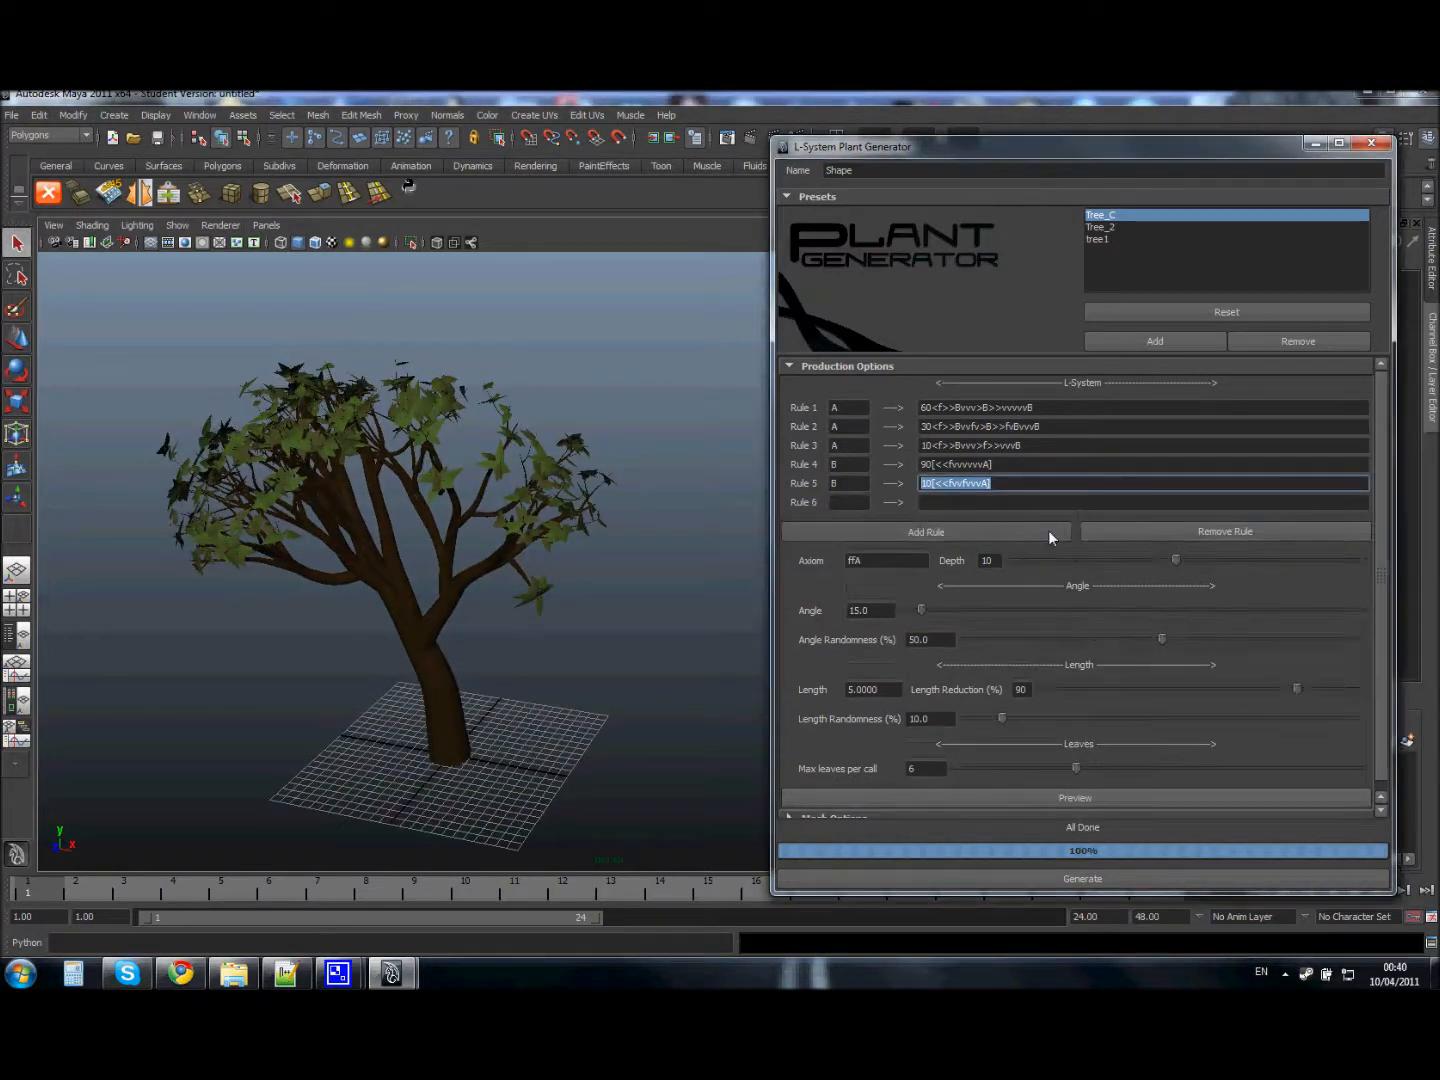
click(1123, 524)
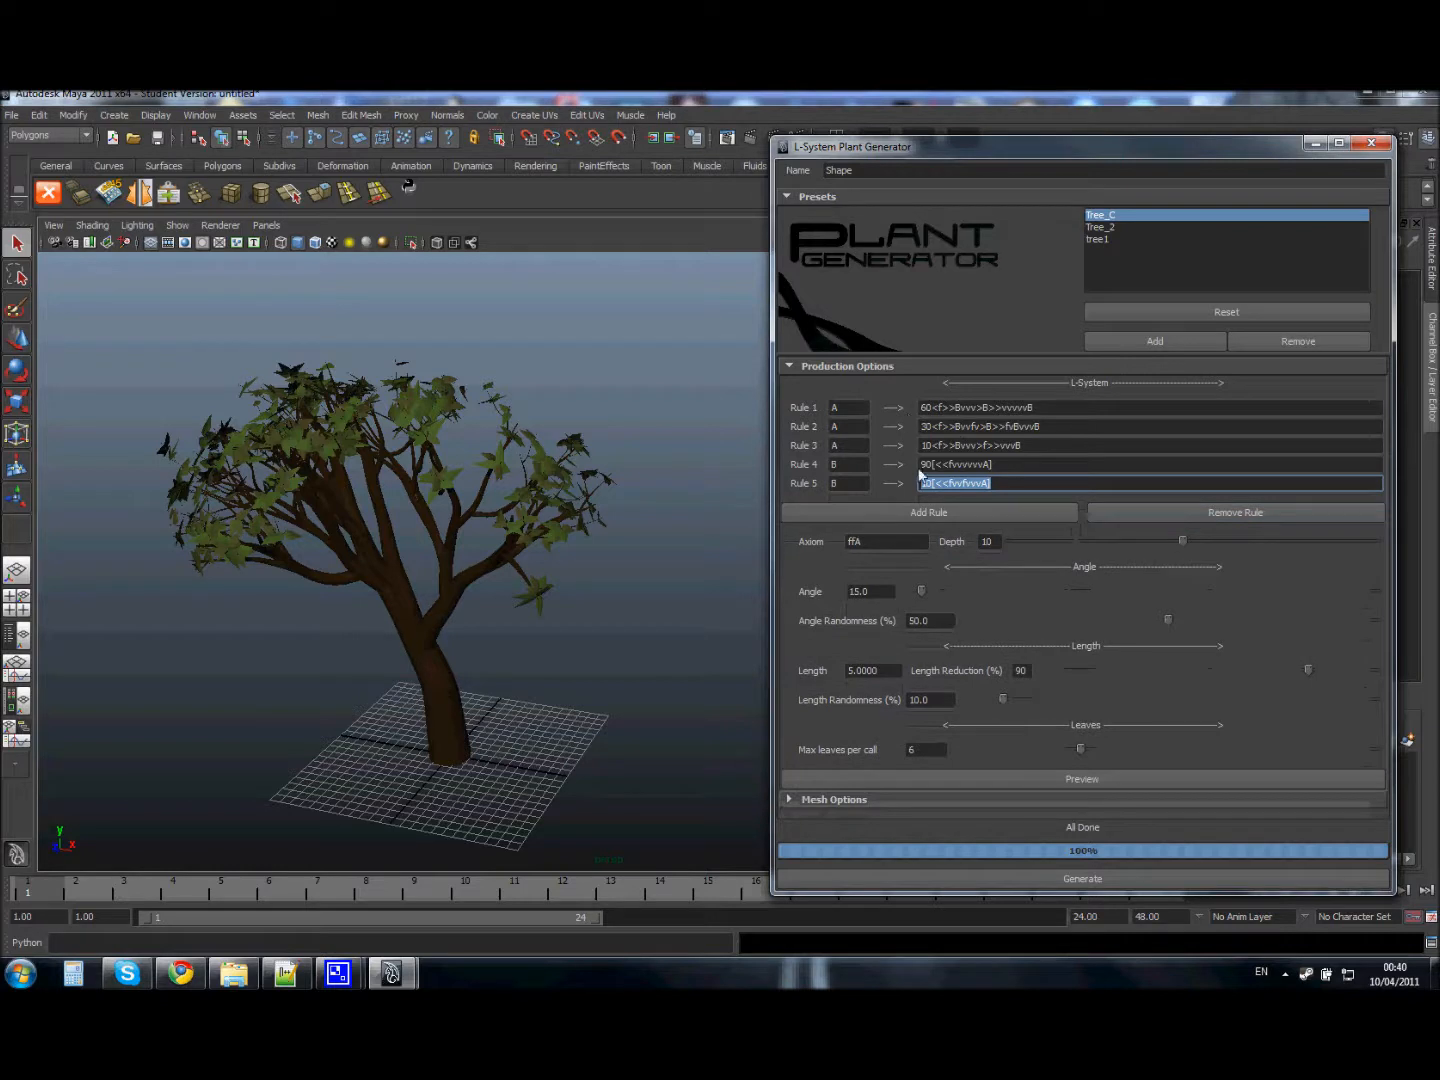
Insert "dsfagasdf" into rule 3, "afas" into rule 4, "sdfsd" into rule 2 and "dsfsdf" into rule 1, and reset the Tree_C preset
click(976, 445)
text(dsfagasdf)
click(967, 466)
text(afas)
click(995, 426)
text(sdfsd)
click(983, 408)
text(dsfsdf)
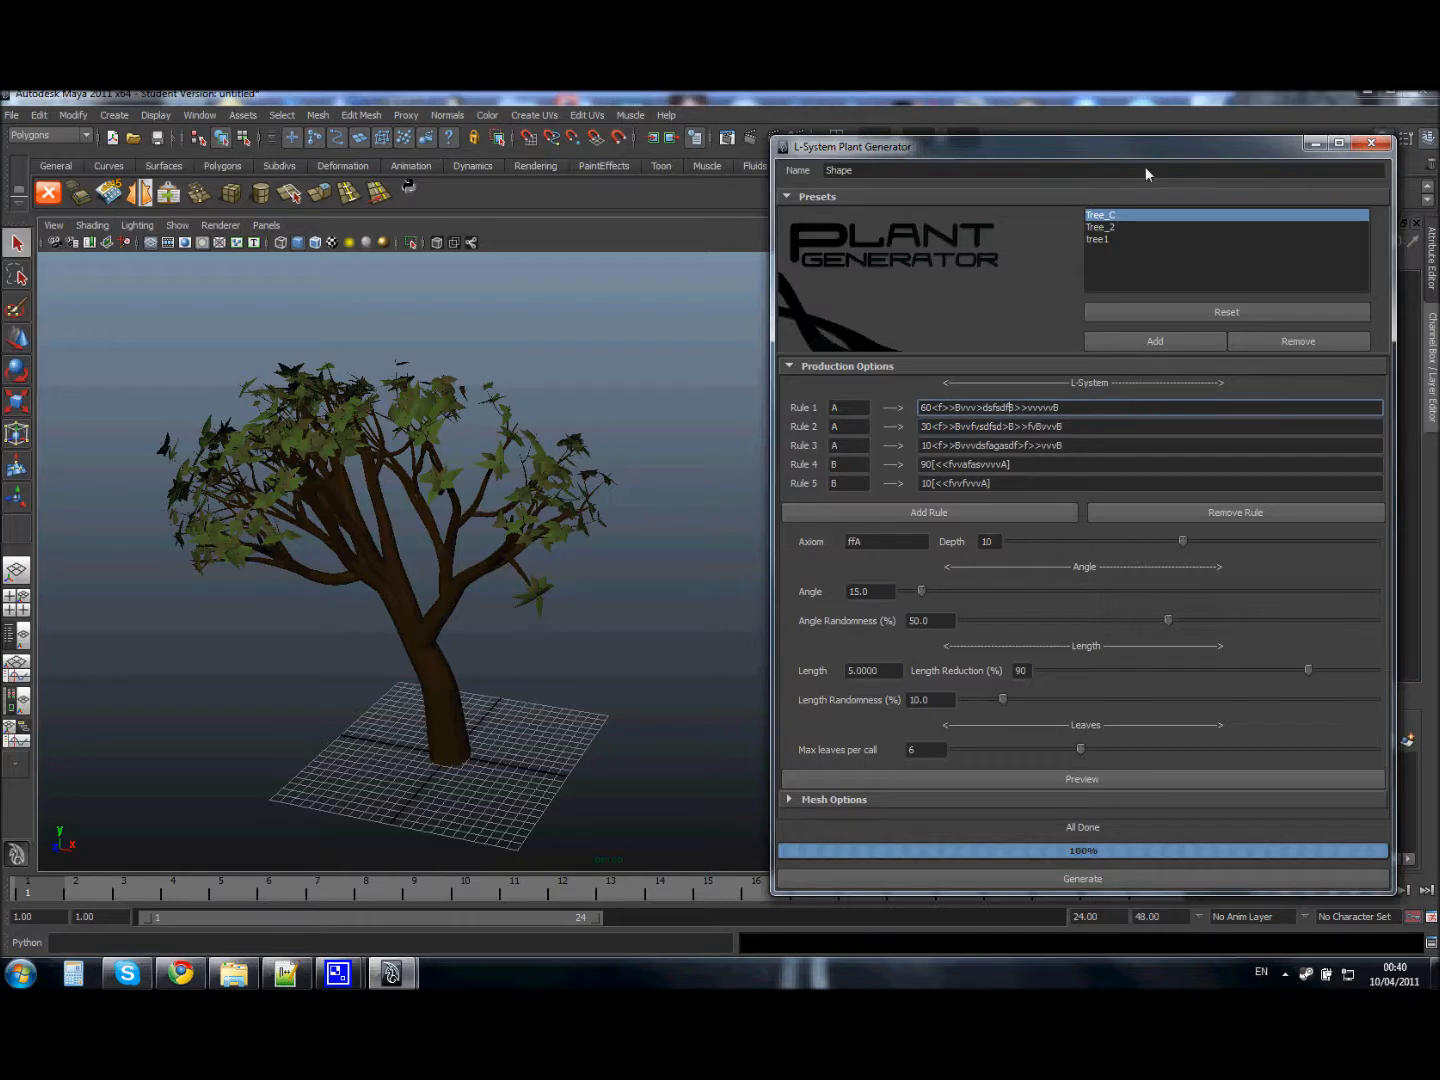
drag(1150, 148, 1155, 110)
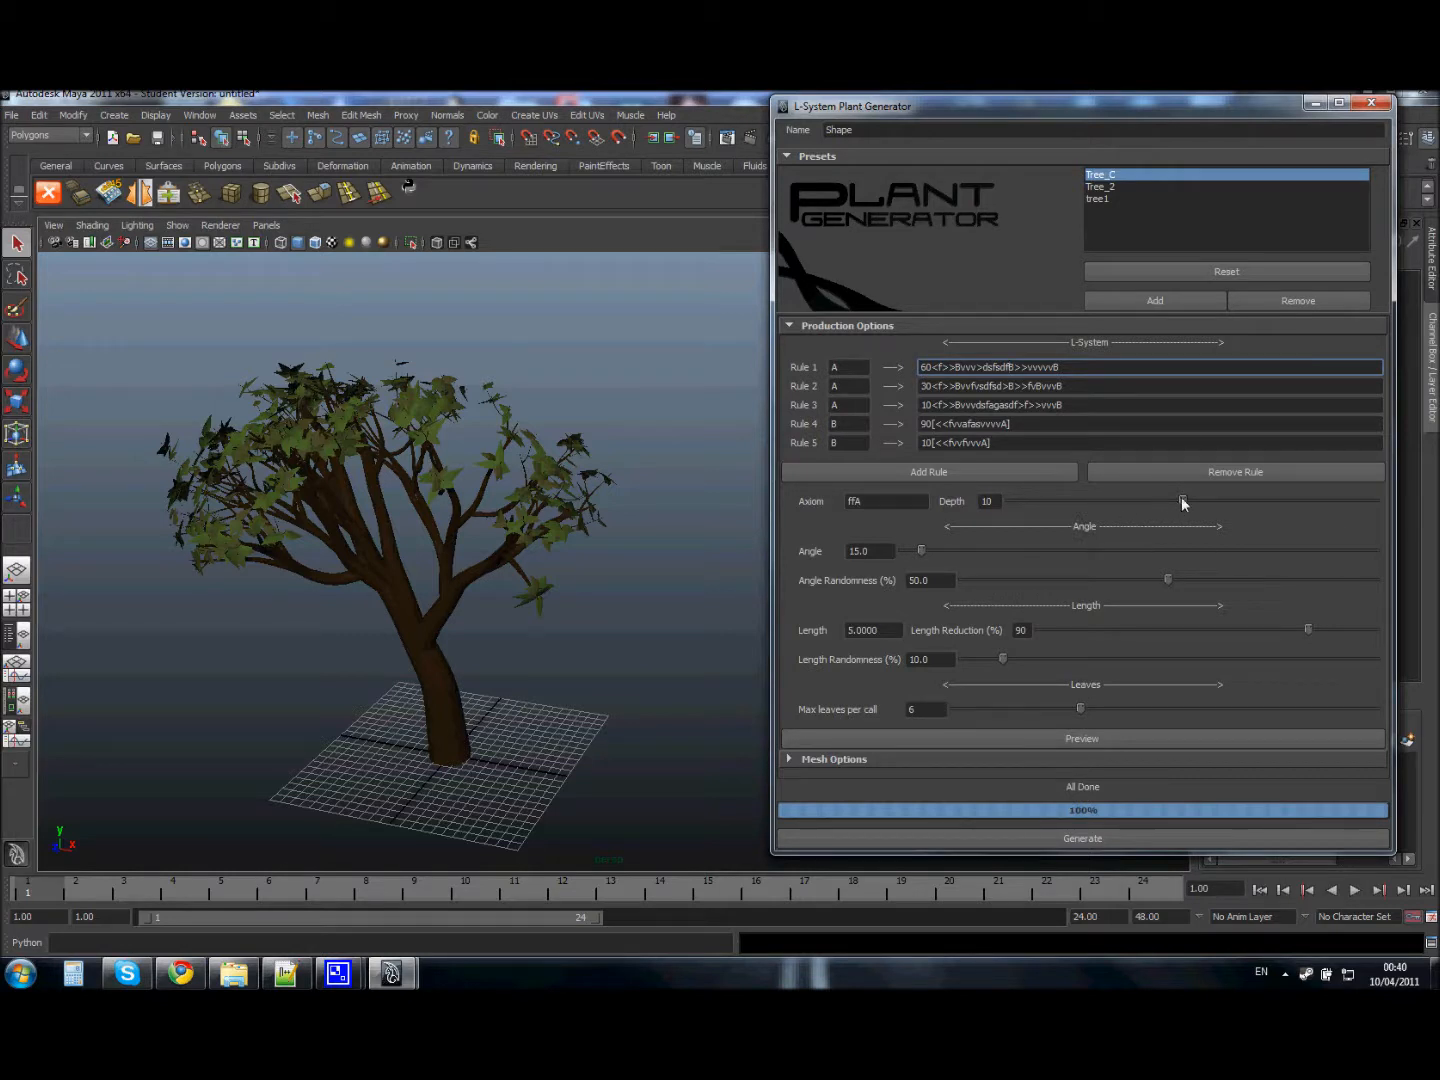
click(1183, 274)
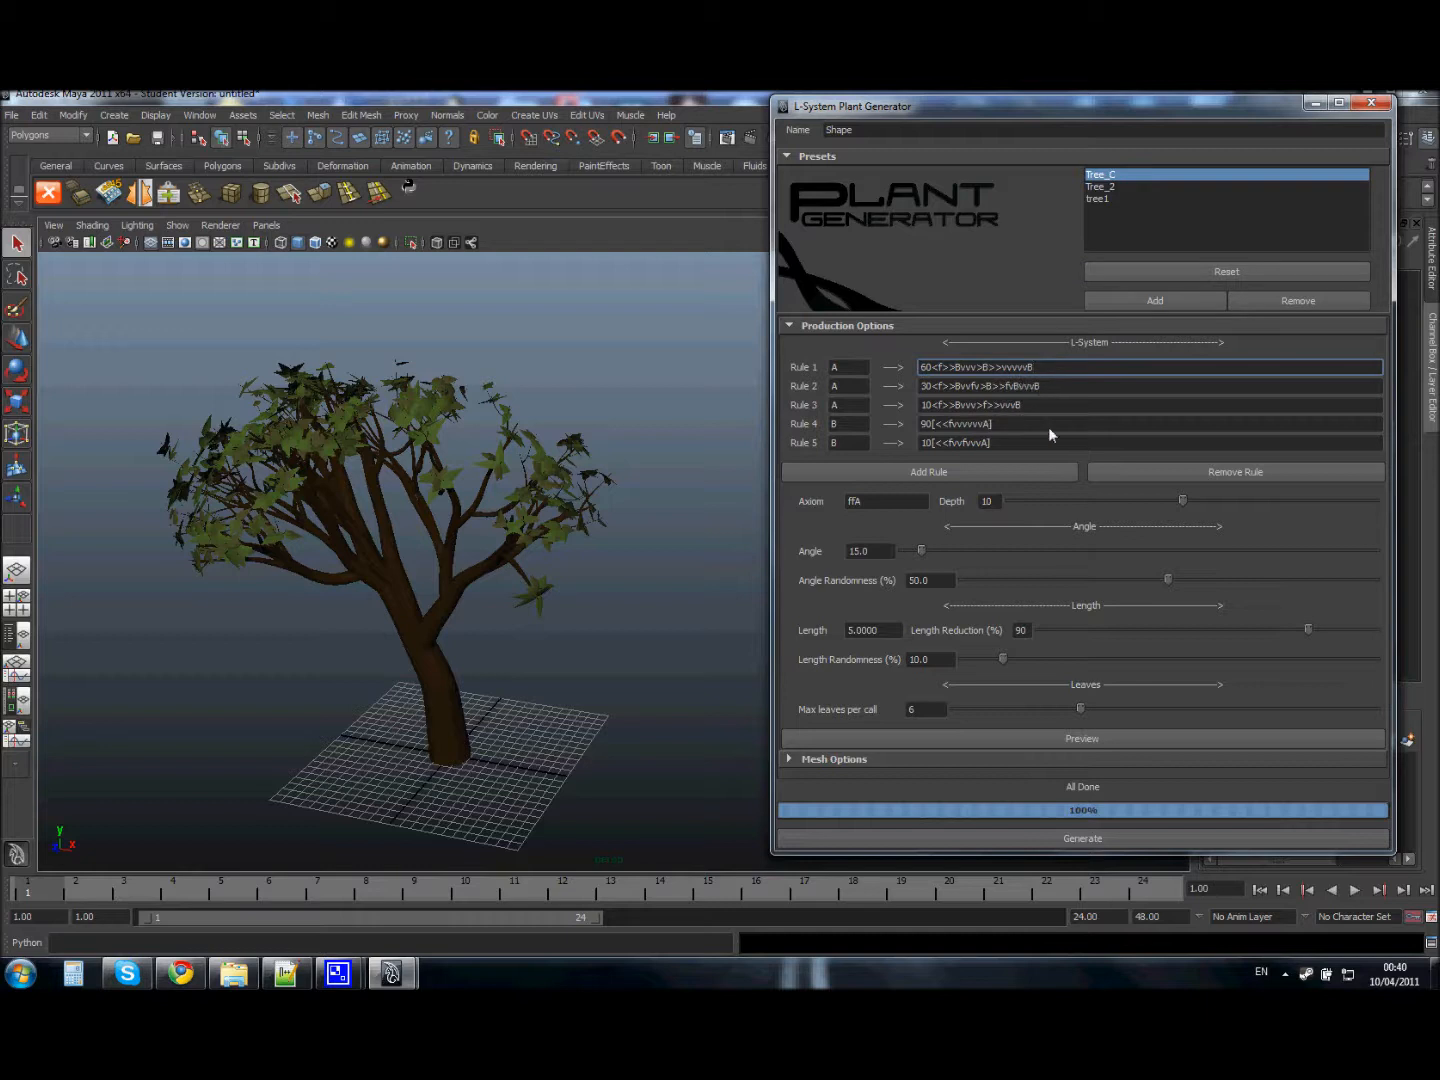
Generate the tree with Depth lowered to 3, and generate it again with a higher depth
drag(1184, 503, 1059, 505)
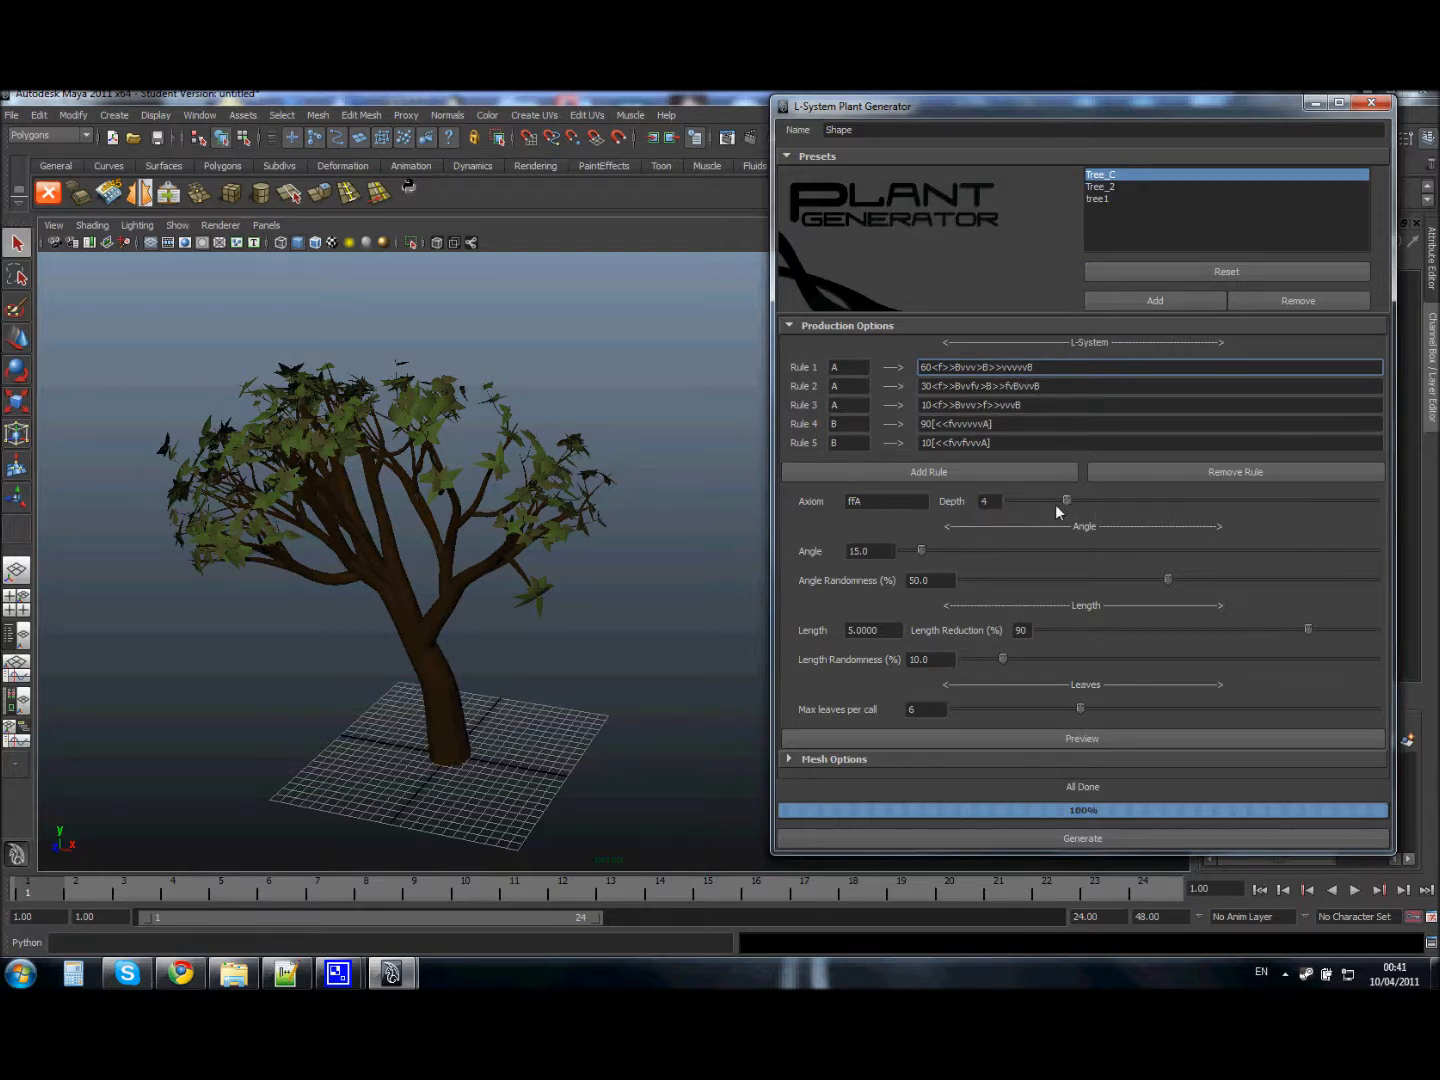
click(1076, 840)
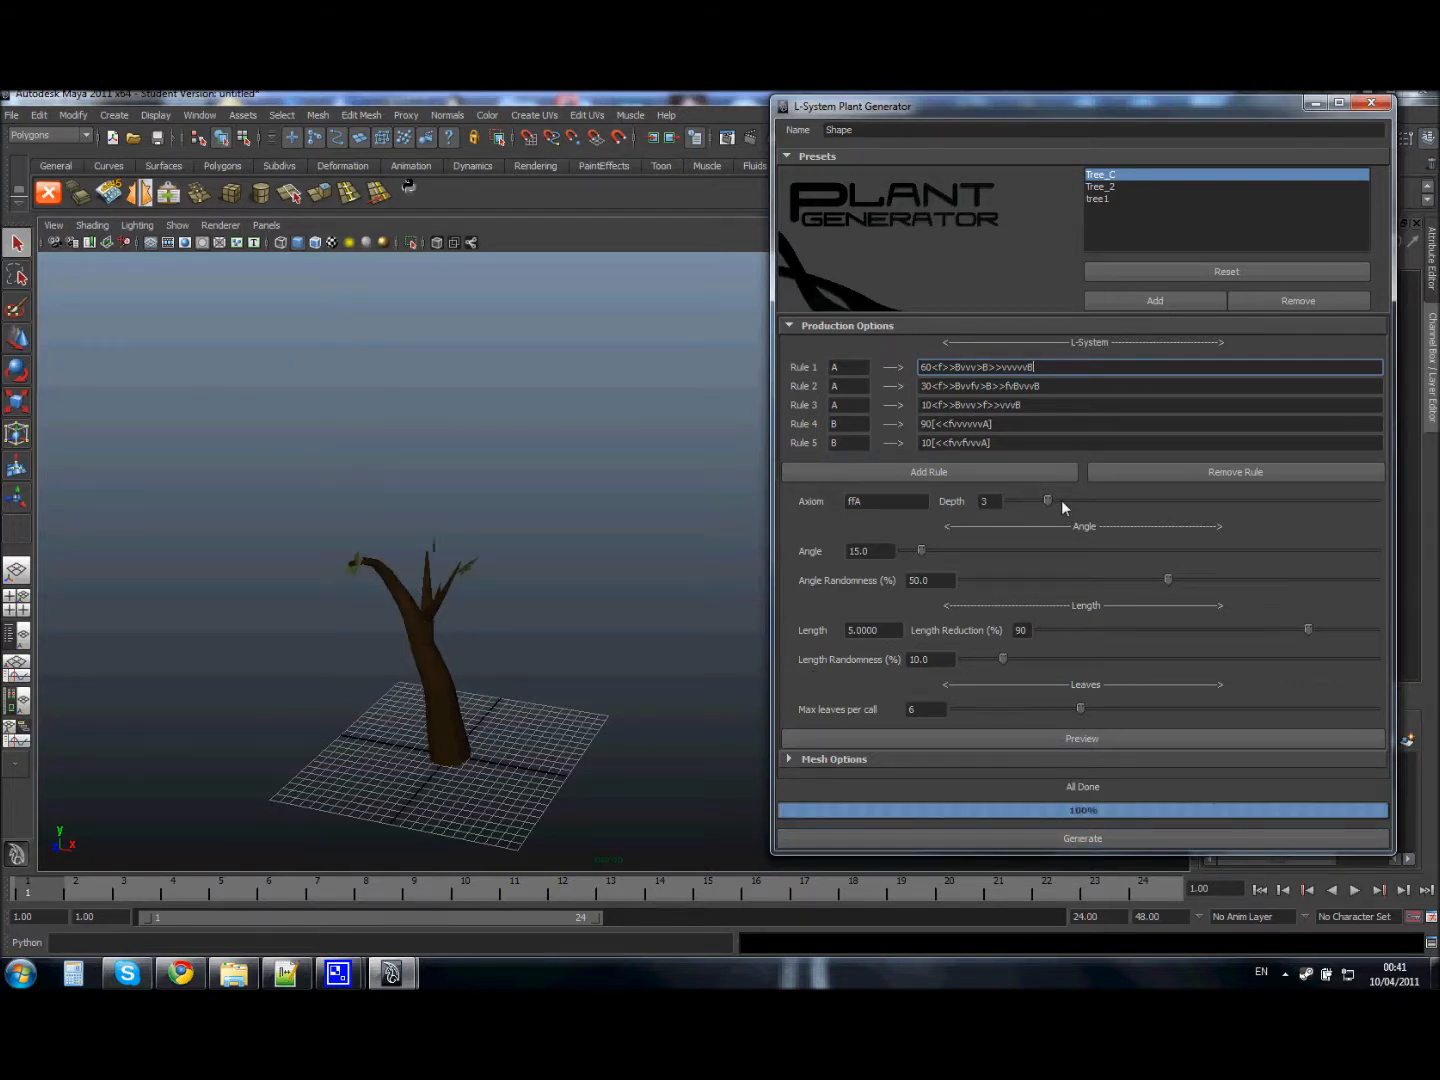
click(1086, 839)
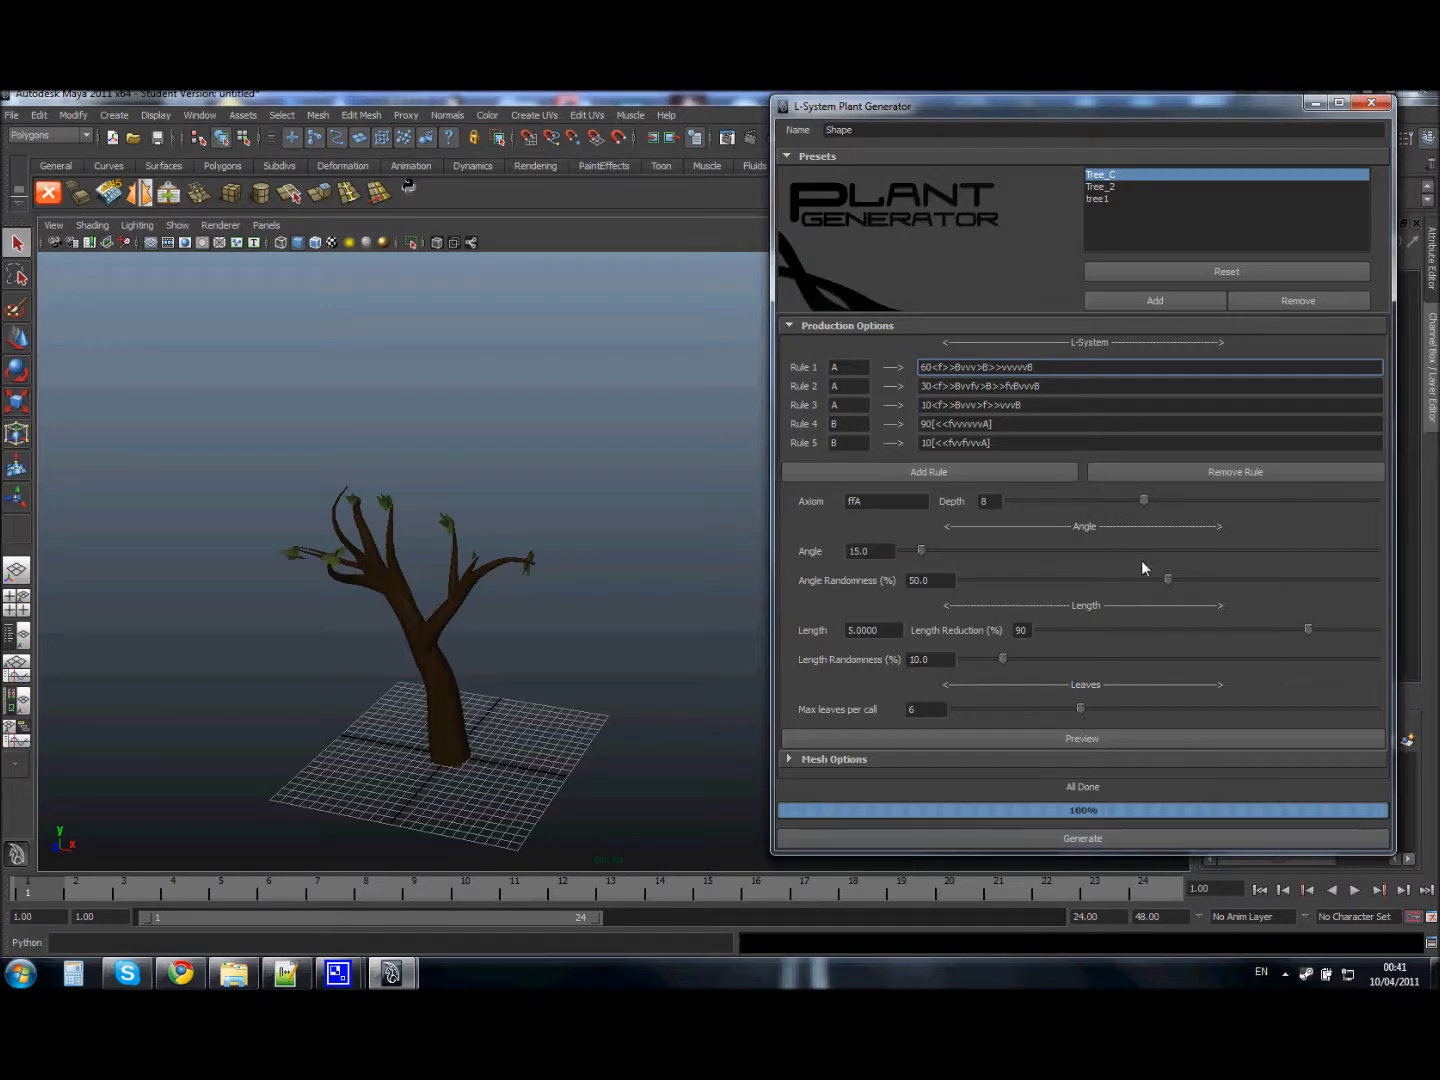
Generate the tree at Depth 8, and generate it again with Angle raised to 35.3
click(1101, 836)
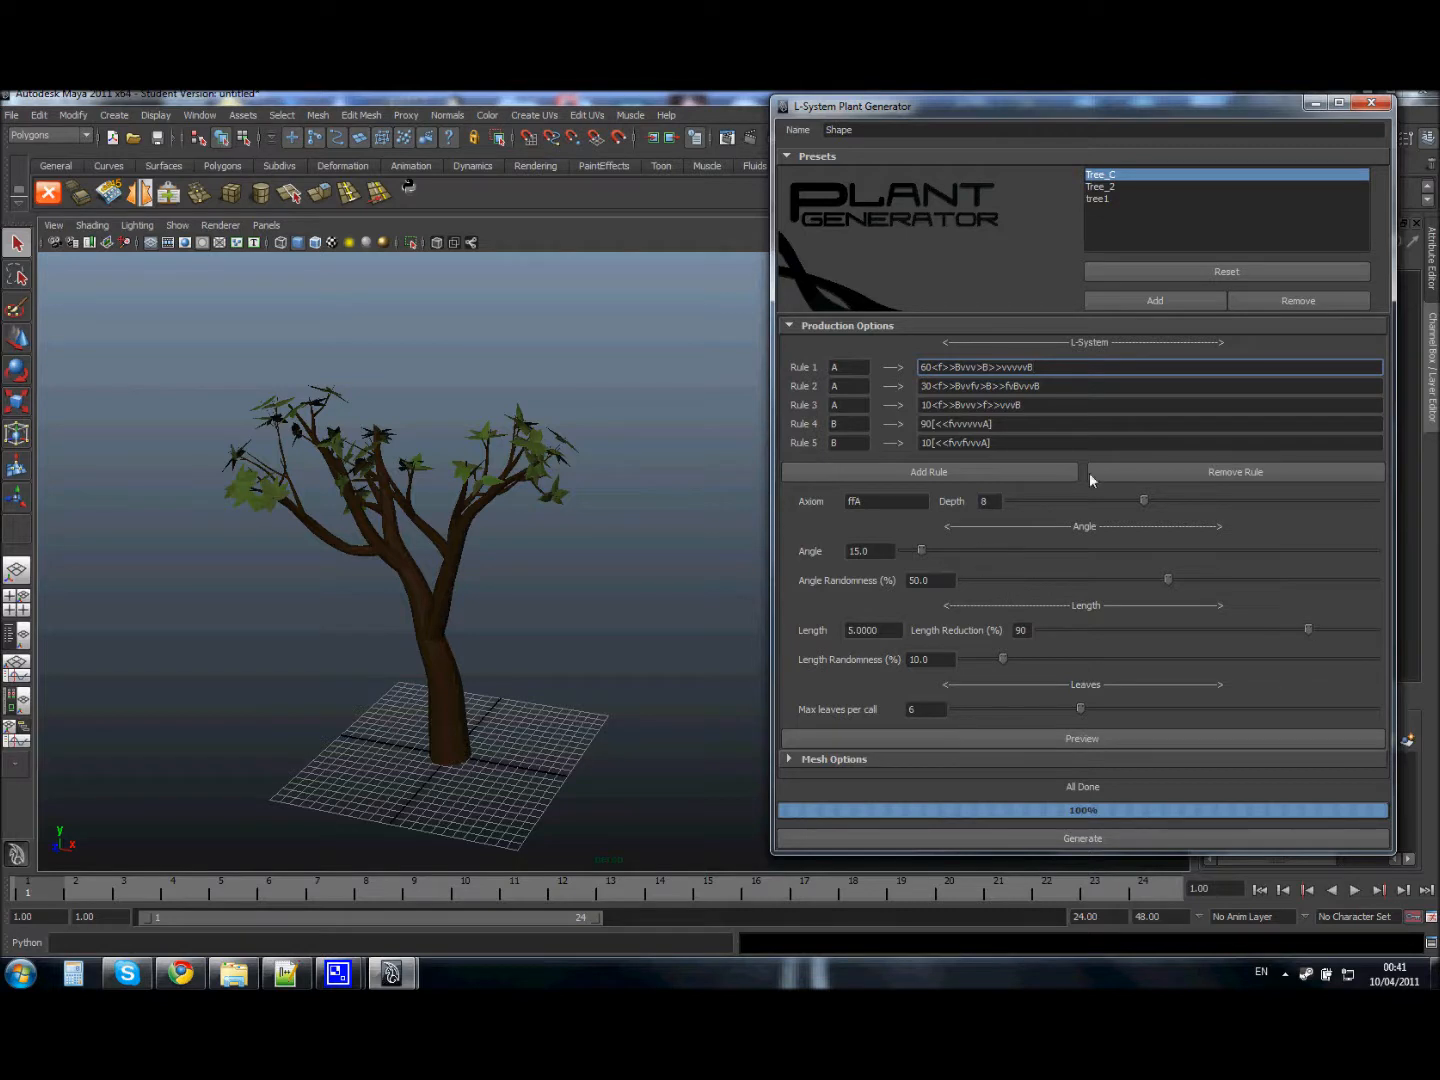
click(950, 404)
drag(949, 404, 973, 405)
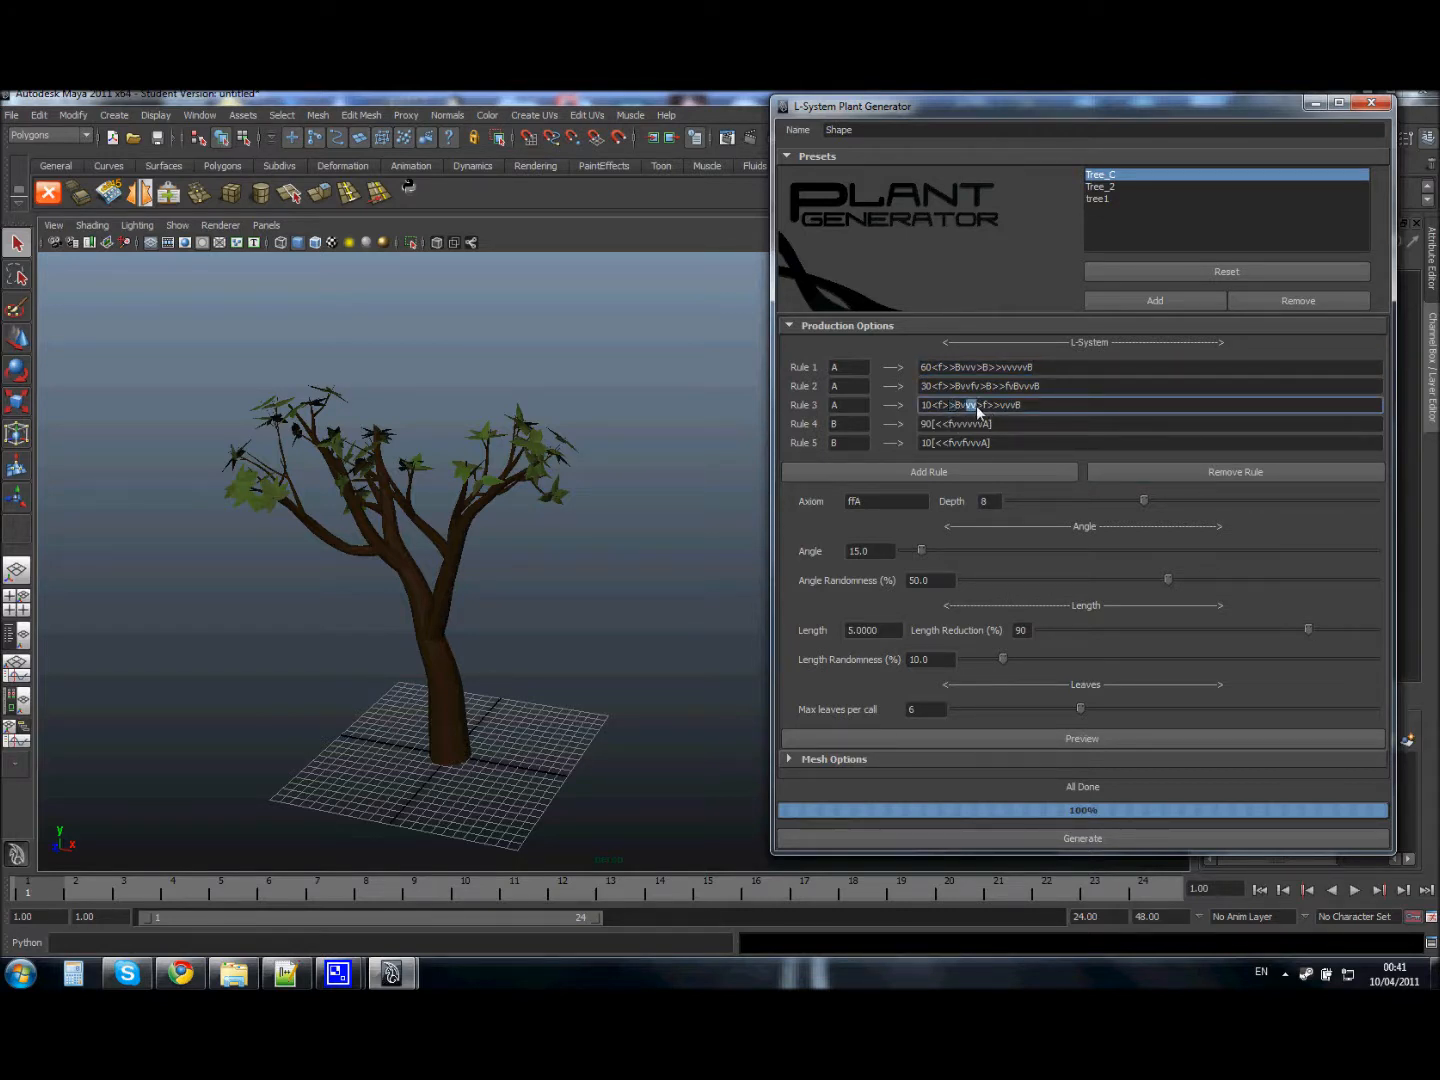
double_click(866, 550)
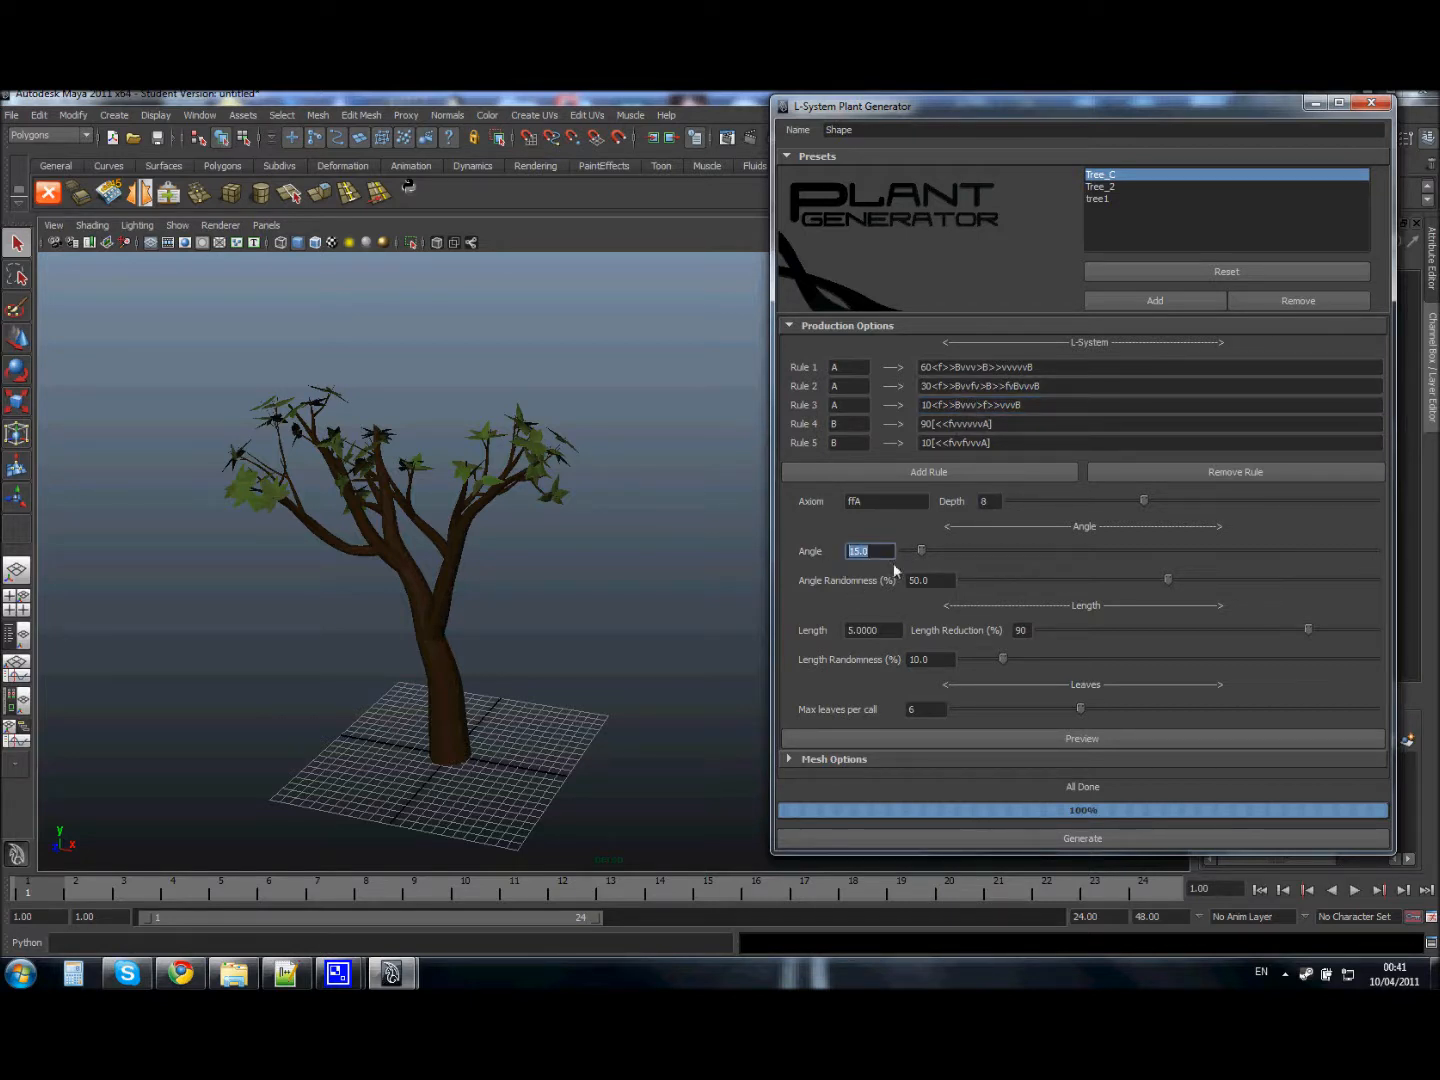
drag(922, 550, 950, 550)
click(1109, 833)
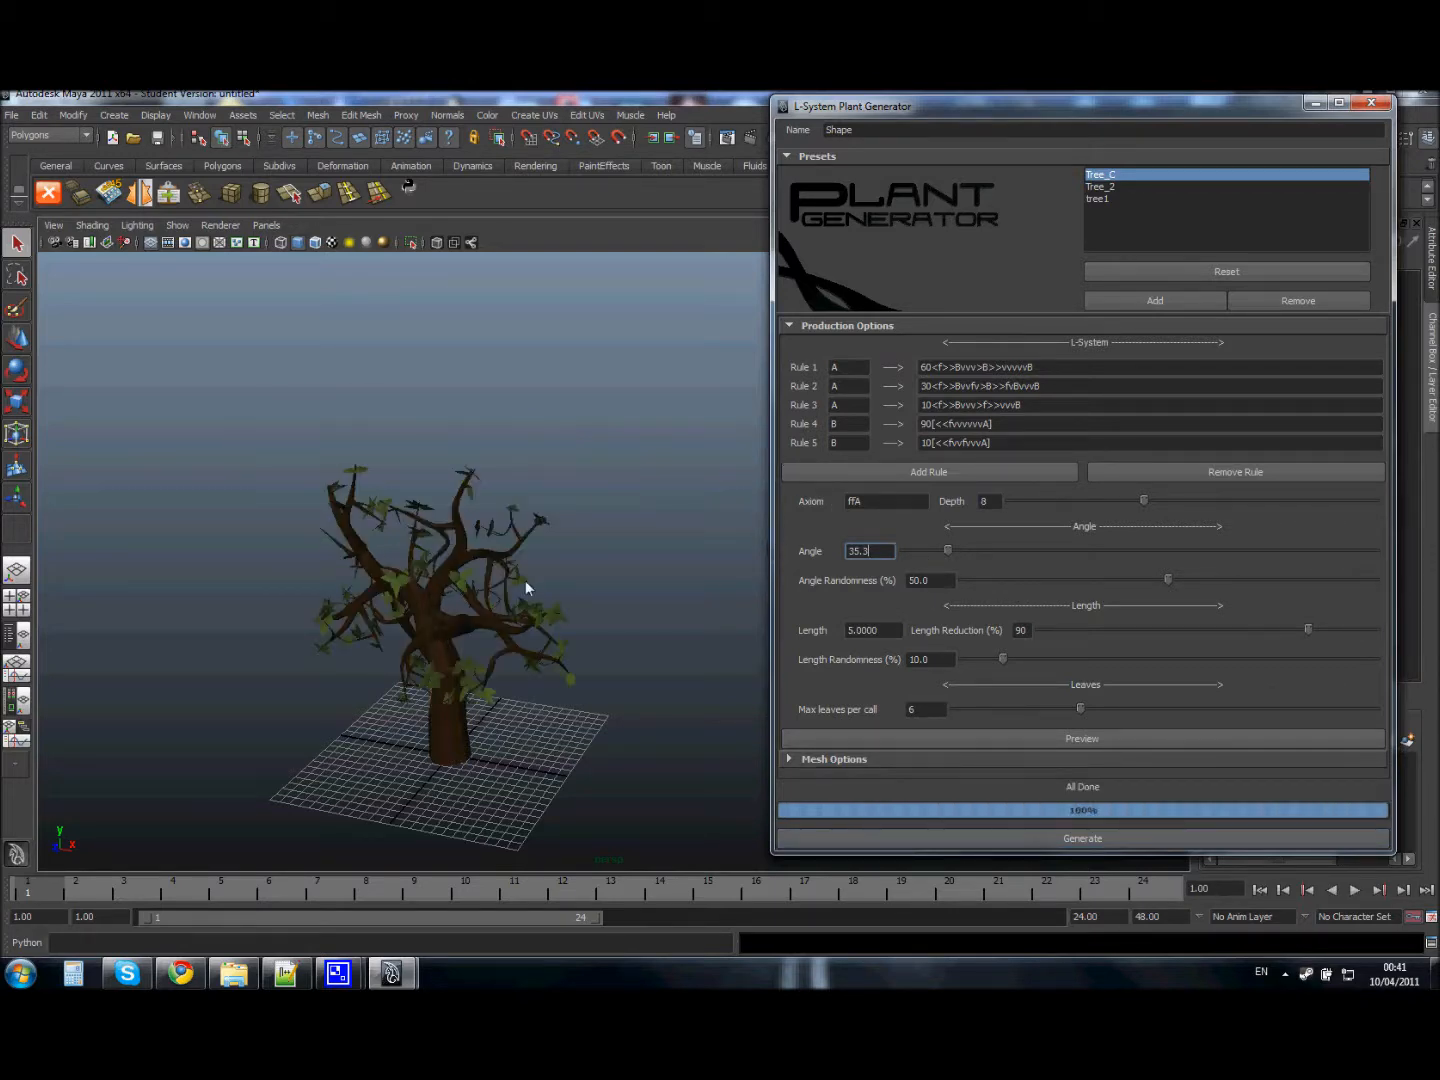
Generate the tree with Angle lowered to 20.3, and once more with Angle at 7.9
alt+drag(501, 574, 625, 538)
drag(953, 553, 931, 553)
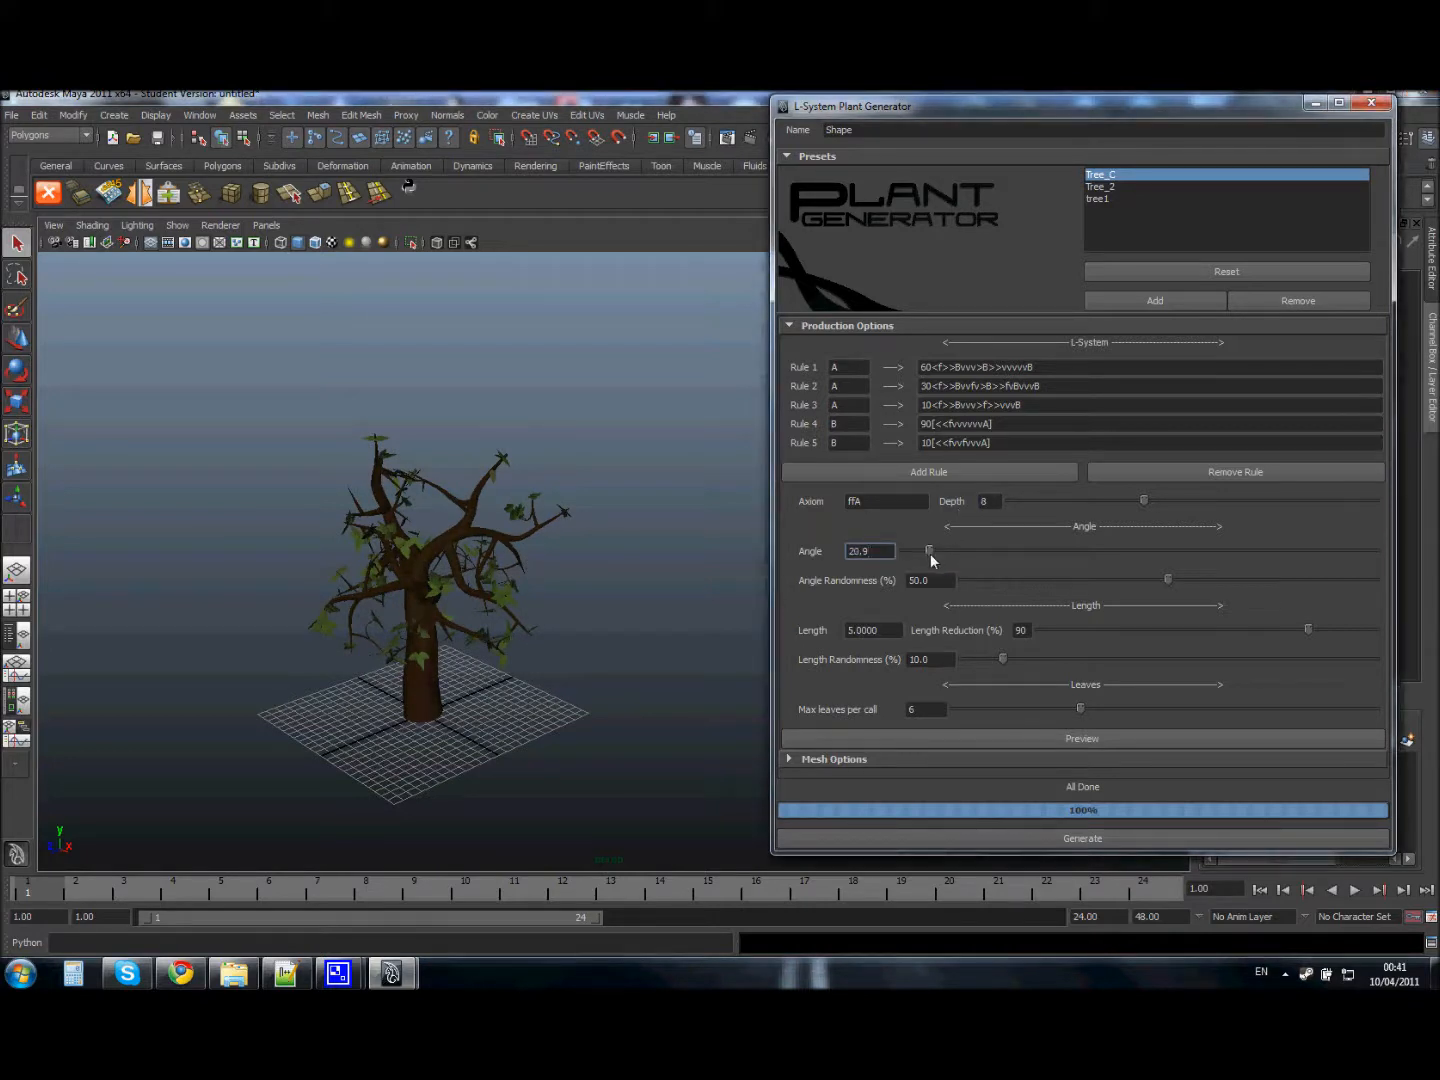
click(1040, 840)
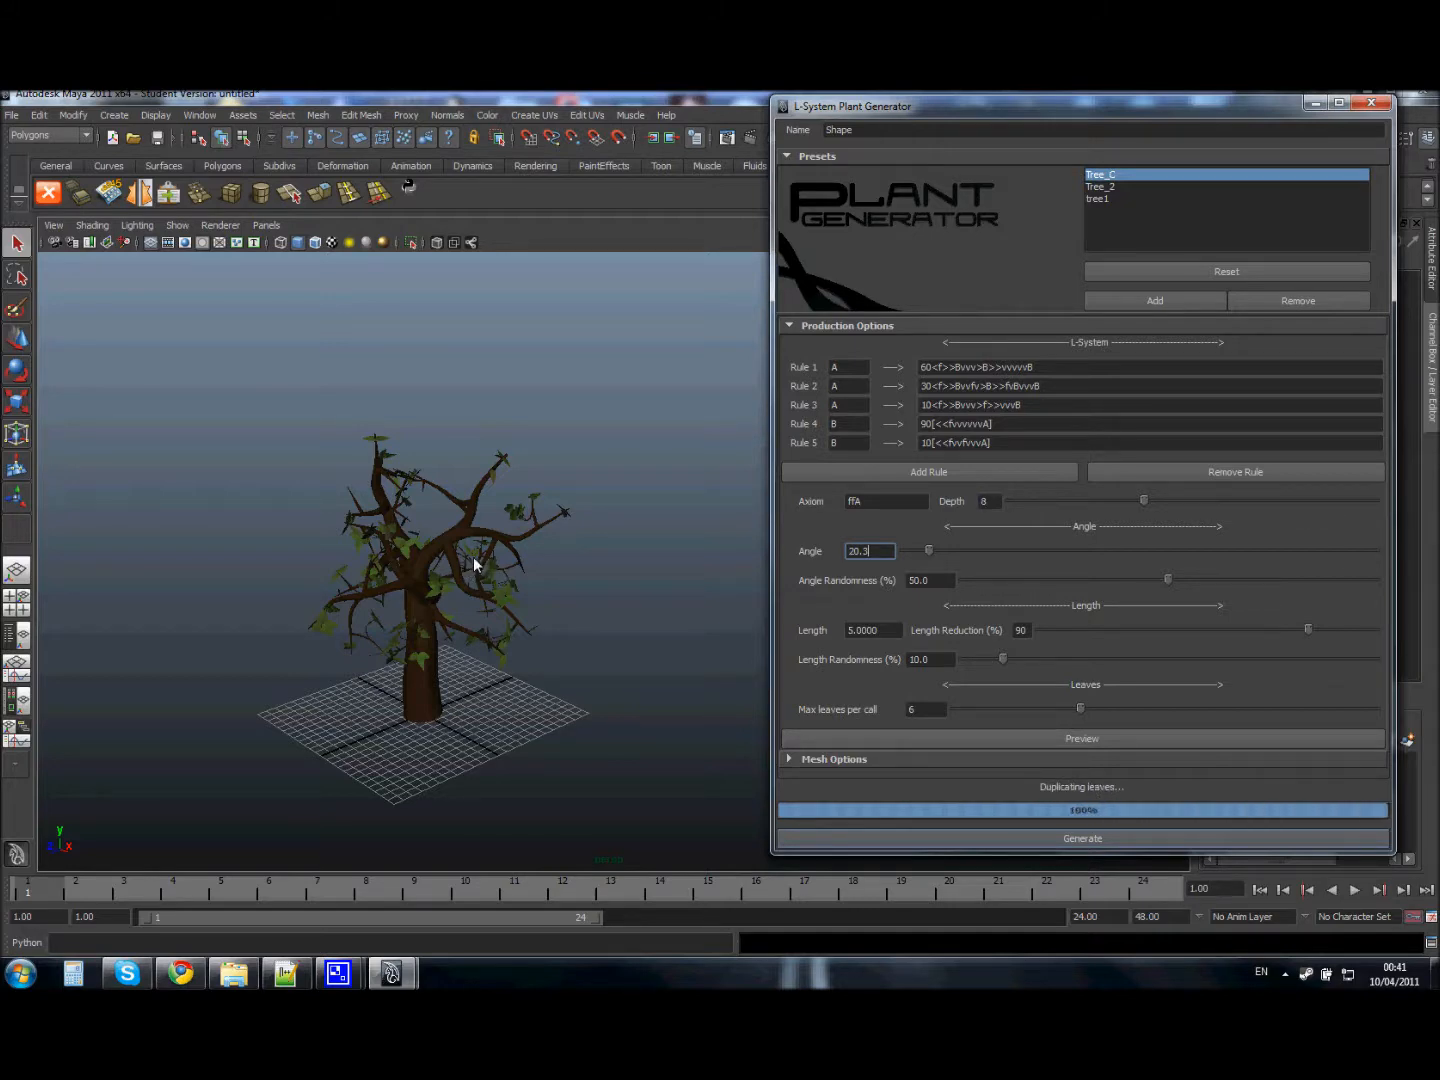
alt+drag(436, 565, 470, 433)
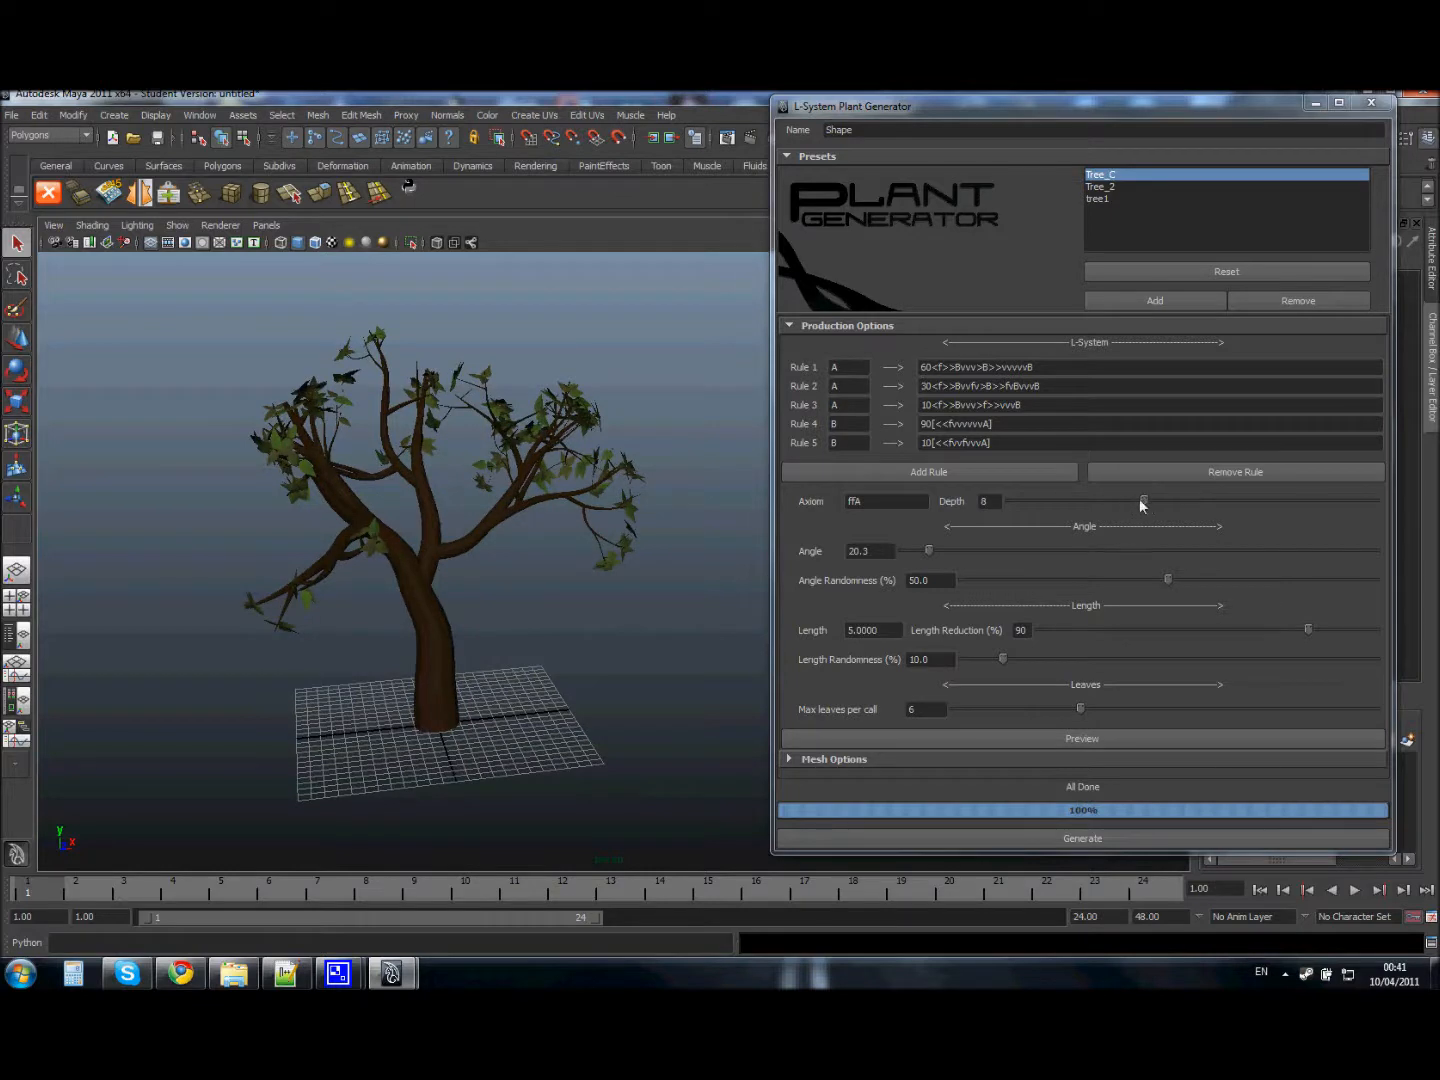
drag(930, 552, 913, 554)
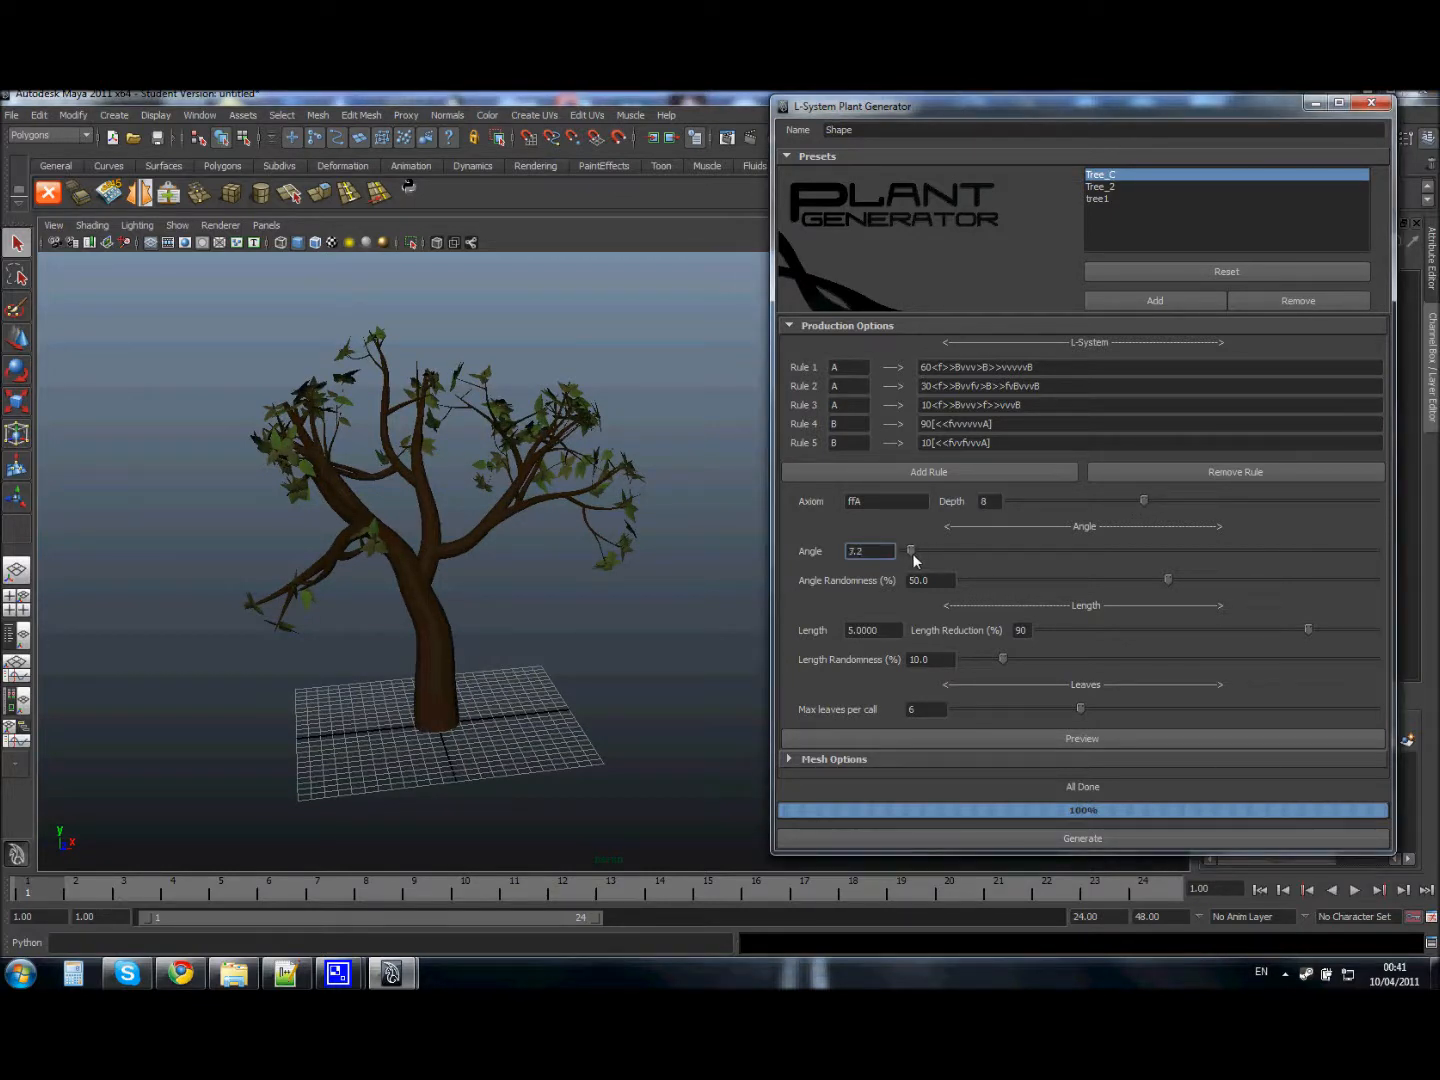
click(1098, 838)
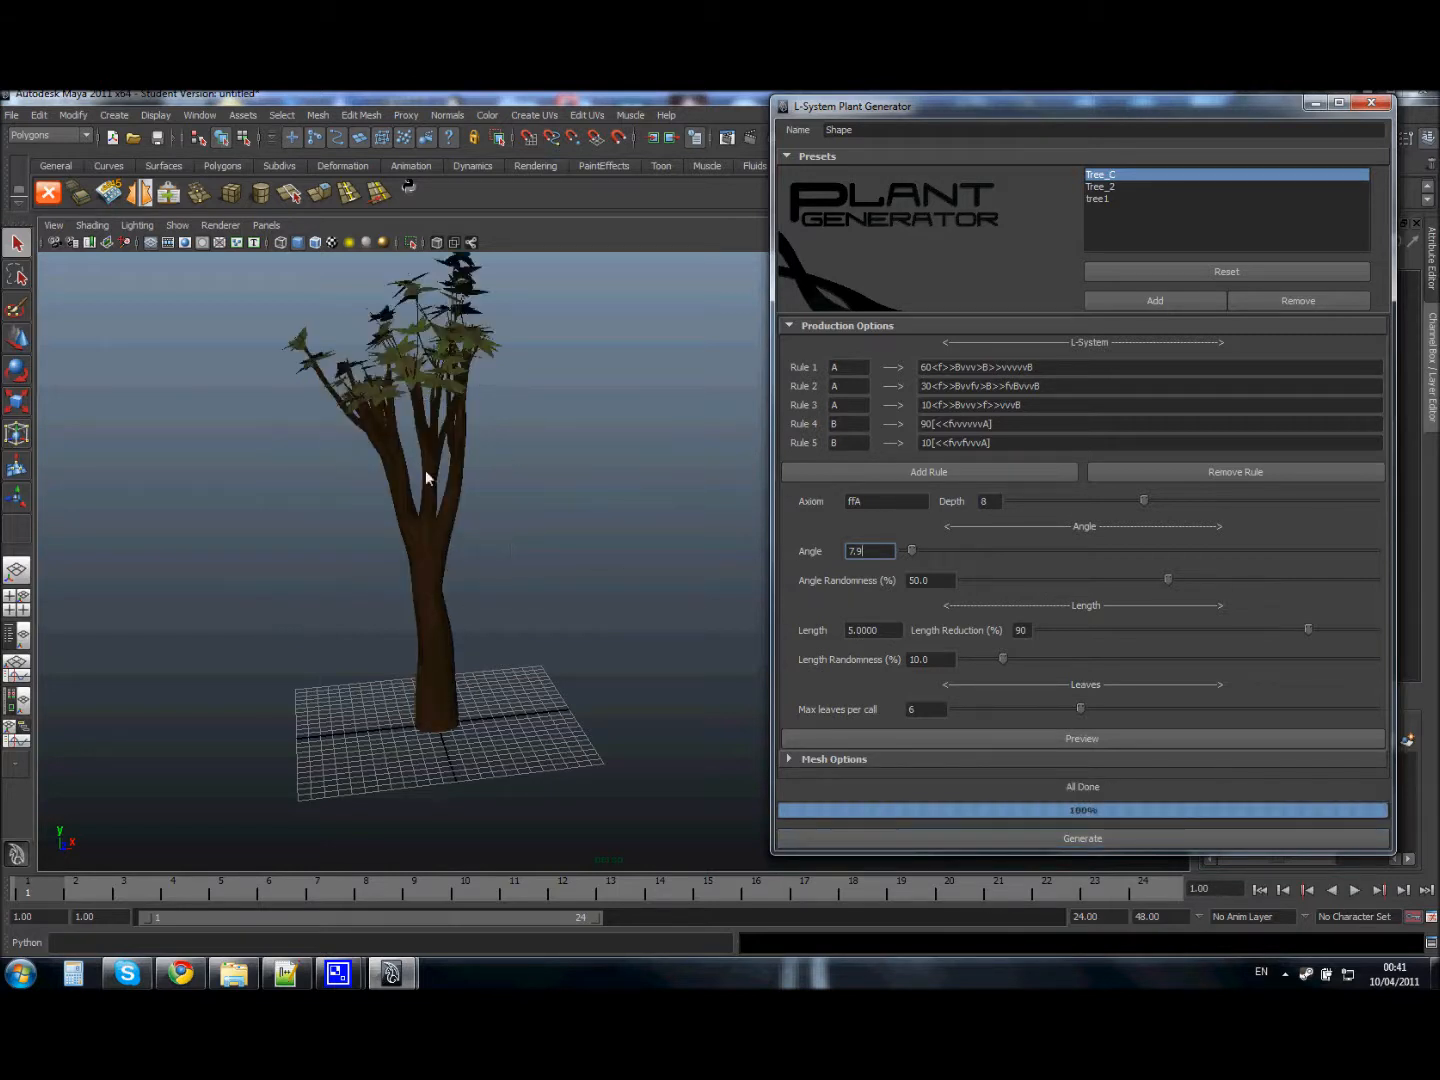
Set Angle to 20.3 and Angle Randomness to 36.2%
drag(917, 550, 932, 550)
drag(1166, 581, 1097, 589)
drag(922, 547, 1097, 582)
drag(896, 630, 813, 635)
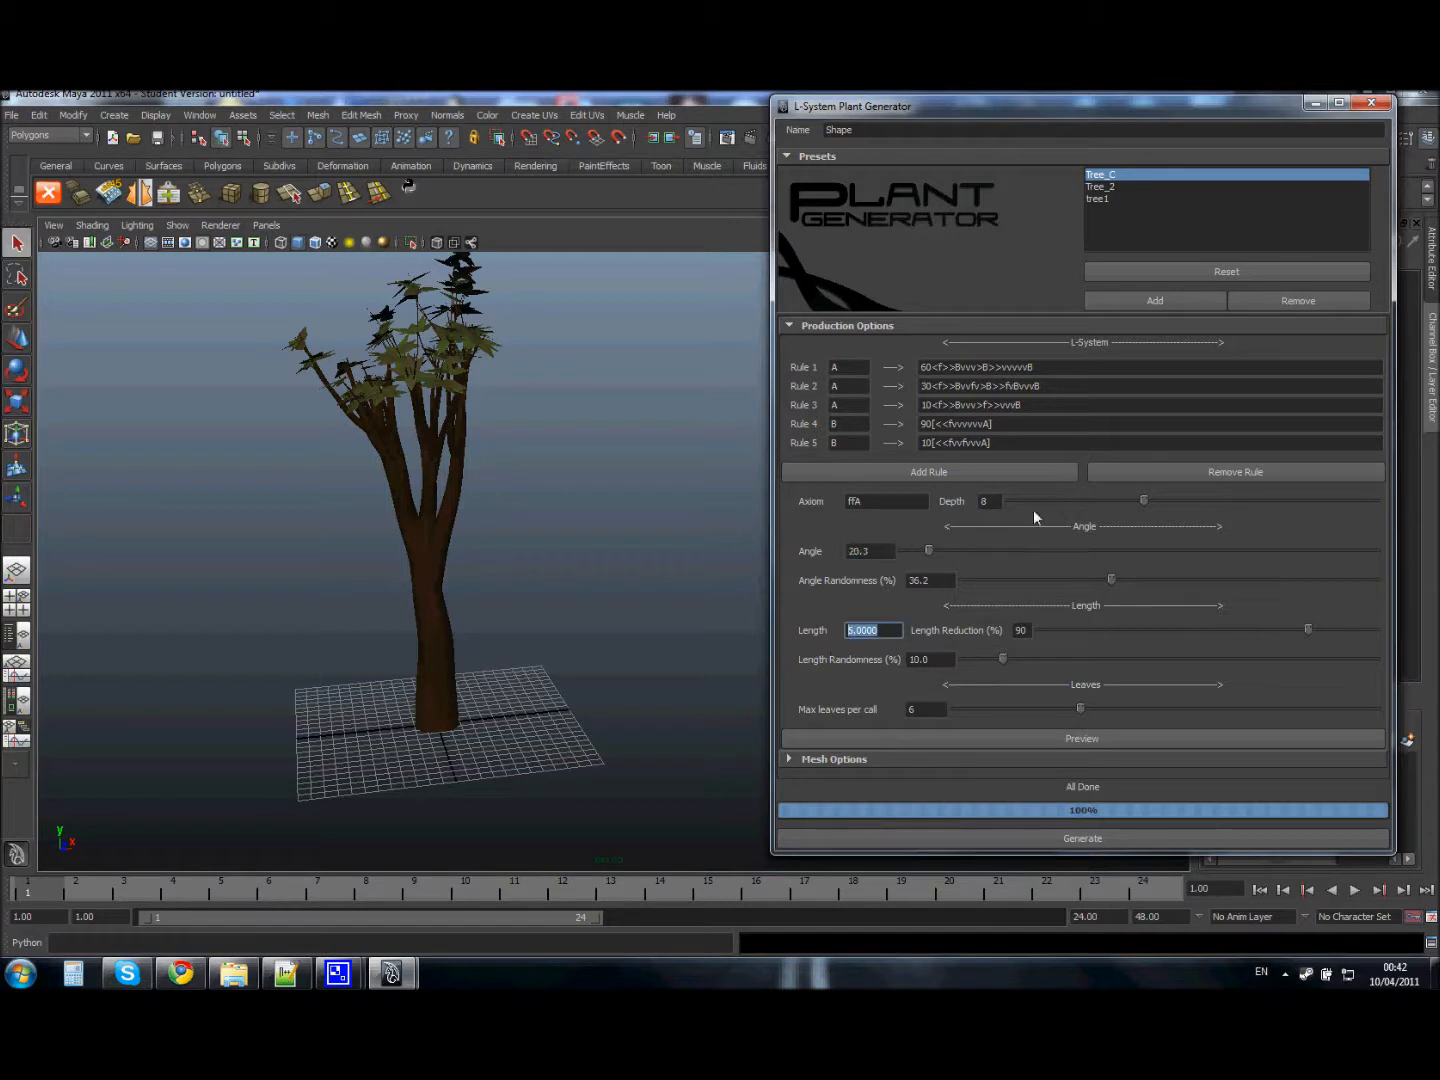
Reset the Tree_C preset to its stored settings and generate the tree from it
click(1219, 279)
click(1081, 836)
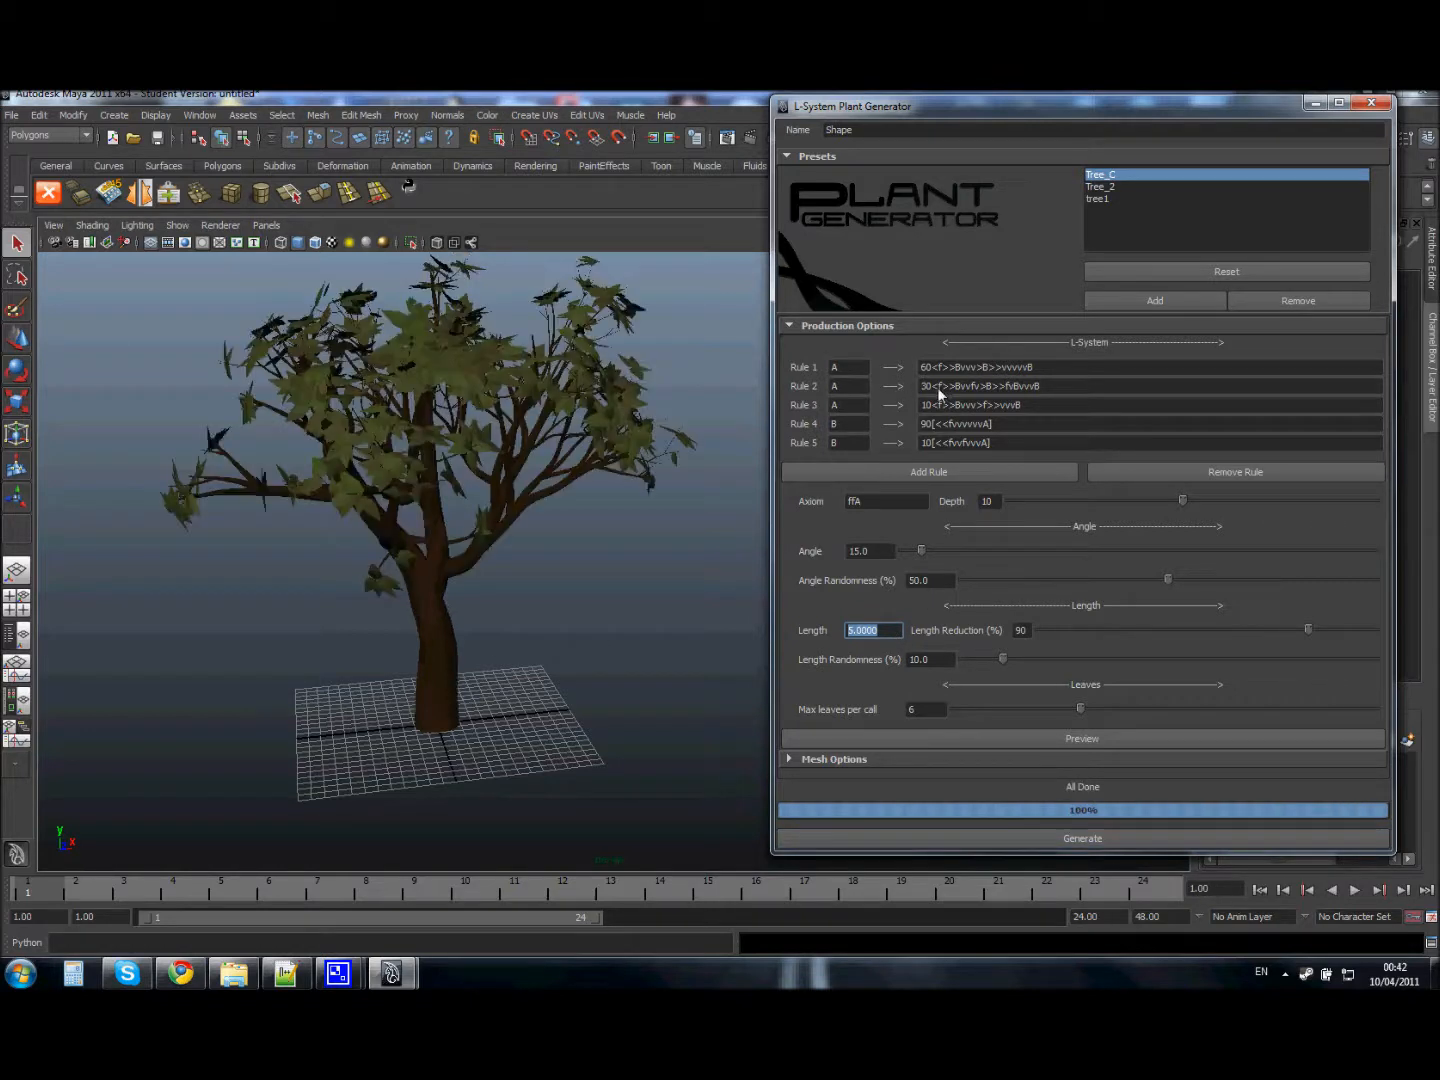
alt+drag(522, 561, 405, 568)
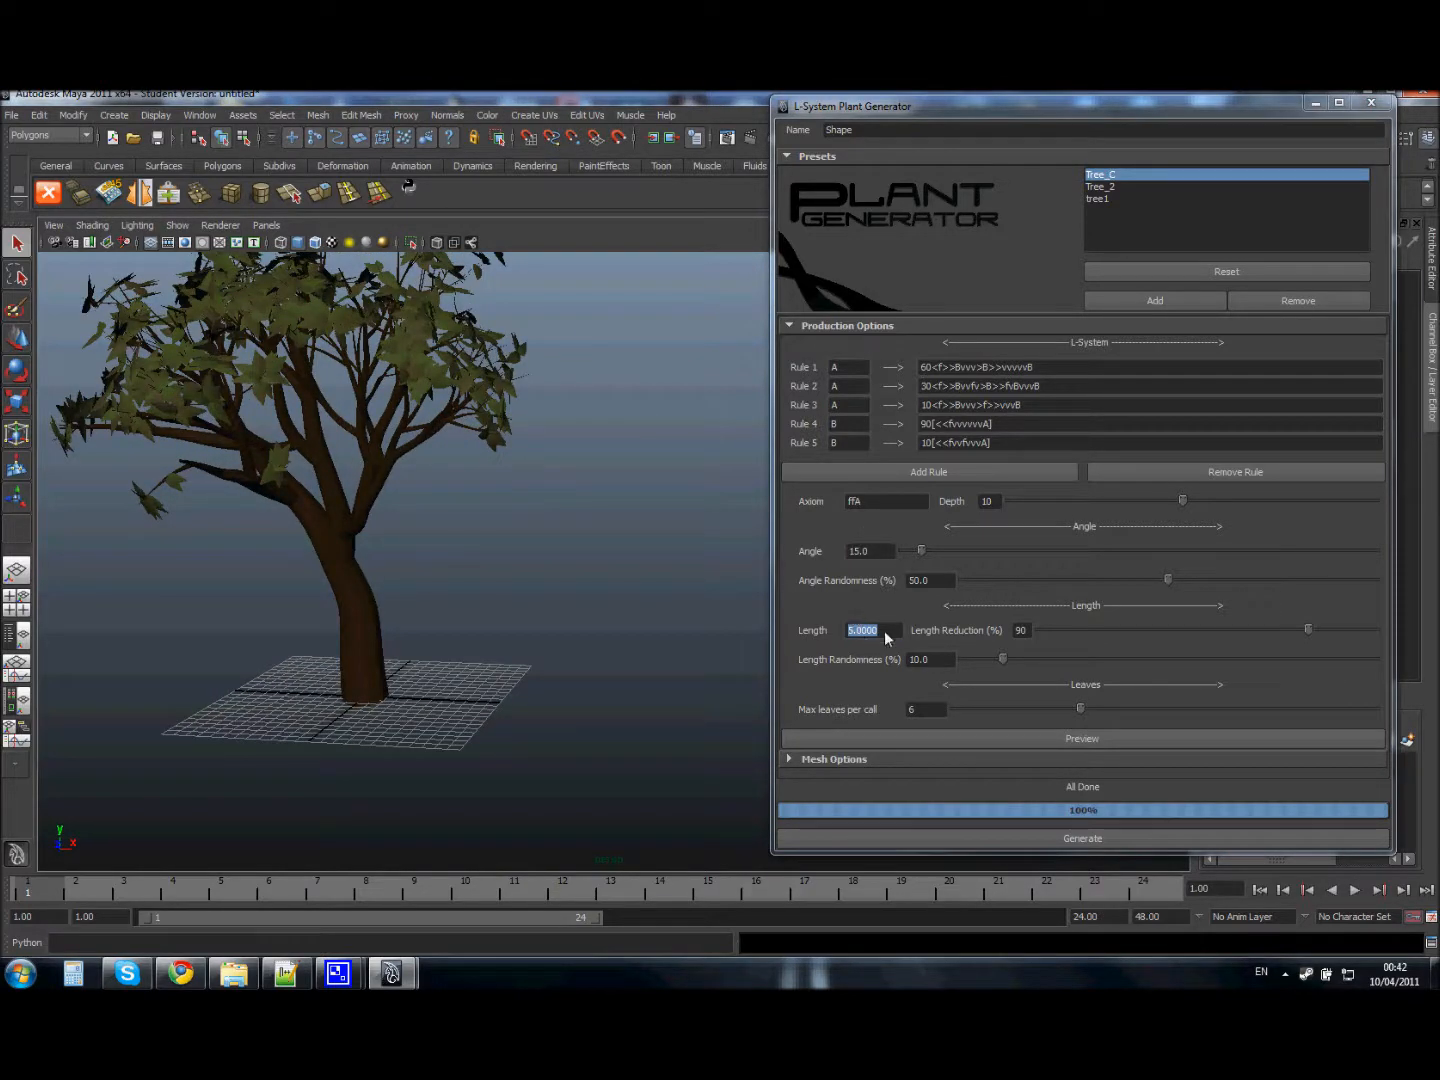
alt+drag(431, 514, 530, 470)
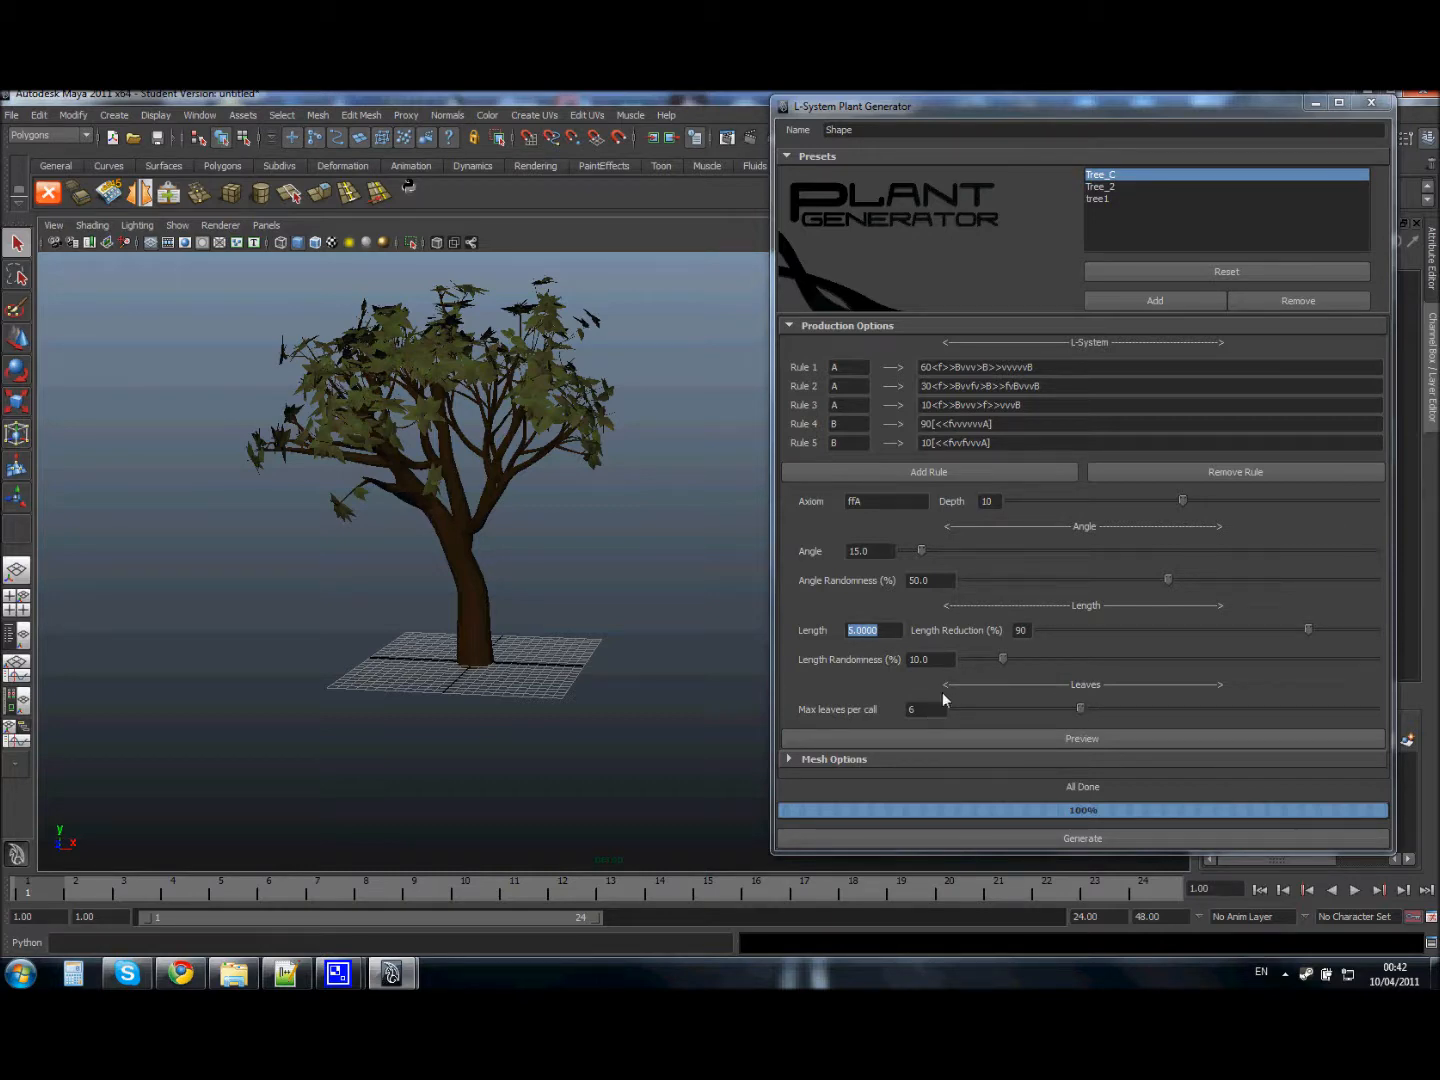
Examine the tree's branches and foliage against the replacement strings of rules 3 and 4
alt+drag(715, 536, 515, 420)
alt+middle_drag(544, 438, 496, 481)
alt+right_drag(473, 469, 571, 560)
alt+middle_drag(464, 482, 527, 490)
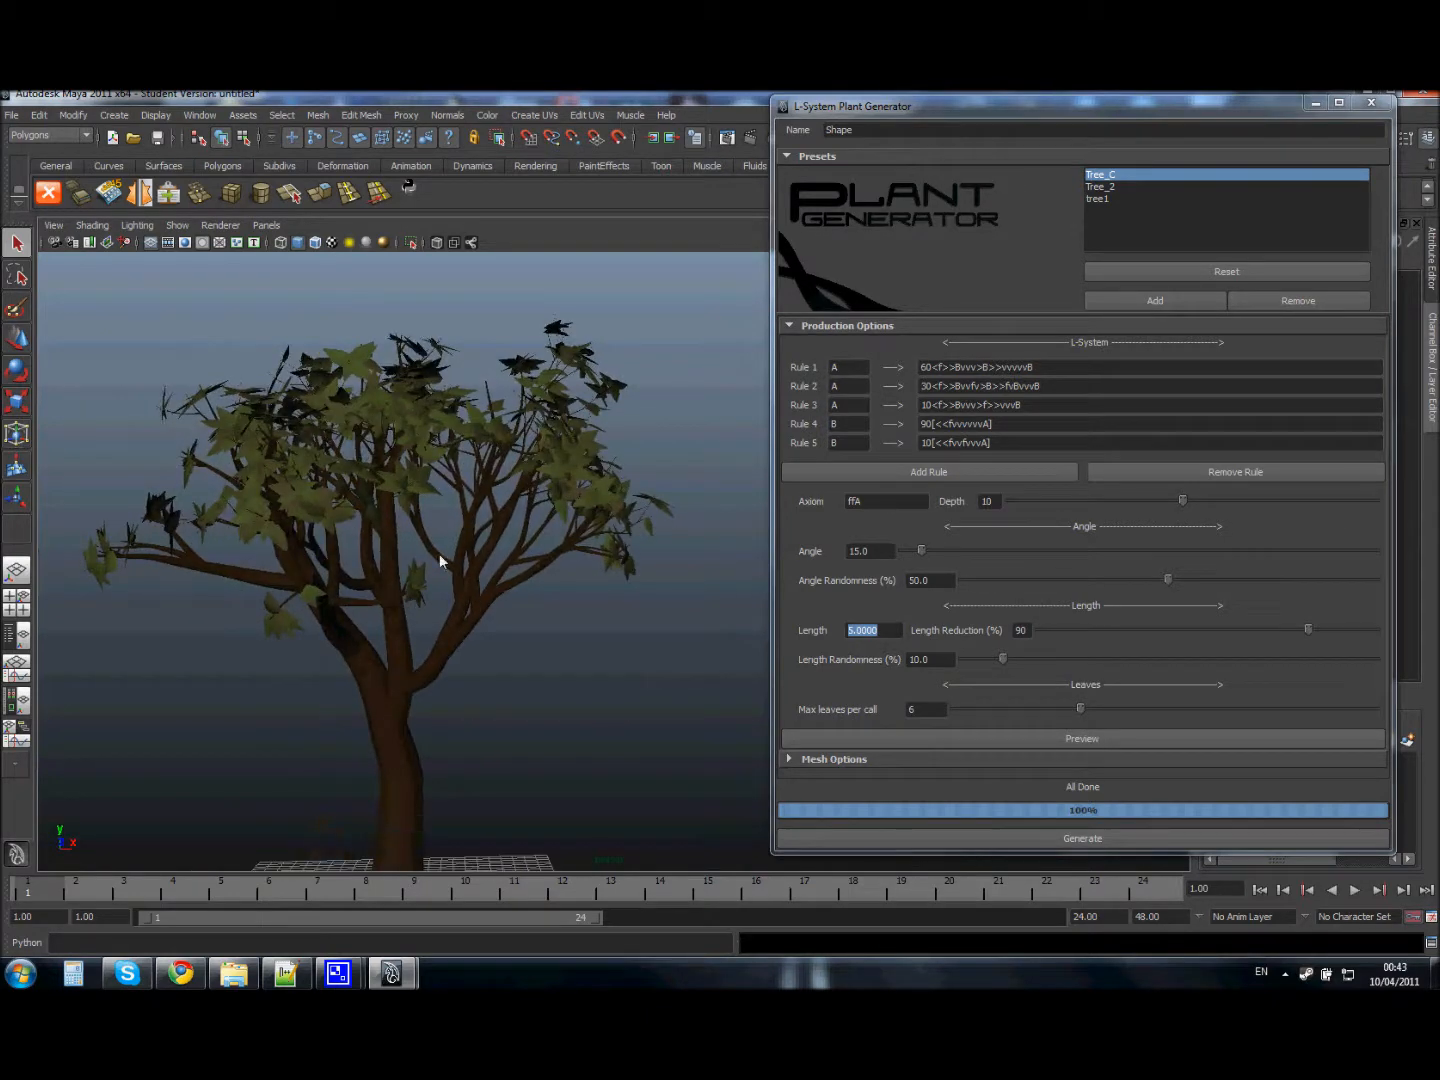
click(967, 424)
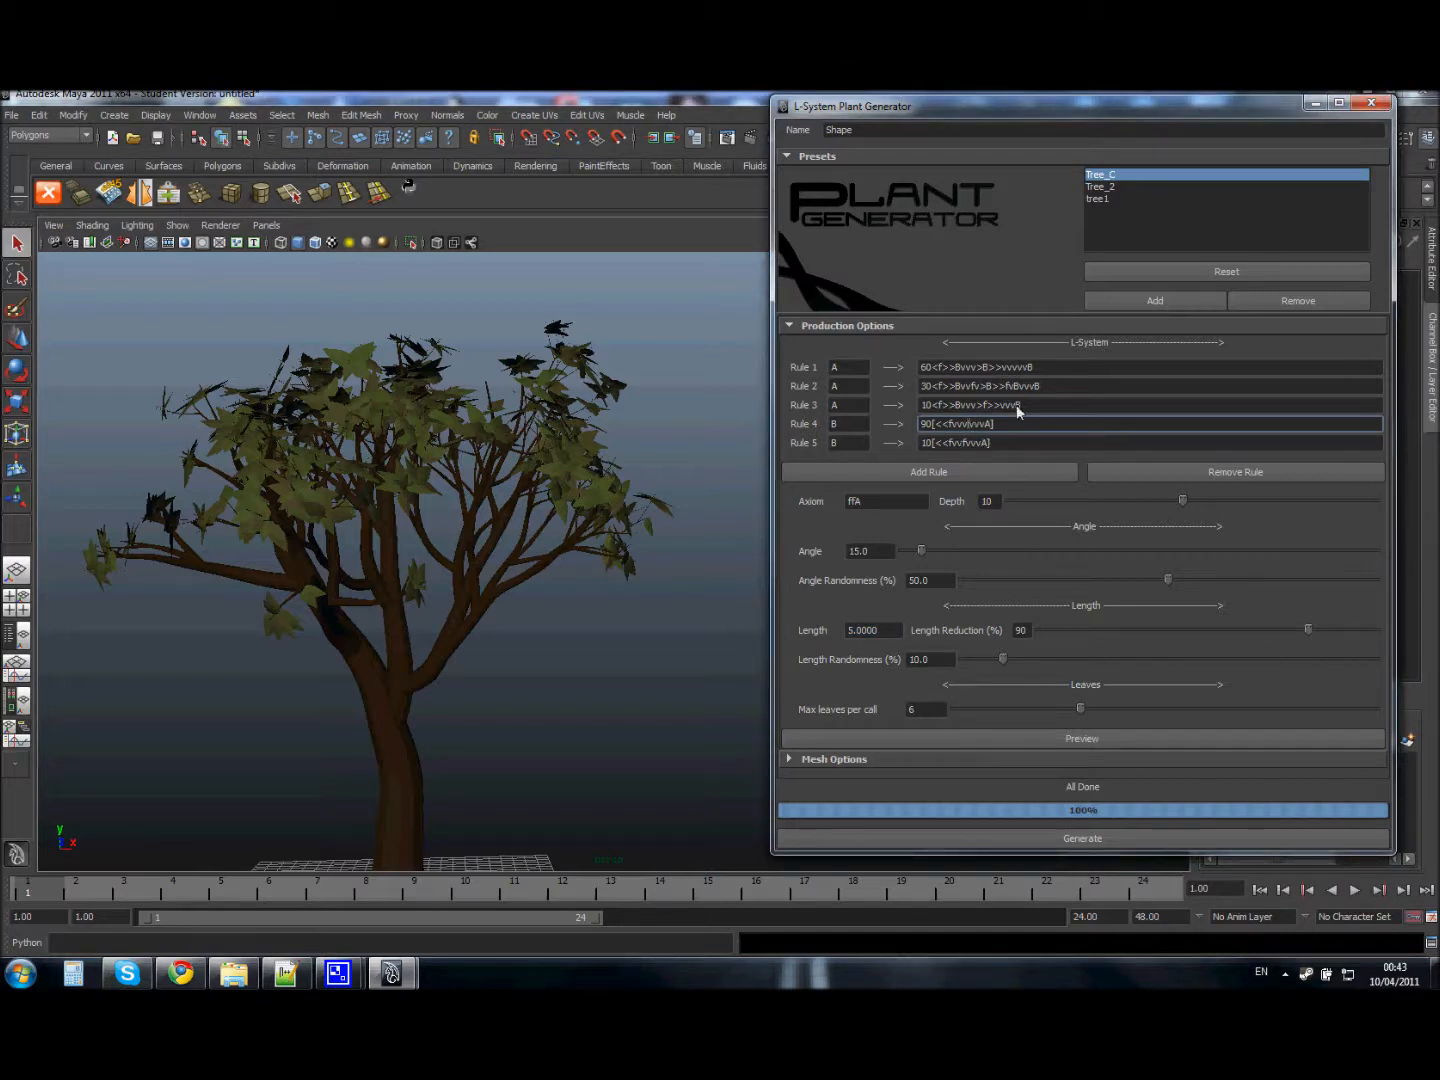
click(977, 405)
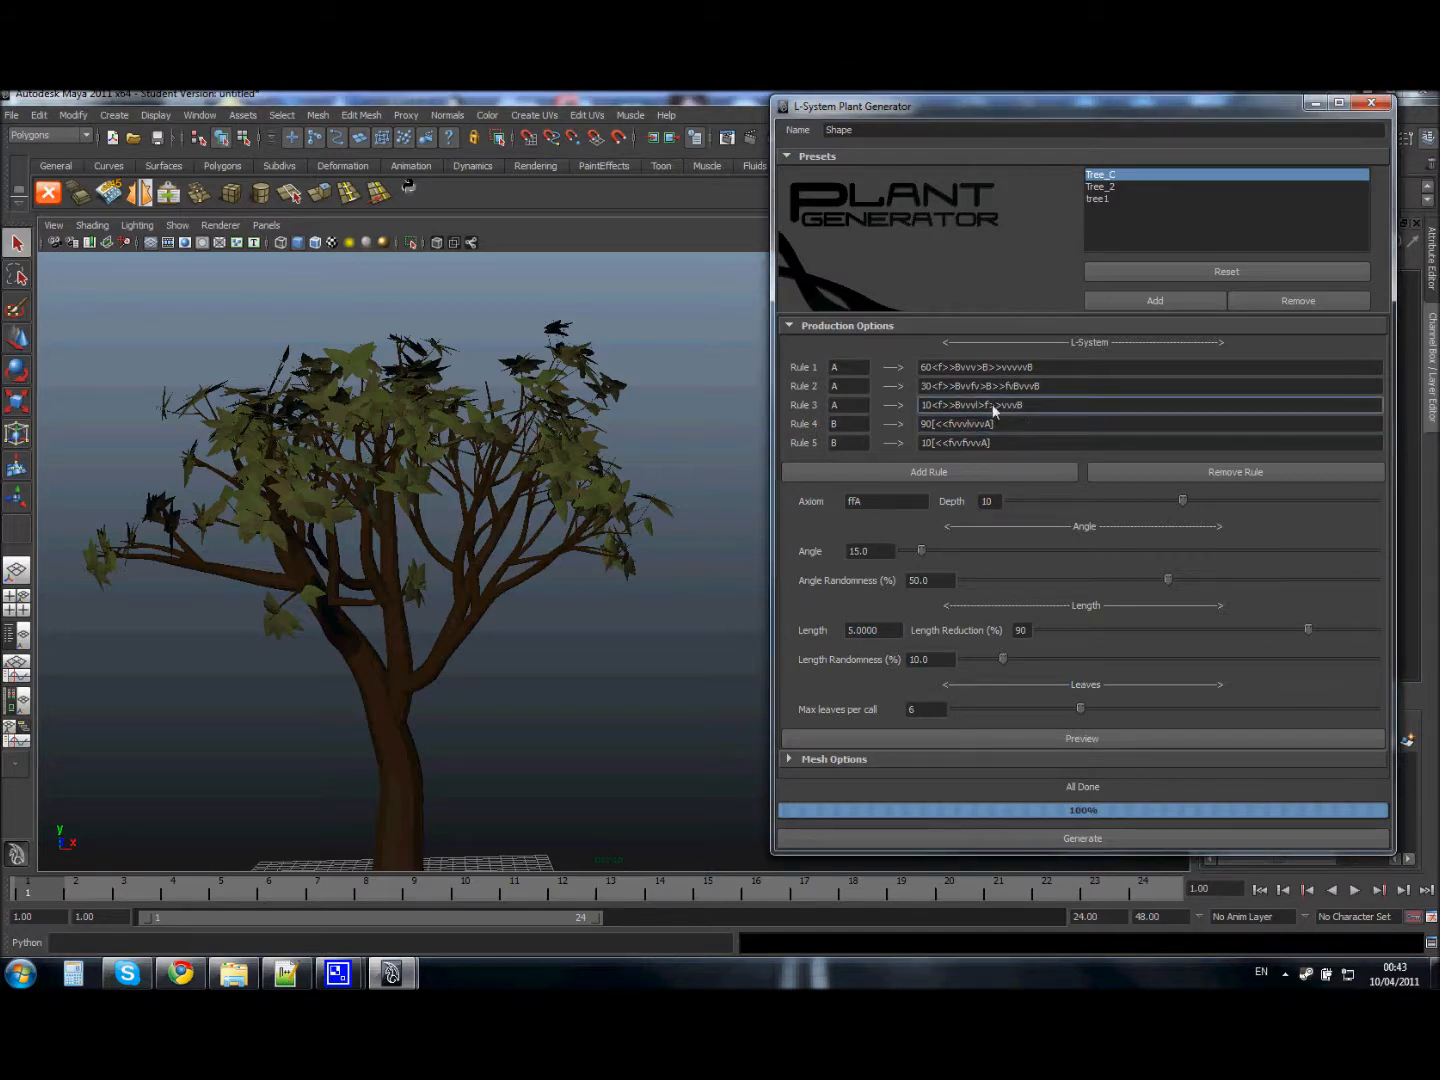
click(969, 424)
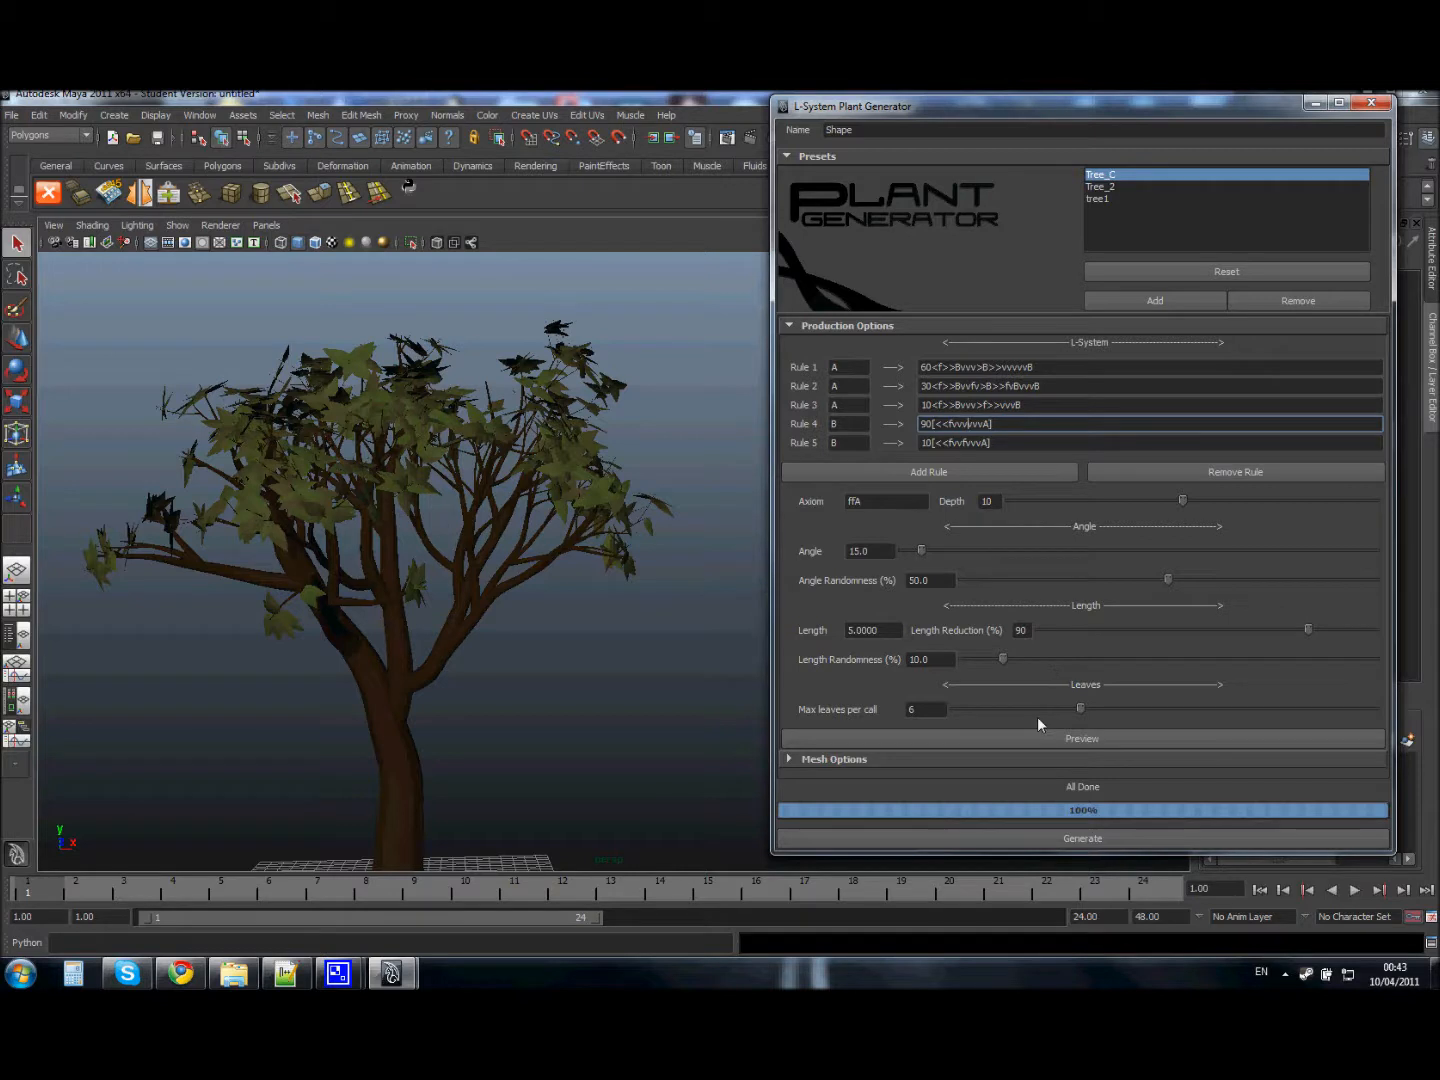
Lower Max leaves per call to 0, and set it back to 6
click(928, 707)
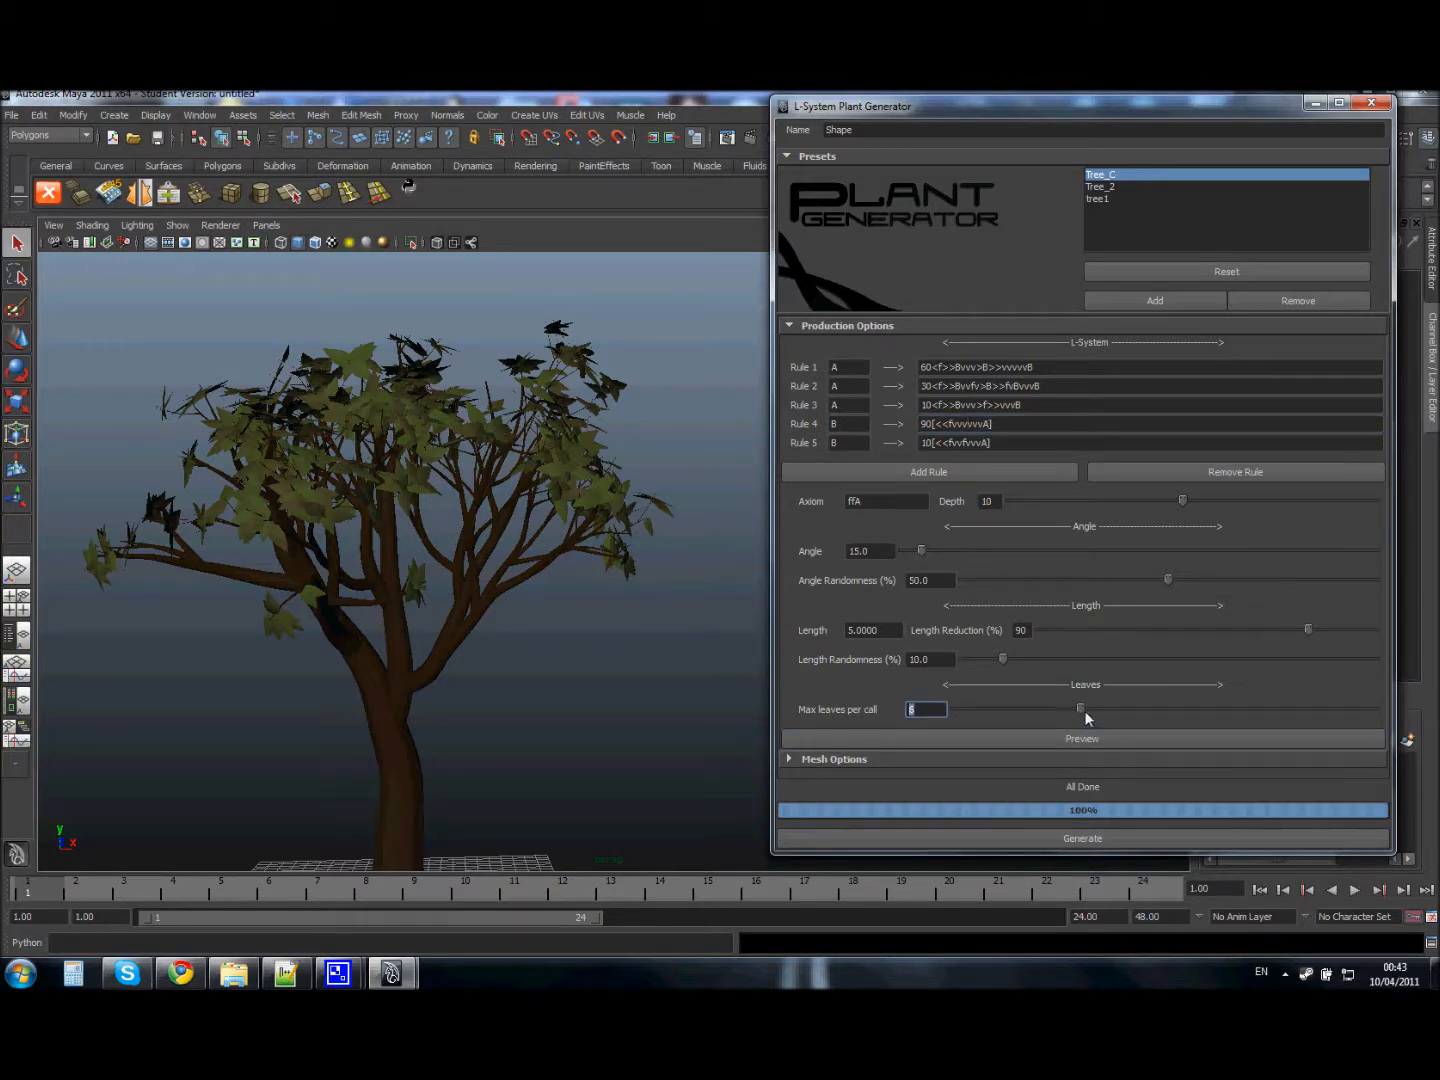
drag(1080, 713, 1014, 716)
alt+drag(473, 492, 470, 385)
alt+middle_drag(600, 400, 530, 446)
drag(1069, 710, 753, 736)
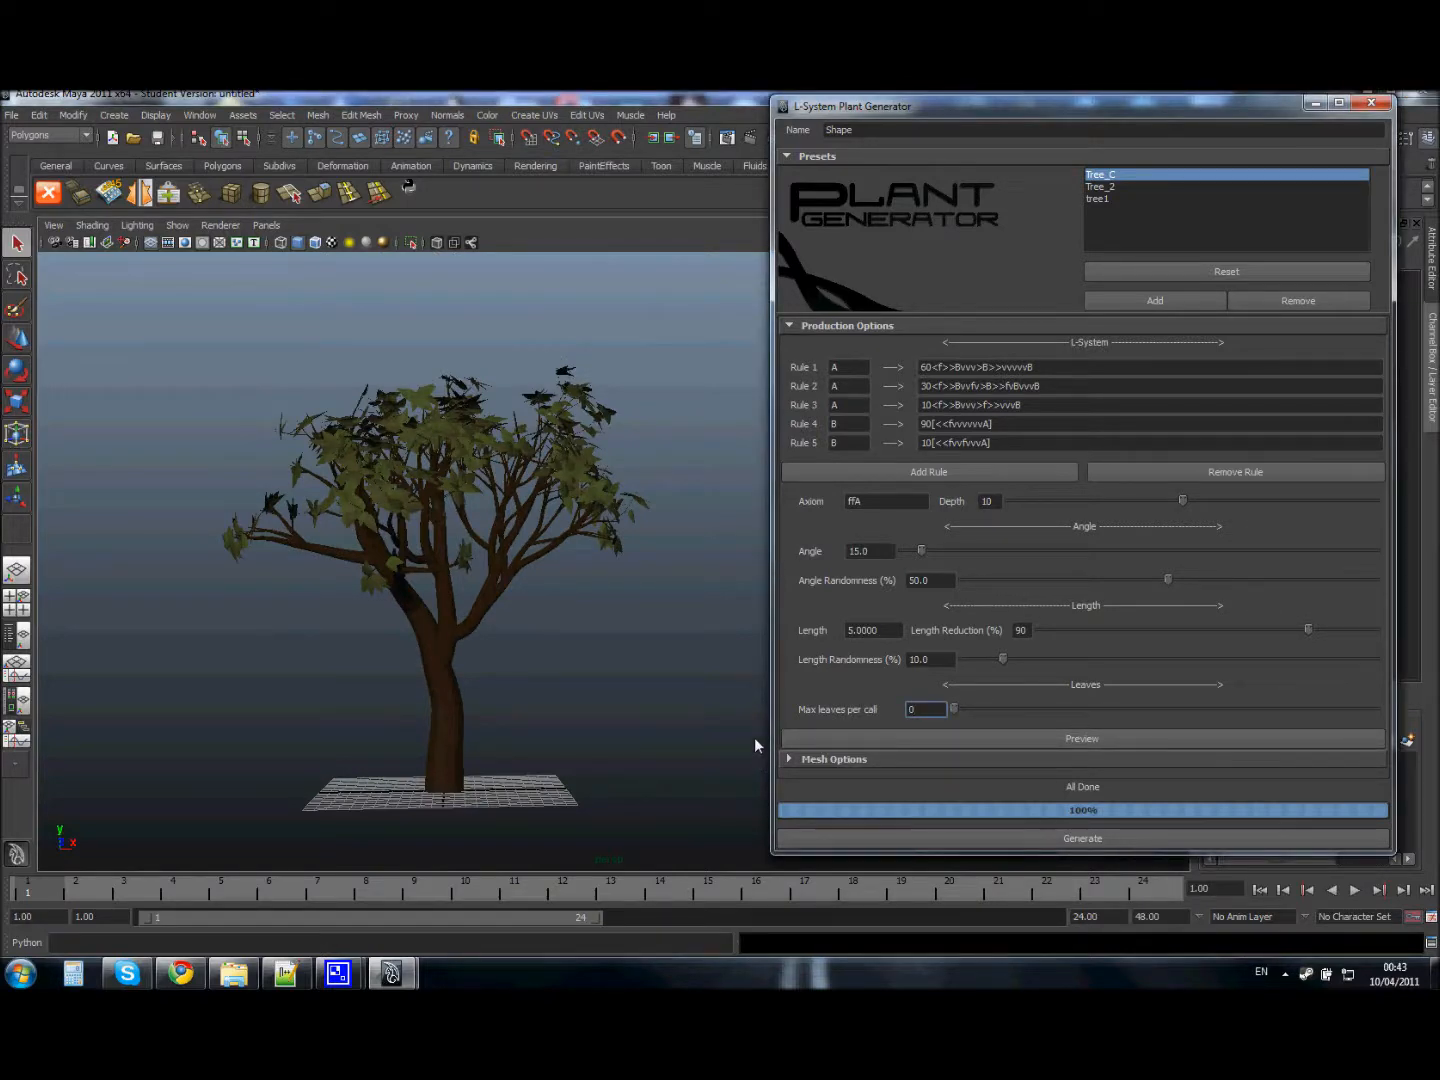
alt+drag(510, 563, 540, 454)
click(1008, 708)
drag(1040, 709, 1080, 709)
Insert "sdfsdsfd" into rule 1, "afdsd" into rule 2, "sdfsdf" into rule 3, and "sdfsd" into rules 4 and 5
alt+drag(503, 563, 762, 482)
click(983, 386)
text(afdsd)
click(977, 368)
text(sdfdsdfd)
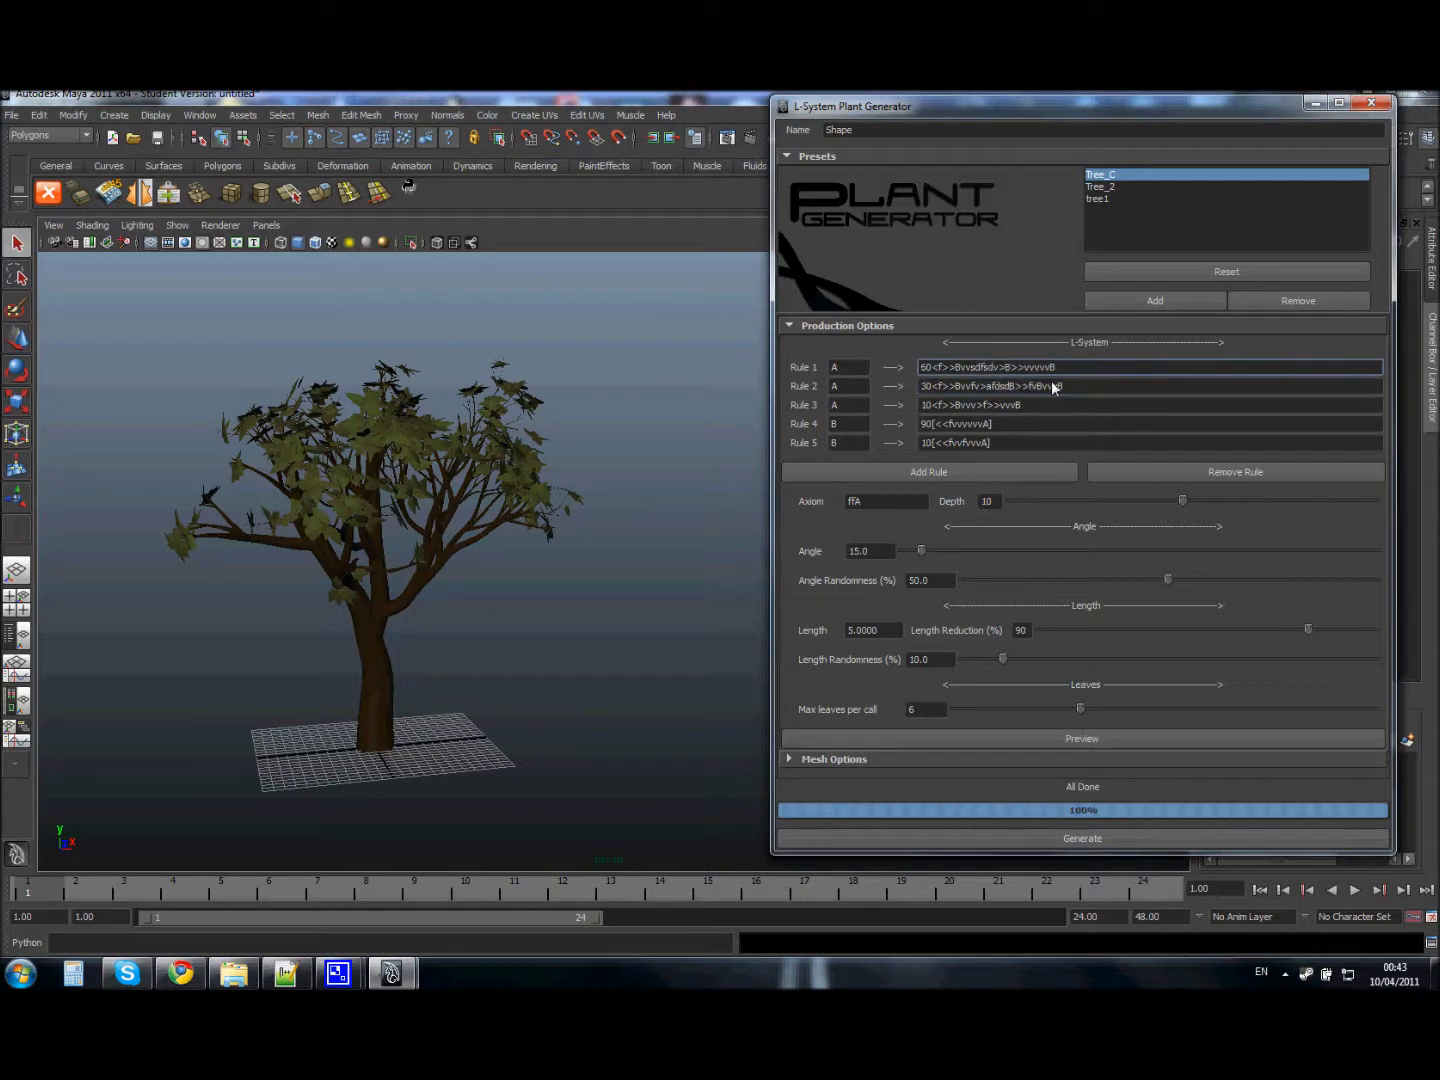
click(974, 405)
text(sdfsdf)
click(982, 426)
text(sdfsd)
click(985, 442)
text(sdfsd)
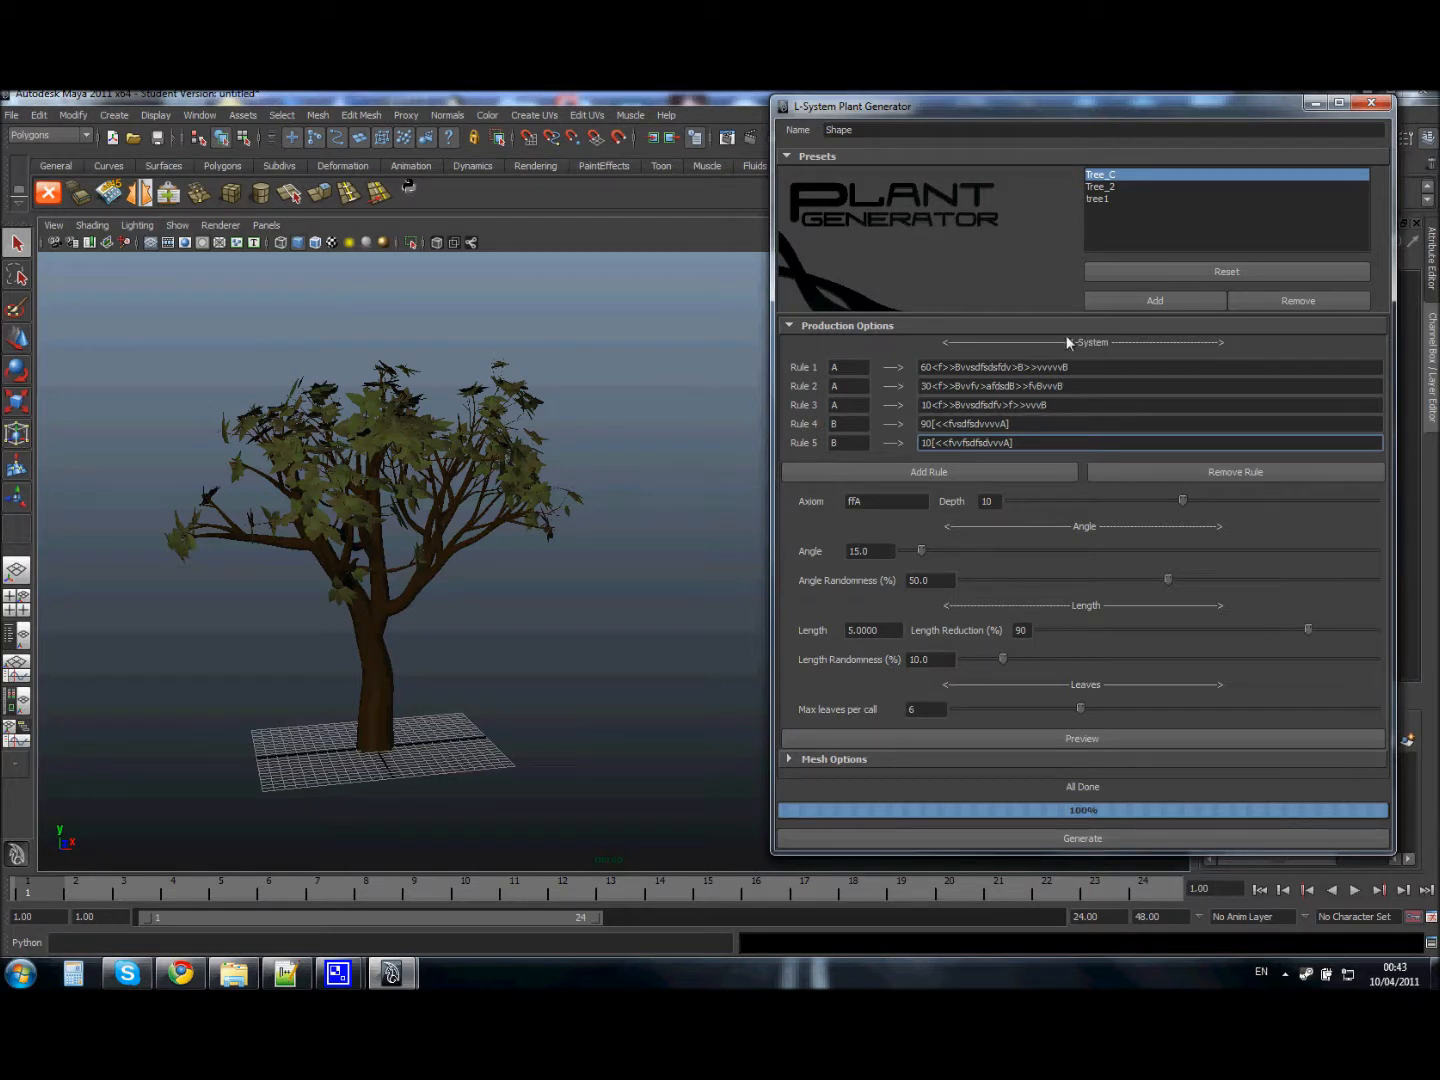
Change the plant name to Tree1 and add the current settings as a preset under that name
drag(890, 130, 737, 141)
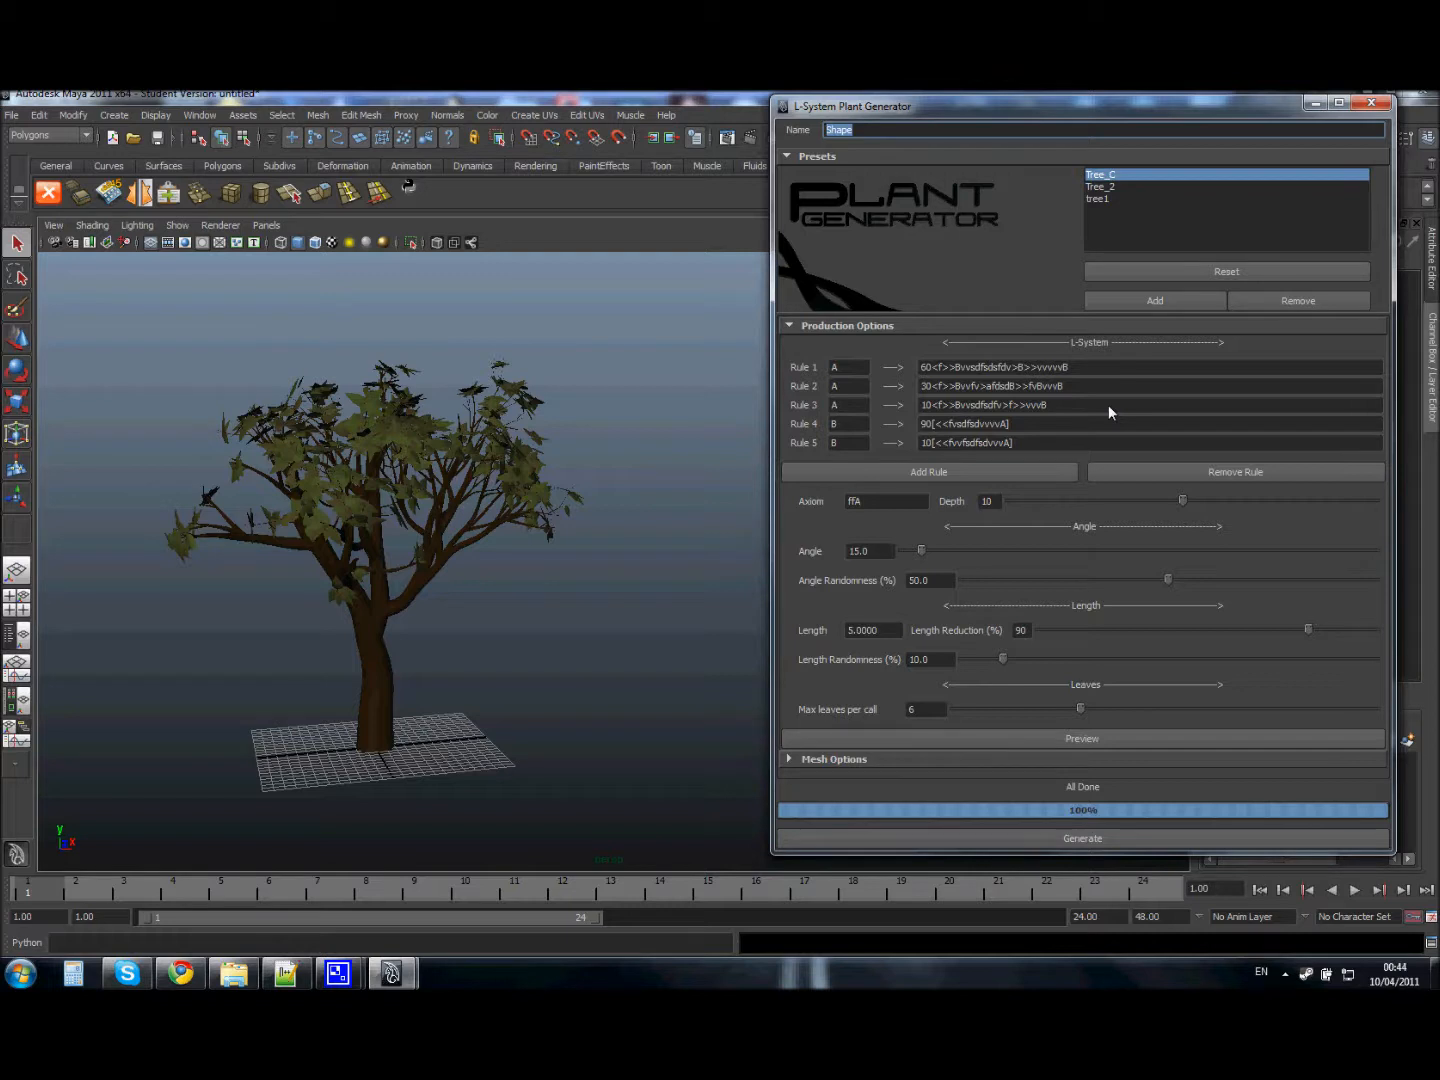
text(Tree1)
click(1168, 303)
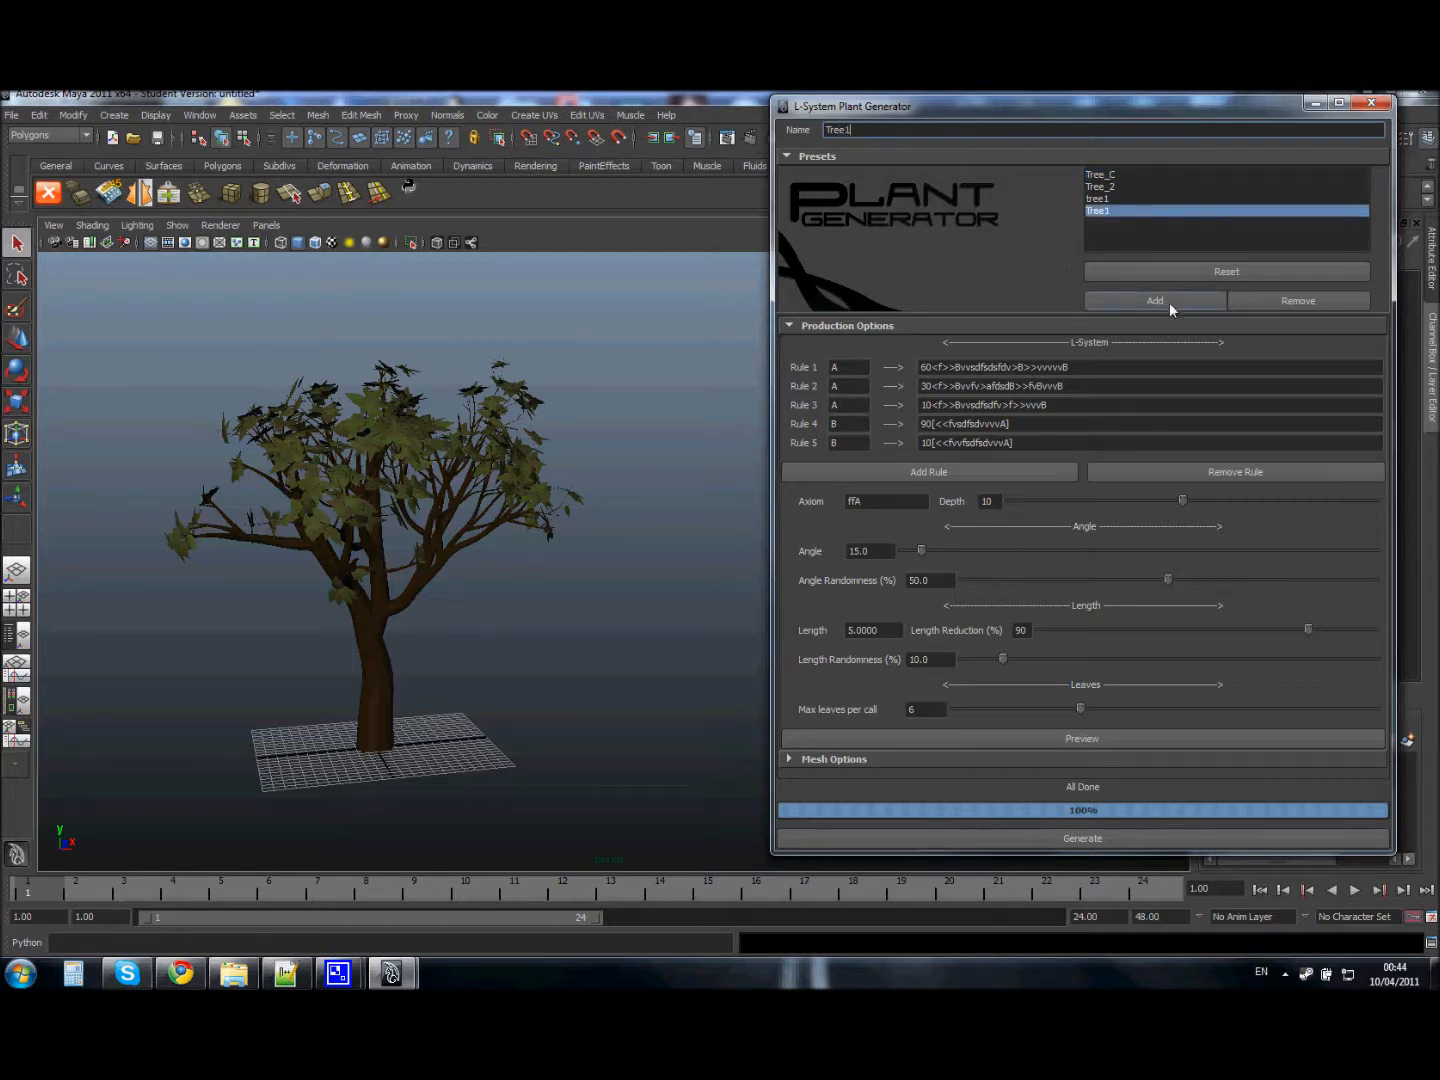
Compare the production rules of the Tree_C preset with those of the new Tree1 preset
click(1109, 175)
click(988, 369)
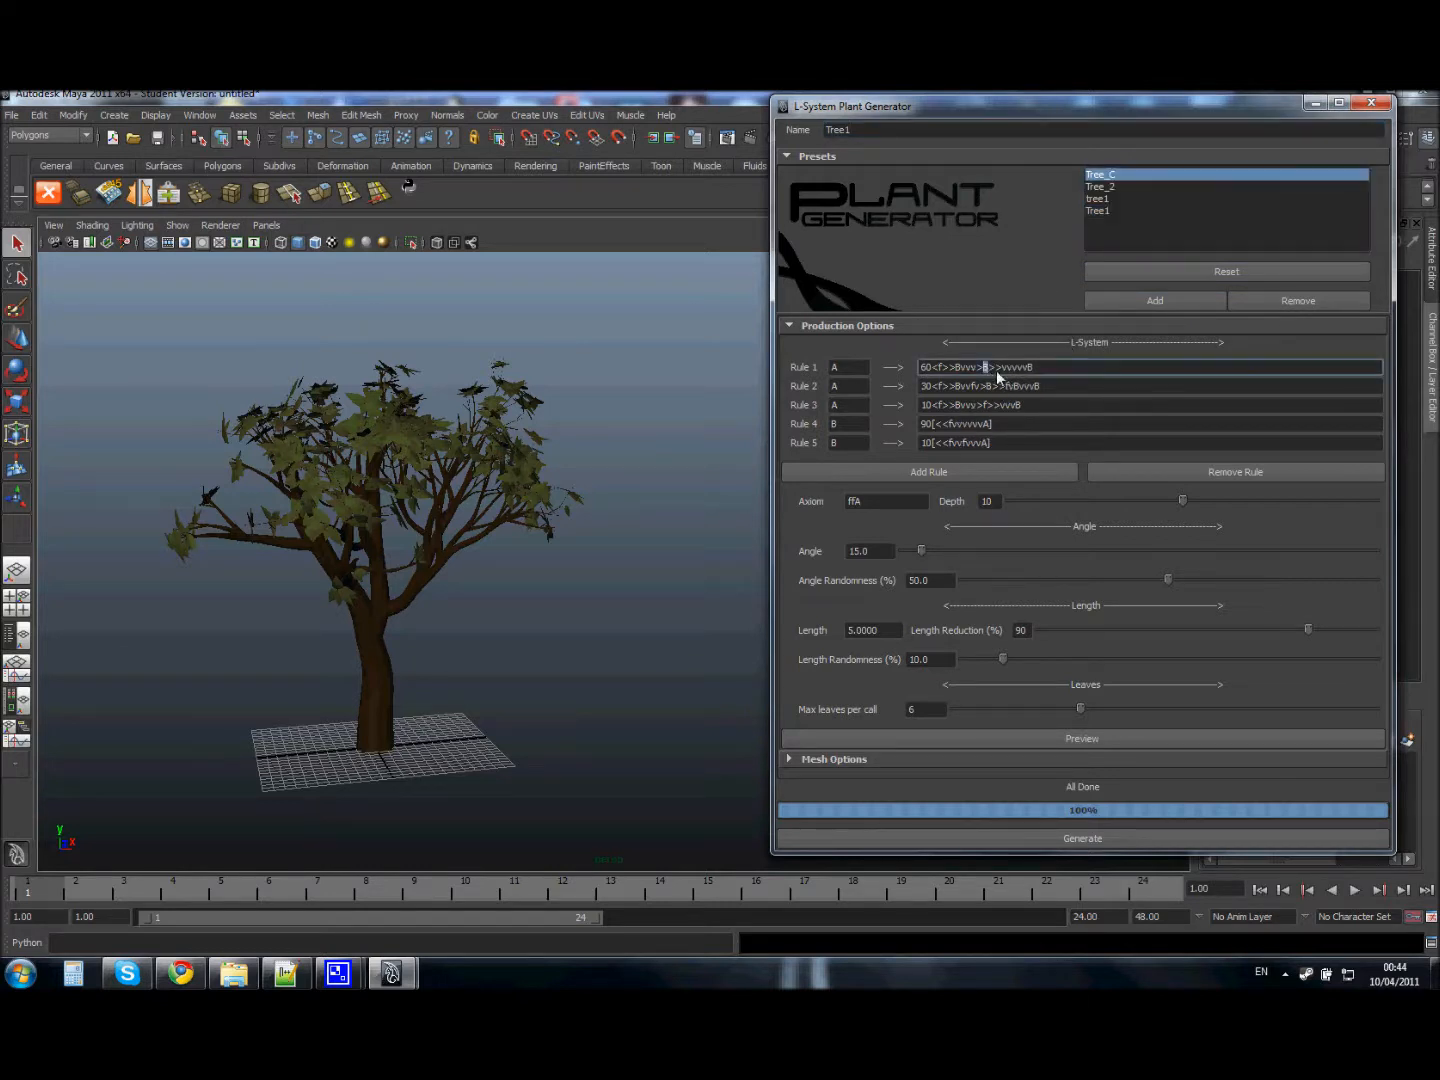
click(1125, 211)
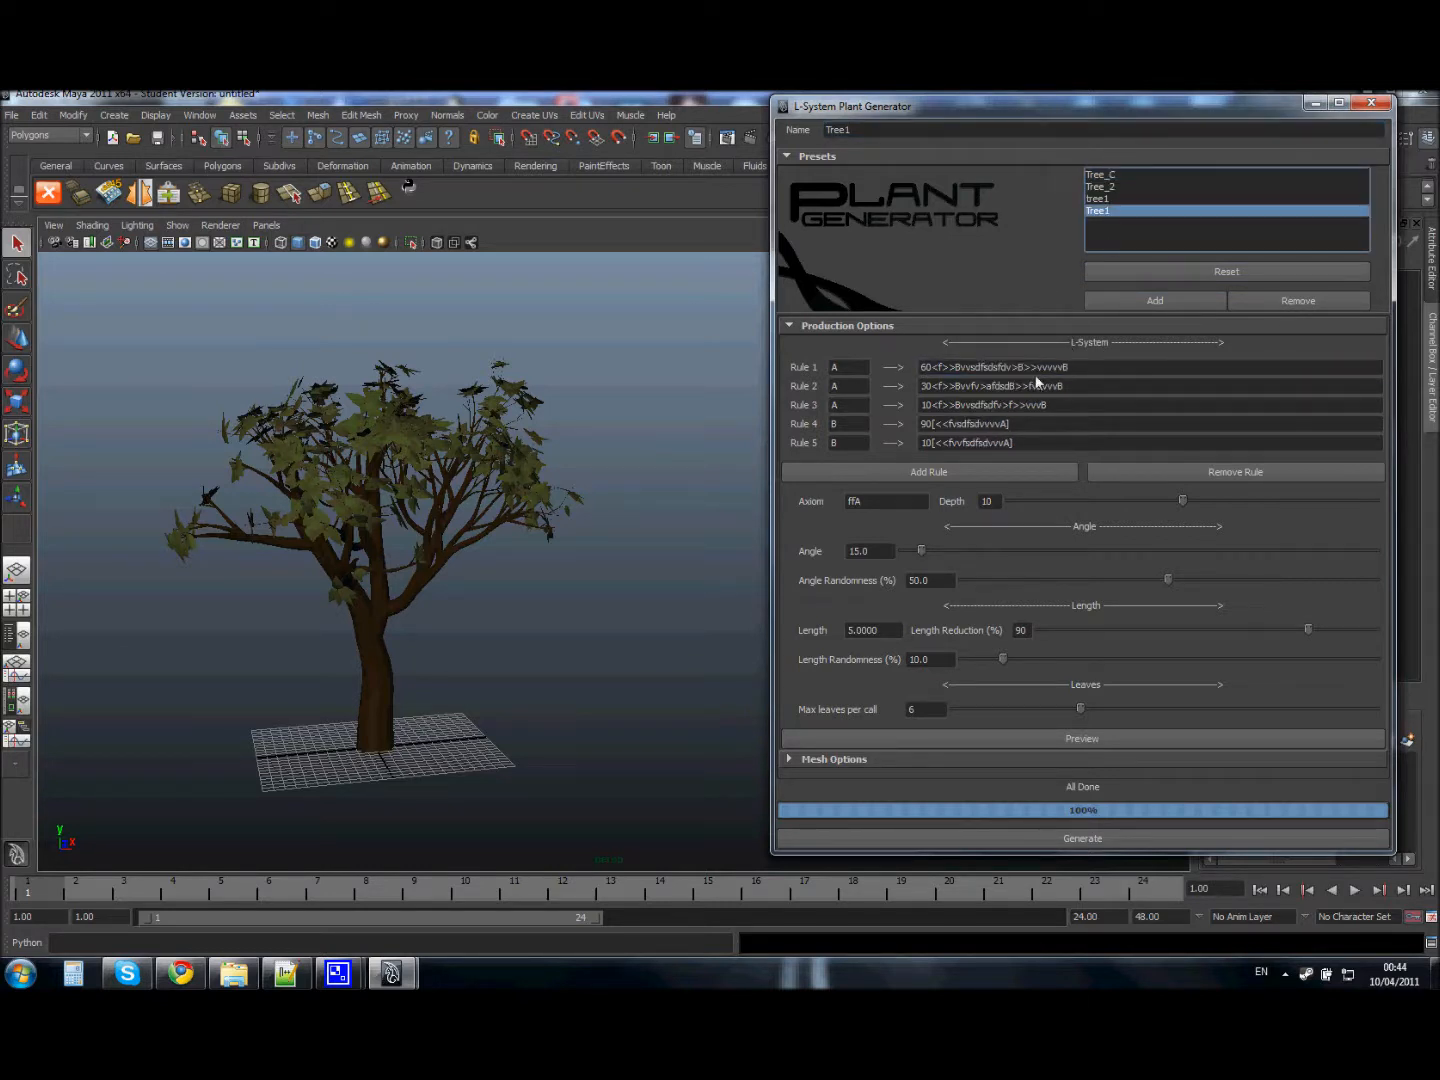
drag(977, 385, 1039, 392)
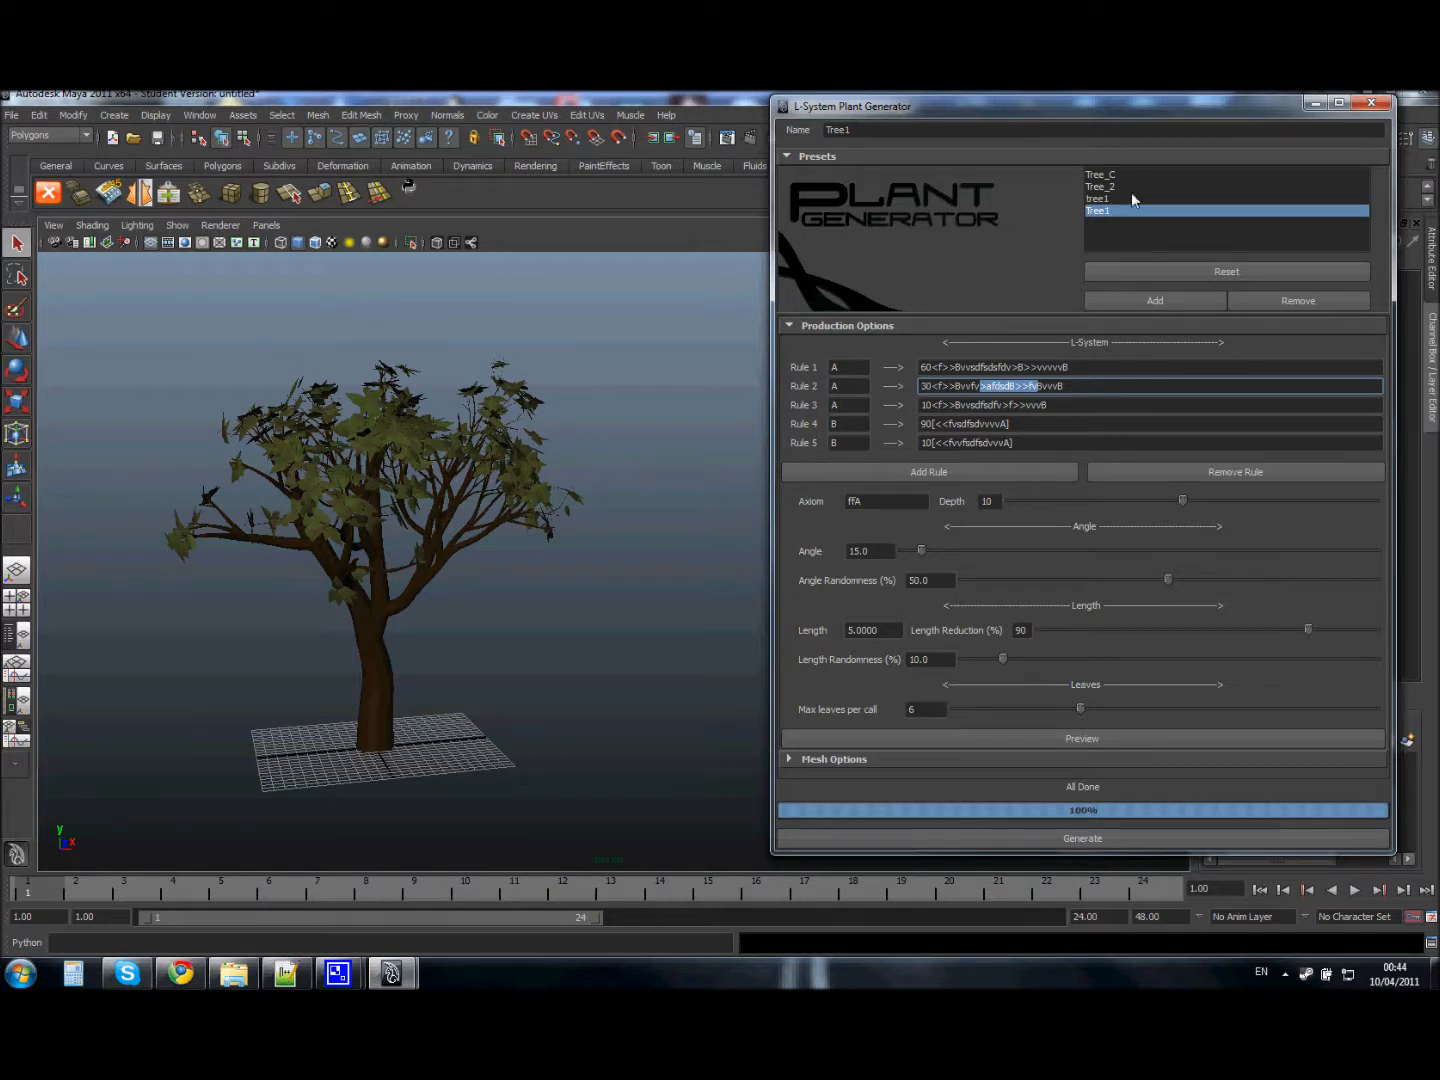
Remove the old lowercase tree1 preset and load the new Tree1 preset
click(1100, 198)
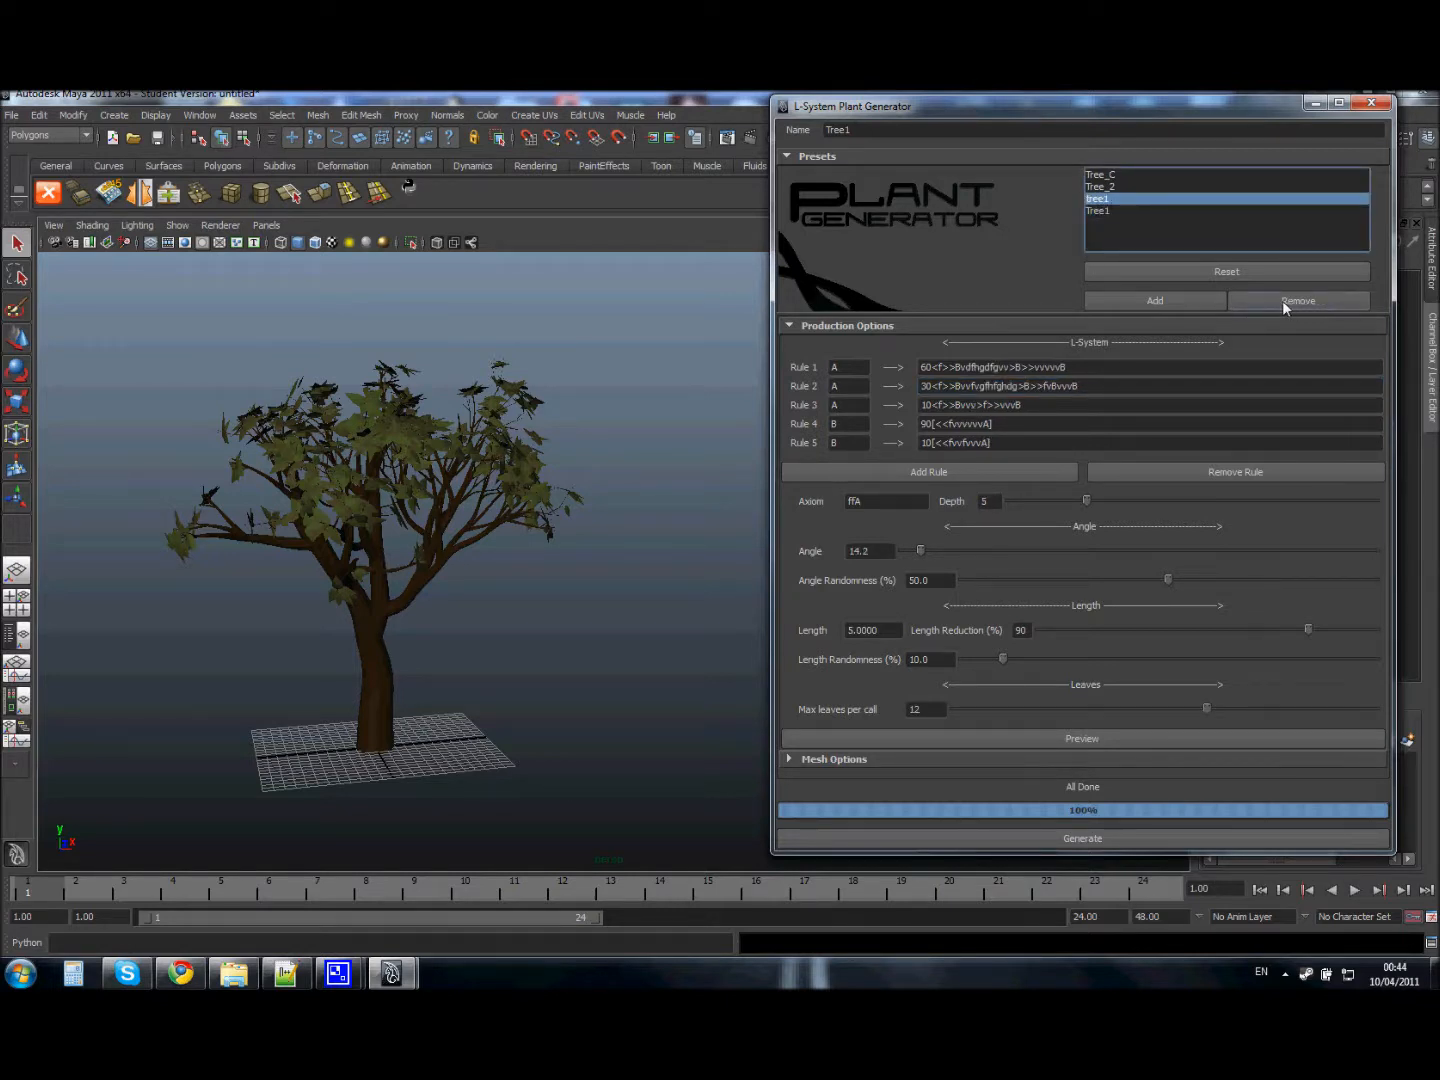
click(1283, 301)
click(1101, 199)
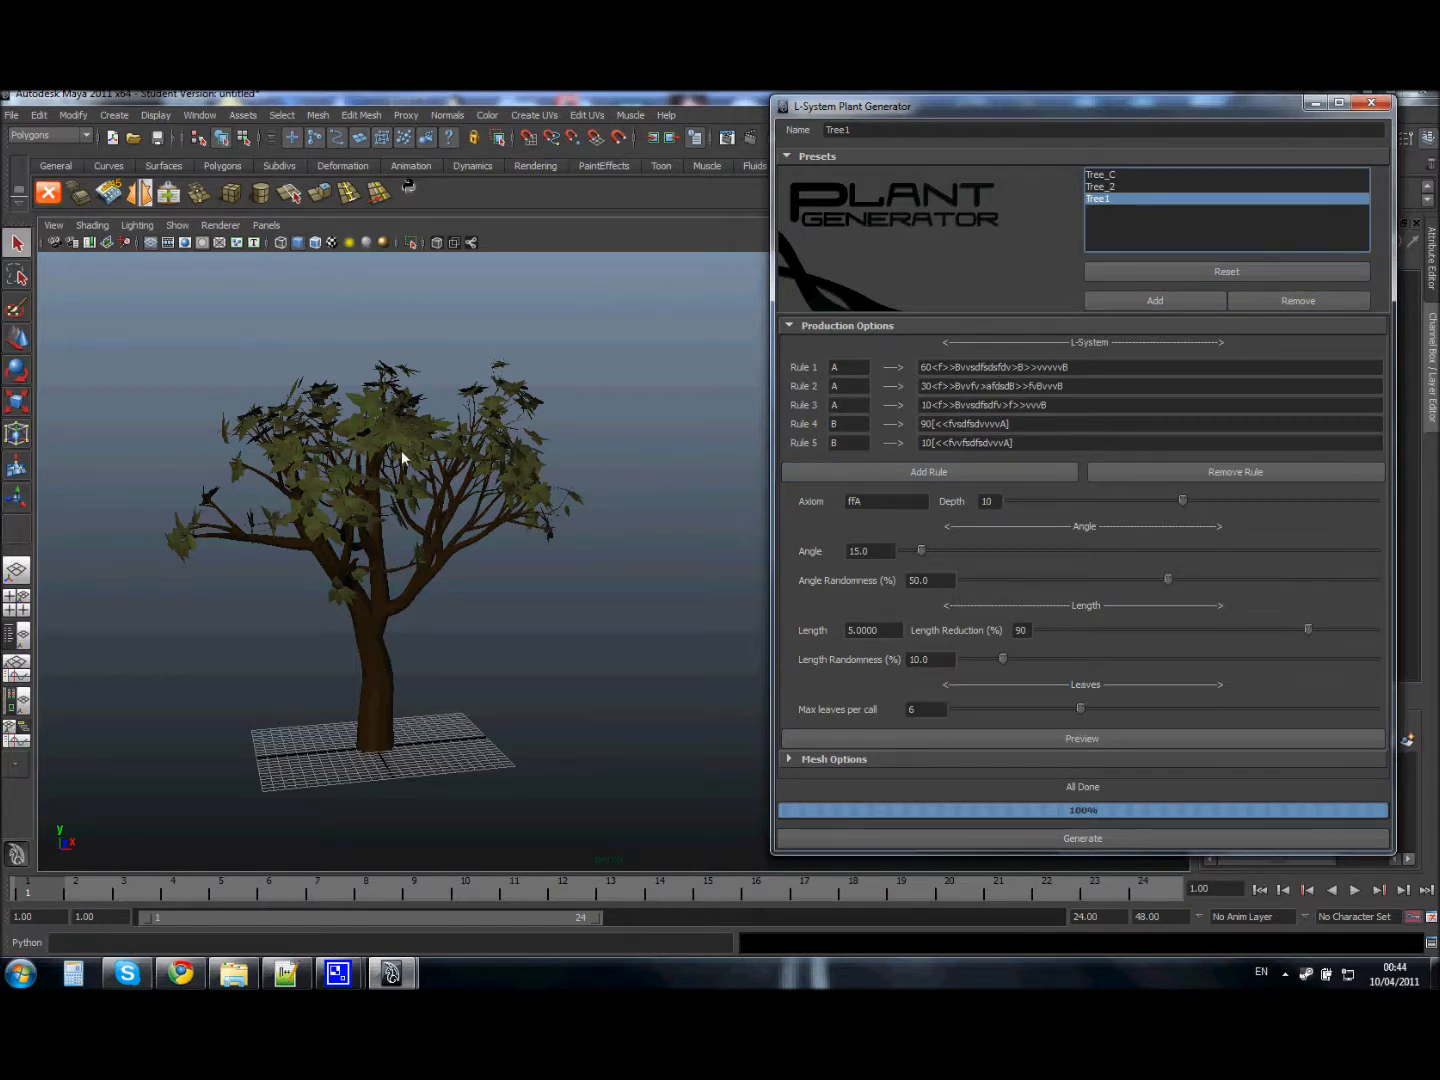
alt+drag(480, 433, 599, 463)
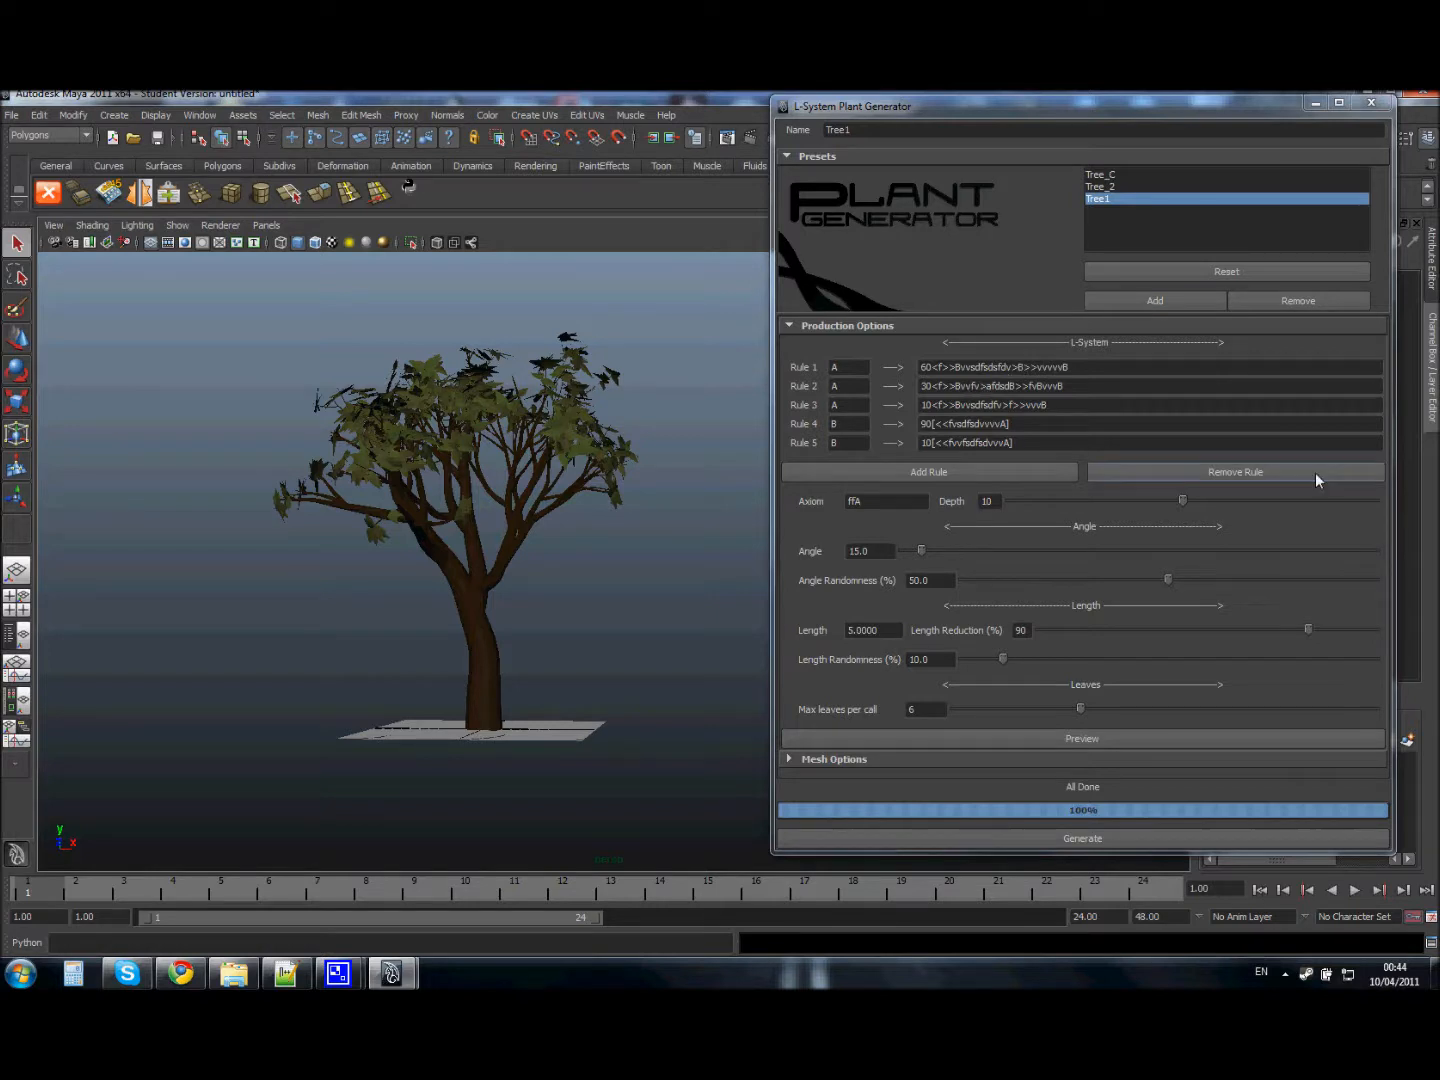
Load the Tree_C preset, preview it under the name Tree1, and open the Outliner to inspect the preview's group
click(1100, 176)
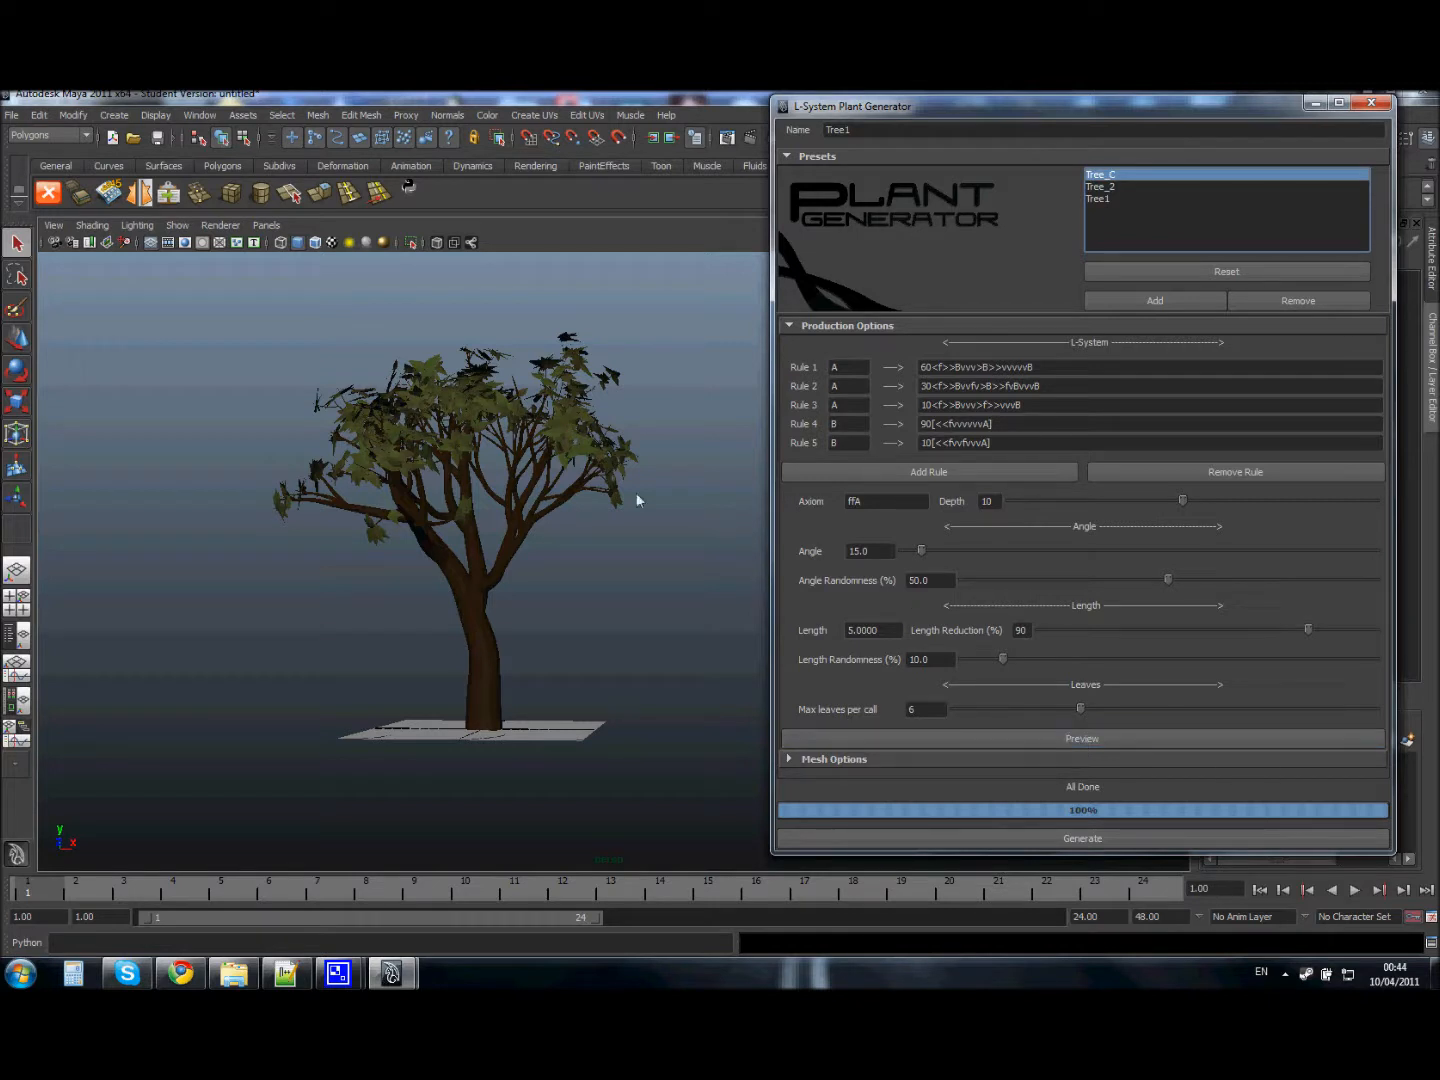
click(1118, 740)
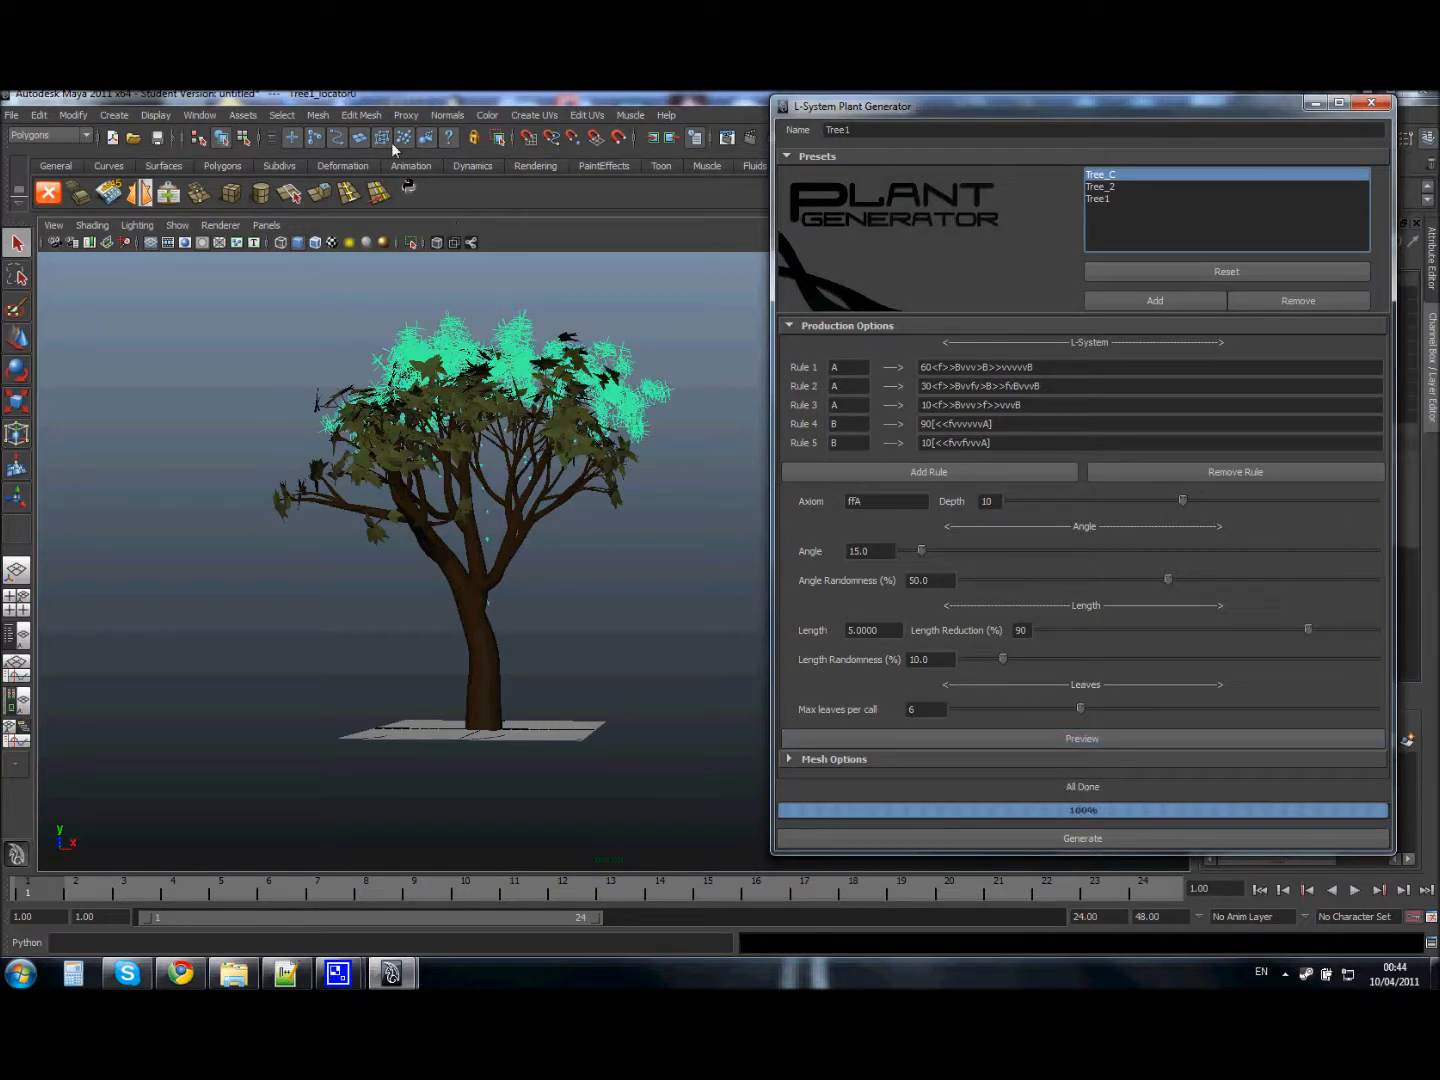
click(207, 117)
click(234, 246)
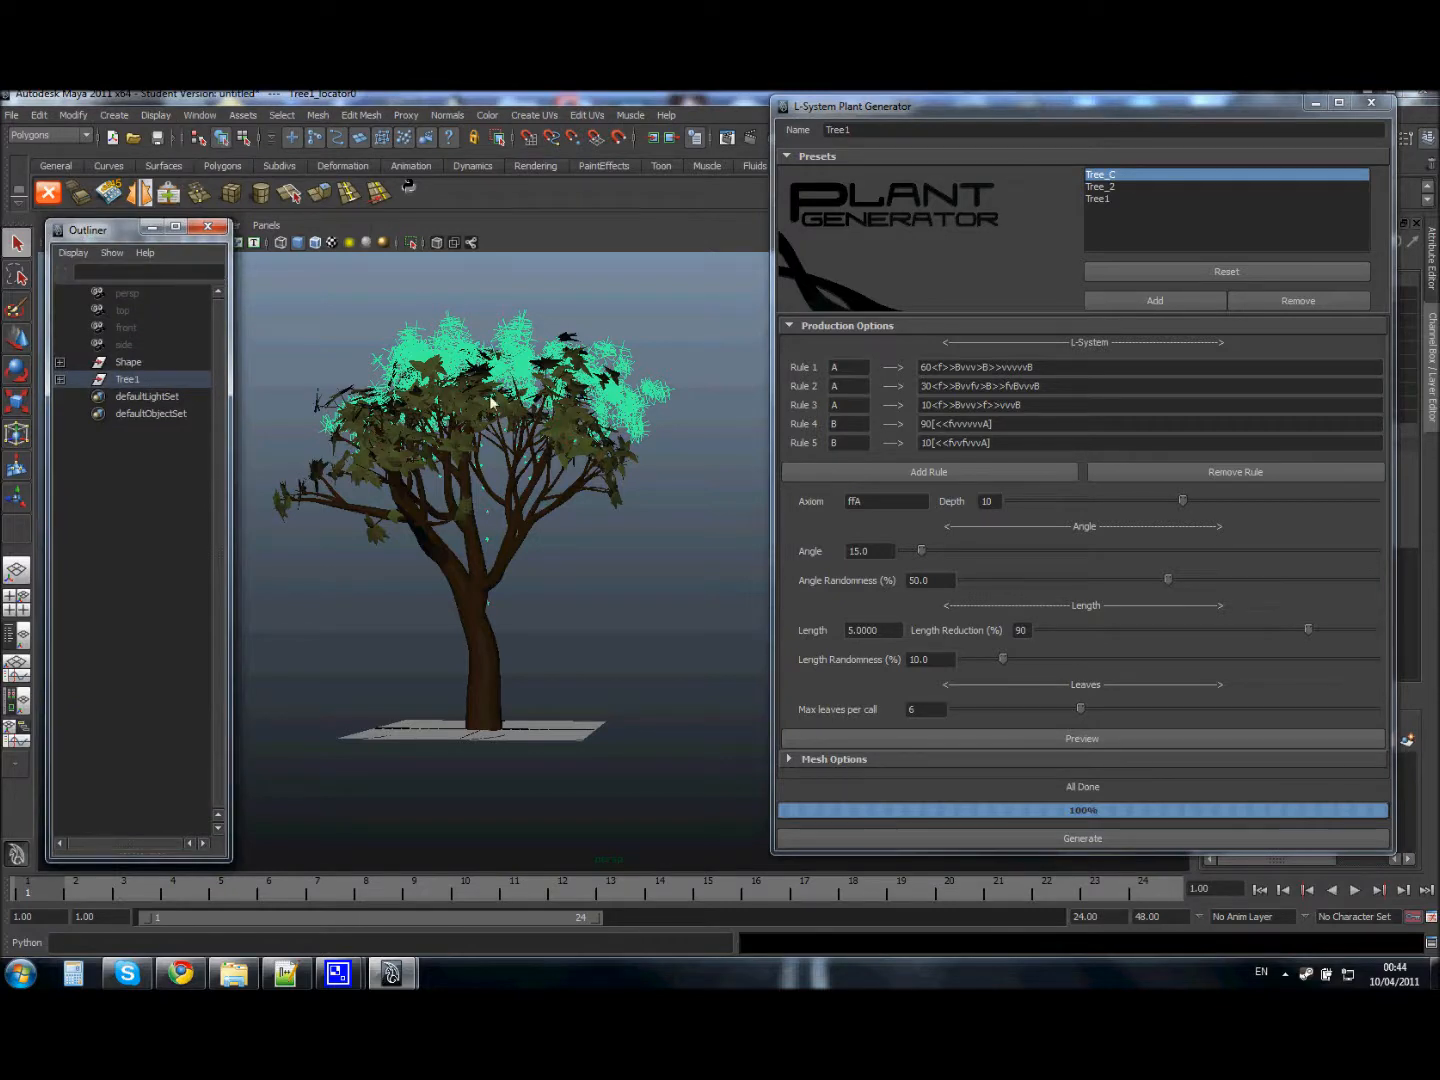
alt+drag(570, 510, 573, 460)
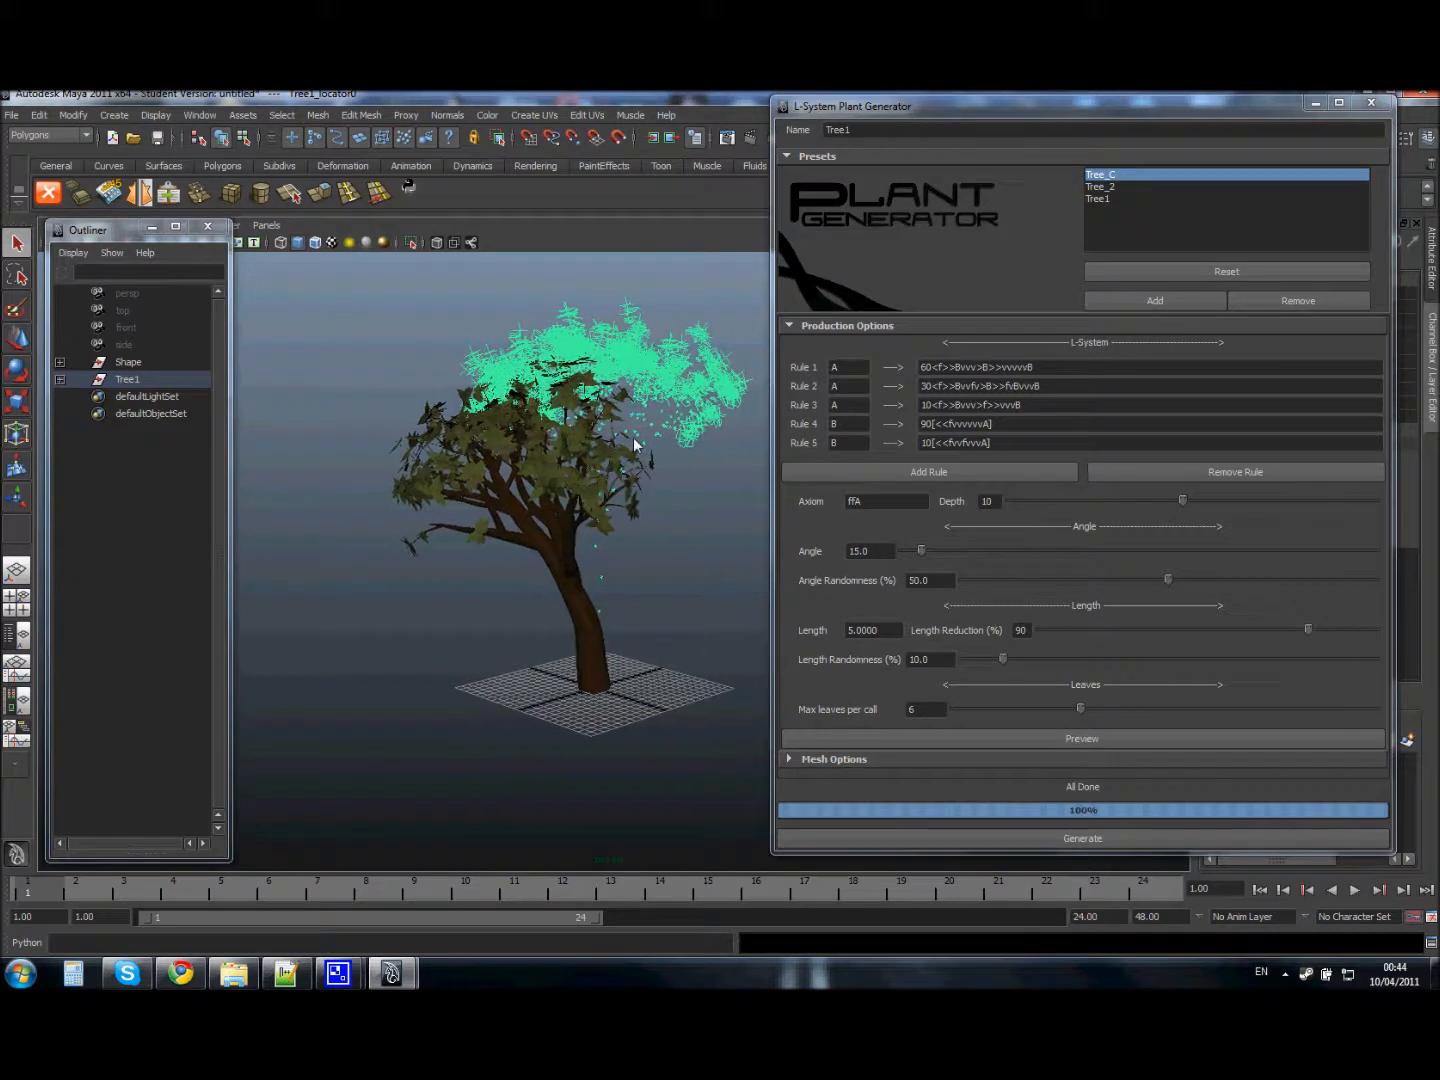
alt+middle_drag(638, 445, 562, 437)
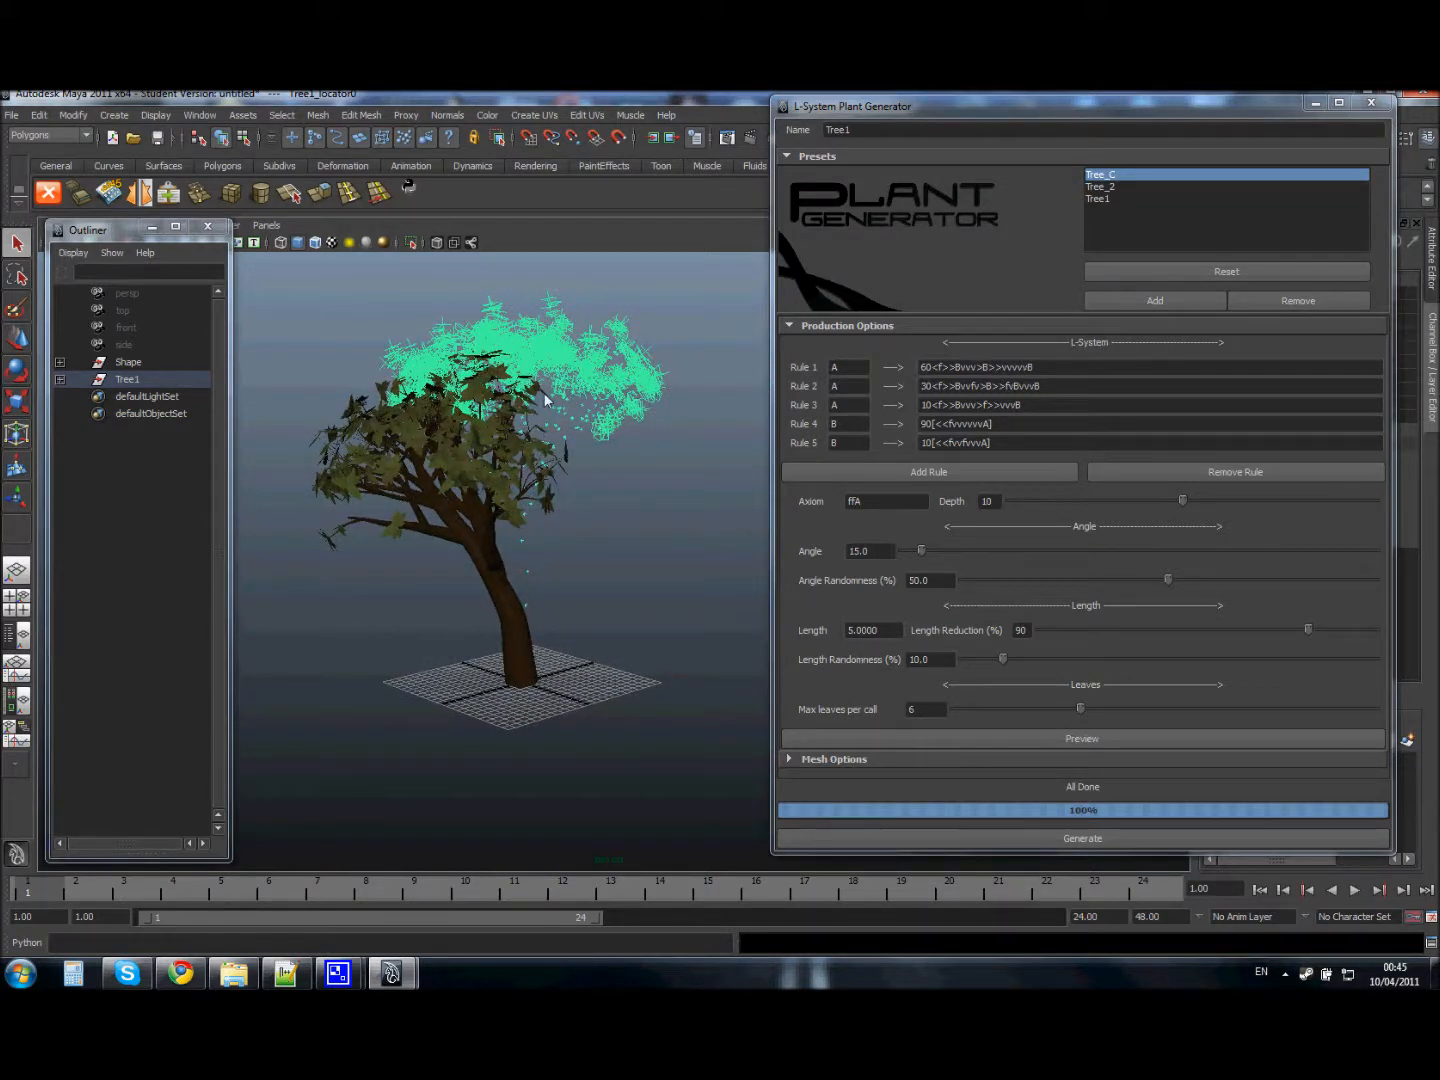
click(818, 141)
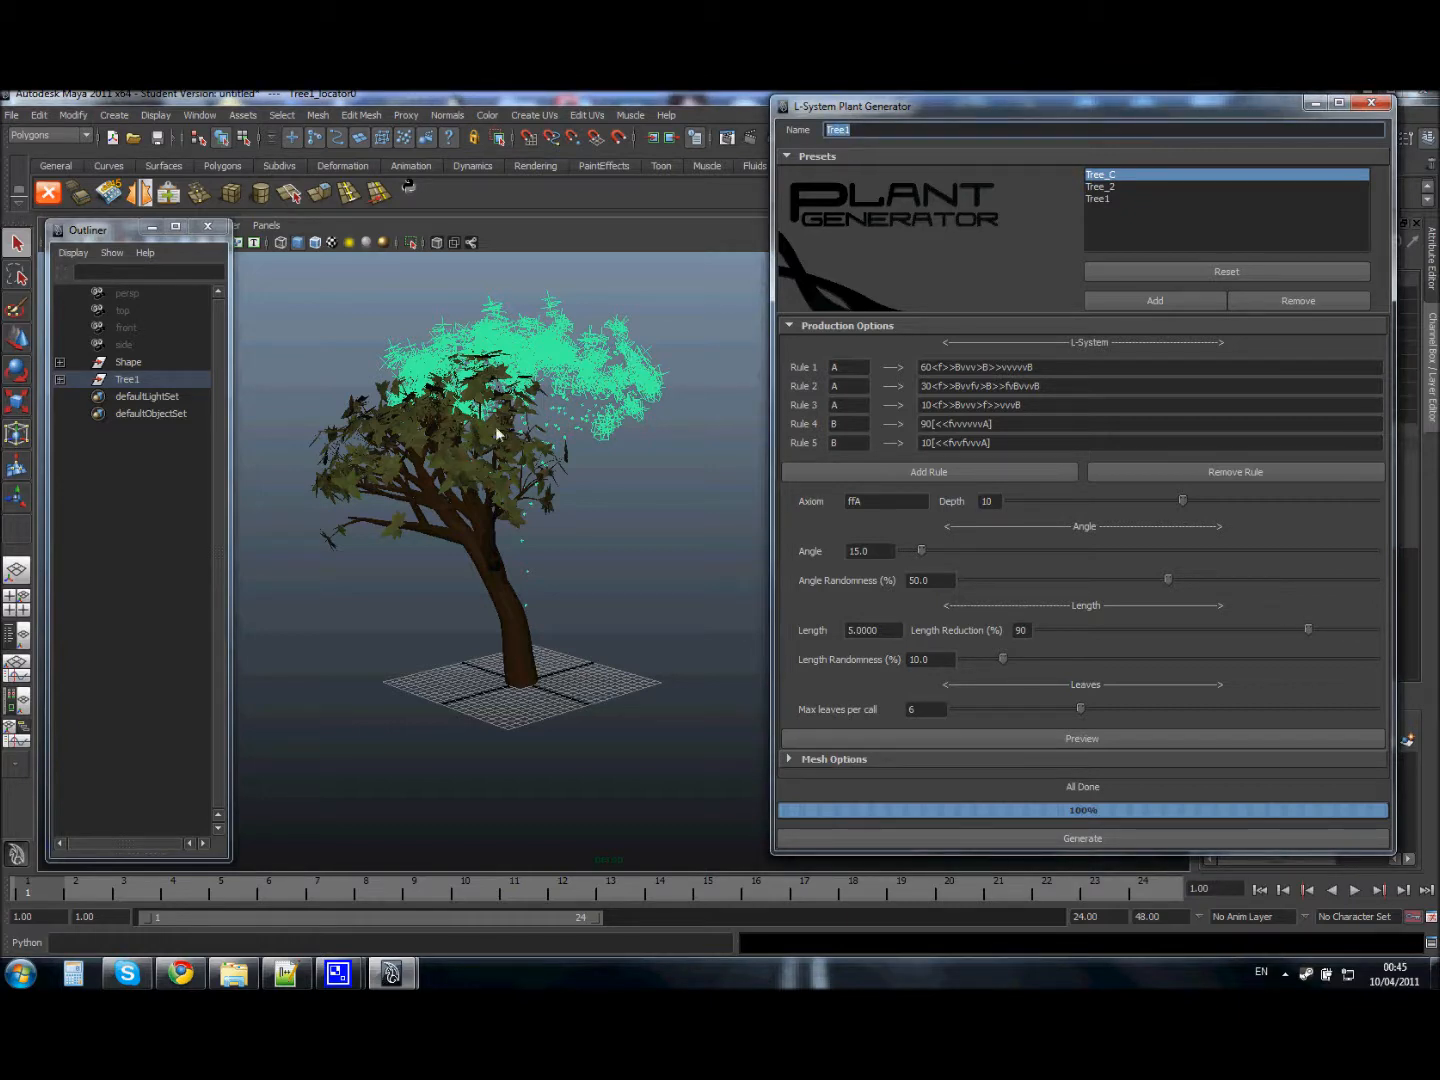
Select the Shape group and move it sideways away from the grid centre so it stands clear of the Tree1 preview
click(130, 362)
alt+drag(449, 484, 503, 546)
key(w)
drag(566, 746, 391, 724)
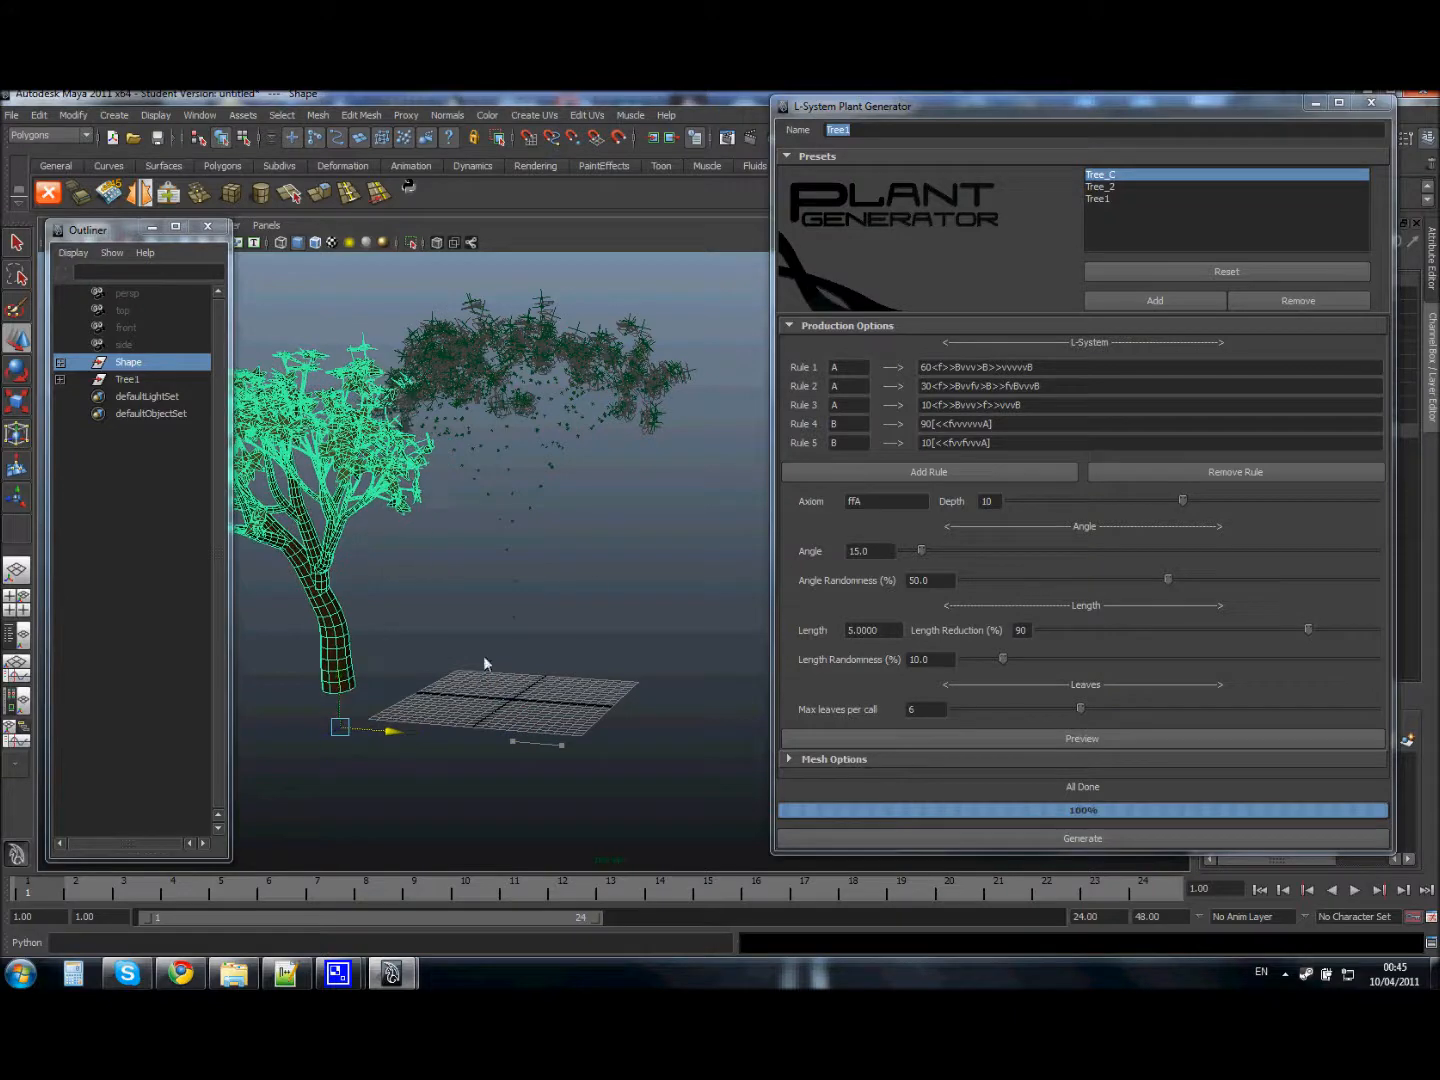
alt+right_drag(585, 544, 469, 450)
alt+drag(469, 454, 490, 585)
drag(400, 653, 358, 645)
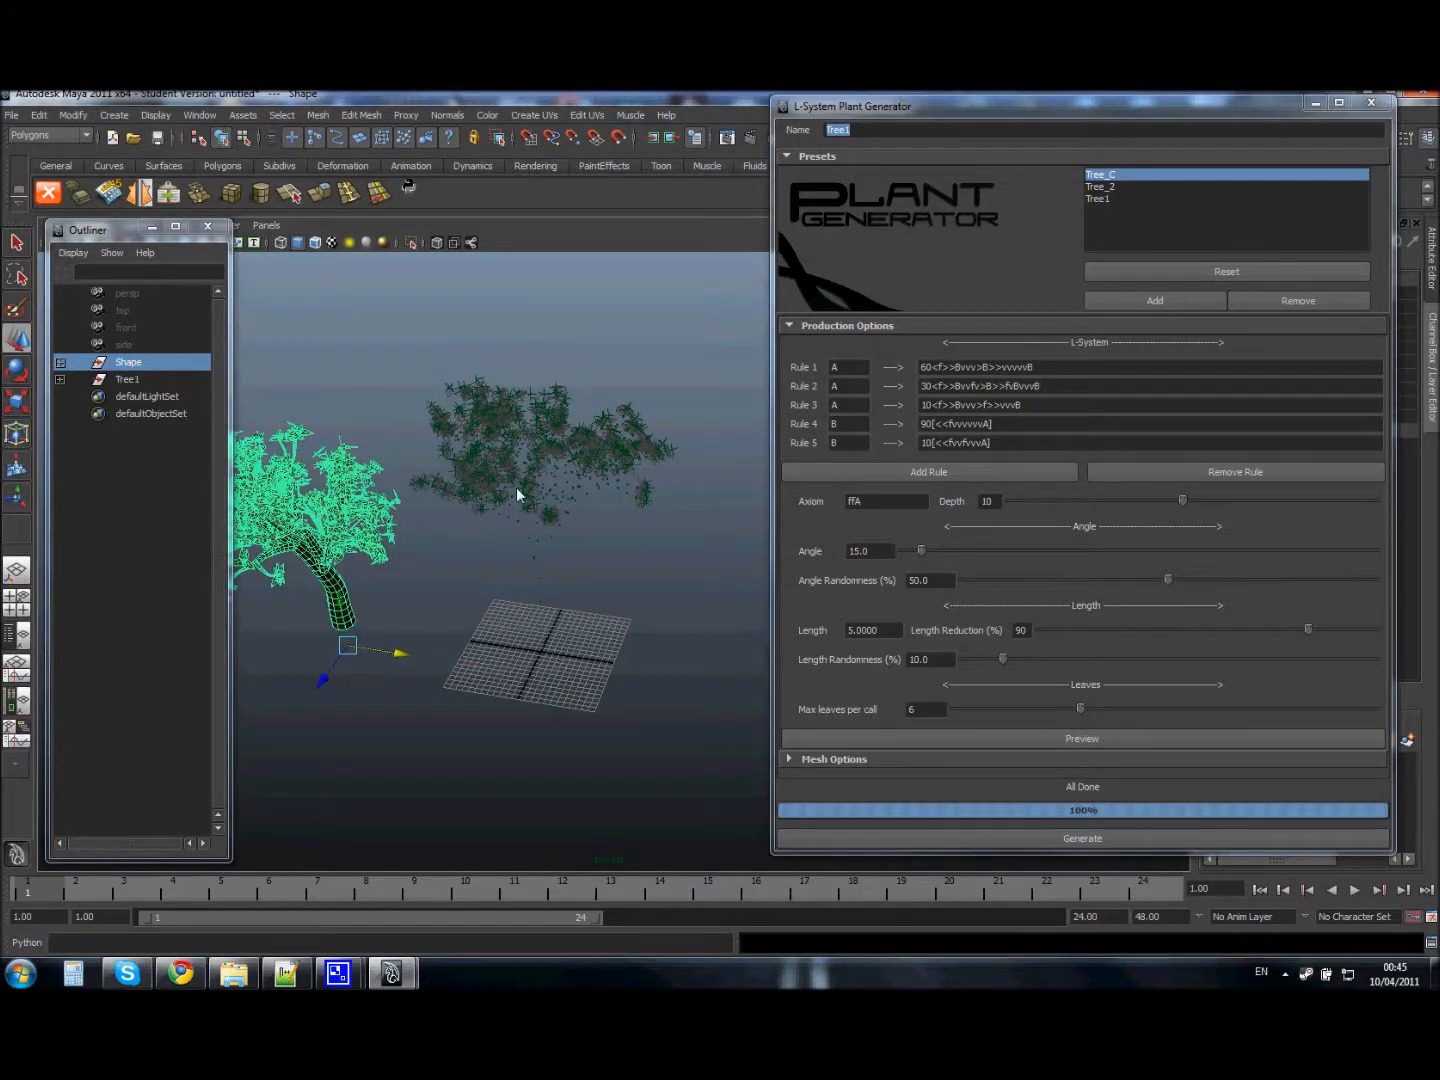
alt+drag(543, 508, 689, 472)
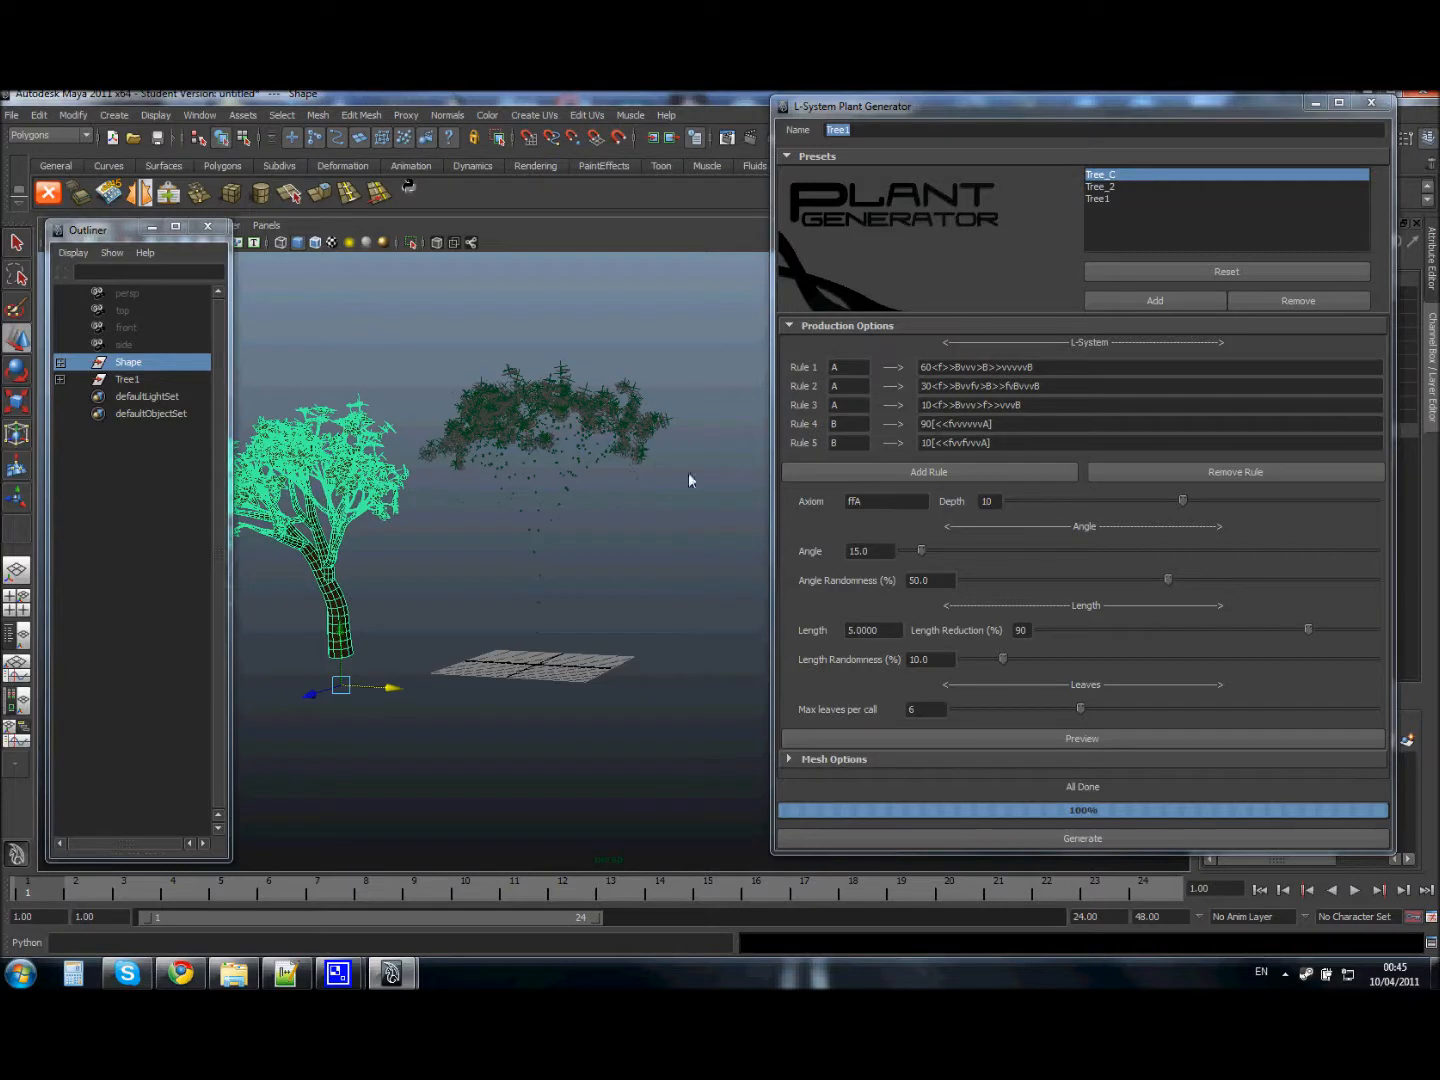
Generate the Tree1 mesh from the Tree_C preset settings and inspect it beside the Shape tree
click(869, 131)
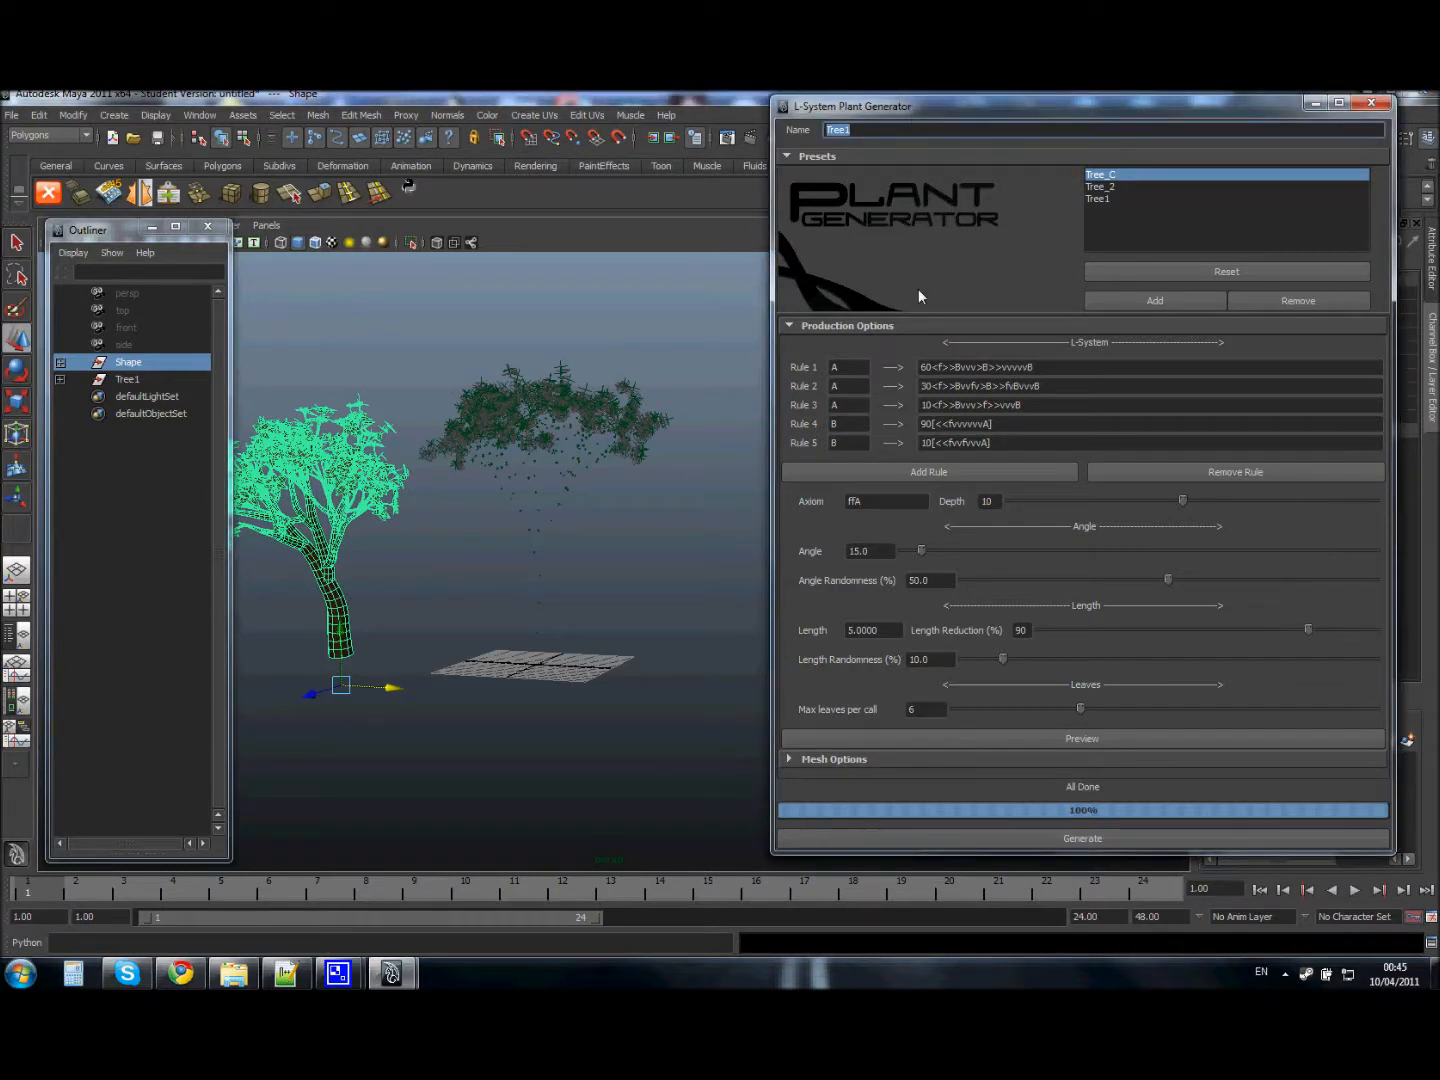
click(1104, 837)
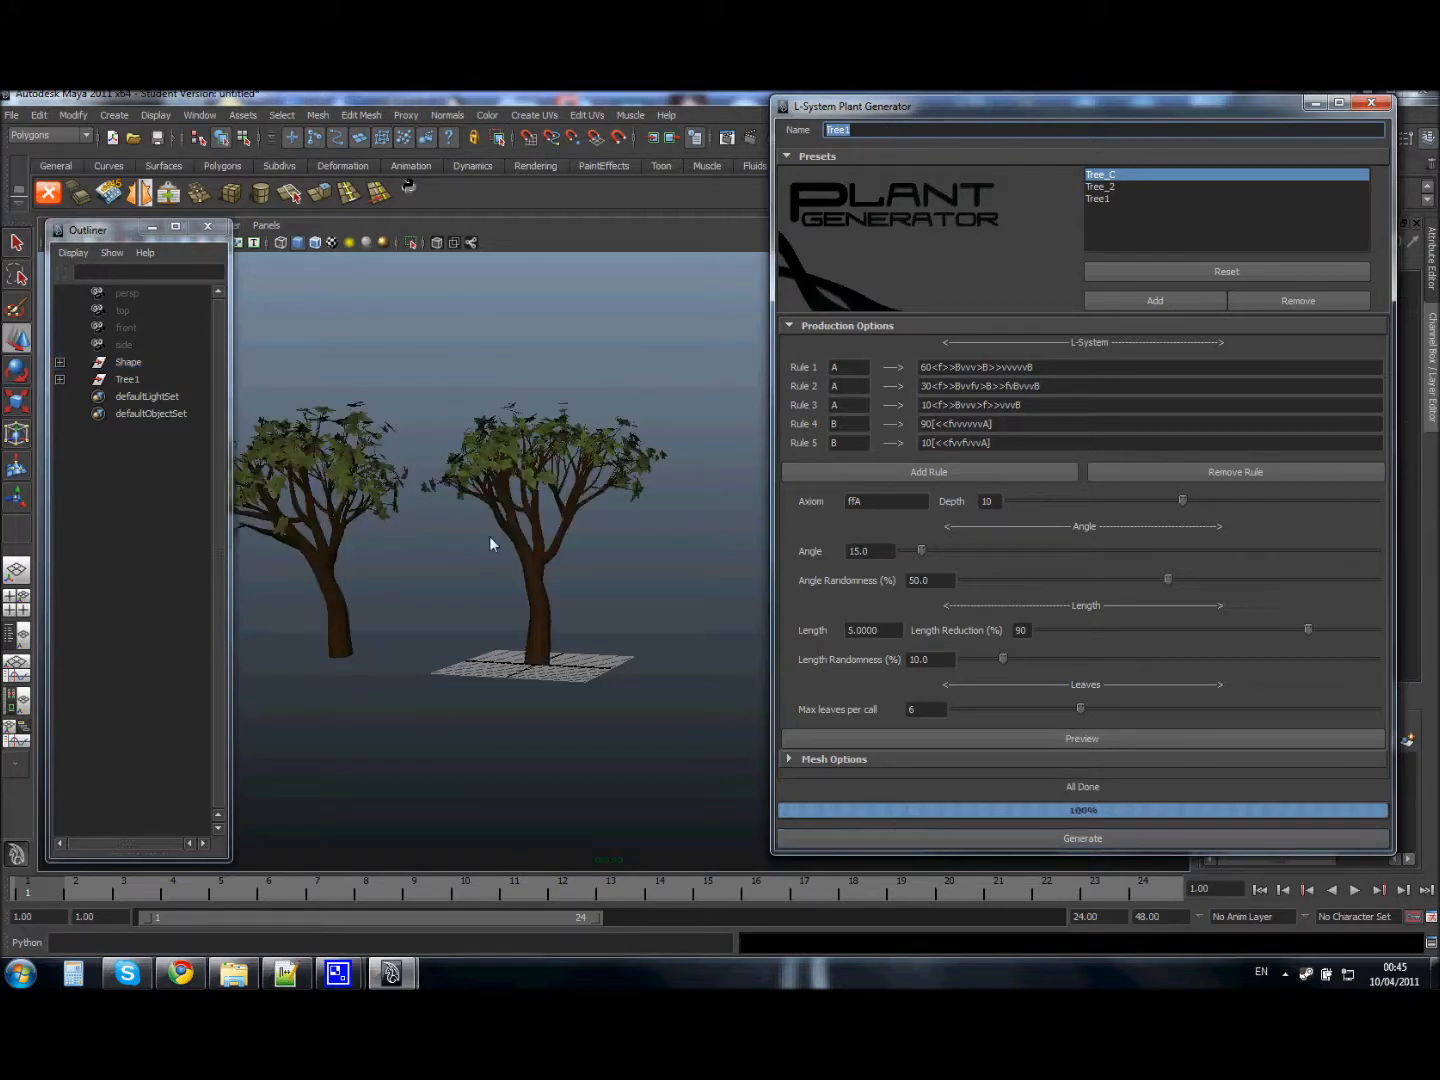
alt+drag(456, 521, 559, 574)
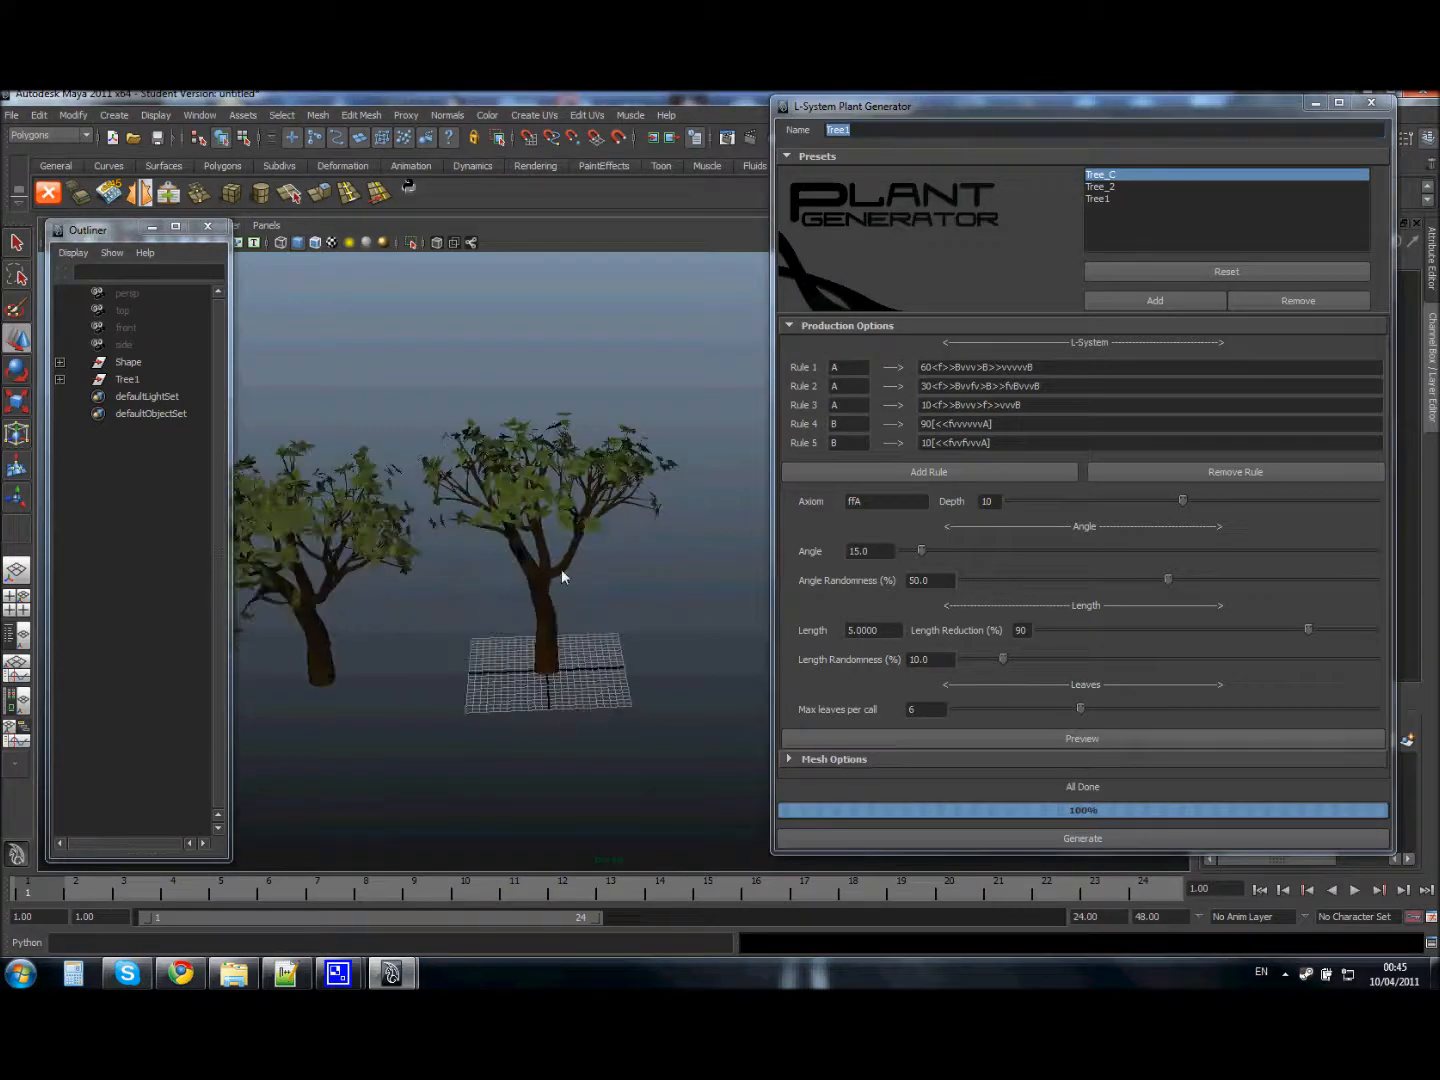
alt+right_drag(523, 437, 386, 464)
alt+middle_drag(480, 437, 409, 388)
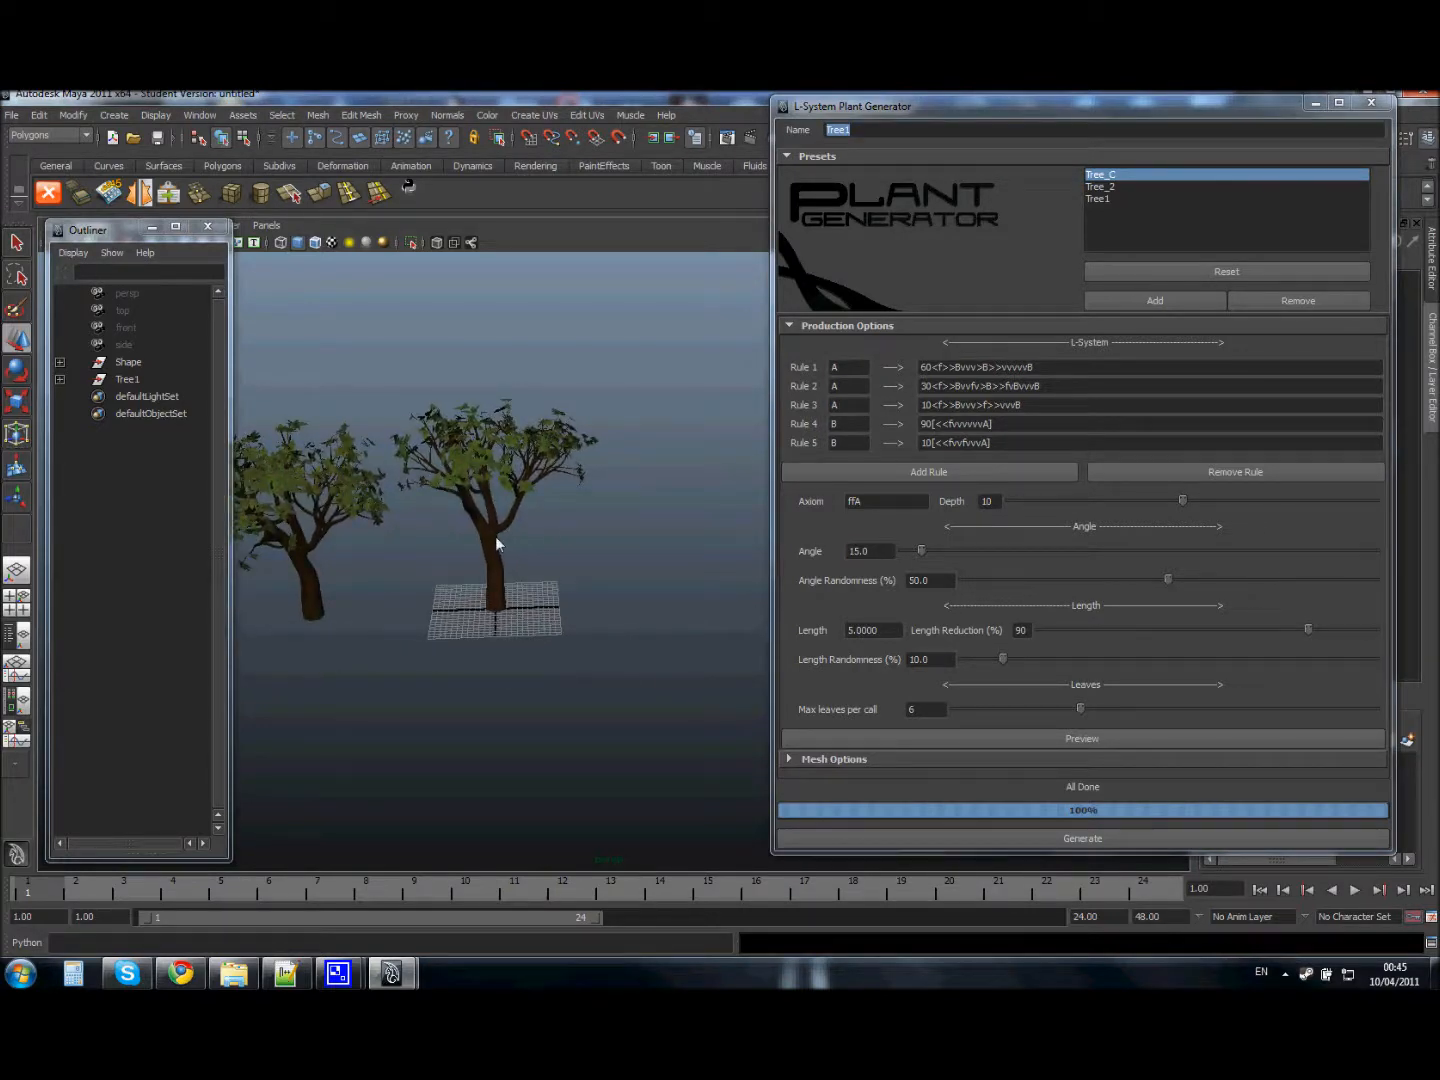
alt+drag(429, 530, 526, 490)
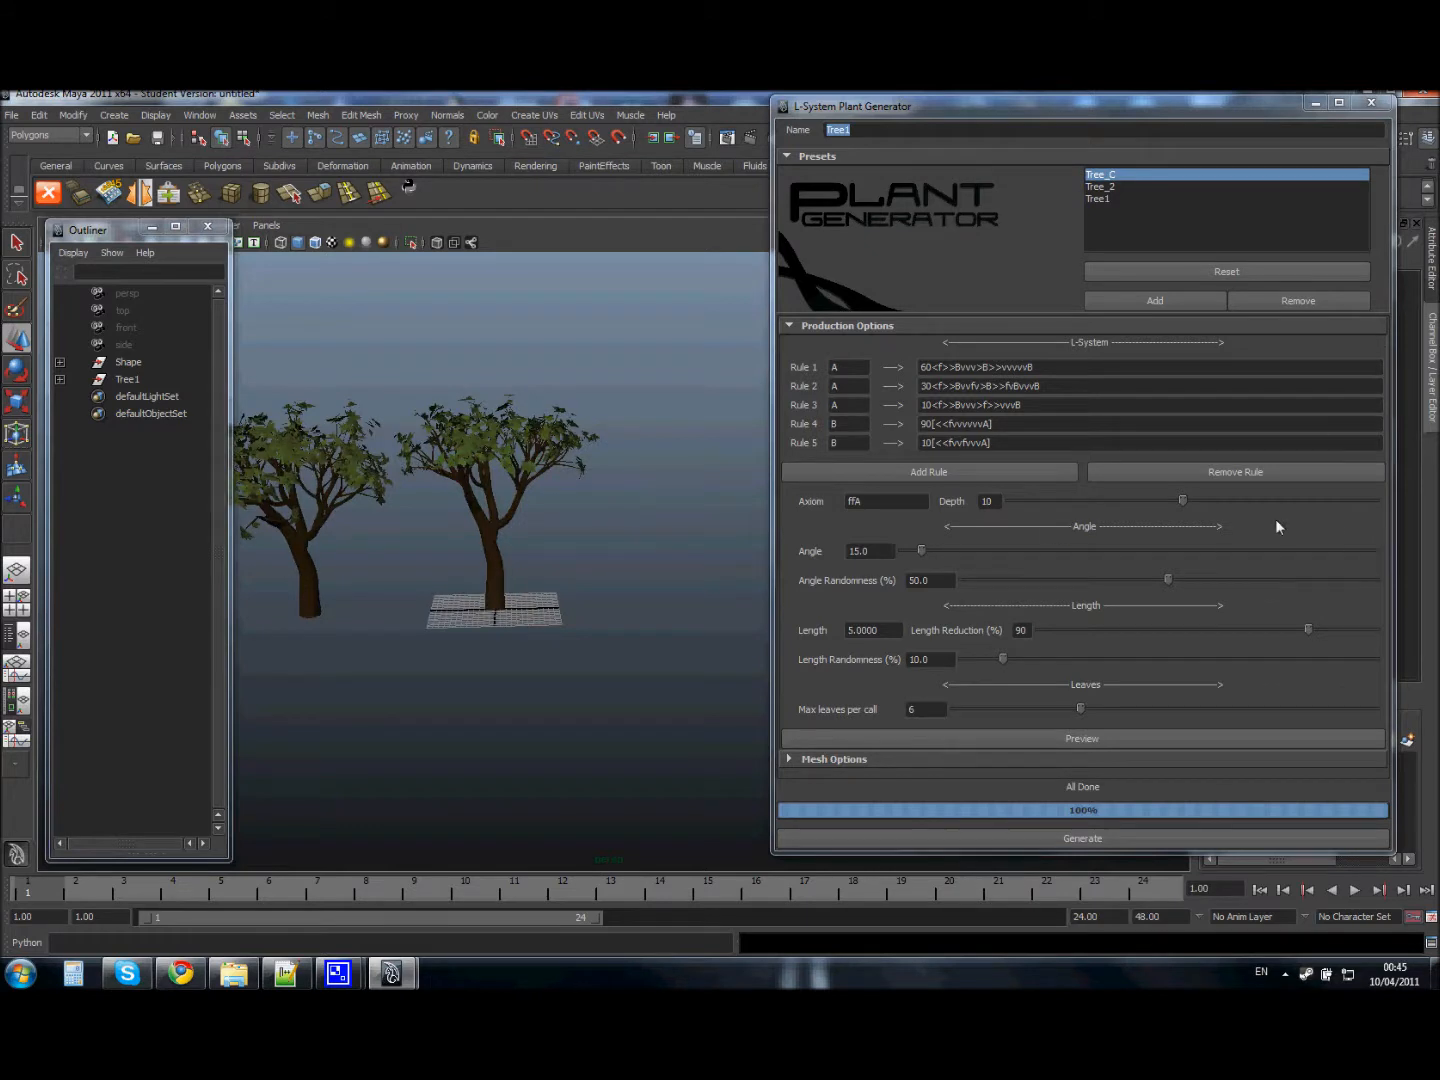
Collapse the Production Options and expand the Mesh Options in the plant generator
click(791, 327)
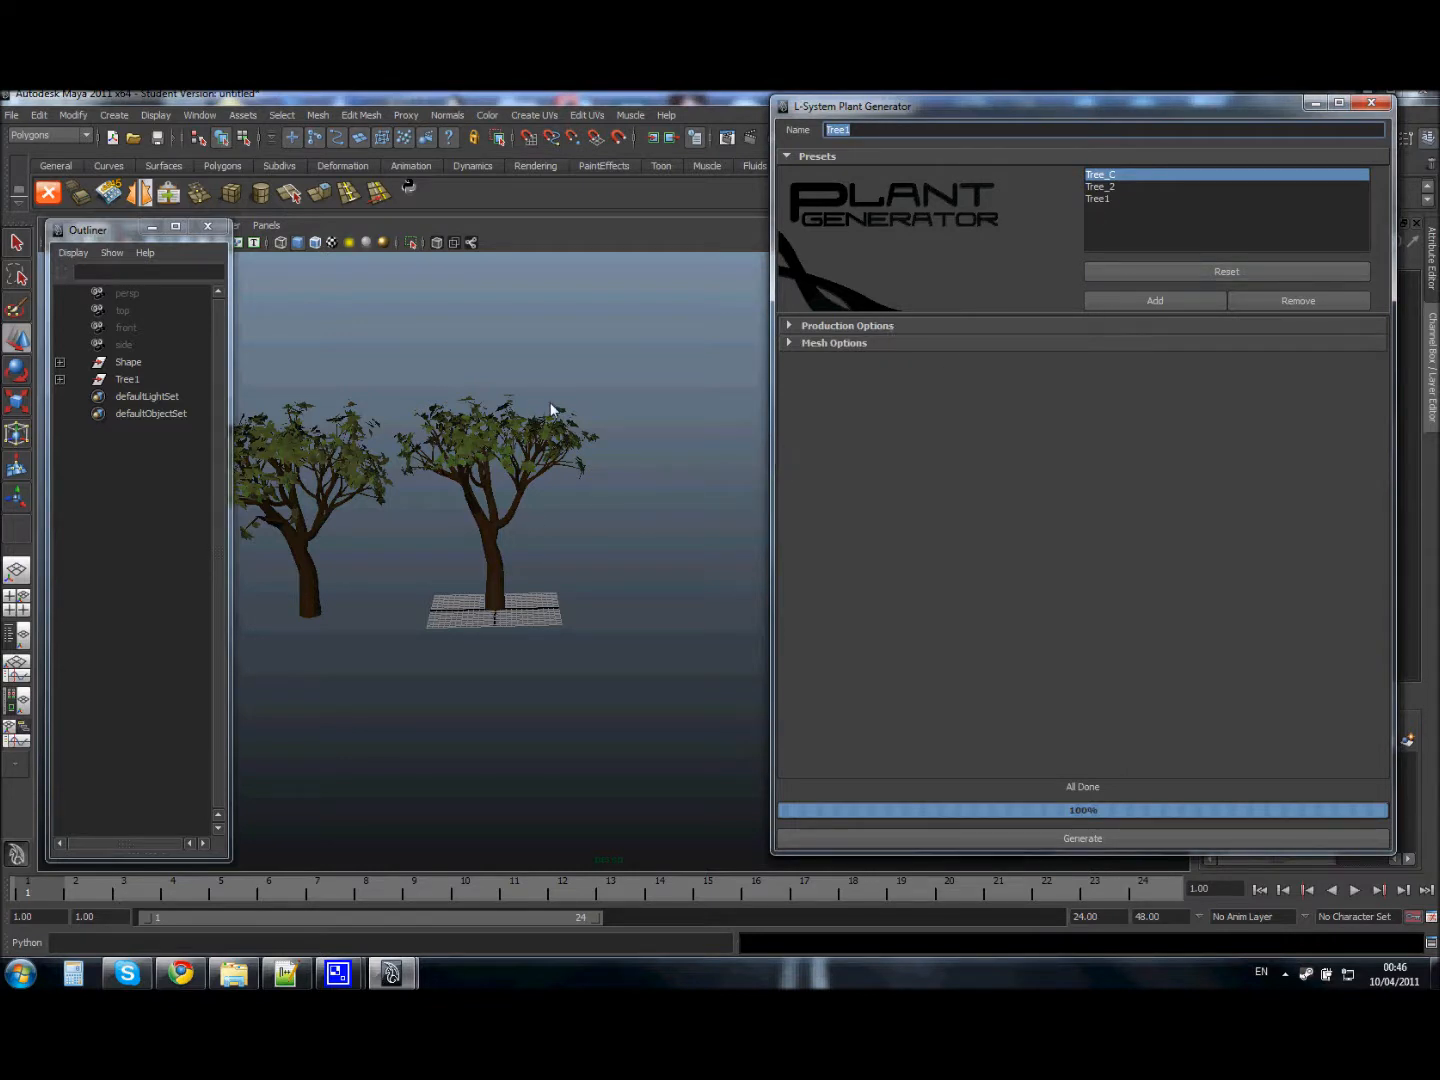
alt+middle_drag(558, 427, 661, 410)
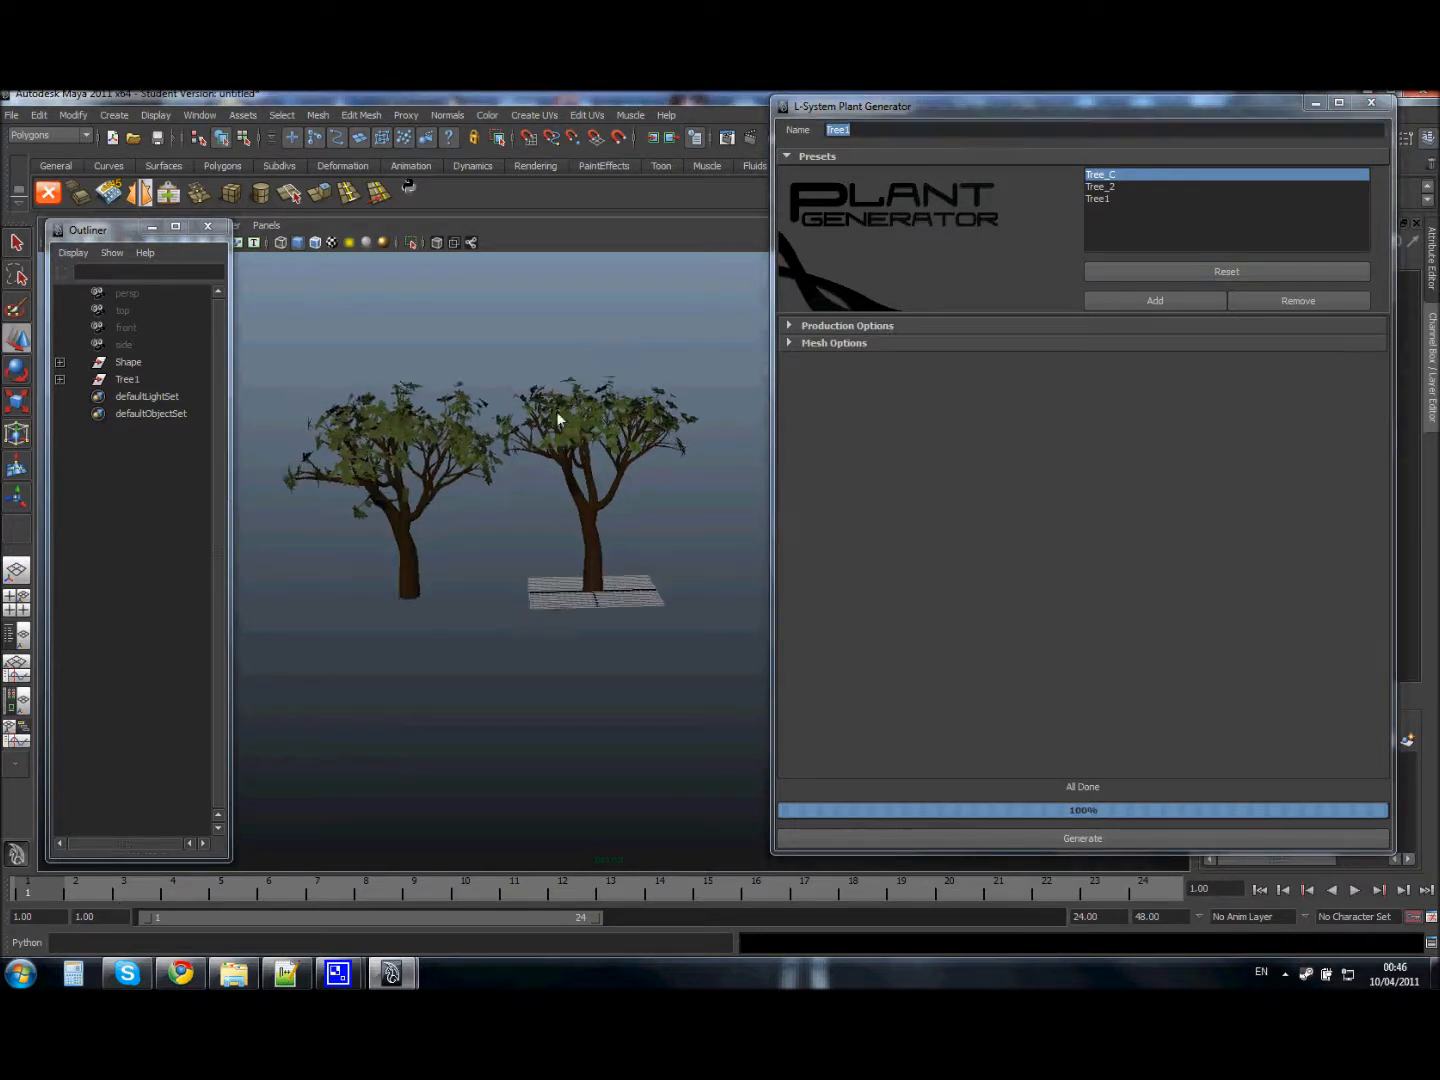
click(788, 342)
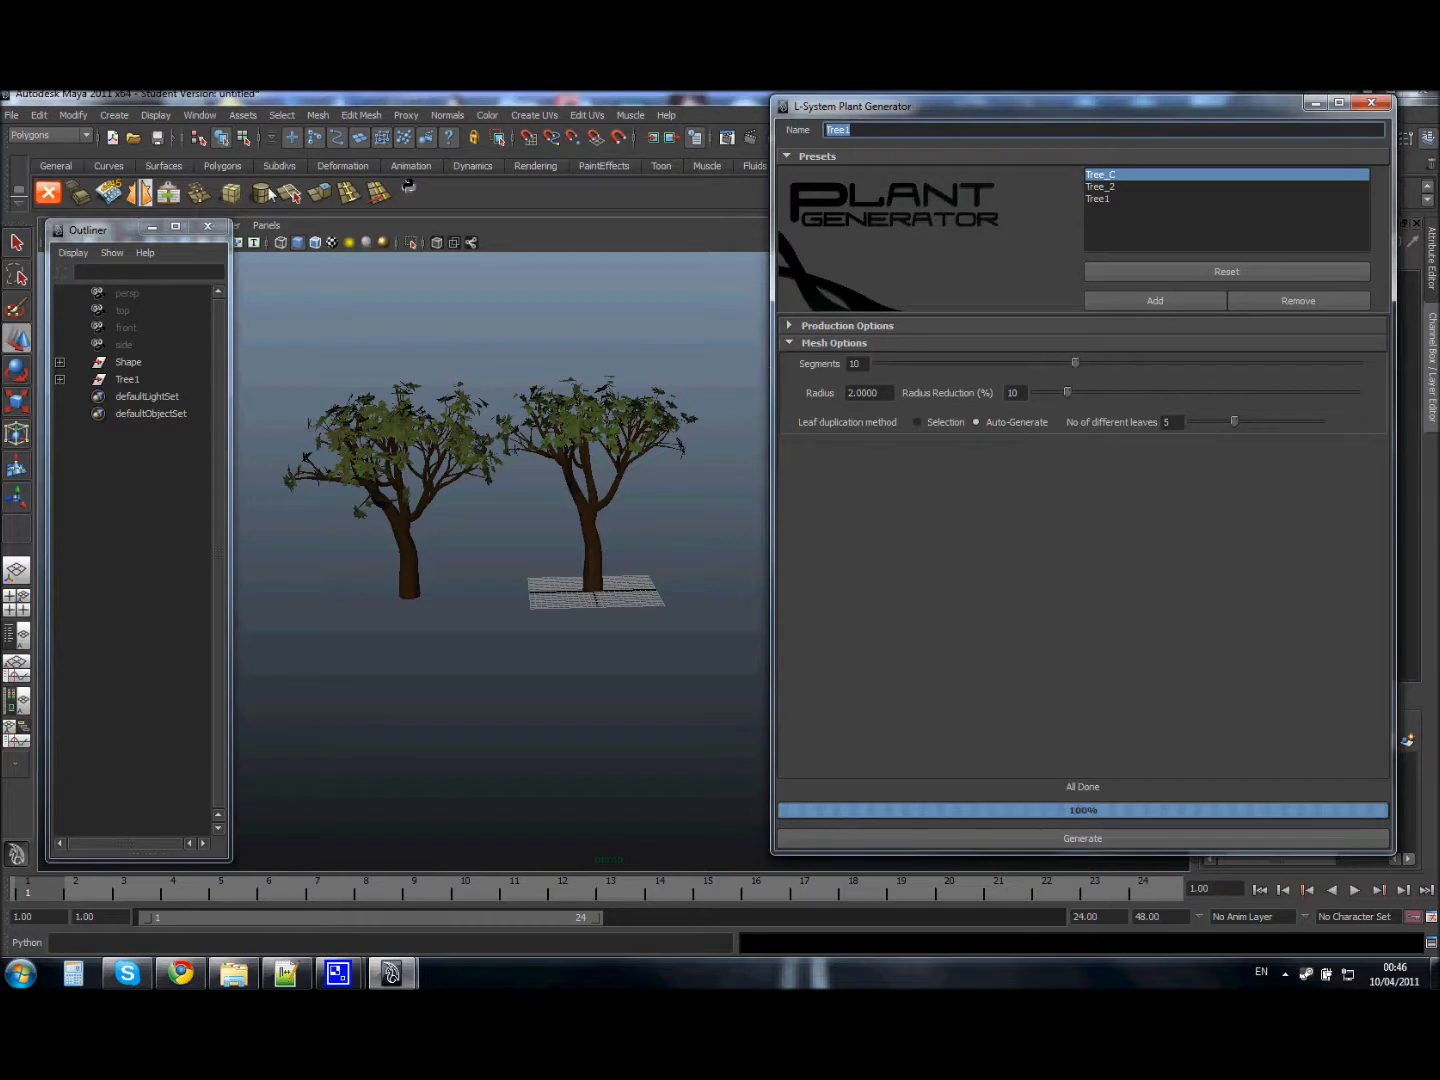
Delete the Shape group so that only the Tree1 plant is left in the scene
click(136, 363)
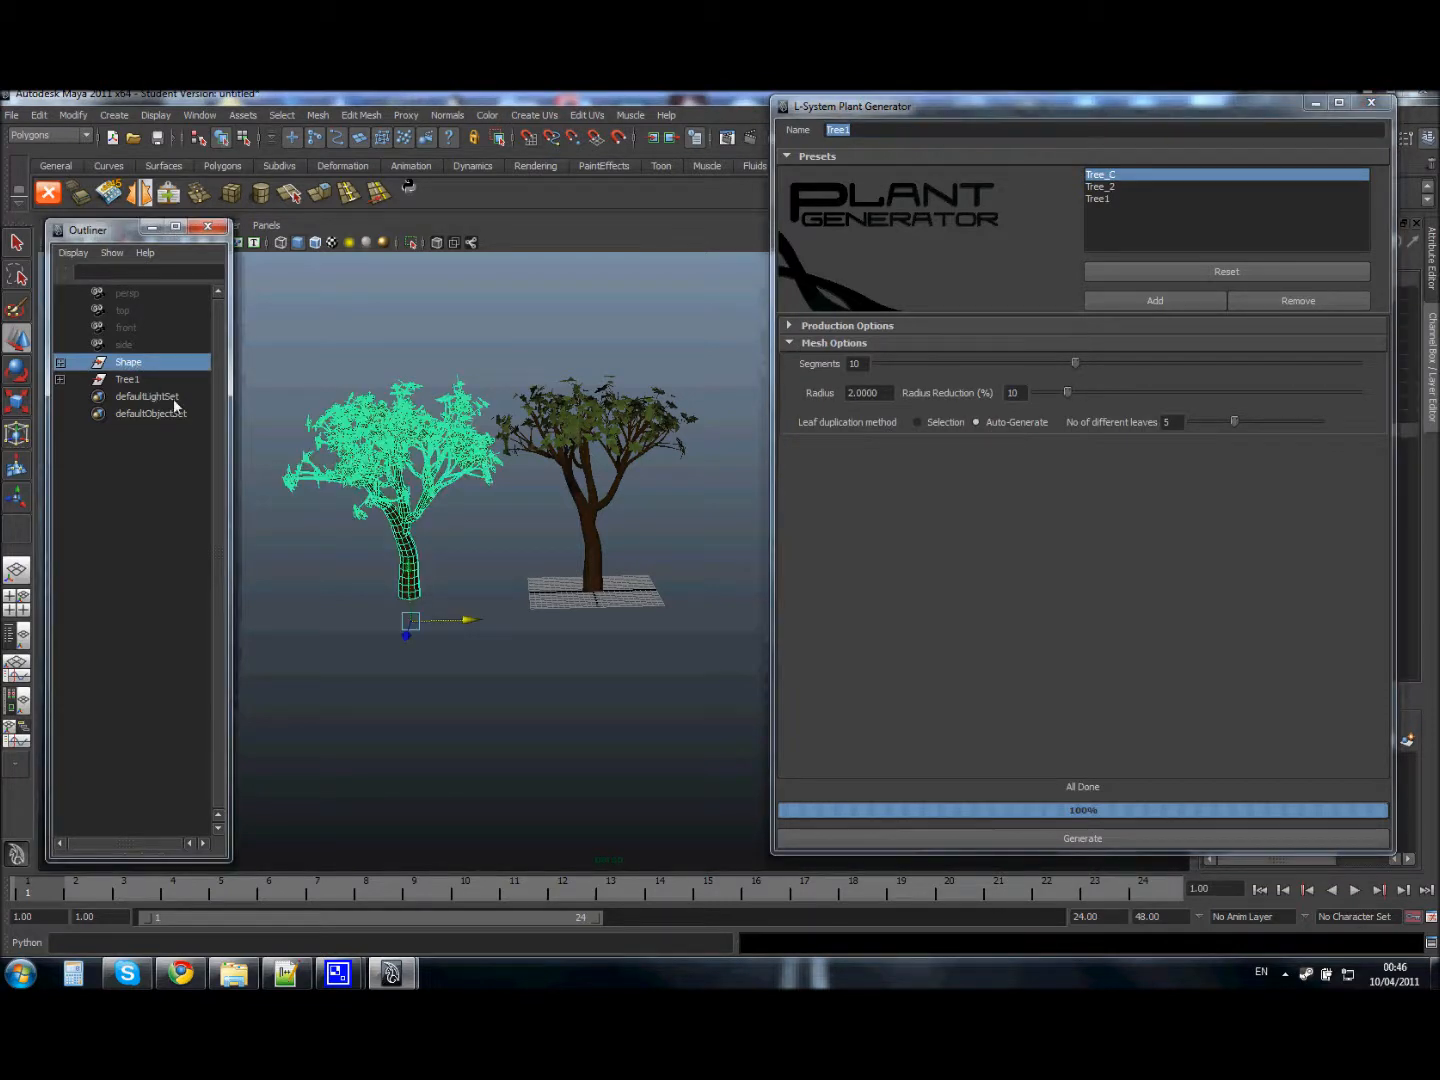
key(Delete)
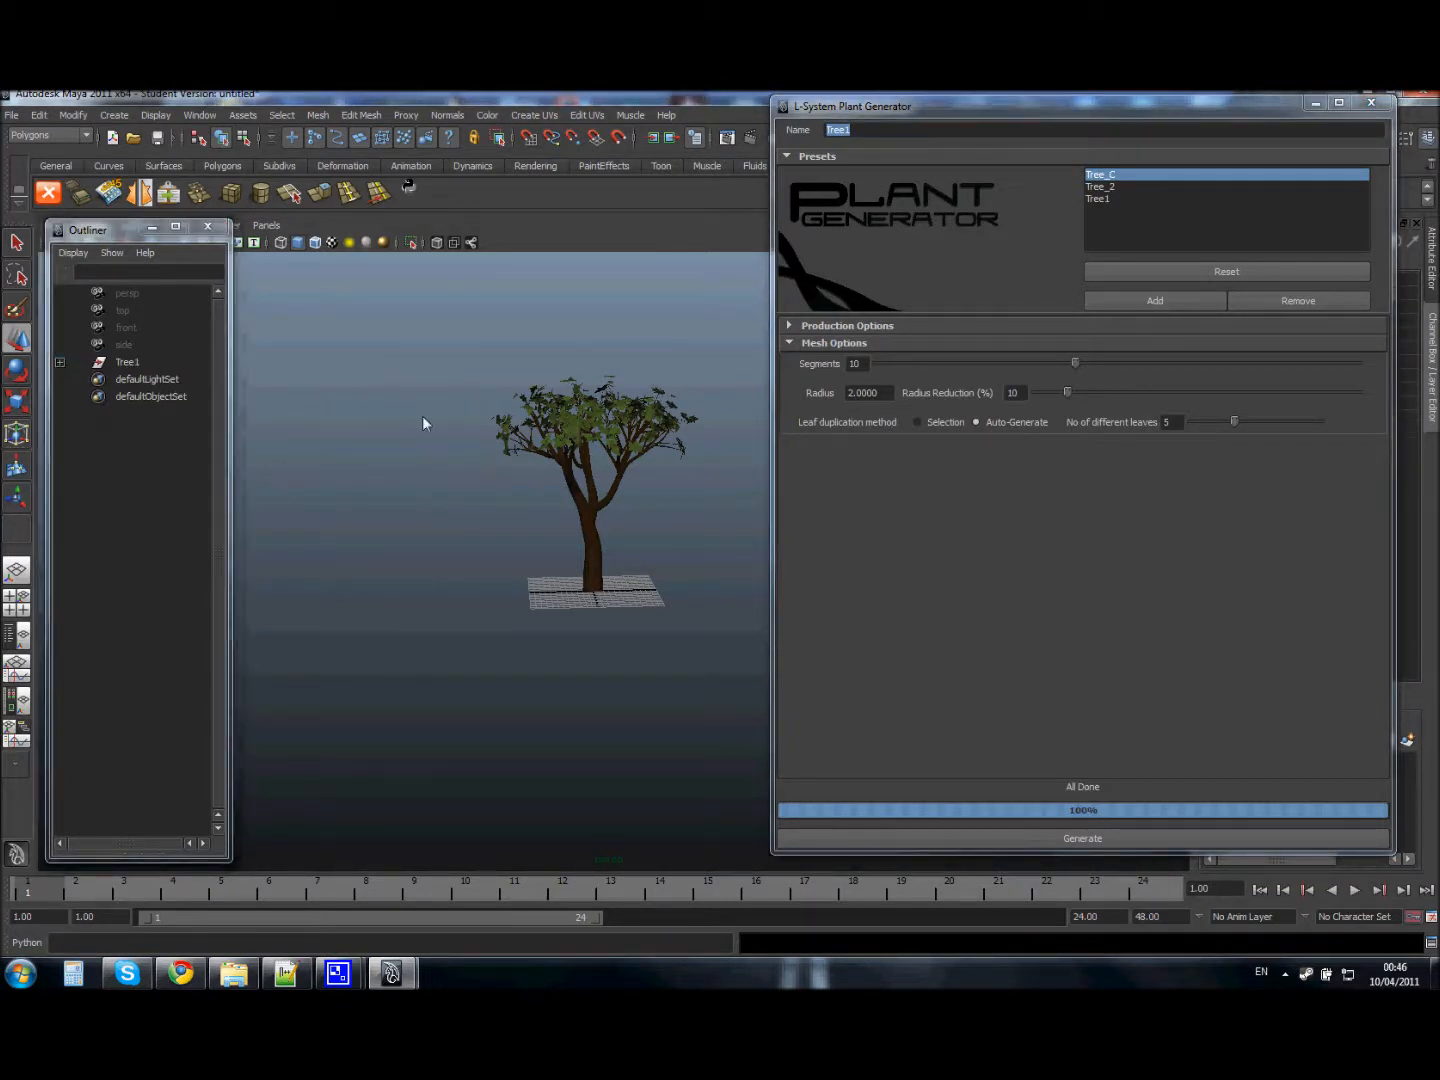
alt+middle_drag(509, 400, 604, 391)
alt+right_drag(456, 398, 544, 498)
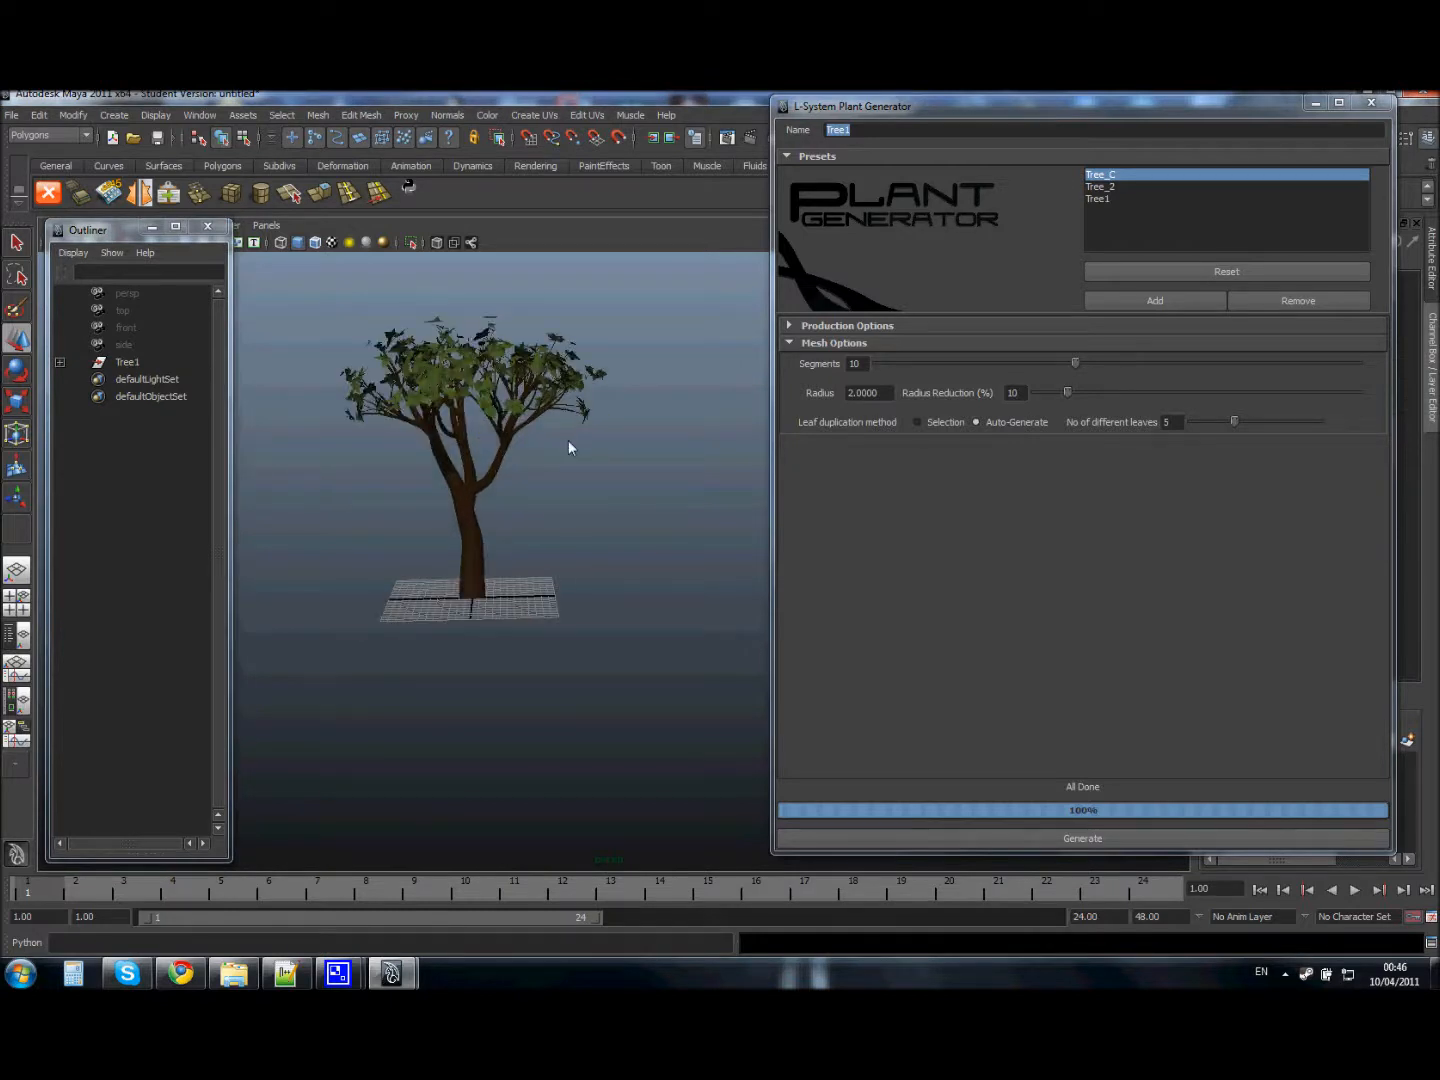
Select the main trunk mesh of Tree1 and examine its segments and radius along the branch
click(471, 535)
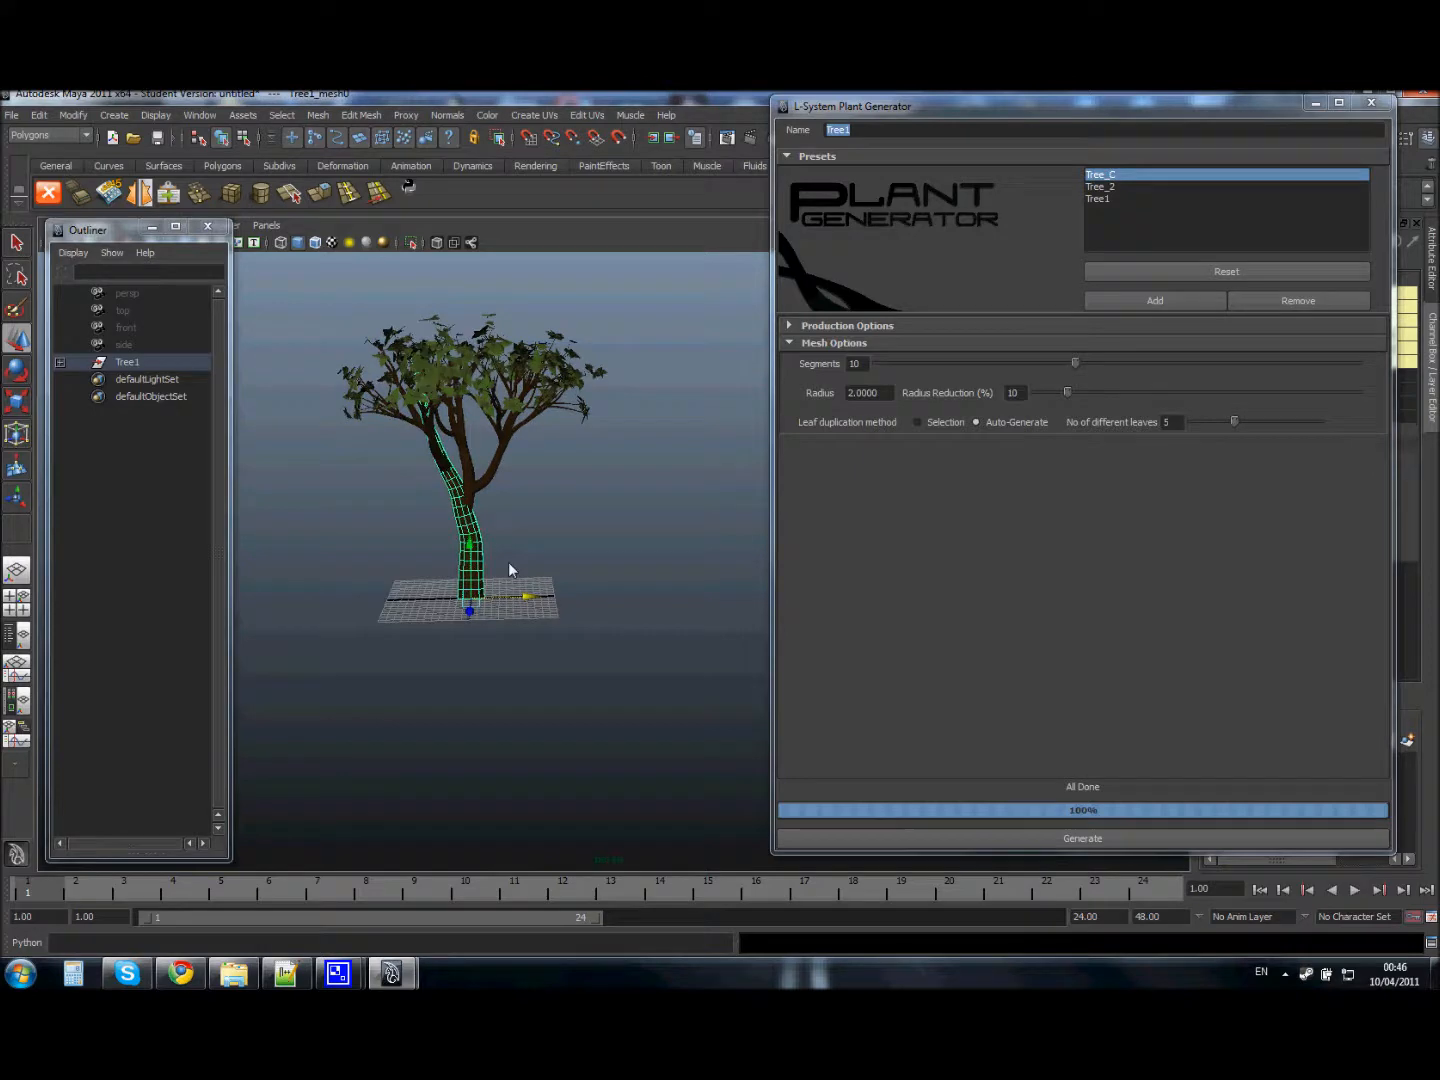
alt+right_drag(509, 563, 427, 465)
alt+middle_drag(428, 463, 526, 441)
alt+drag(623, 381, 500, 518)
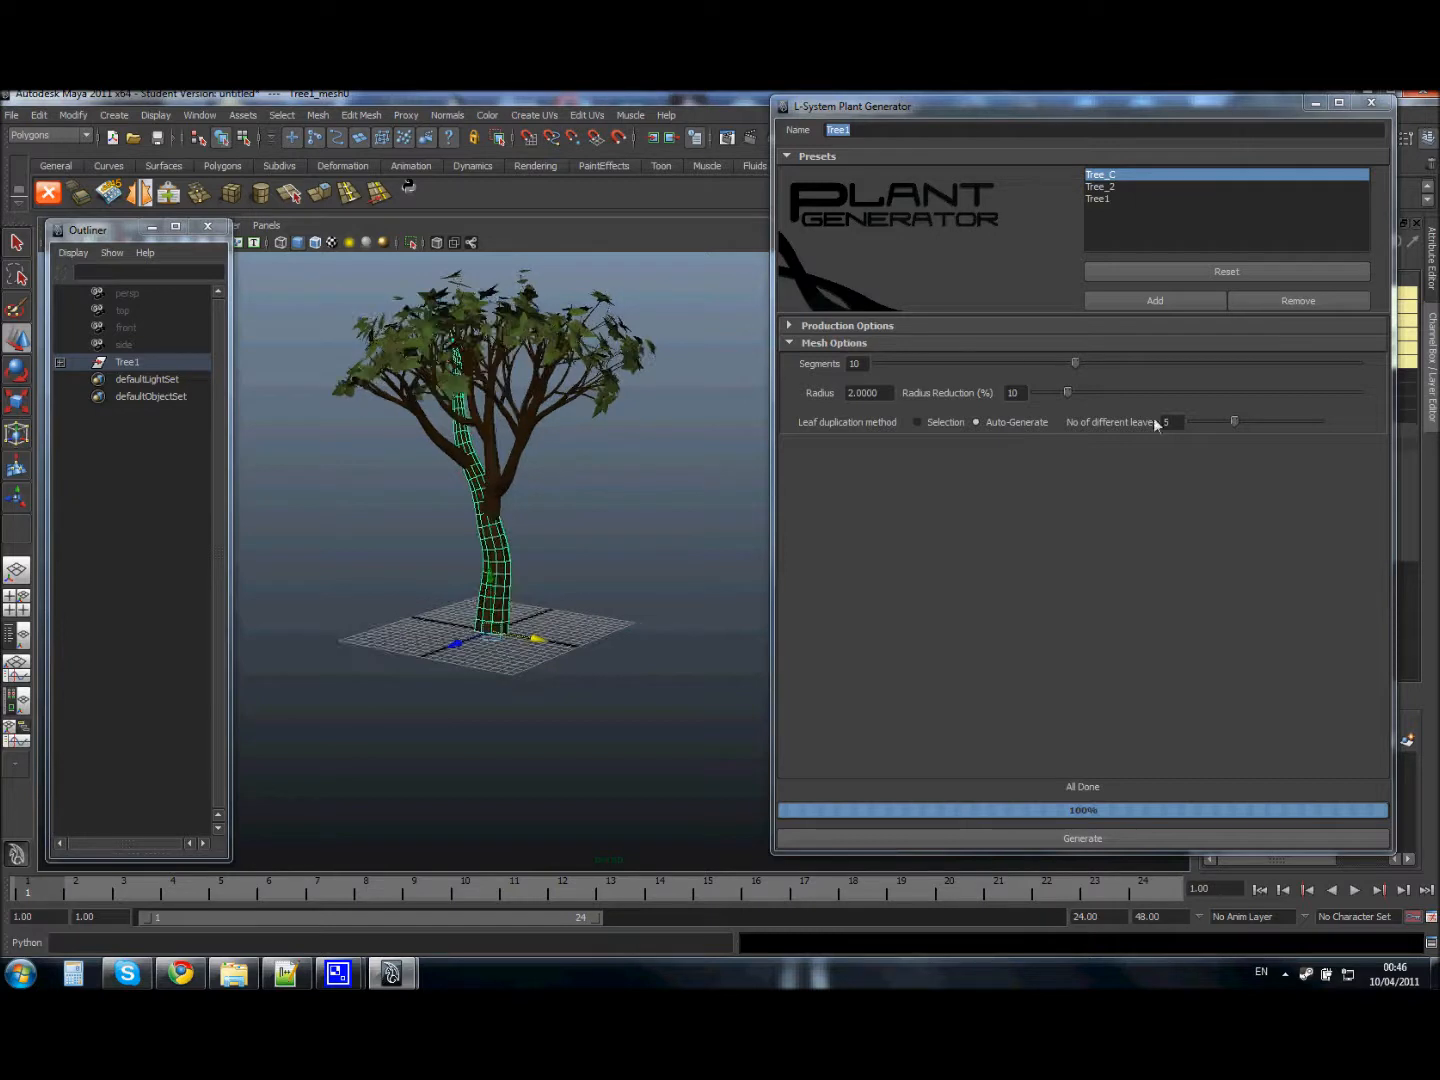
Set the mesh radius to 5, lower the L-system depth, and regenerate Tree1
click(875, 394)
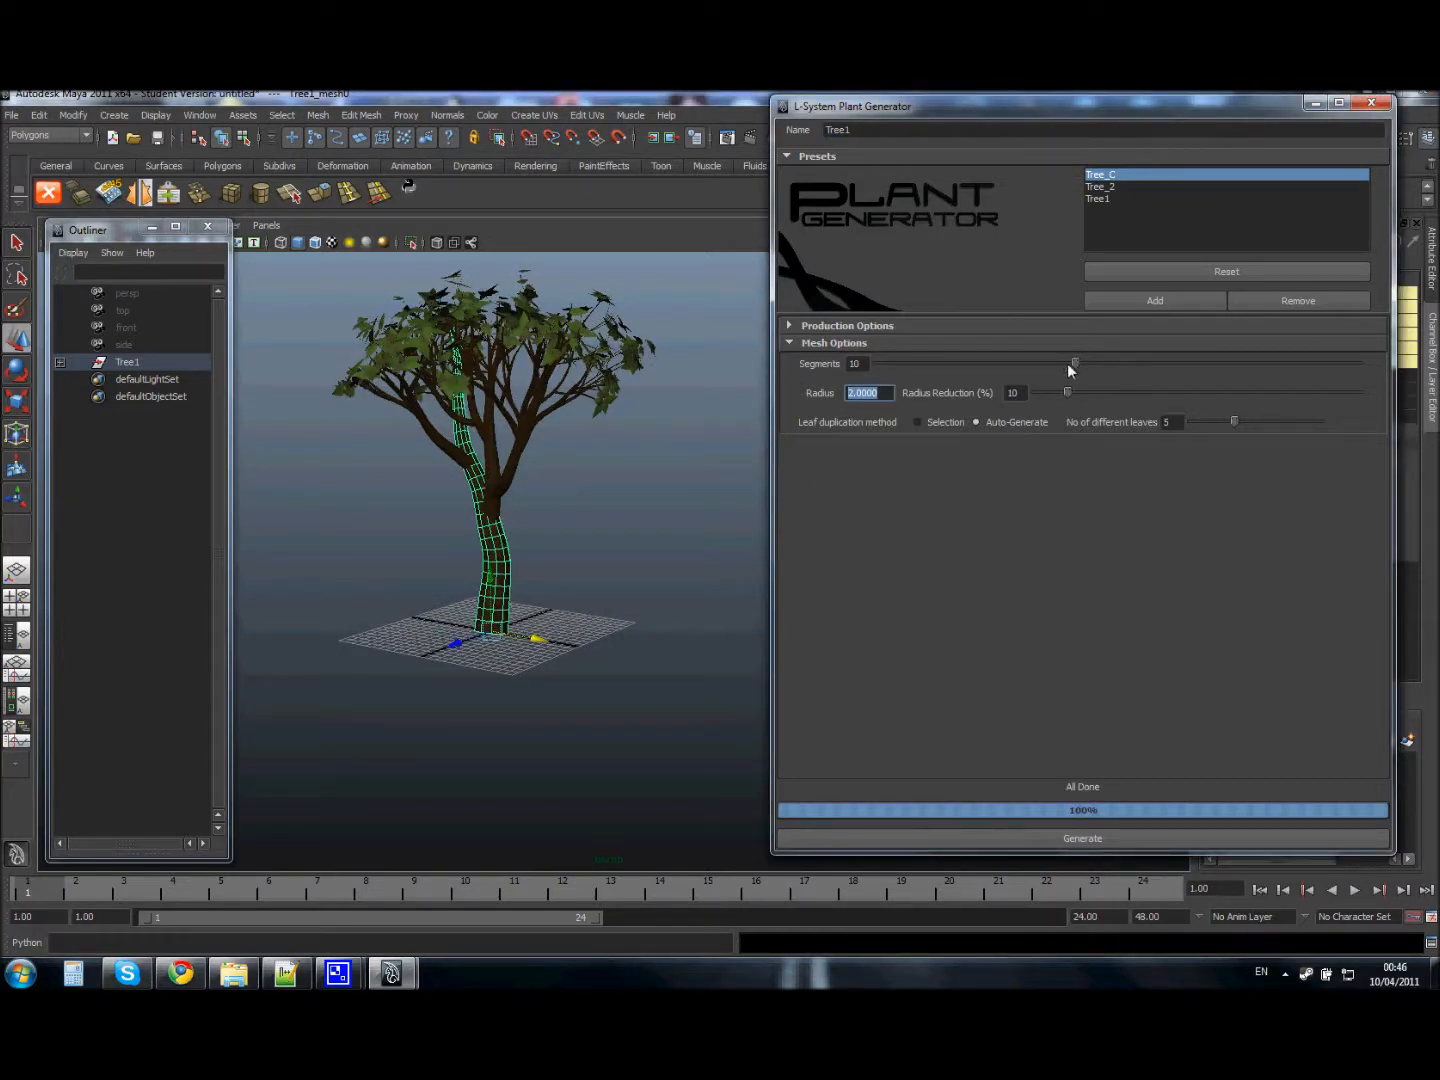
click(789, 326)
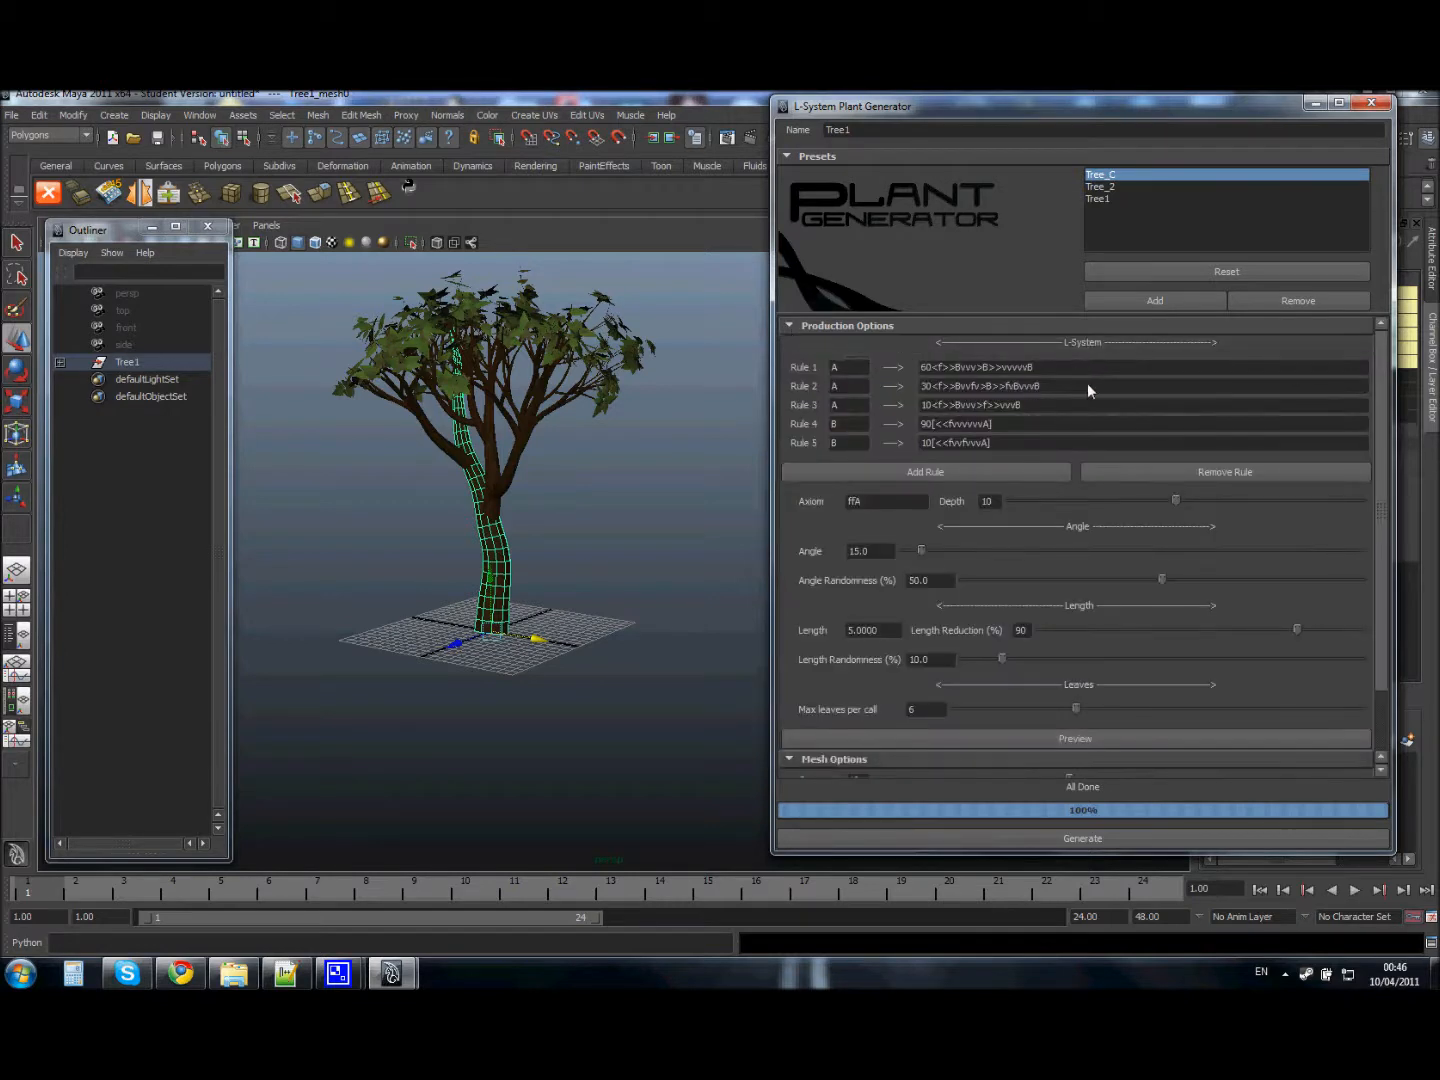
drag(1173, 501, 1085, 505)
click(789, 326)
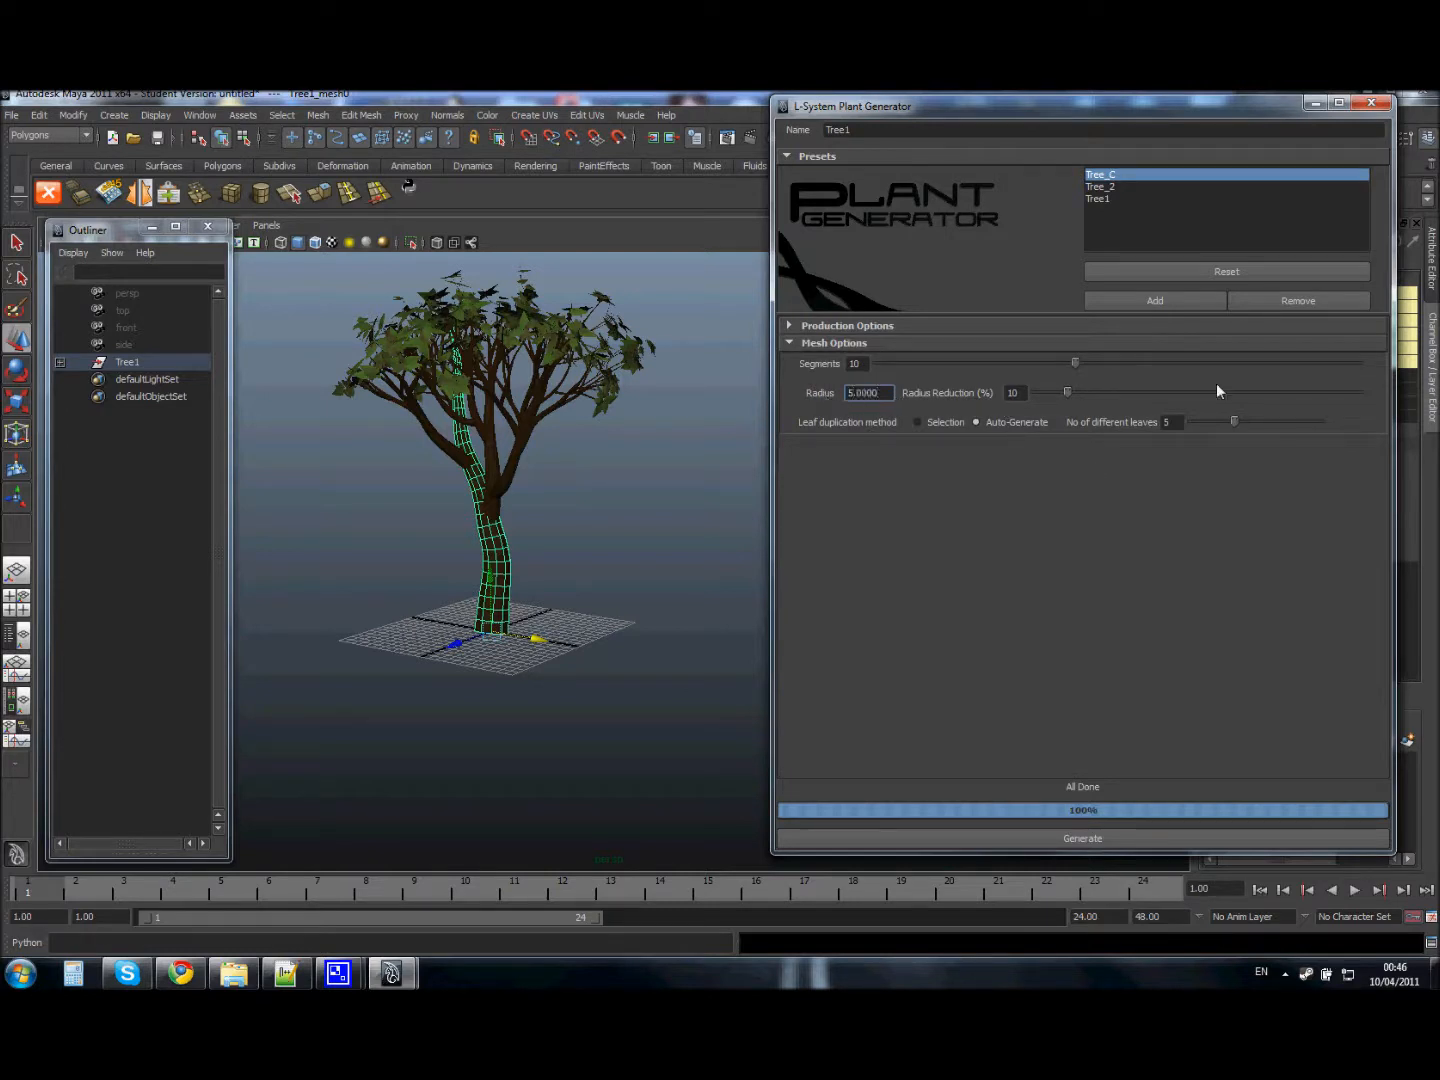
click(1080, 837)
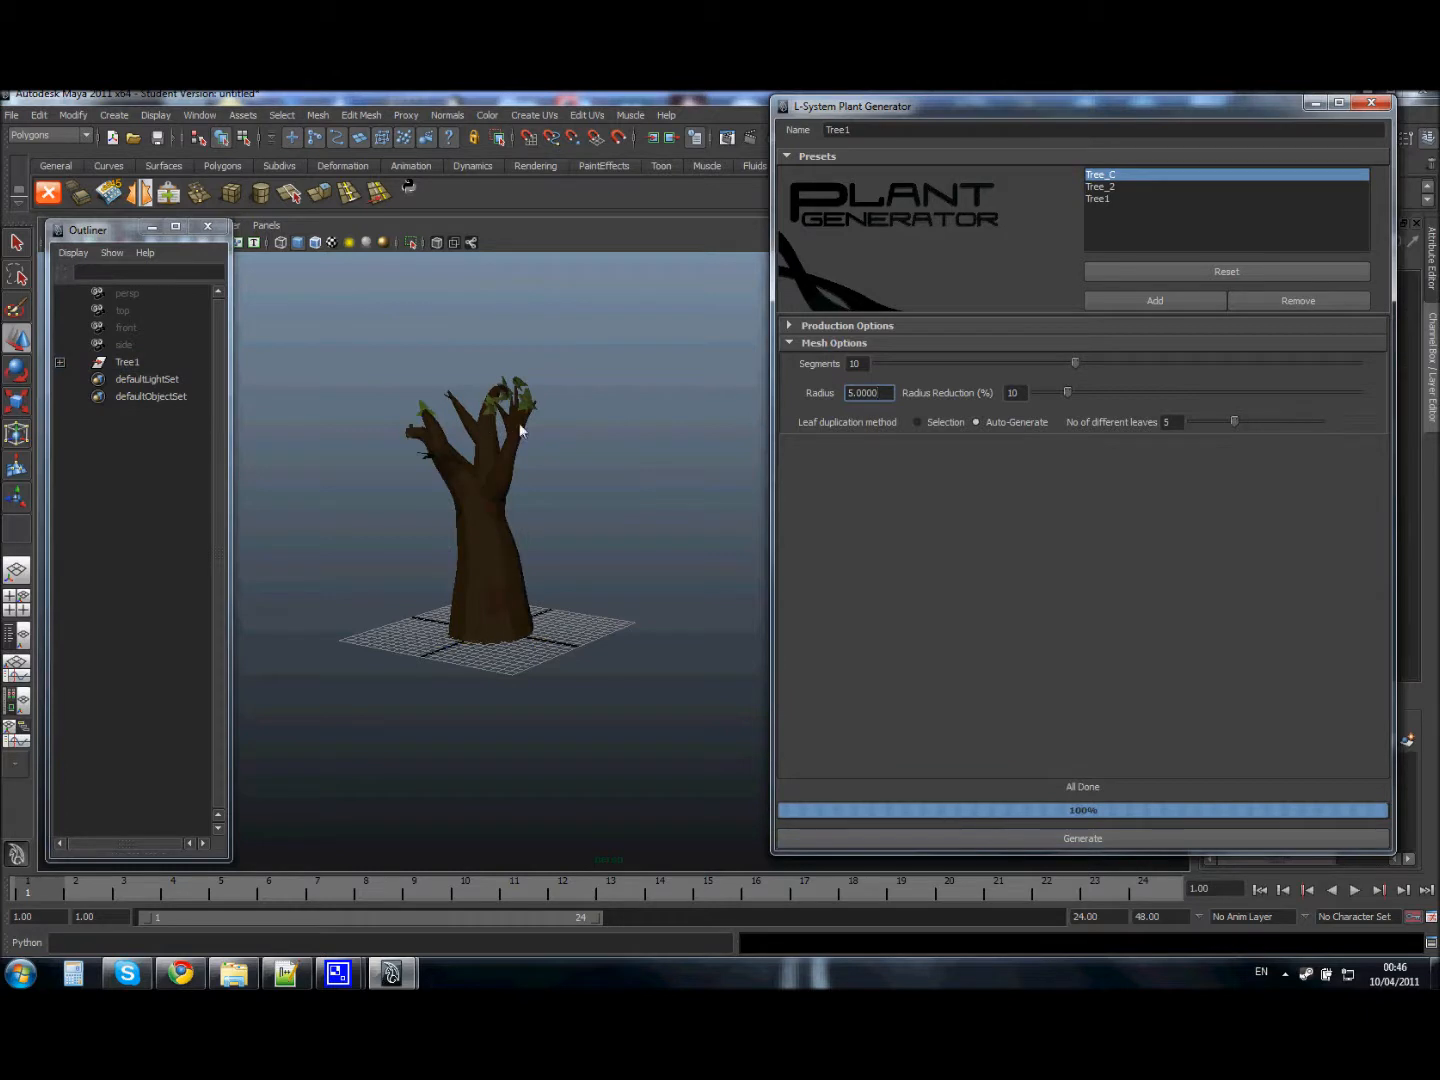
Set the radius reduction to 0%, regenerate Tree1, and inspect the trunk and branches from several angles
drag(1069, 393, 998, 408)
click(1068, 837)
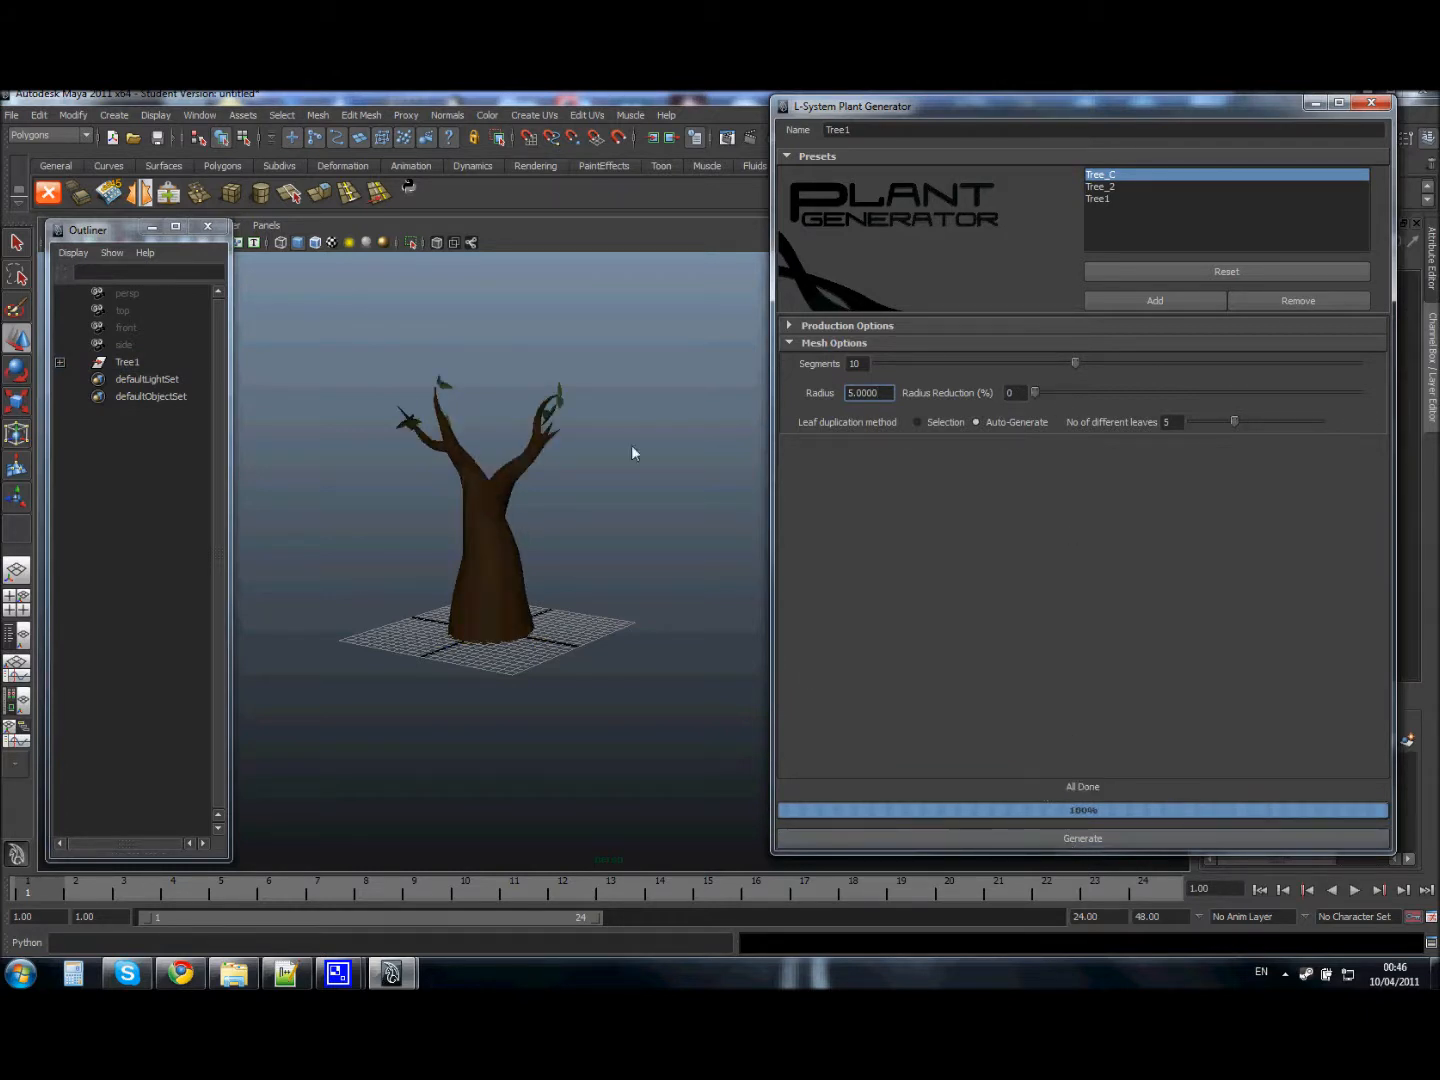
mouse_move(449, 459)
alt+mouse_down()
mouse_move(473, 410)
mouse_move(442, 452)
alt+mouse_up()
scroll(442, 453, up, 3)
alt+middle_drag(460, 458, 518, 464)
alt+drag(624, 442, 562, 436)
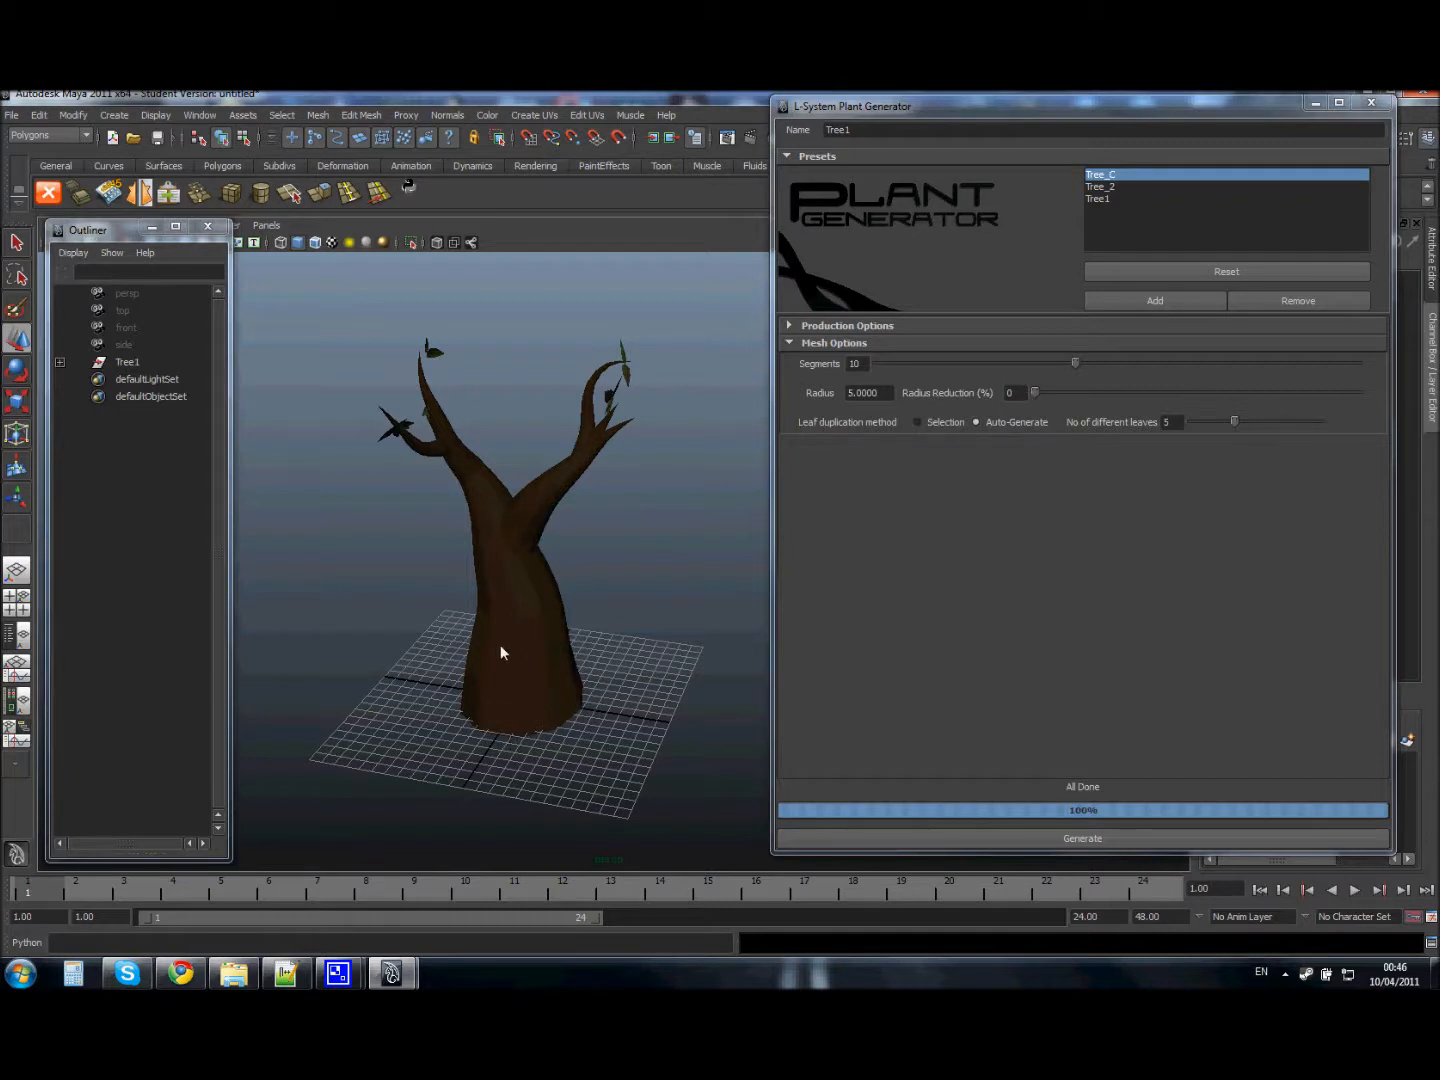
alt+drag(522, 626, 556, 412)
Set the radius reduction to 100%, regenerate Tree1, and inspect the branch thickness
drag(1044, 394, 1353, 419)
click(1074, 840)
alt+drag(593, 392, 640, 460)
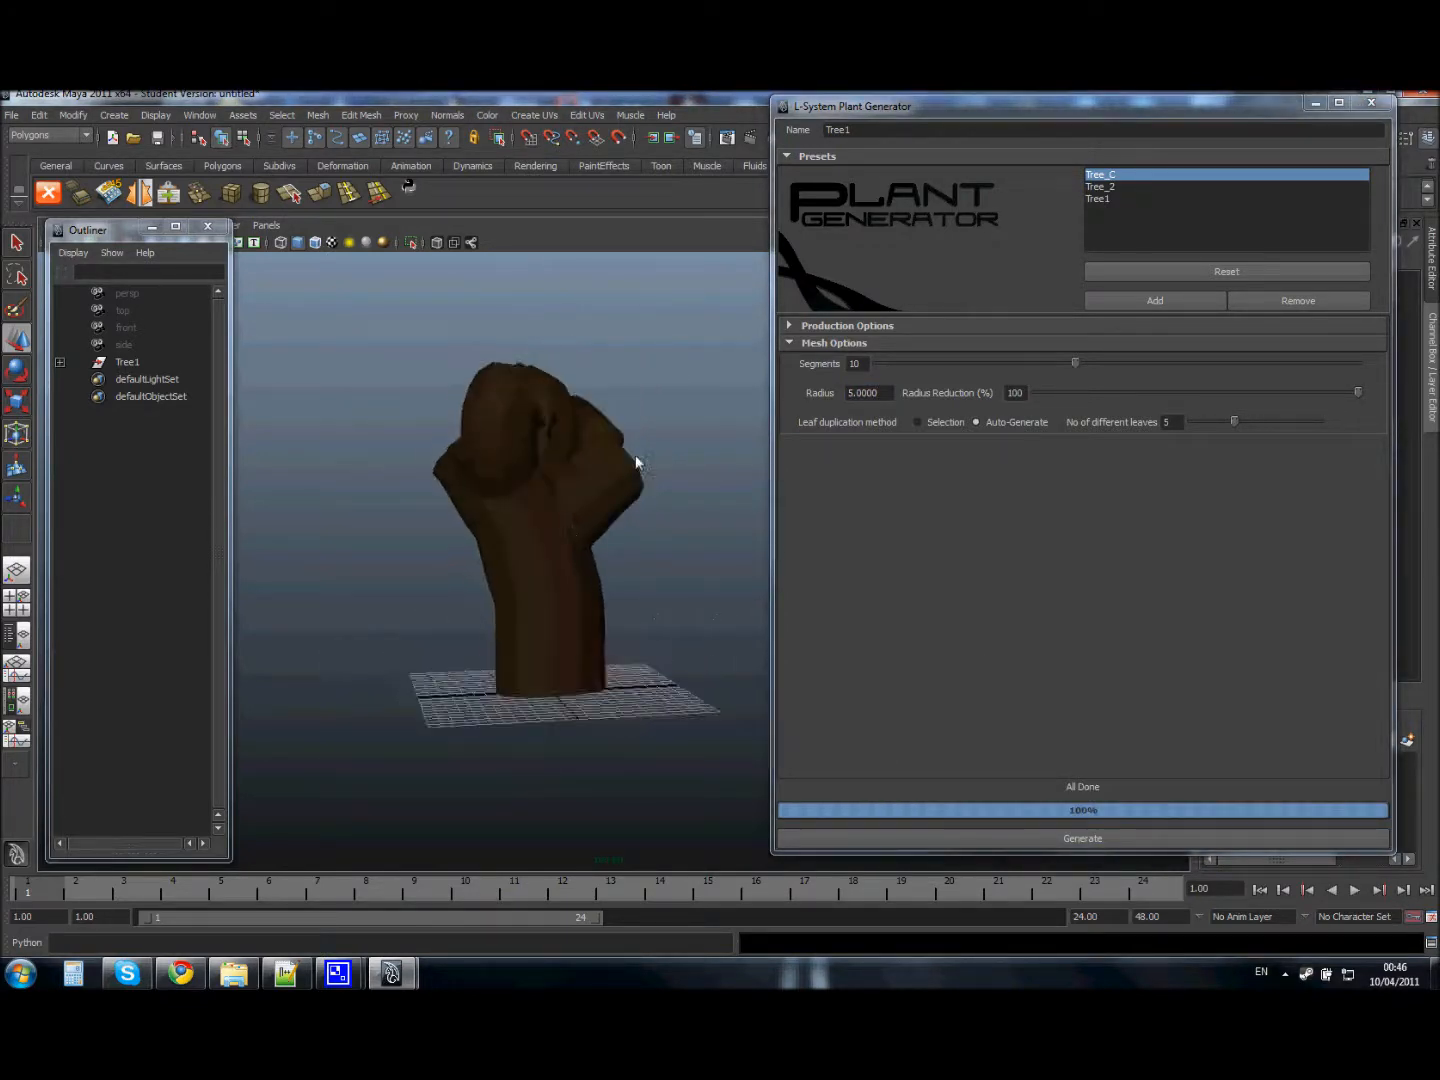
alt+drag(534, 653, 668, 538)
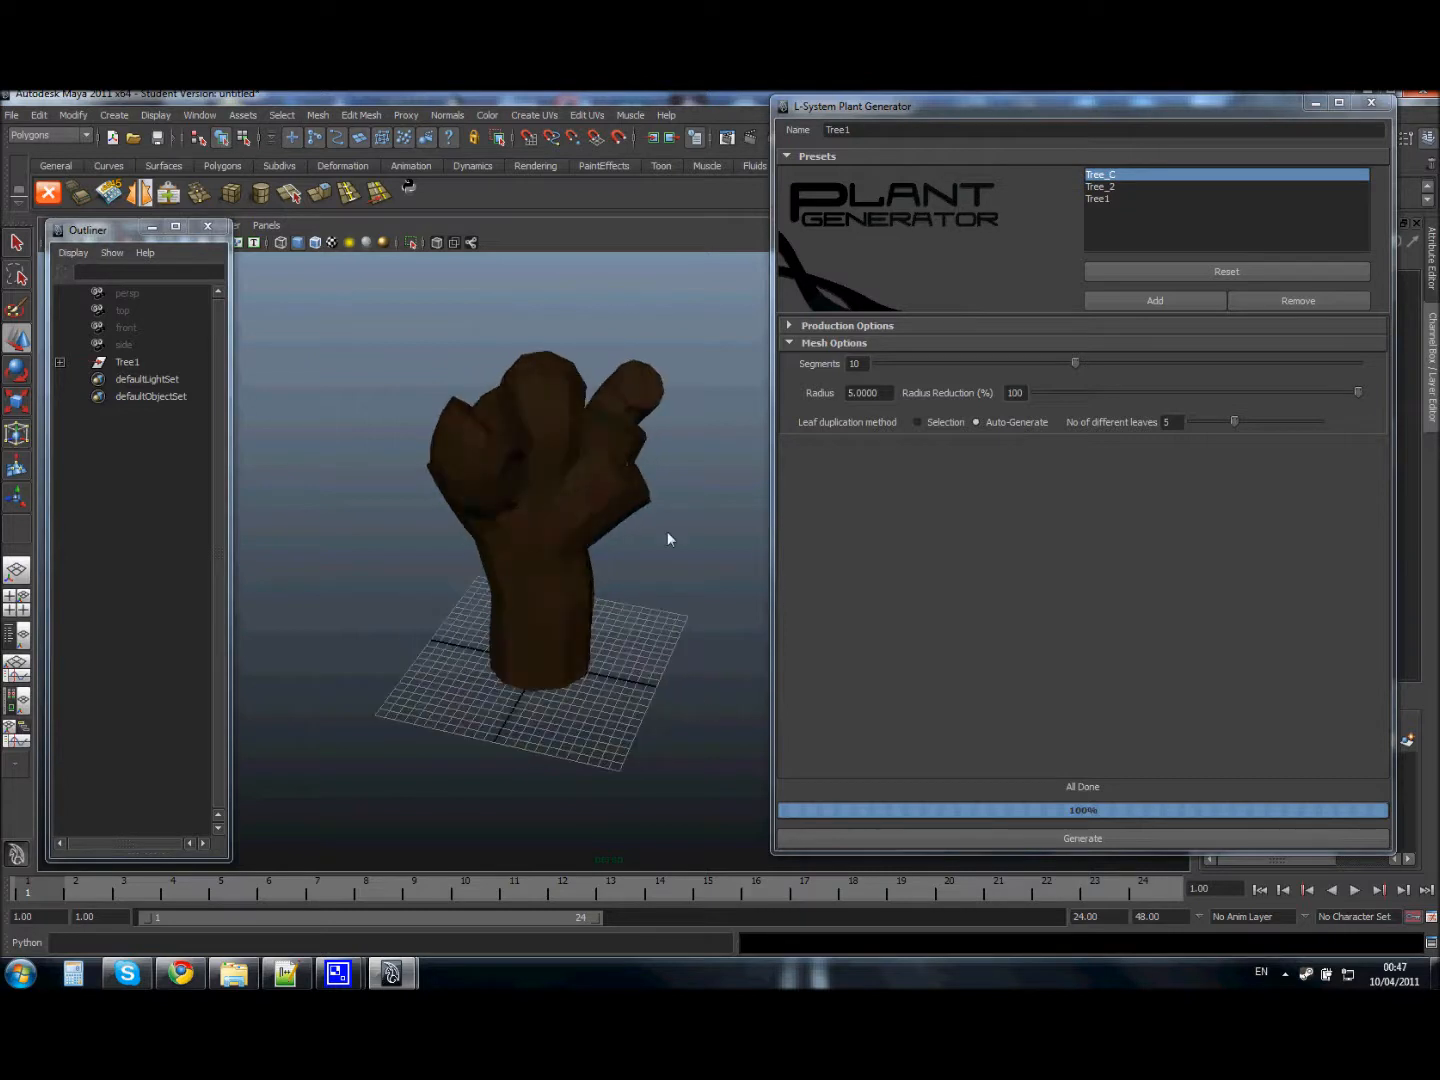
Set the radius reduction to 20% and regenerate Tree1 to check the branch taper
drag(1358, 391, 1141, 391)
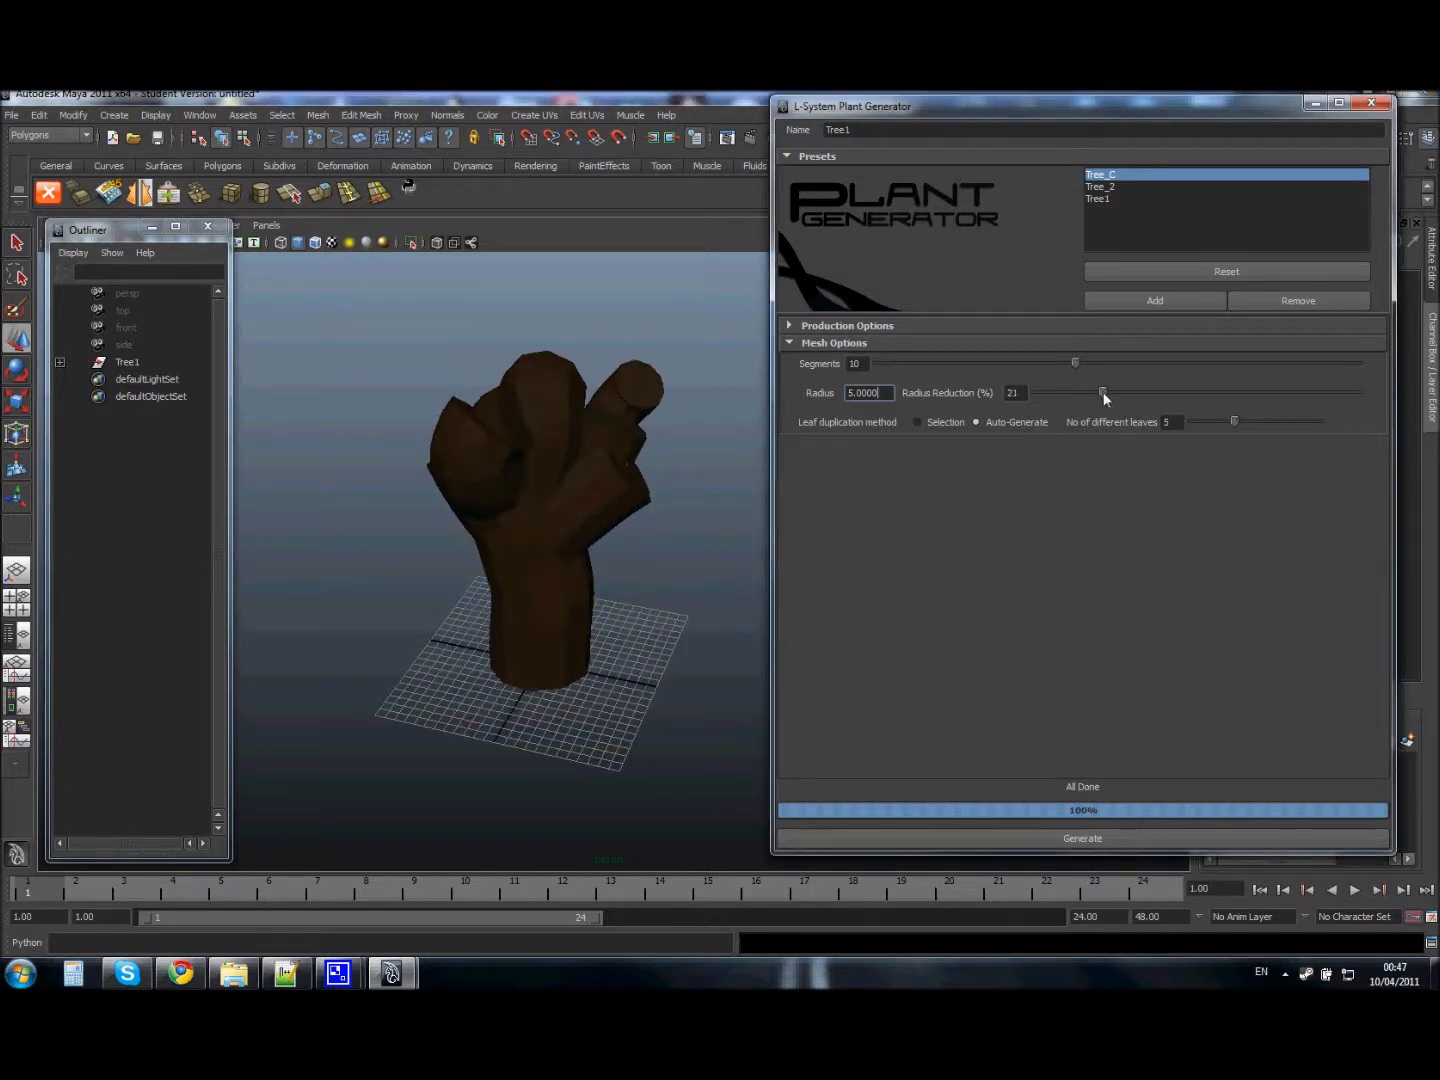
click(1084, 840)
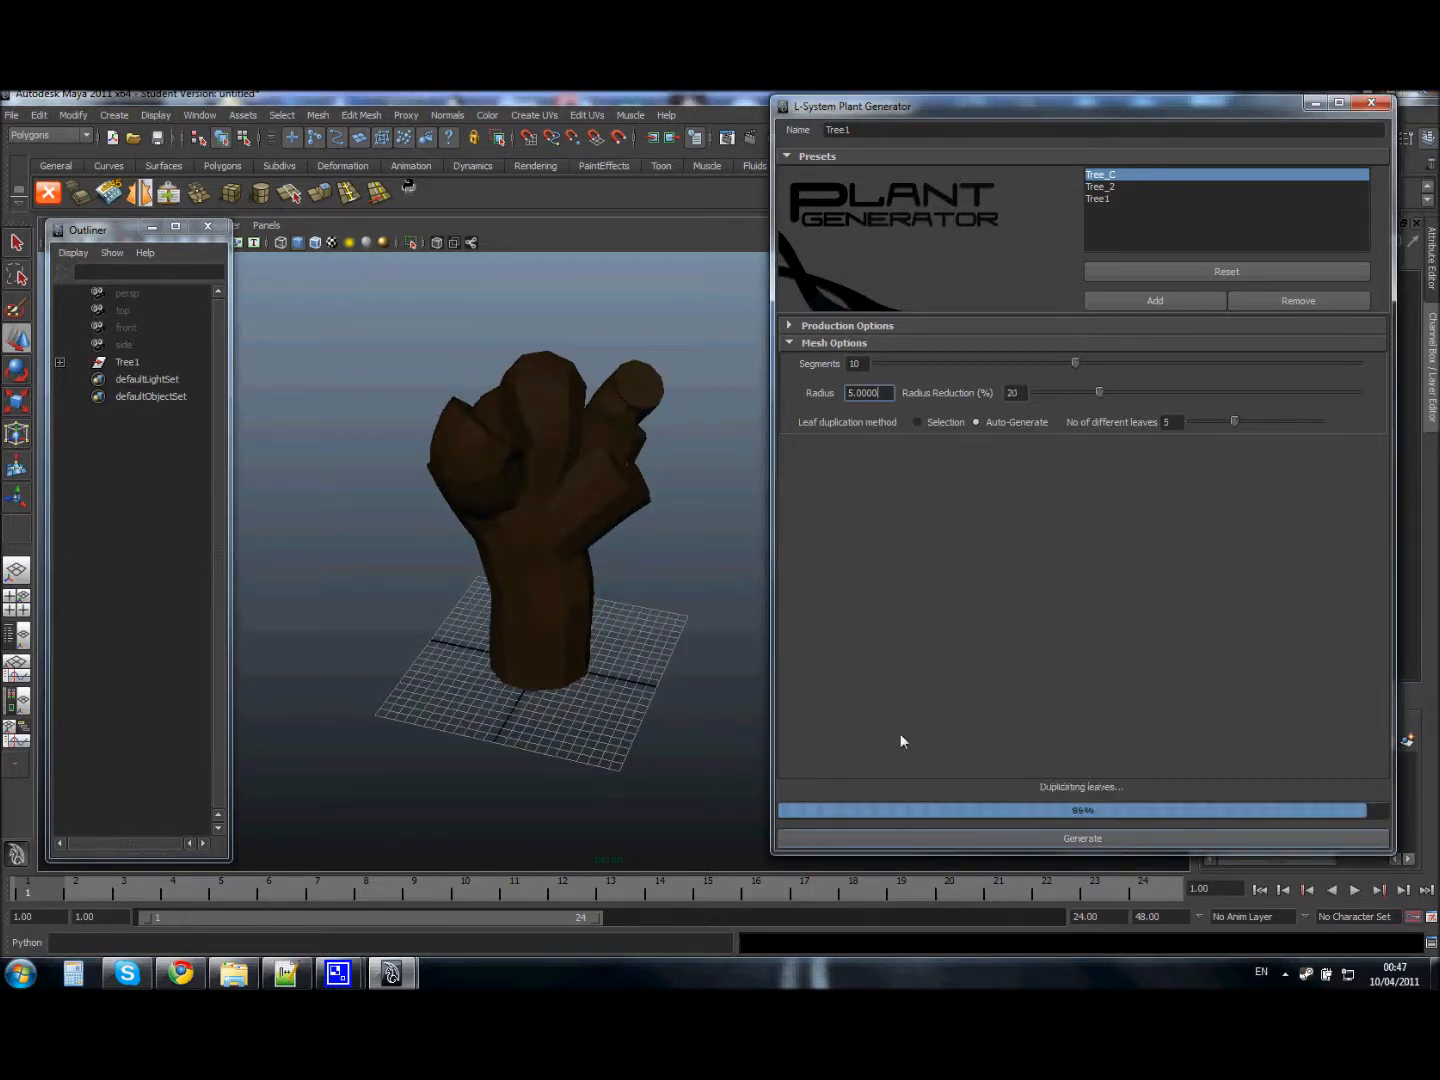
alt+drag(574, 419, 545, 430)
Set the radius reduction to 5% and regenerate Tree1 to inspect the tapering
drag(1098, 391, 1049, 393)
click(1040, 838)
alt+drag(547, 385, 523, 436)
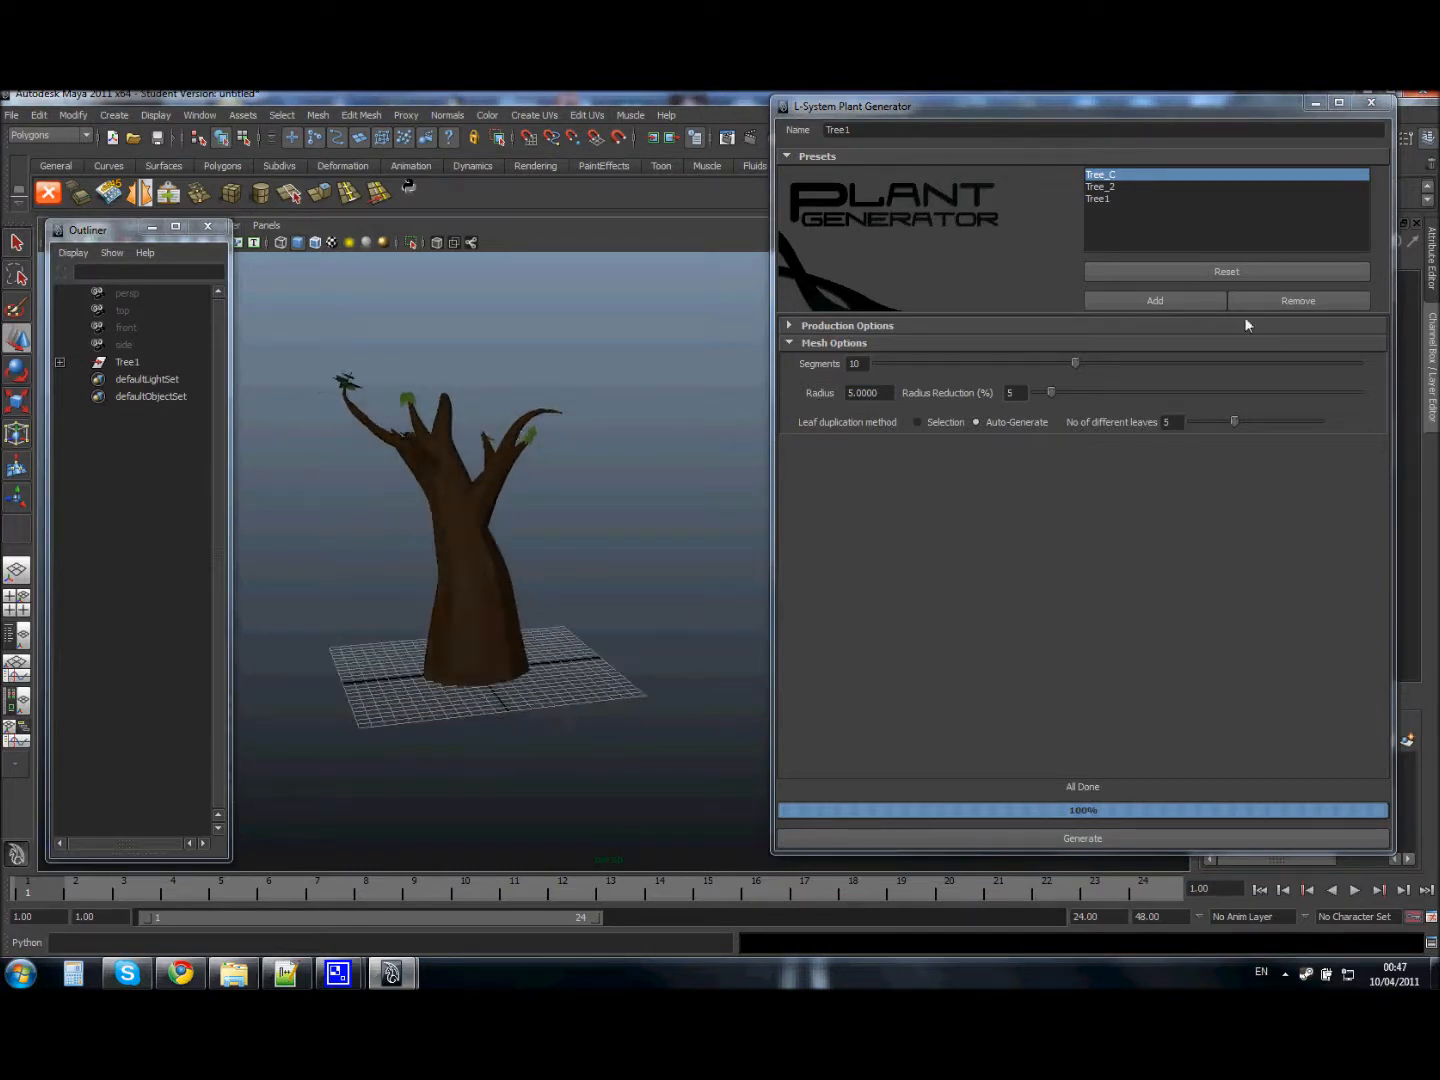
Reset the settings to the Tree_C preset, regenerate Tree1, and inspect its branches and leaves from several angles
click(1243, 280)
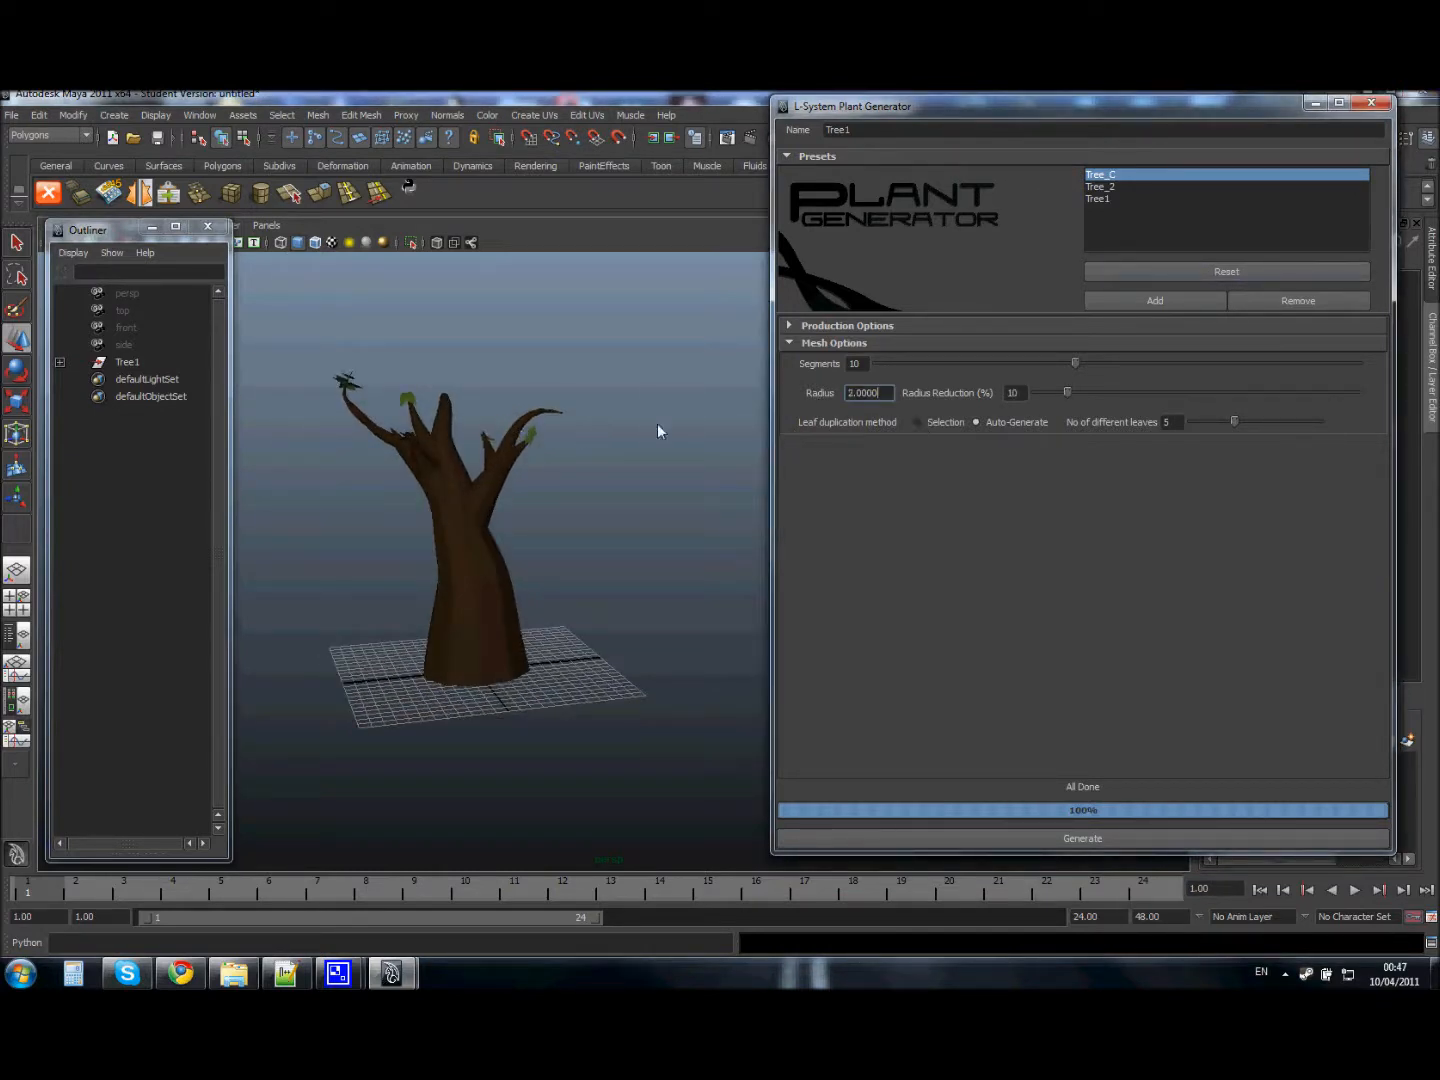
click(1146, 836)
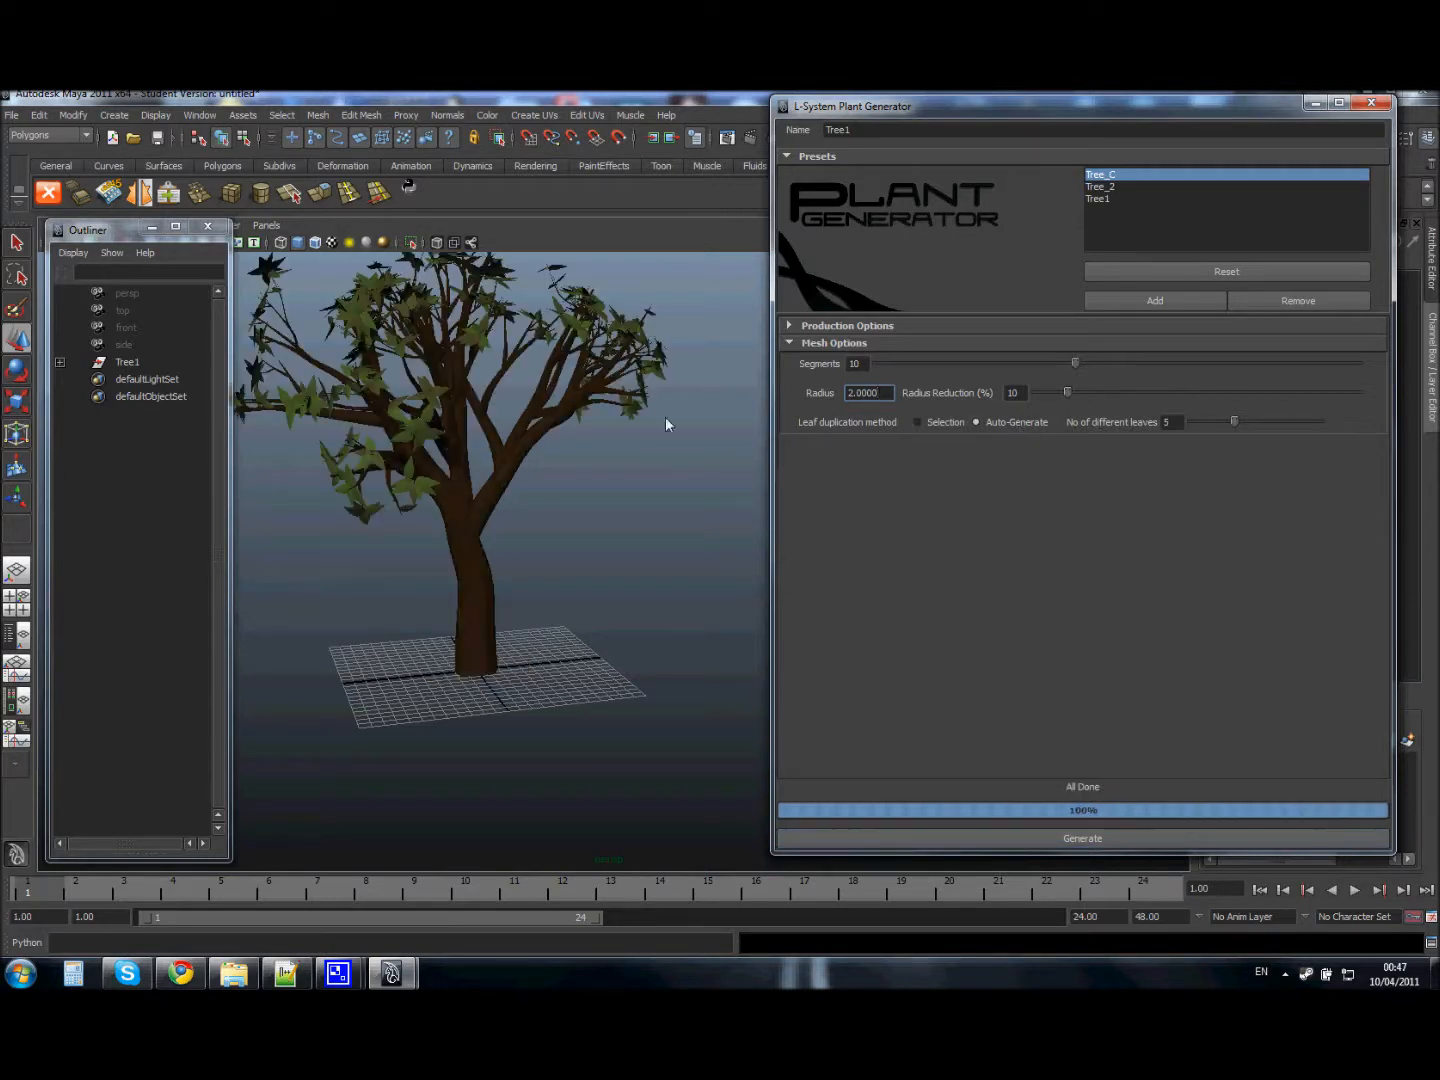
alt+drag(455, 430, 562, 457)
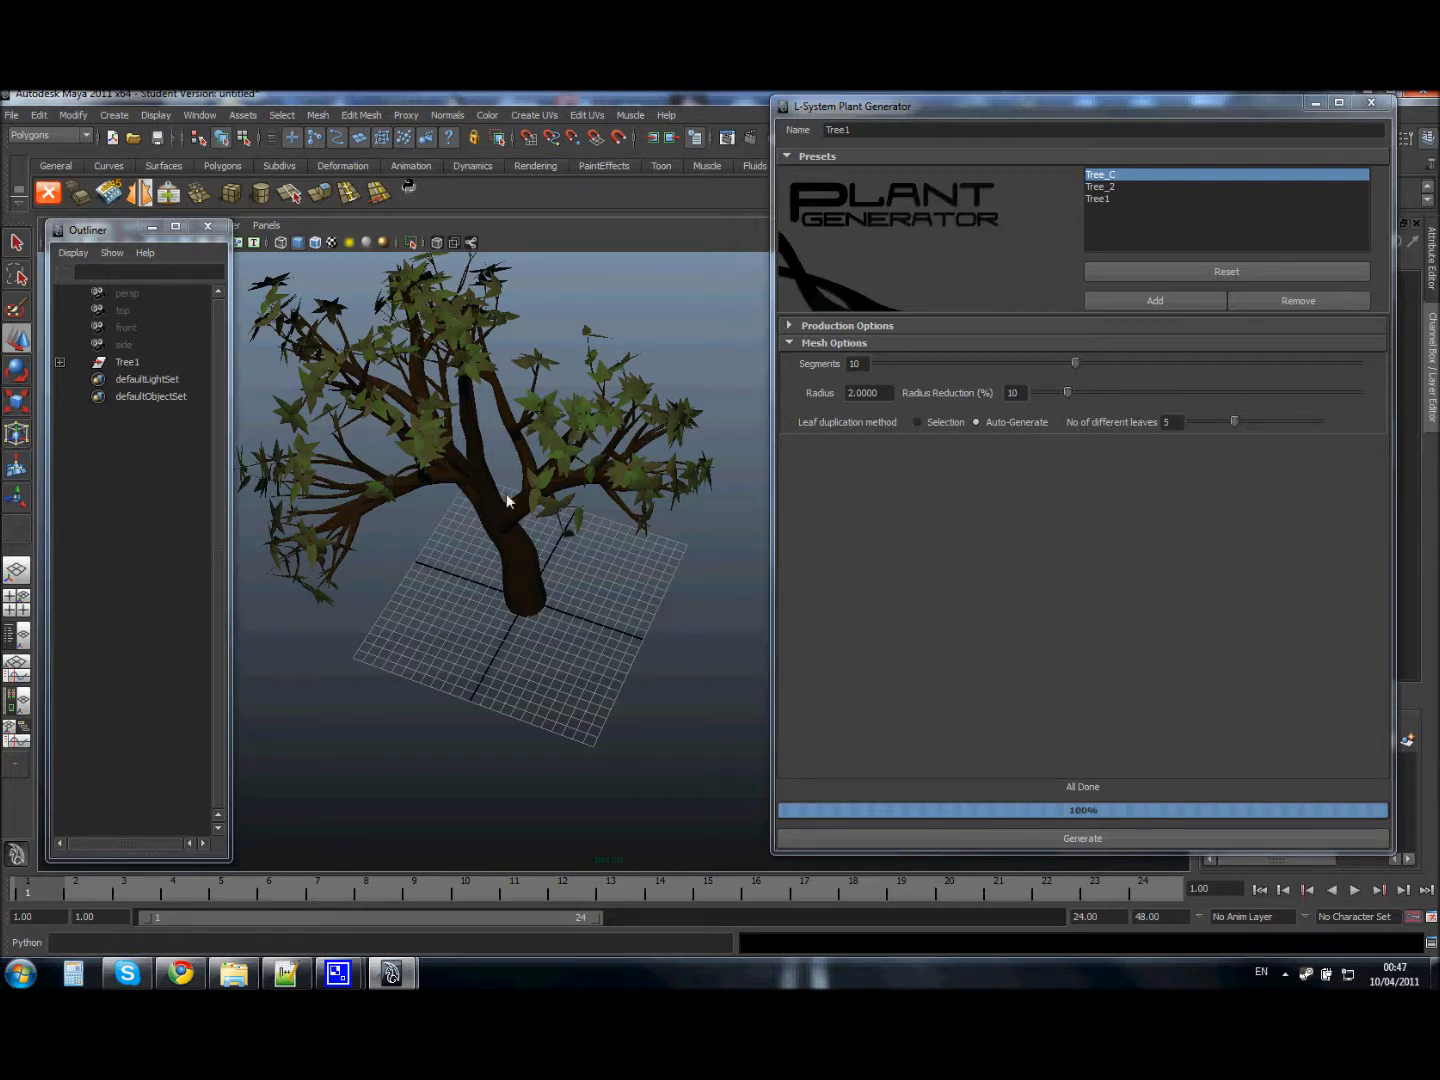
alt+drag(463, 459, 627, 423)
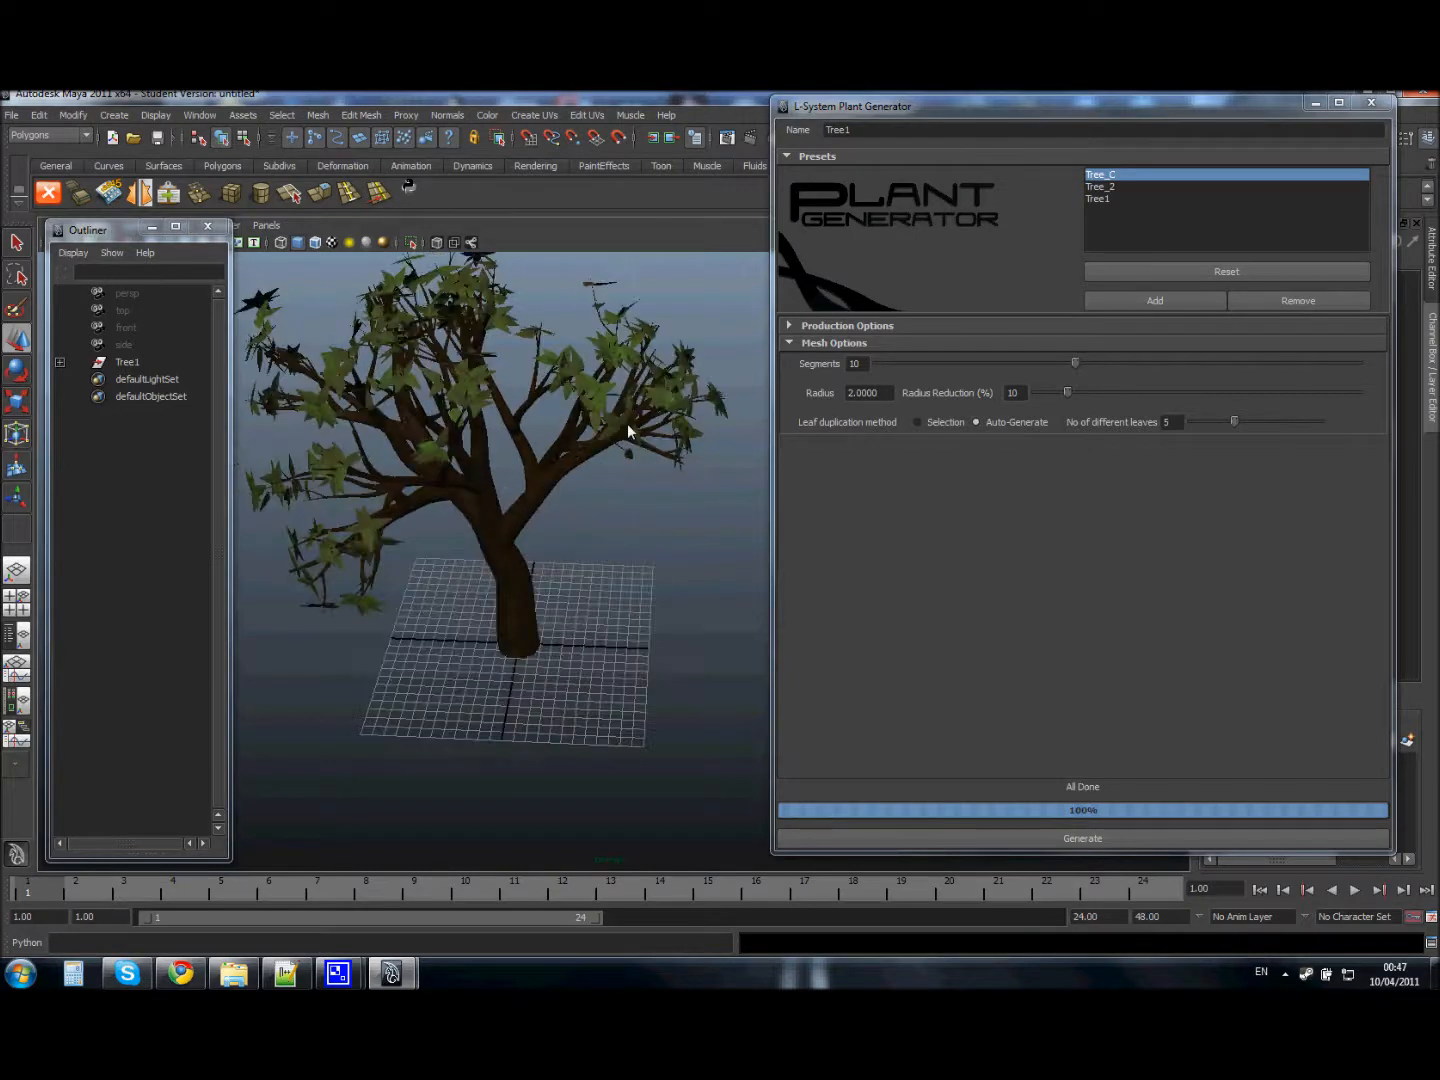
alt+right_drag(553, 479, 470, 476)
alt+drag(470, 476, 481, 438)
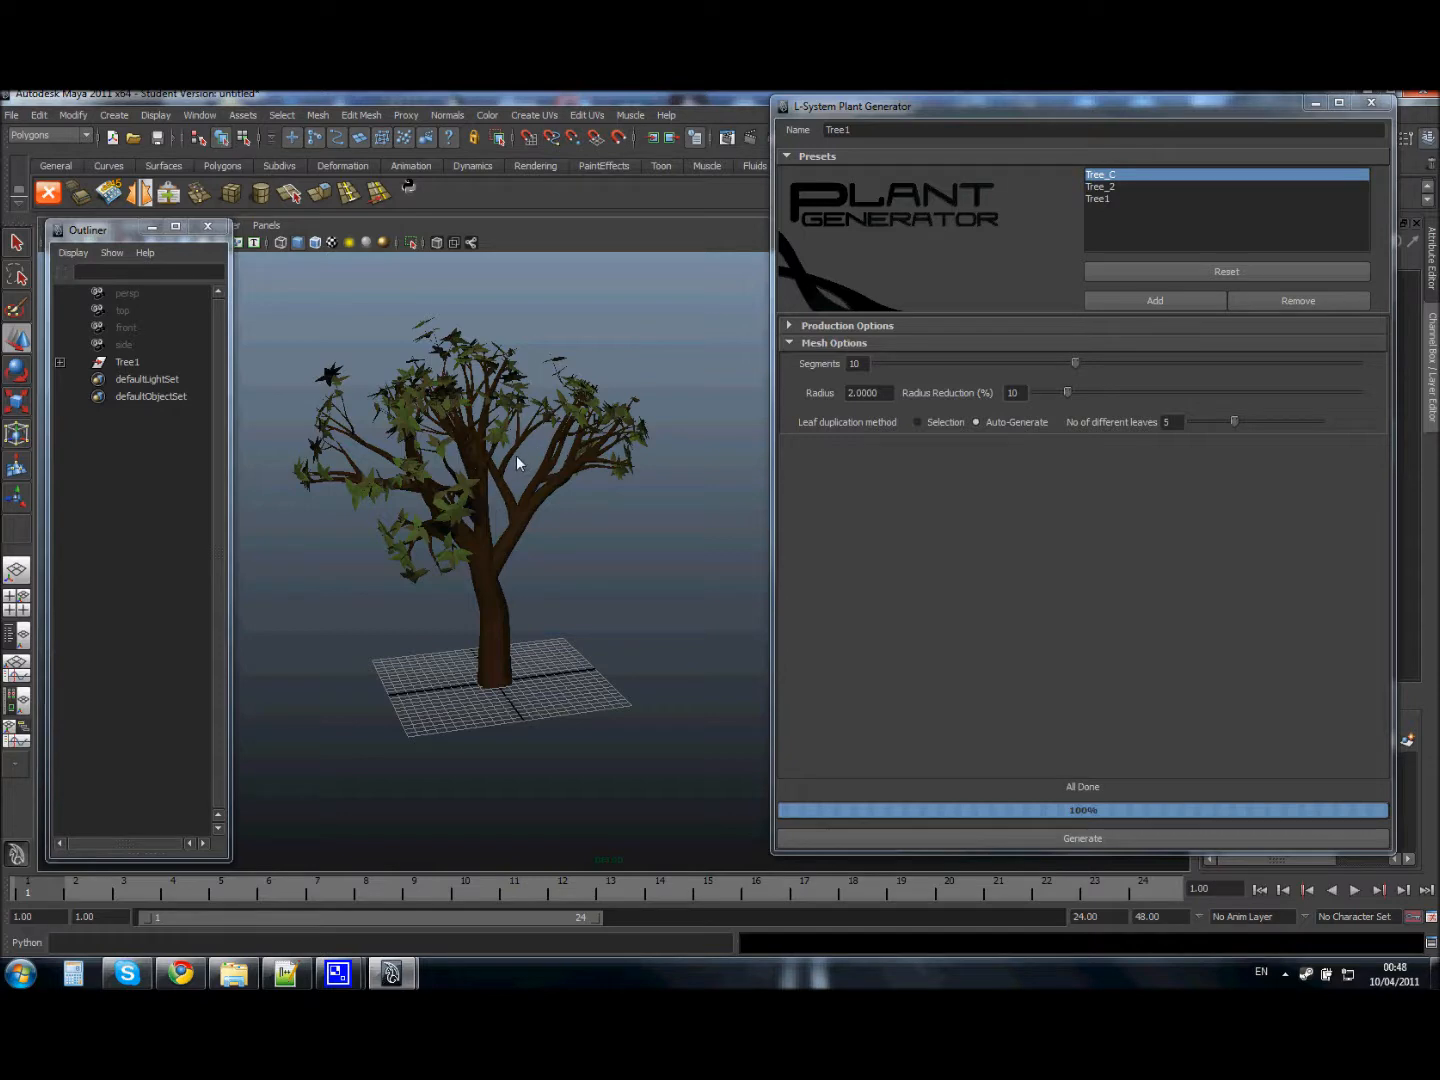
alt+drag(523, 463, 399, 382)
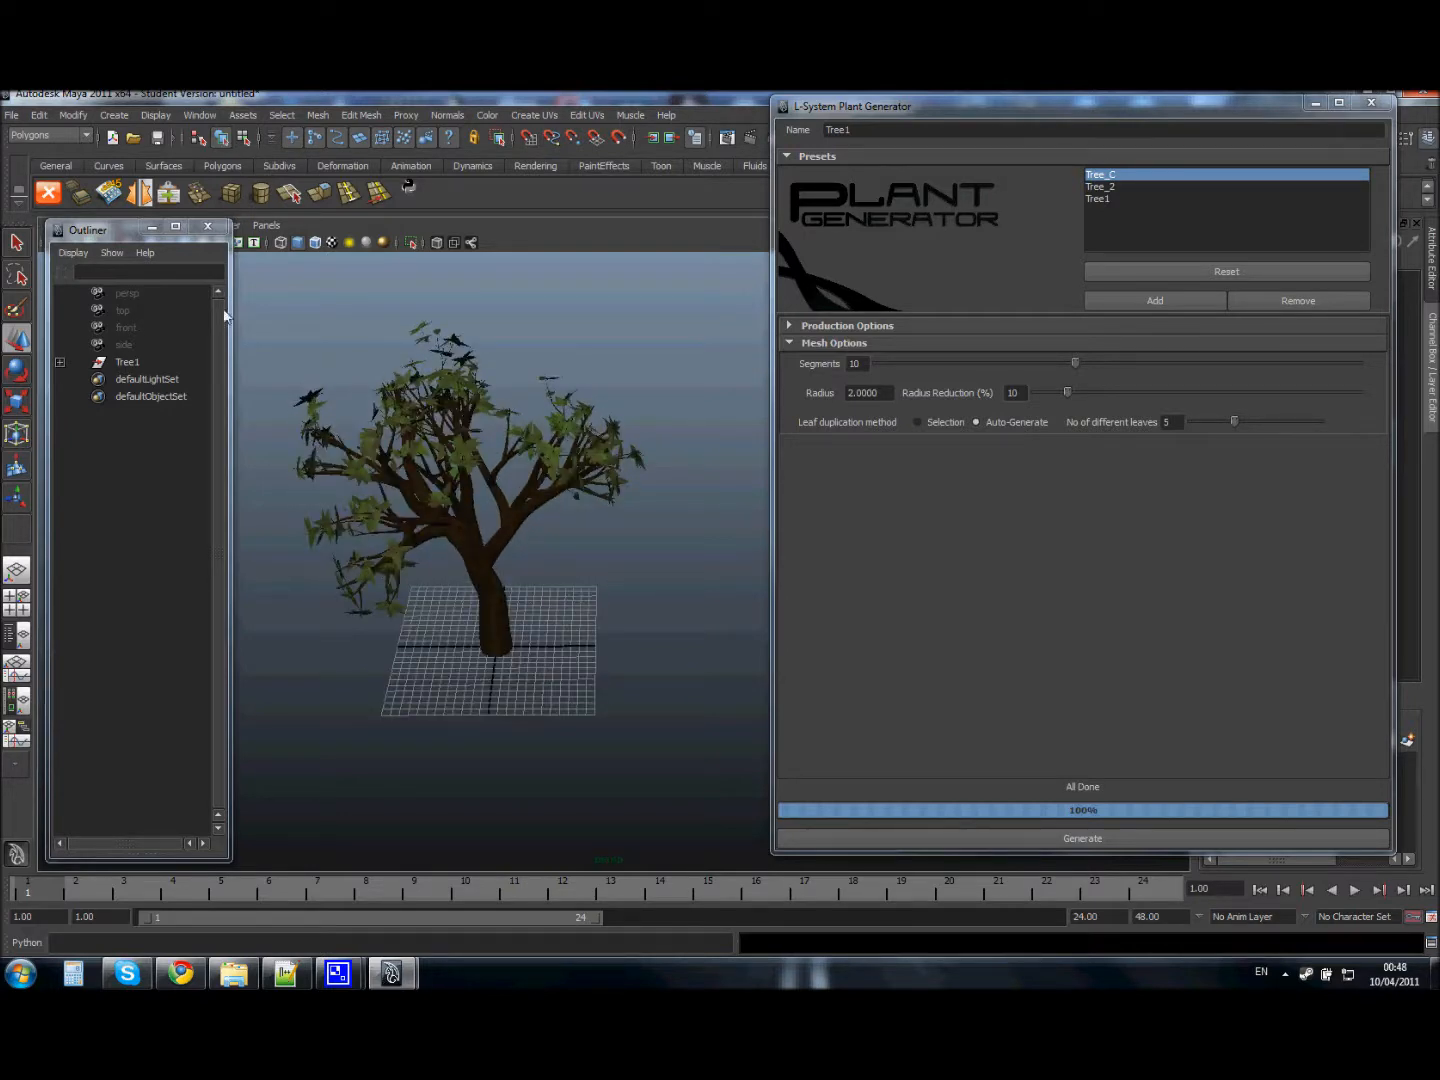
Set the leaf duplication method to Selection and the L-system depth to 5
click(924, 422)
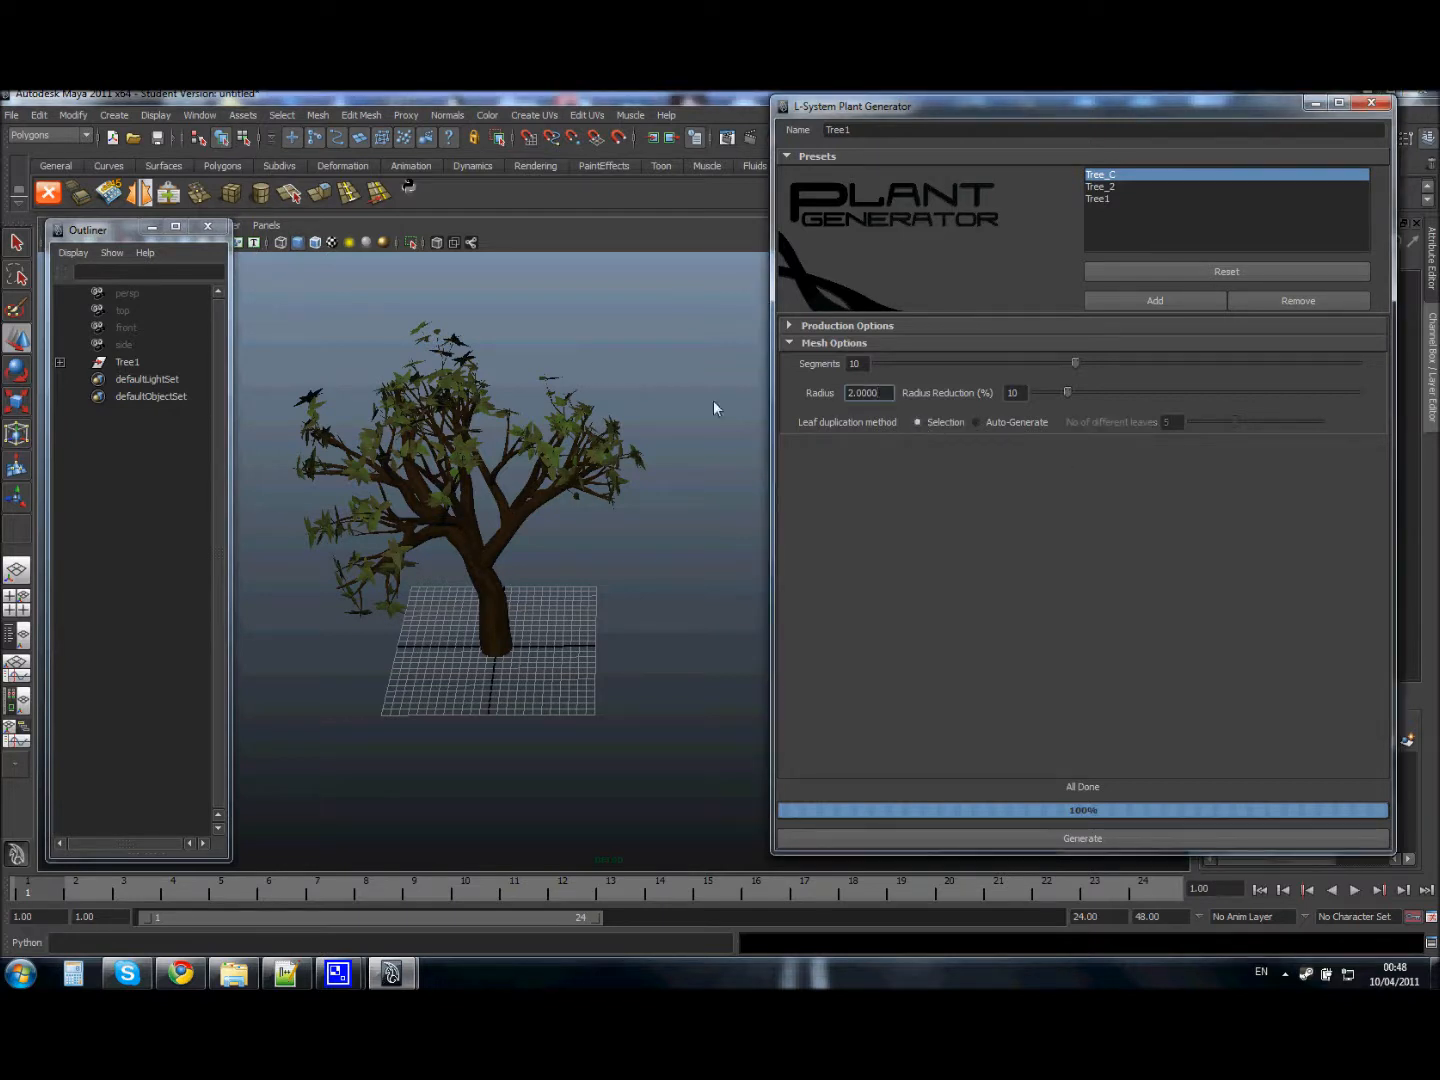
click(787, 326)
drag(1150, 507, 1099, 504)
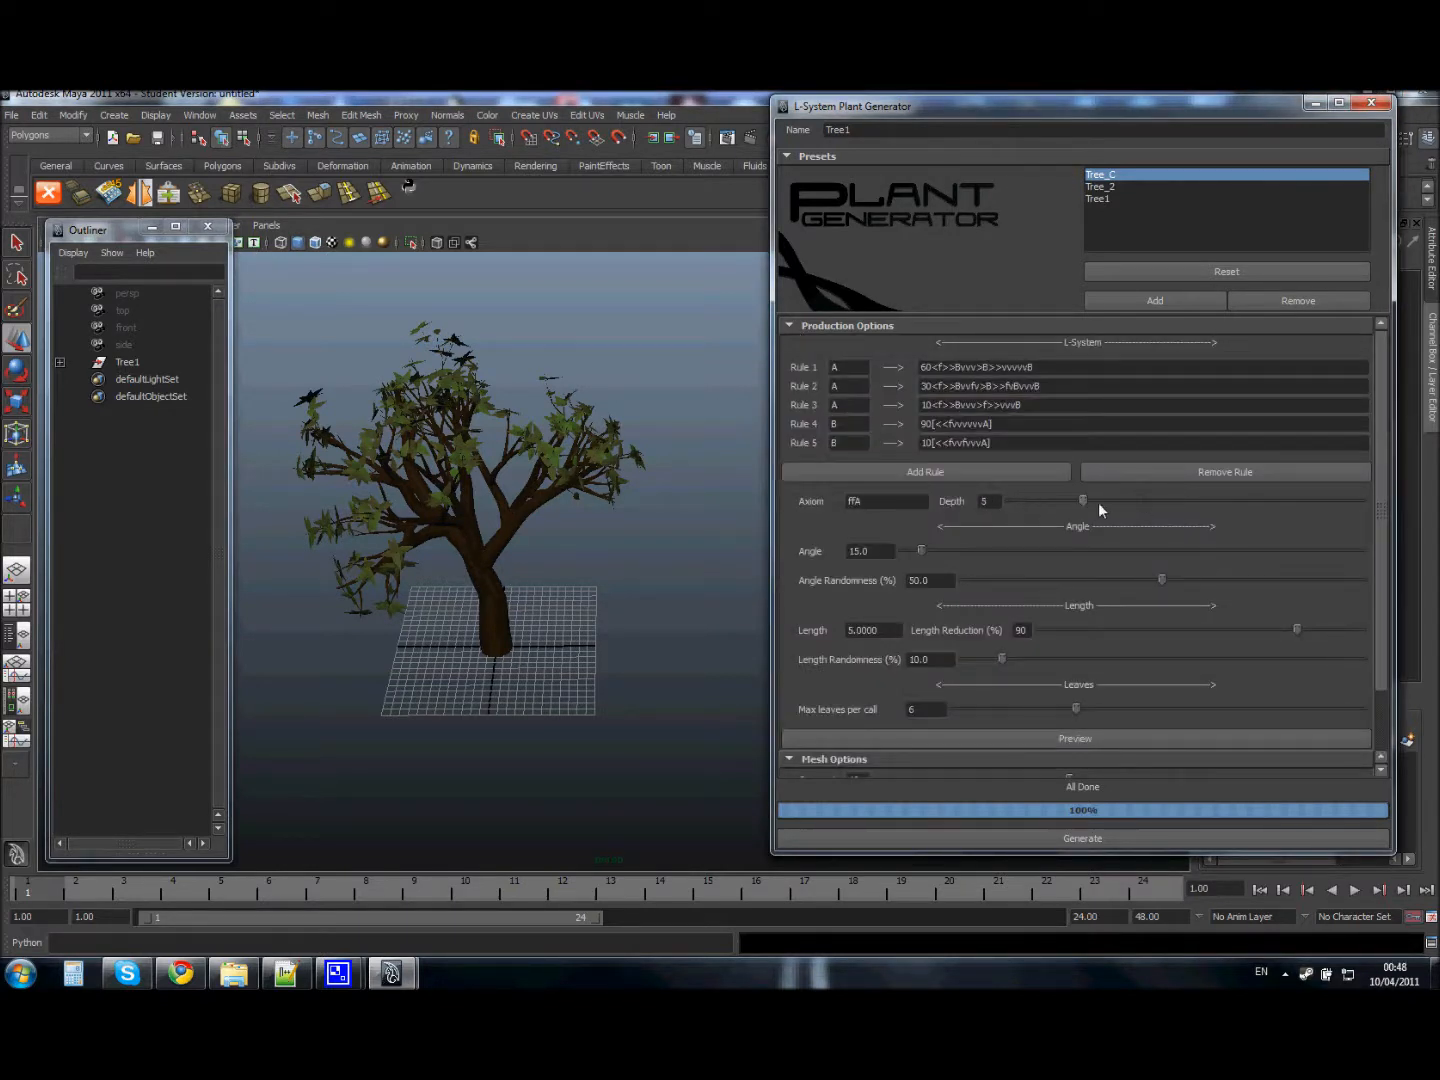
Preview Tree1 at an L-system depth of 7 and select one of its leaf dummies
click(1092, 738)
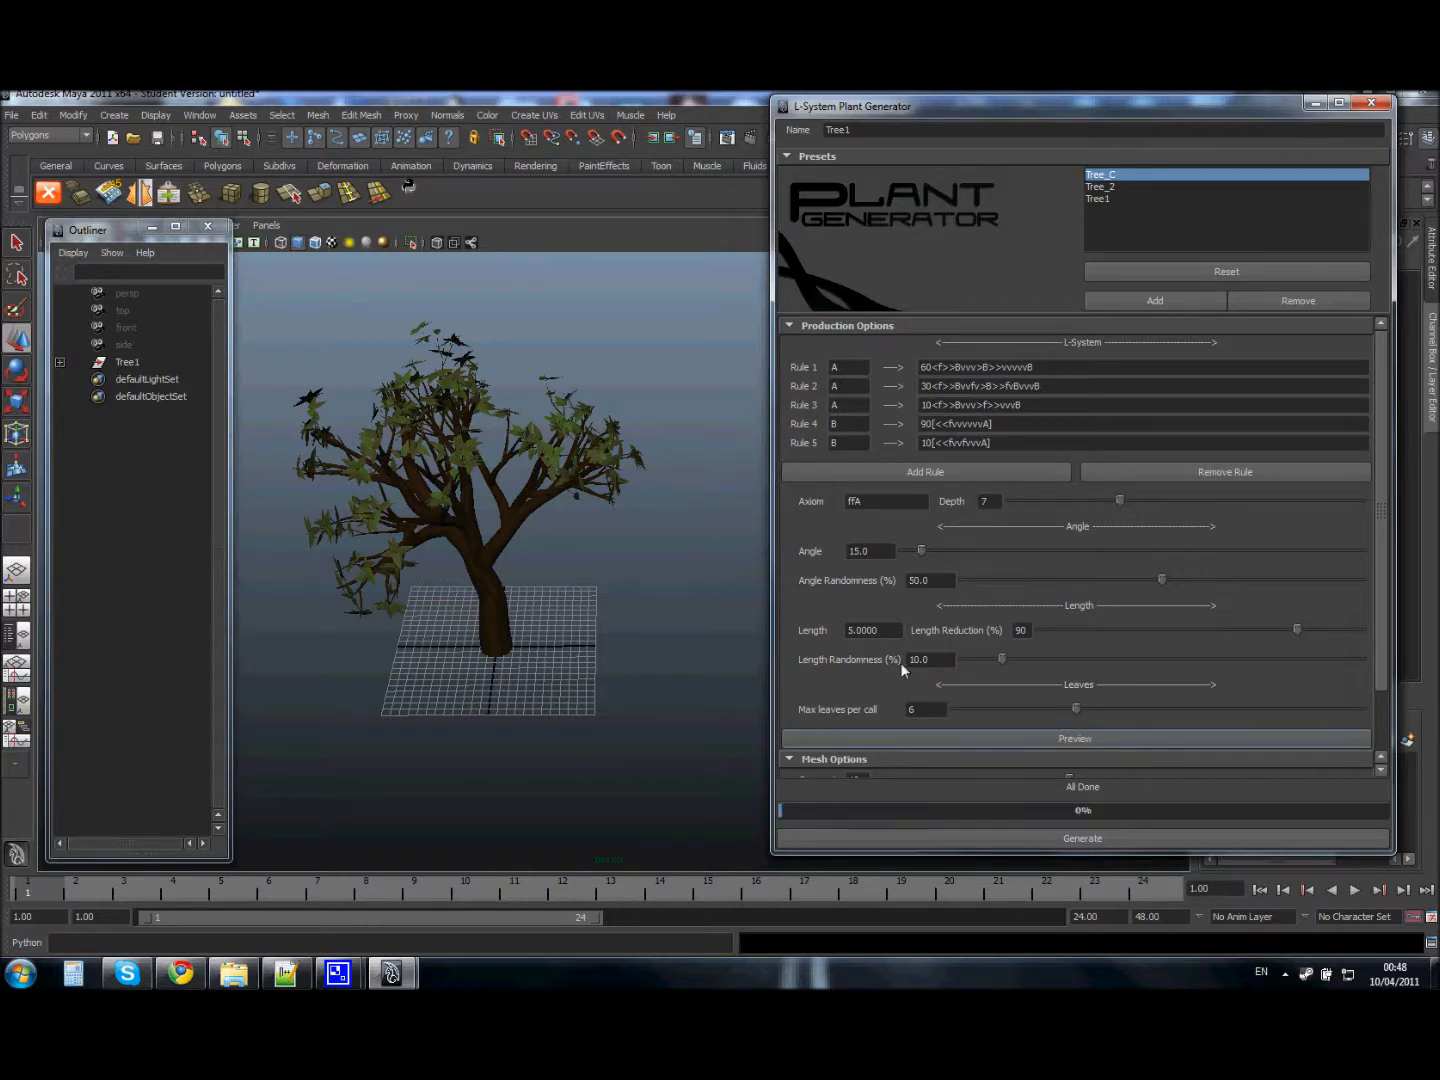
alt+right_drag(514, 466, 598, 611)
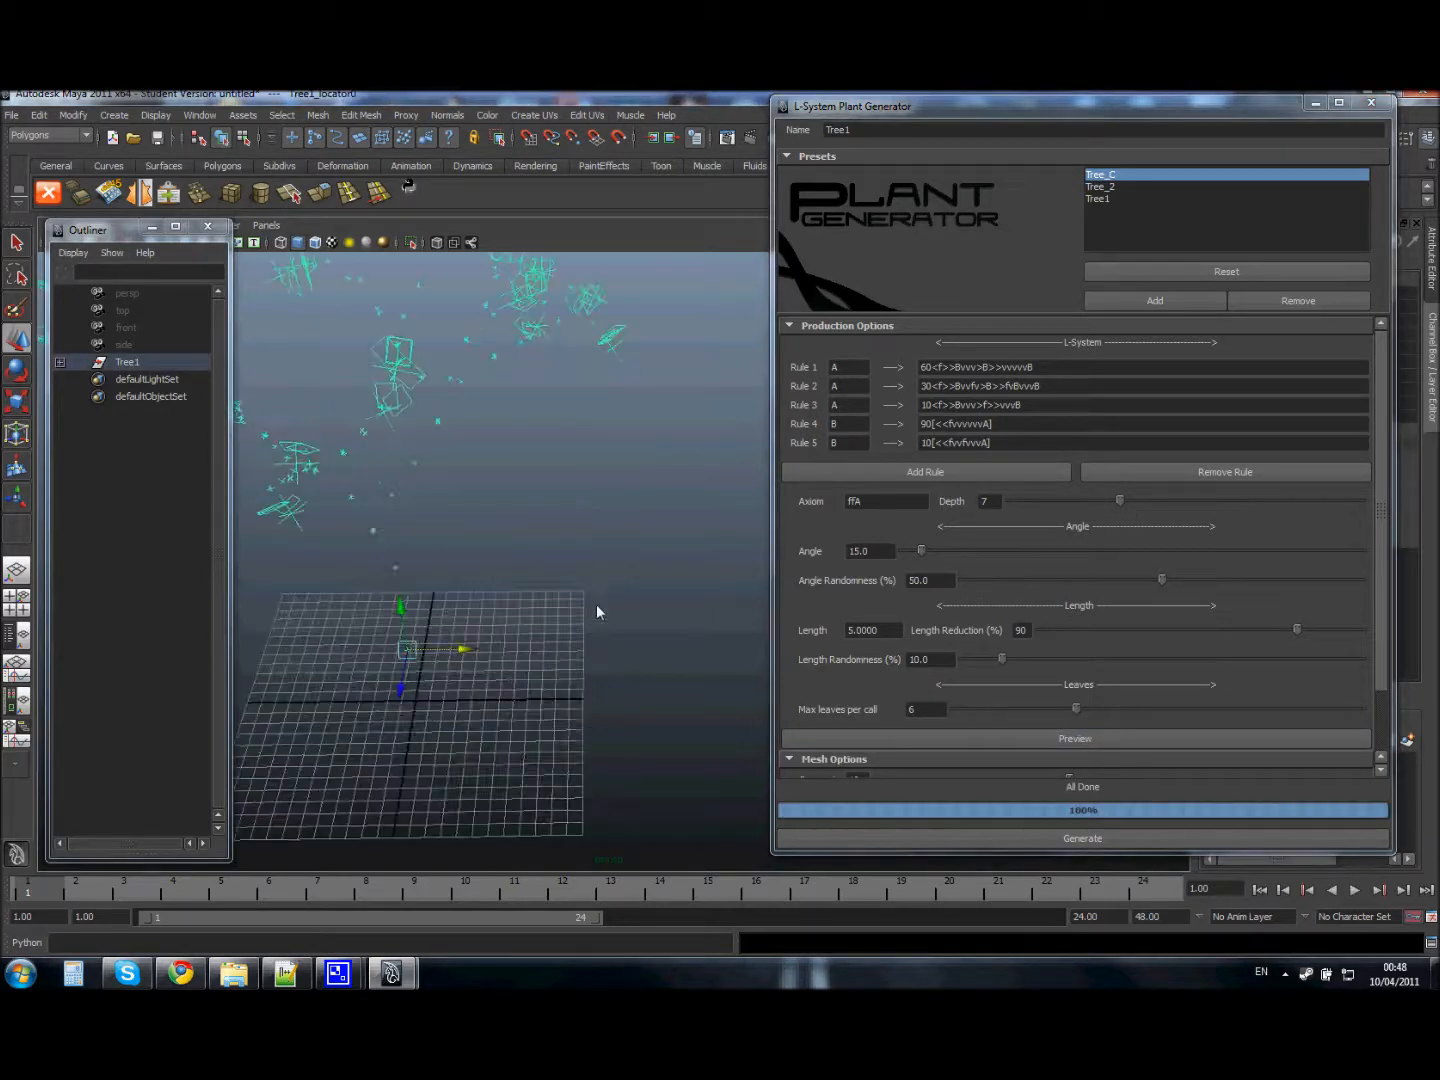
click(466, 450)
click(401, 398)
Examine the layout of the previewed locators and leaf dummies from several angles and distances
alt+drag(419, 403, 533, 443)
alt+right_drag(459, 433, 545, 397)
alt+middle_drag(434, 368, 474, 494)
alt+right_drag(535, 437, 485, 395)
alt+middle_drag(440, 385, 476, 450)
alt+drag(544, 490, 537, 385)
alt+right_drag(536, 384, 554, 464)
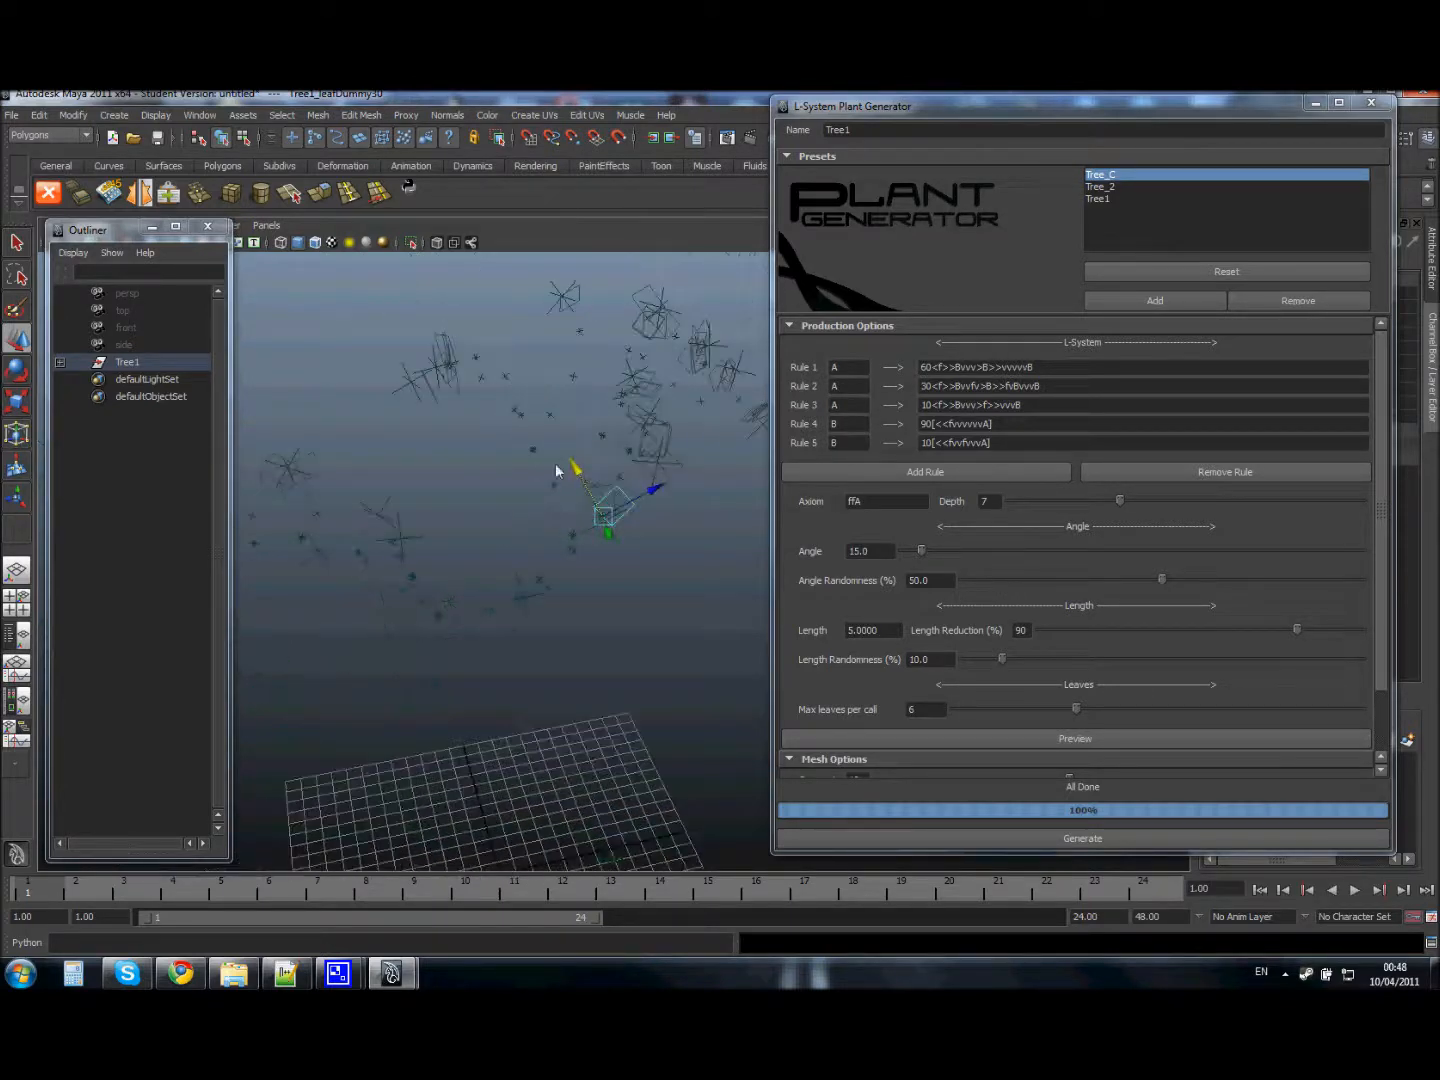
alt+right_drag(625, 530, 545, 461)
mouse_move(545, 461)
alt+mouse_down()
mouse_move(477, 526)
mouse_move(546, 472)
alt+mouse_up()
alt+right_drag(545, 473, 387, 354)
alt+drag(388, 354, 492, 378)
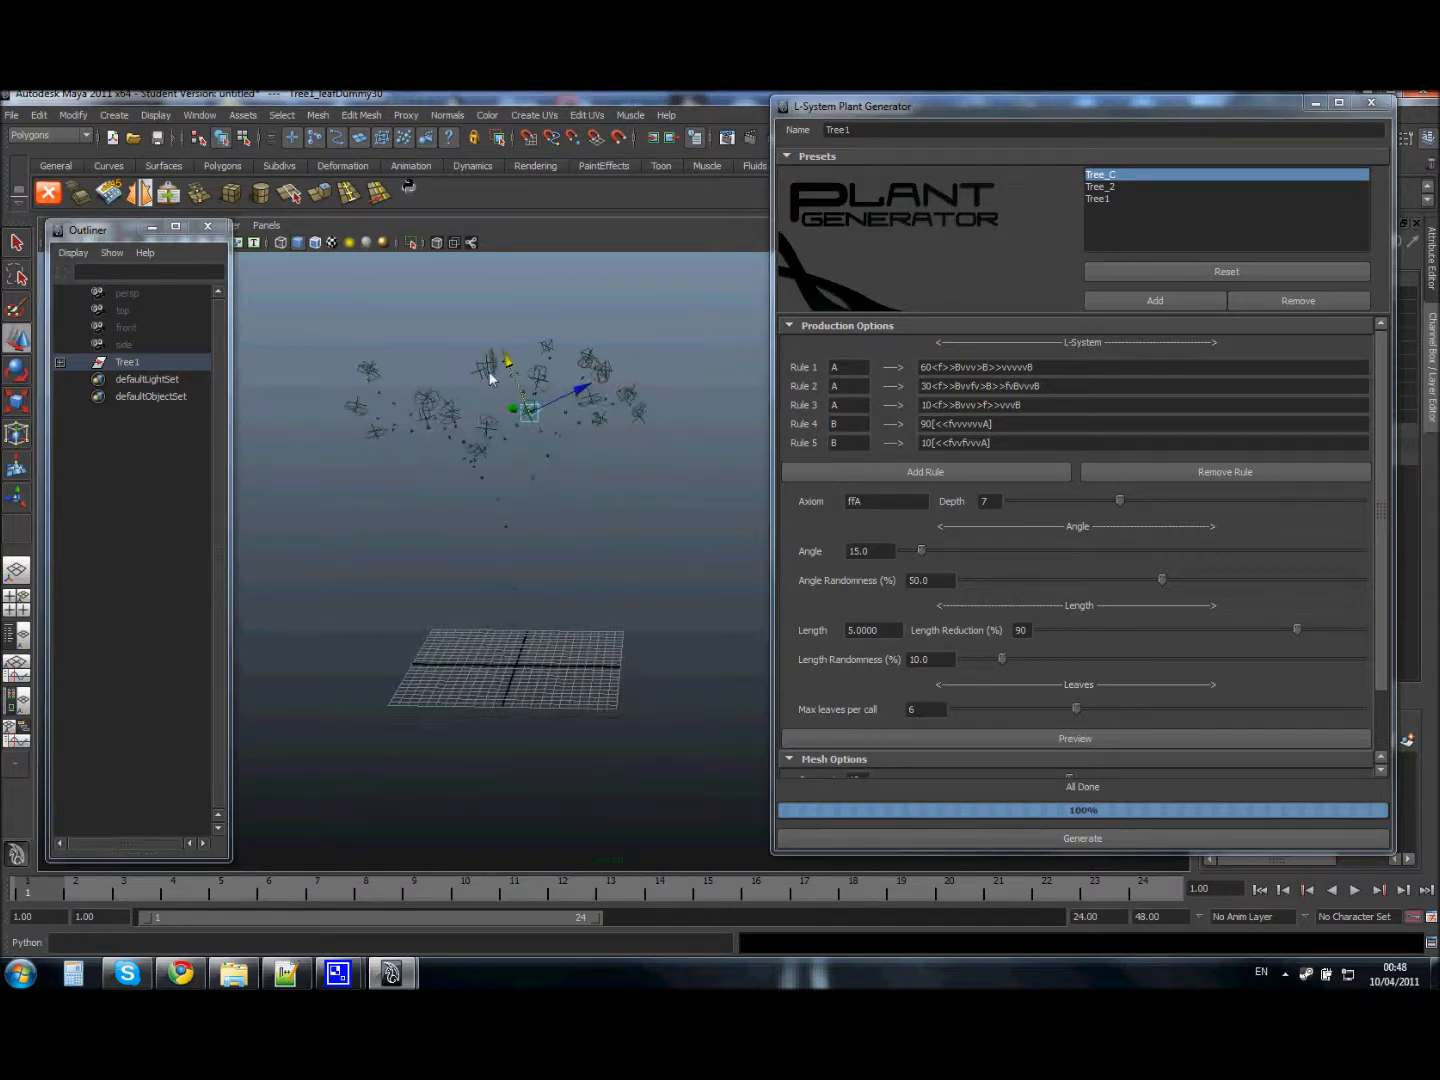
alt+drag(574, 439, 530, 440)
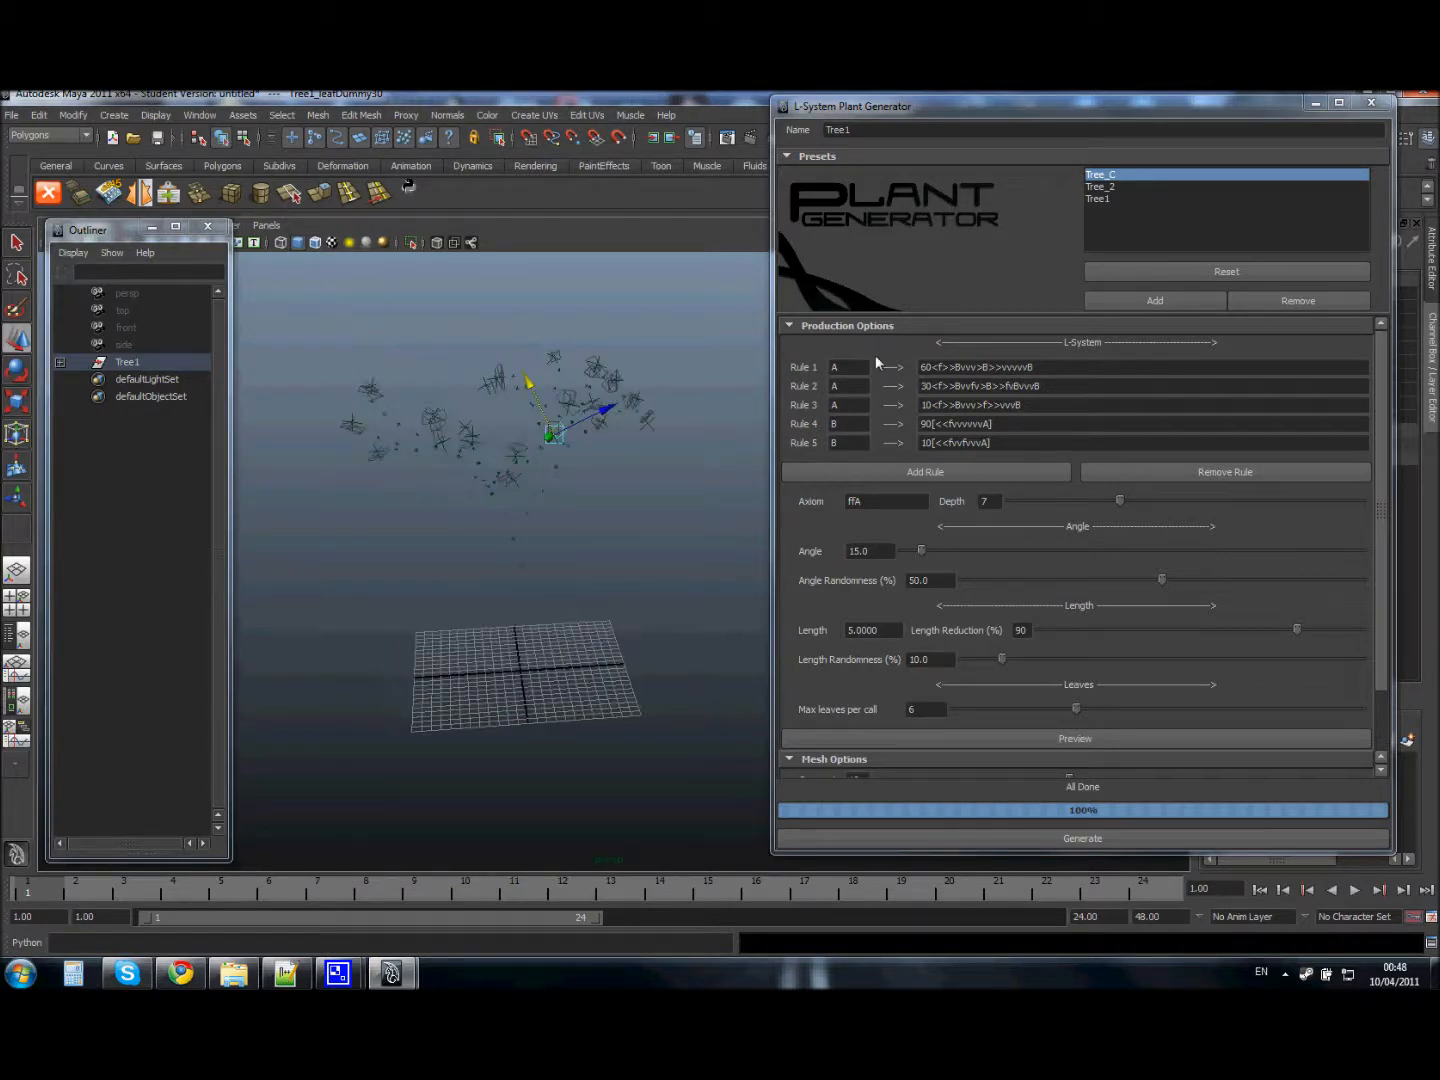
Set the leaf duplication method to Auto-Generate with 5 different leaves and generate Tree1
click(790, 325)
click(976, 423)
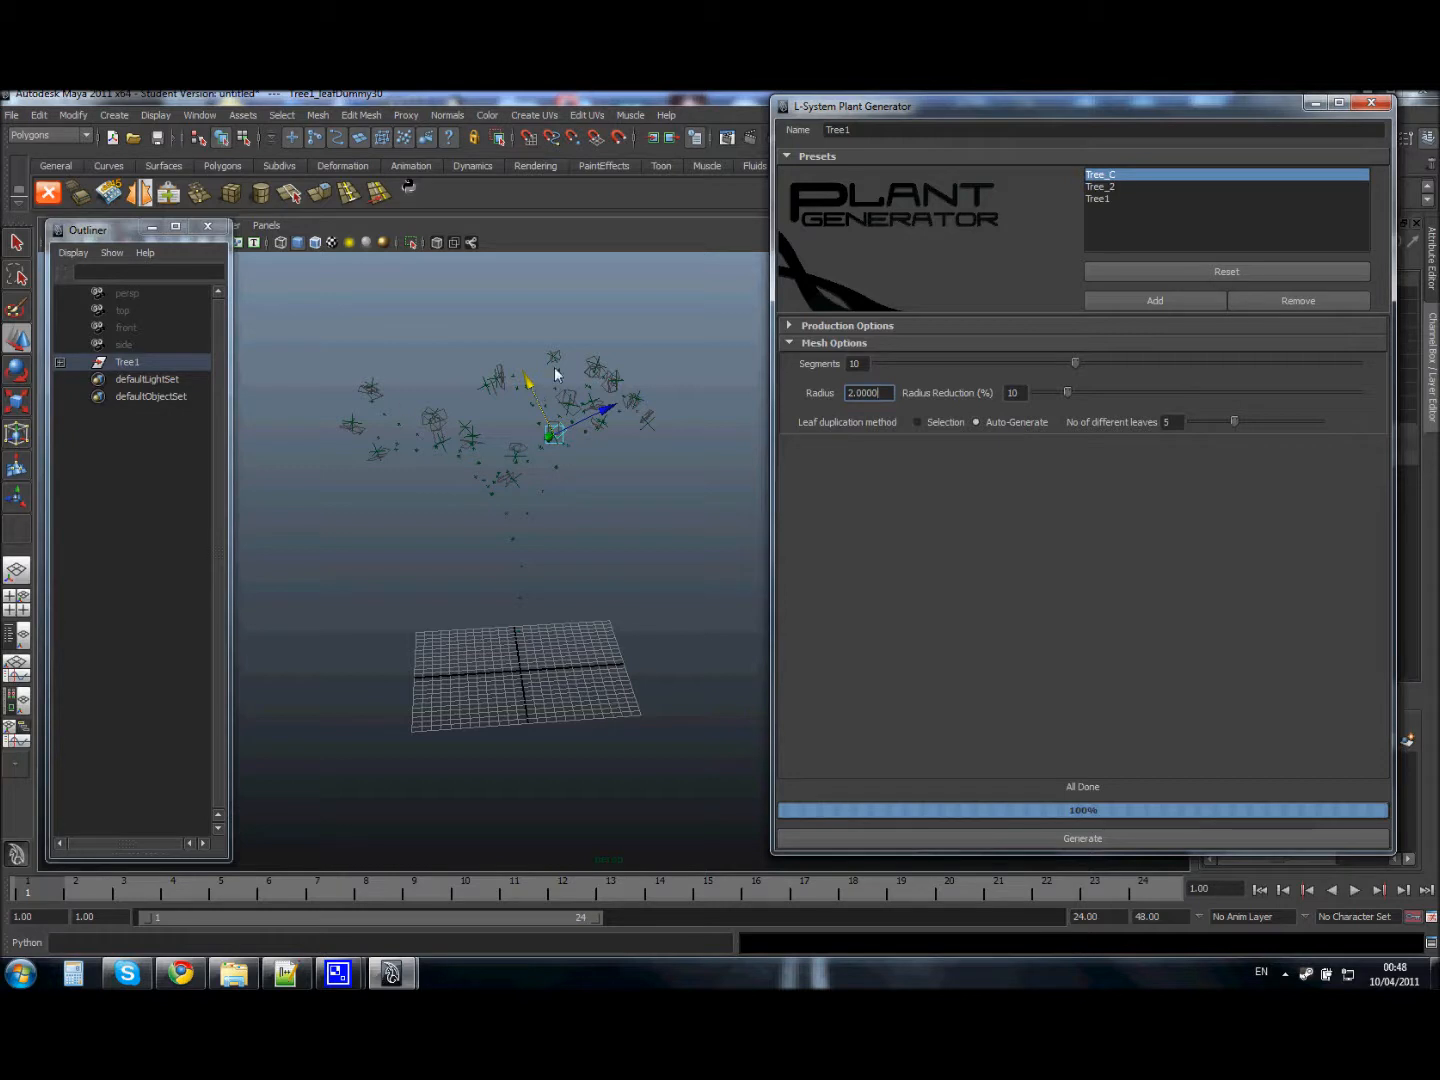
click(926, 424)
click(1010, 423)
click(1115, 834)
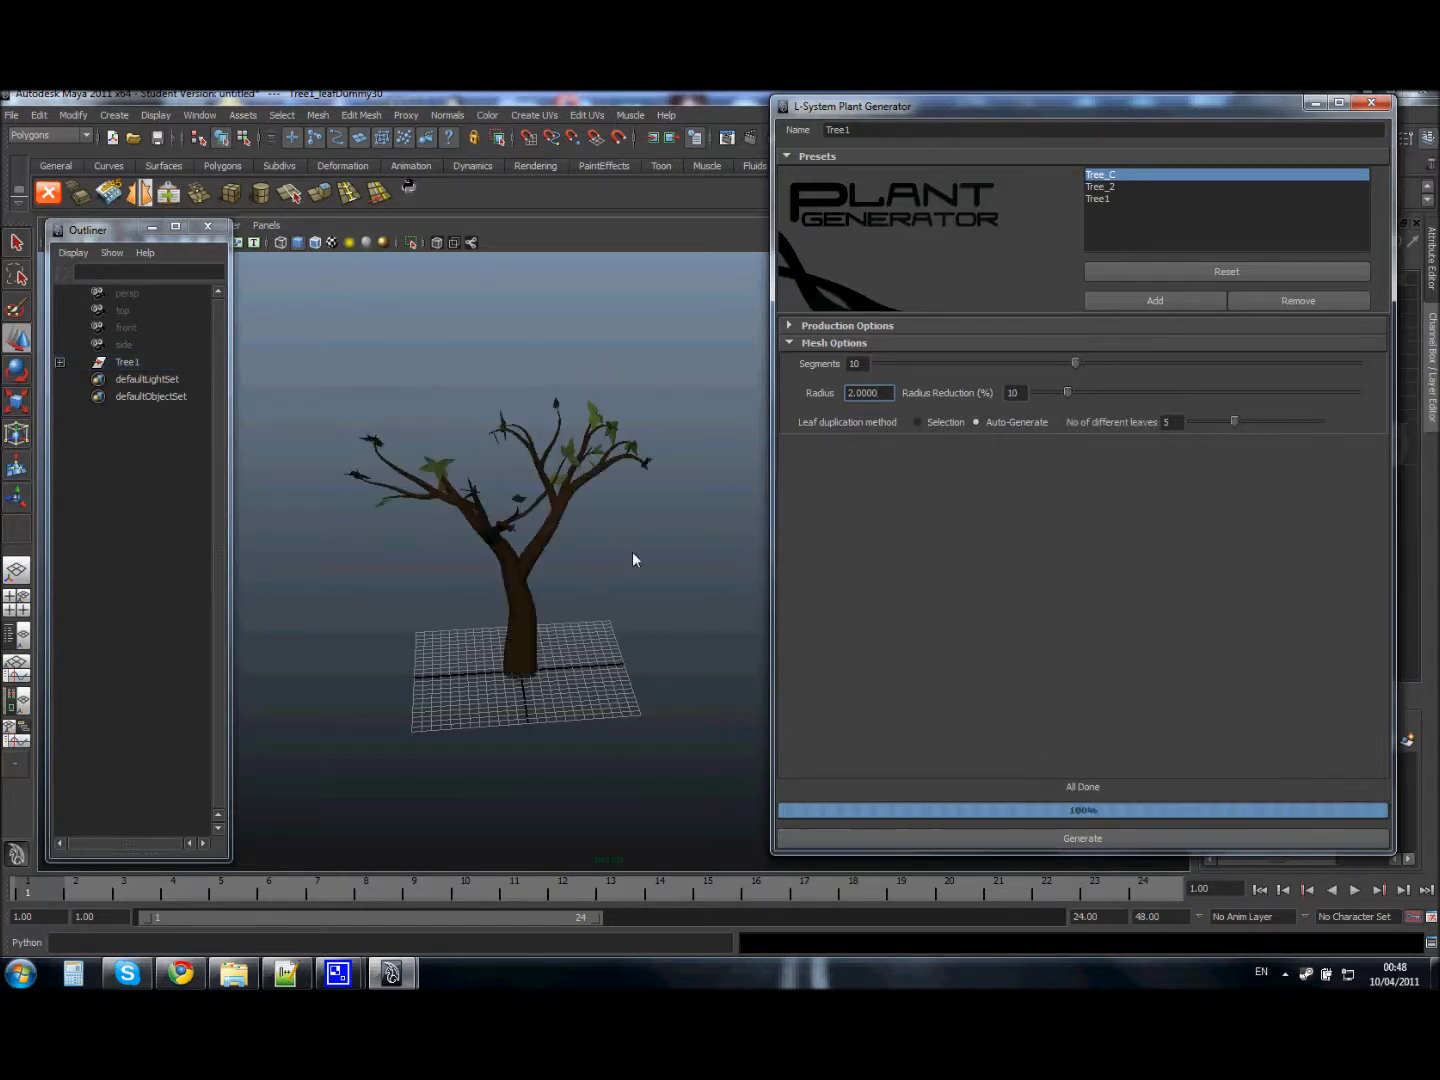
mouse_move(554, 428)
alt+mouse_down()
mouse_move(419, 483)
mouse_move(544, 433)
alt+mouse_up()
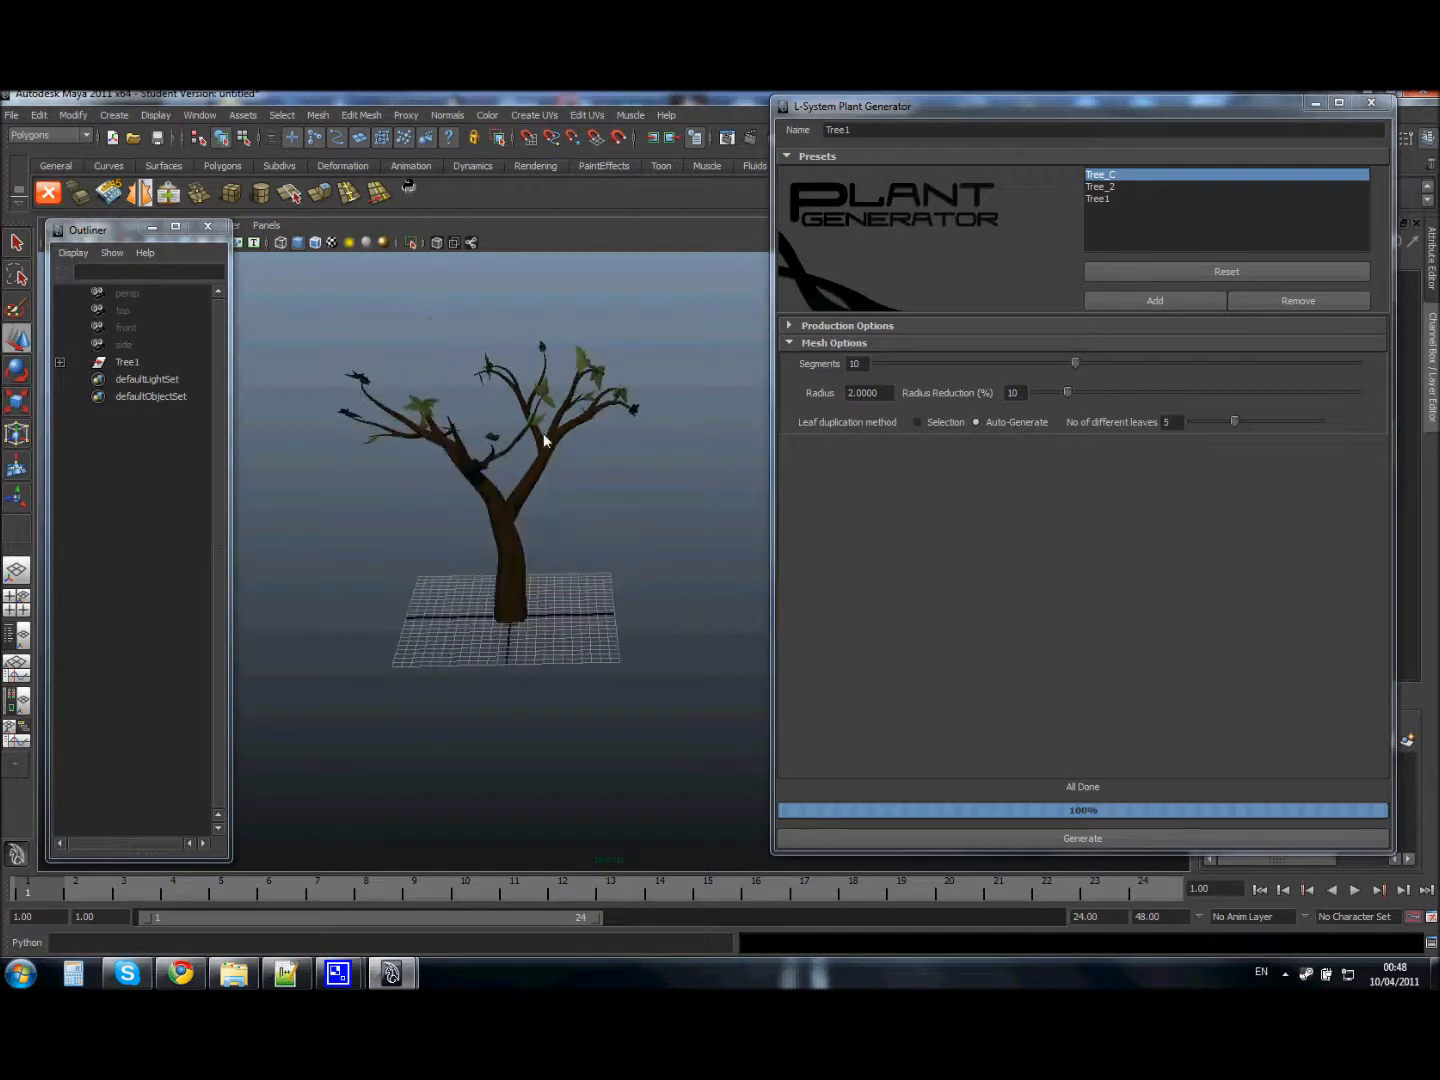
Switch the leaf duplication method to Selection and create a polygon cube in a cleared scene
click(917, 422)
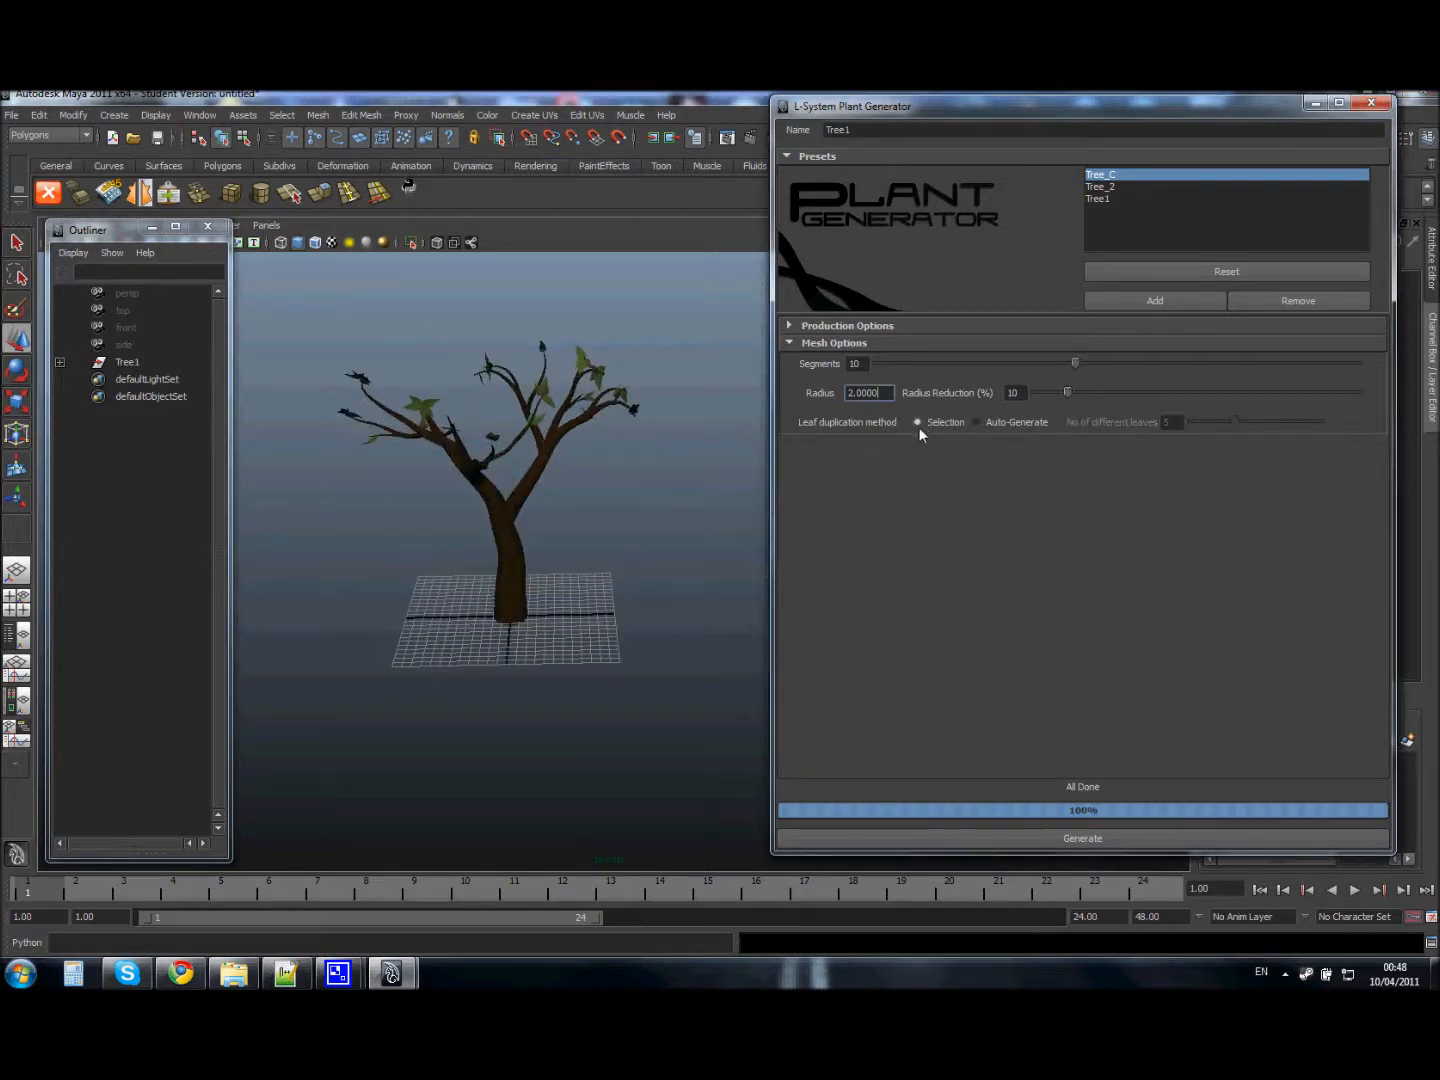
click(241, 195)
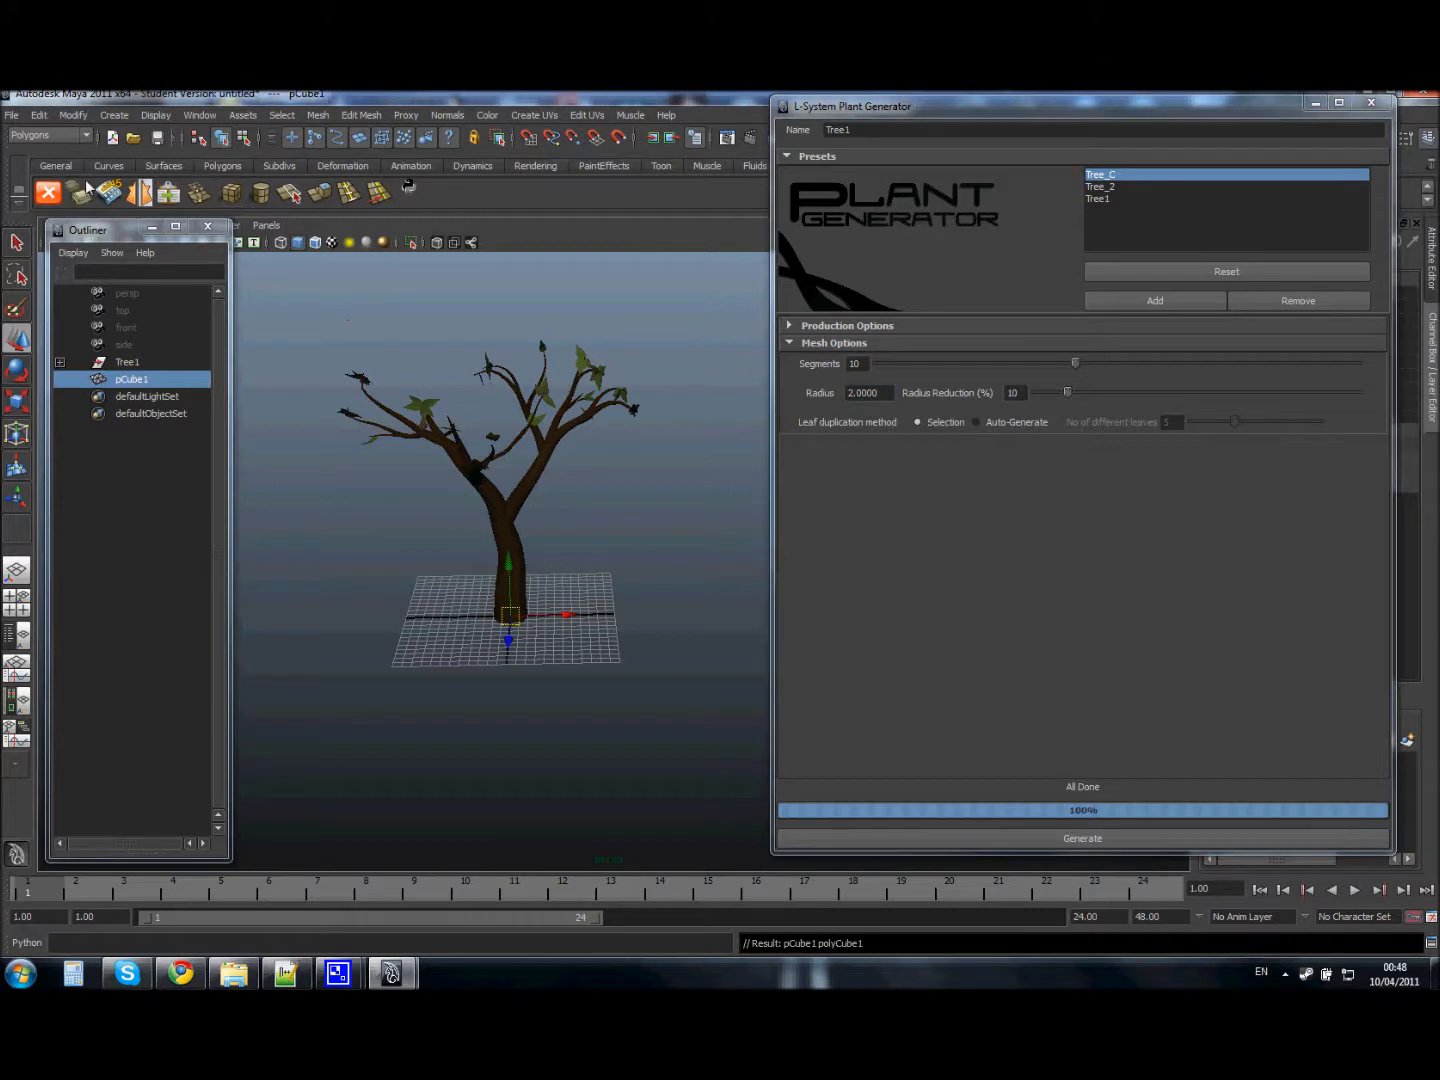
click(49, 191)
click(232, 200)
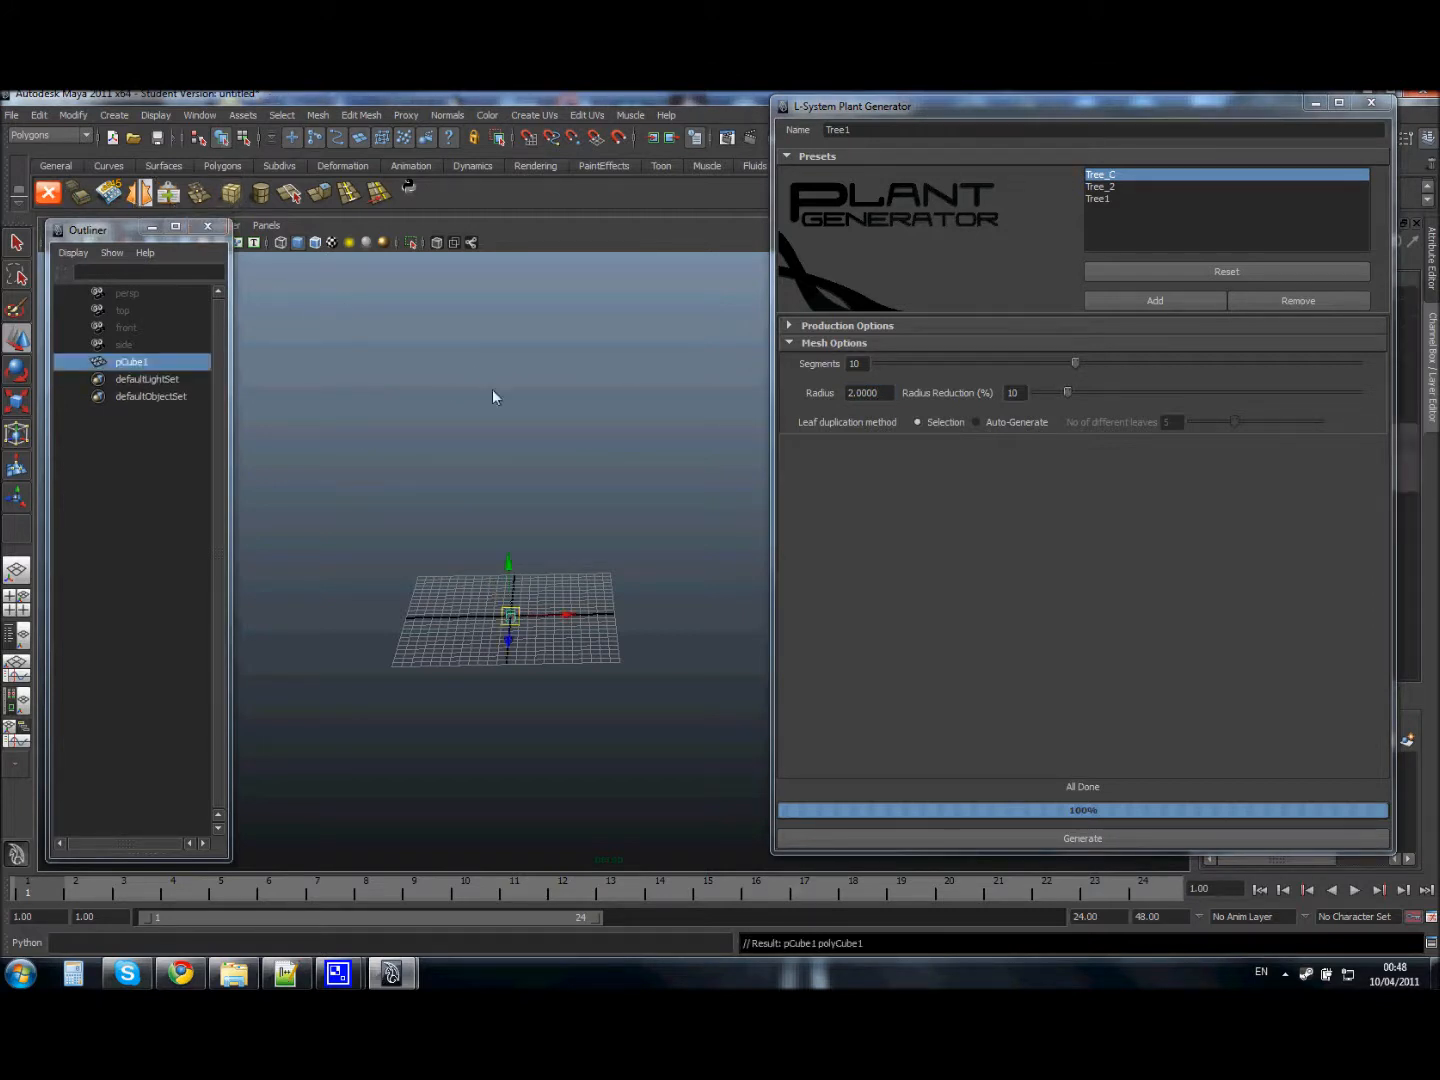
Scale the cube into a leaf-like slab by flattening its height and stretching it along the Z axis
alt+right_drag(443, 508, 501, 447)
alt+middle_drag(478, 564, 562, 522)
alt+drag(563, 522, 547, 556)
alt+right_drag(546, 556, 588, 660)
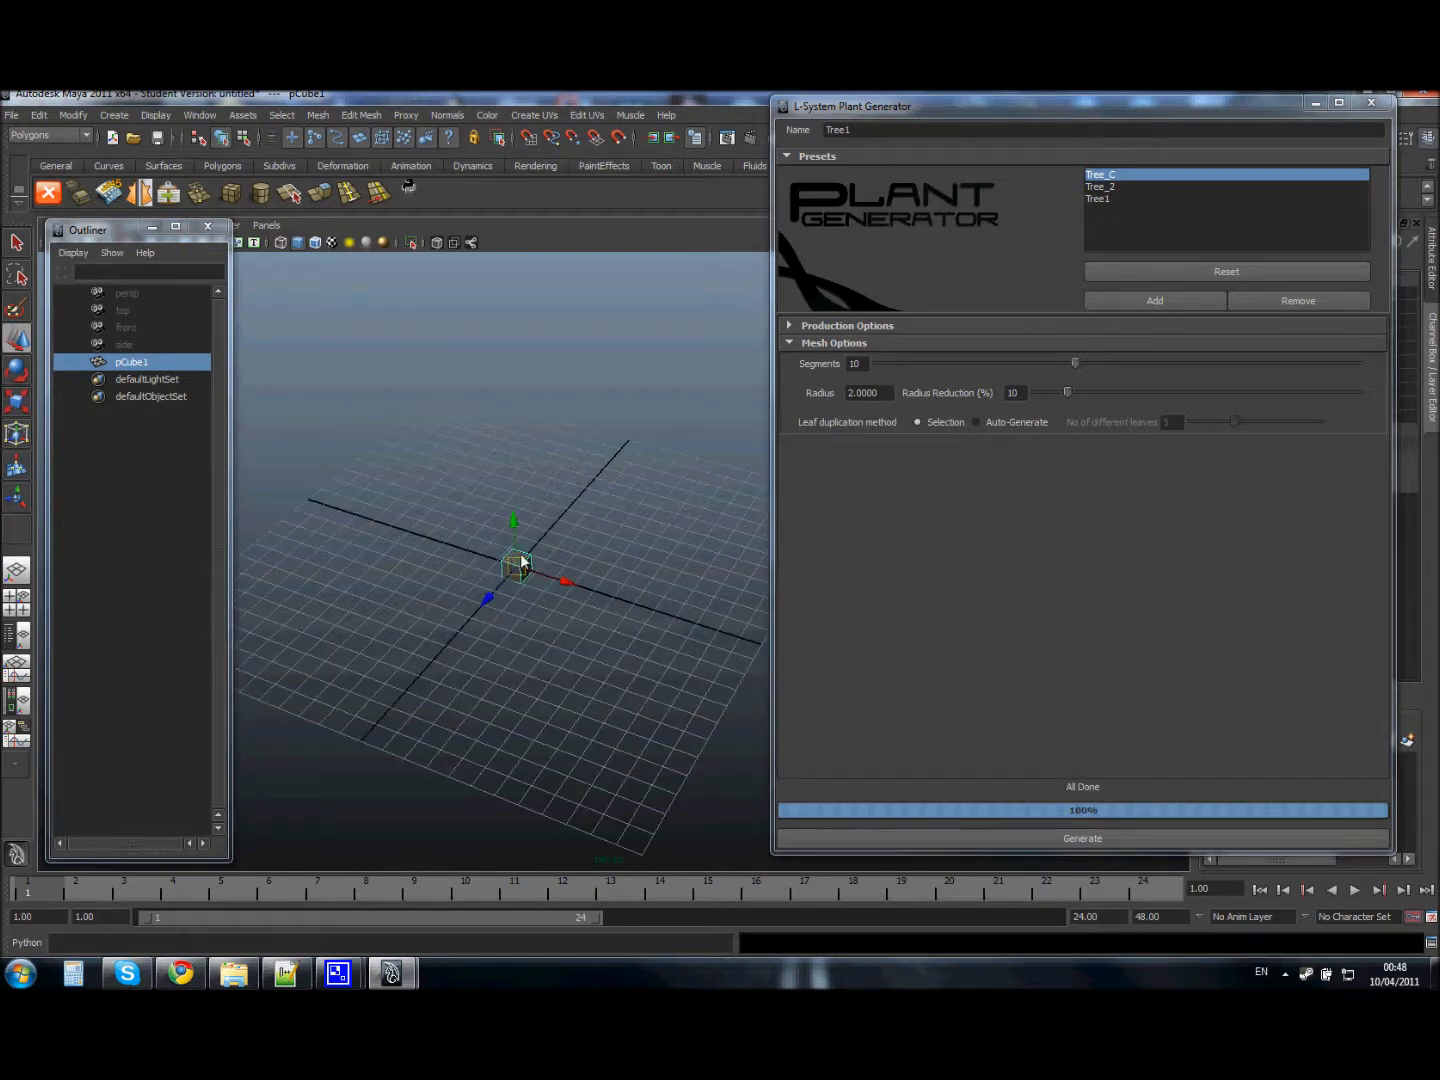
key(r)
drag(516, 499, 518, 551)
drag(479, 613, 446, 647)
alt+drag(544, 567, 472, 509)
alt+drag(622, 437, 438, 553)
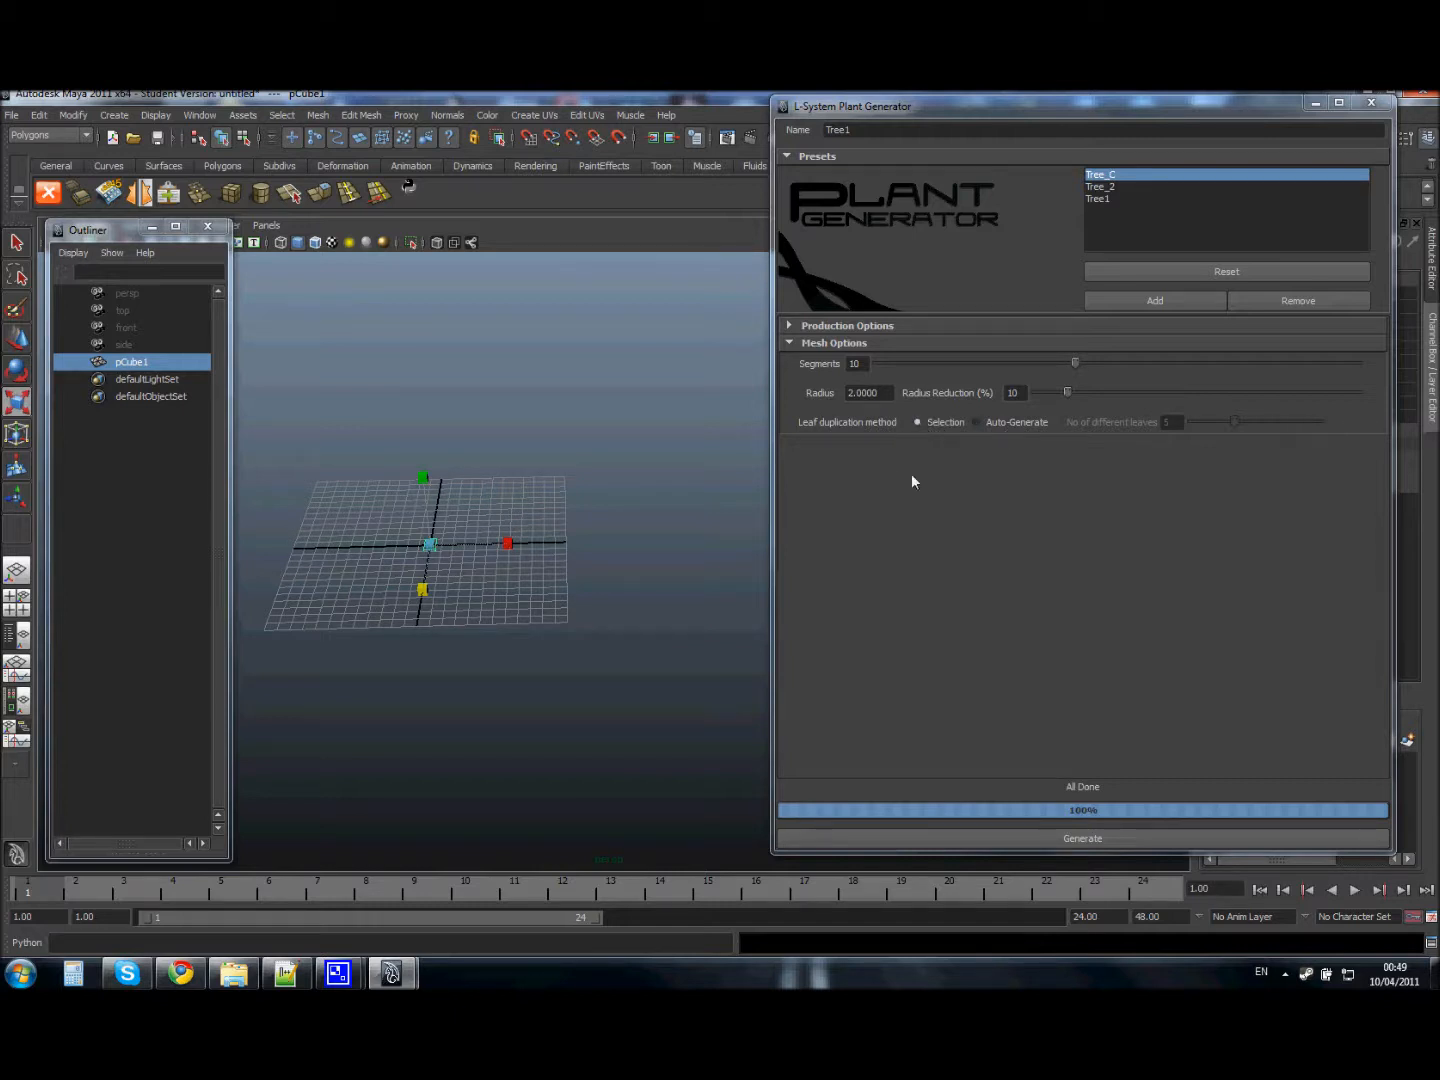
Generate Tree1 with the selected cube as its leaf shape and inspect the duplicated leaves
click(1091, 837)
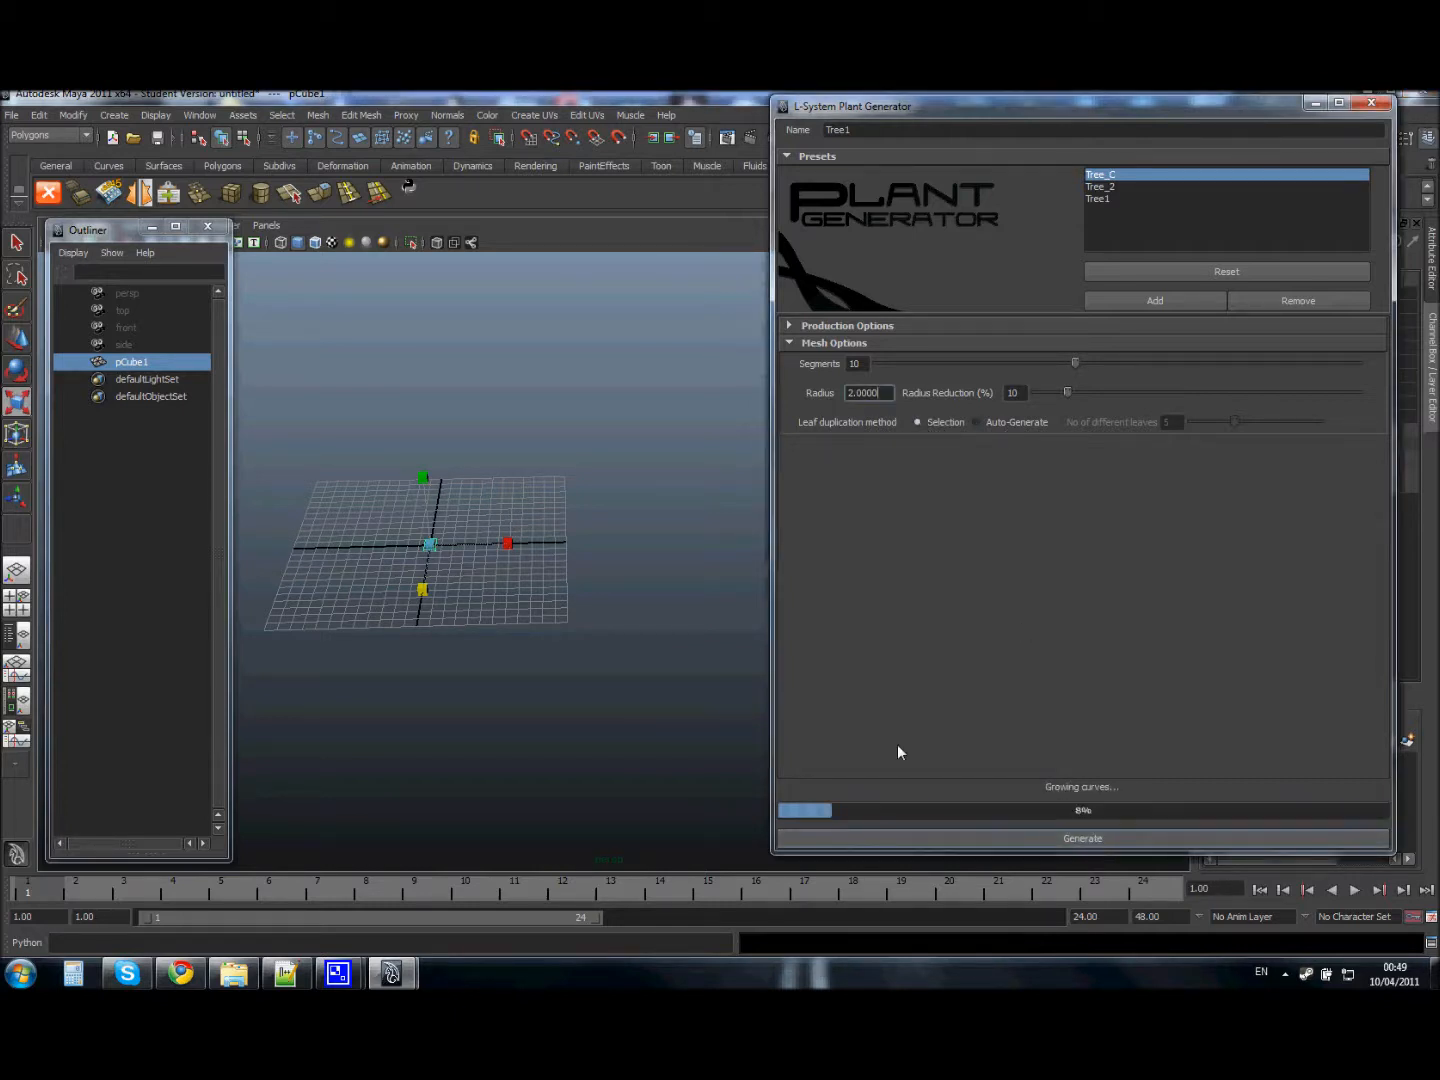
mouse_move(525, 443)
alt+mouse_down()
mouse_move(429, 365)
mouse_move(537, 438)
mouse_move(608, 333)
mouse_move(470, 491)
mouse_move(459, 567)
mouse_move(347, 446)
mouse_move(551, 445)
alt+mouse_up()
alt+right_drag(552, 444, 574, 398)
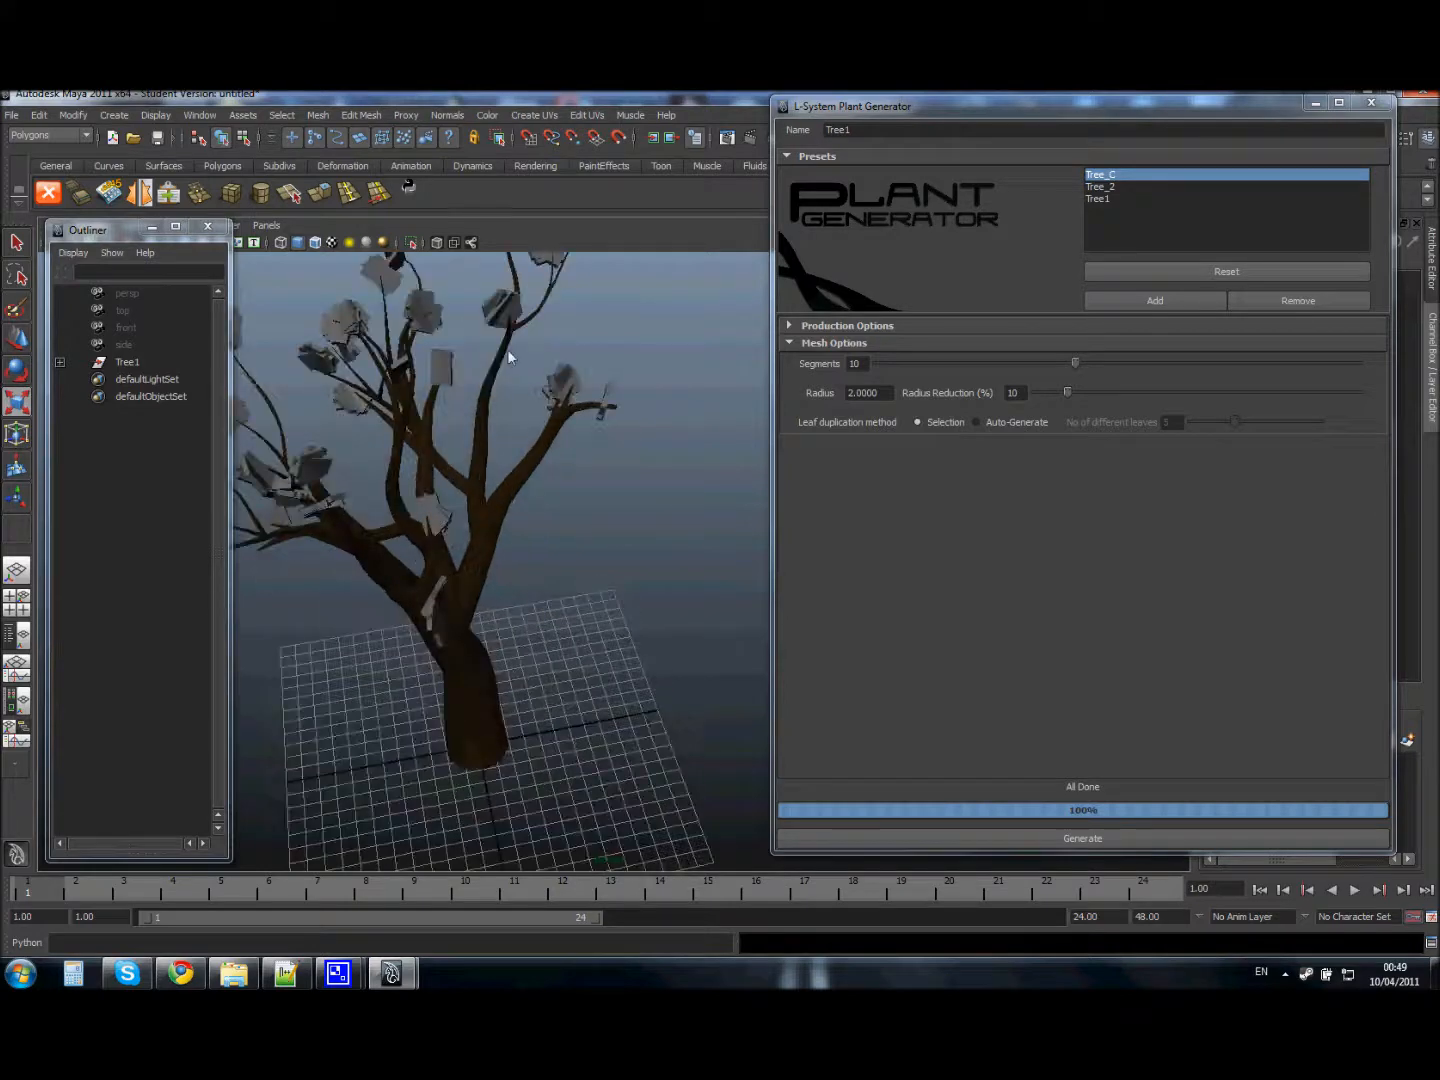
alt+drag(467, 467, 623, 339)
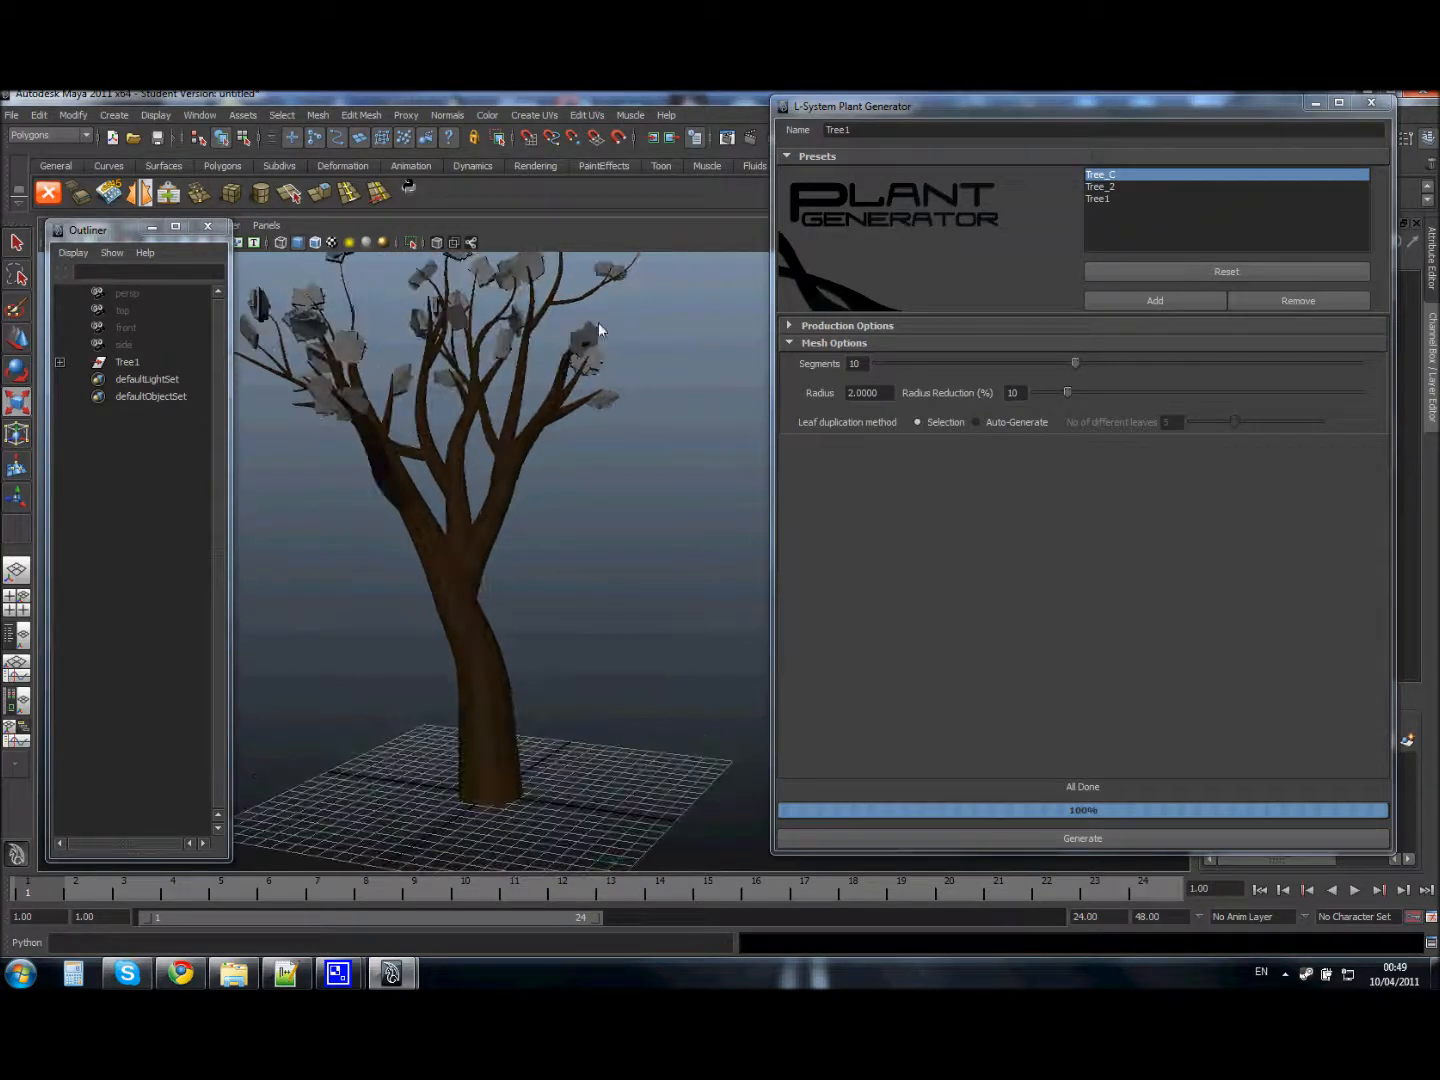
alt+right_drag(530, 446, 386, 392)
alt+drag(386, 392, 330, 391)
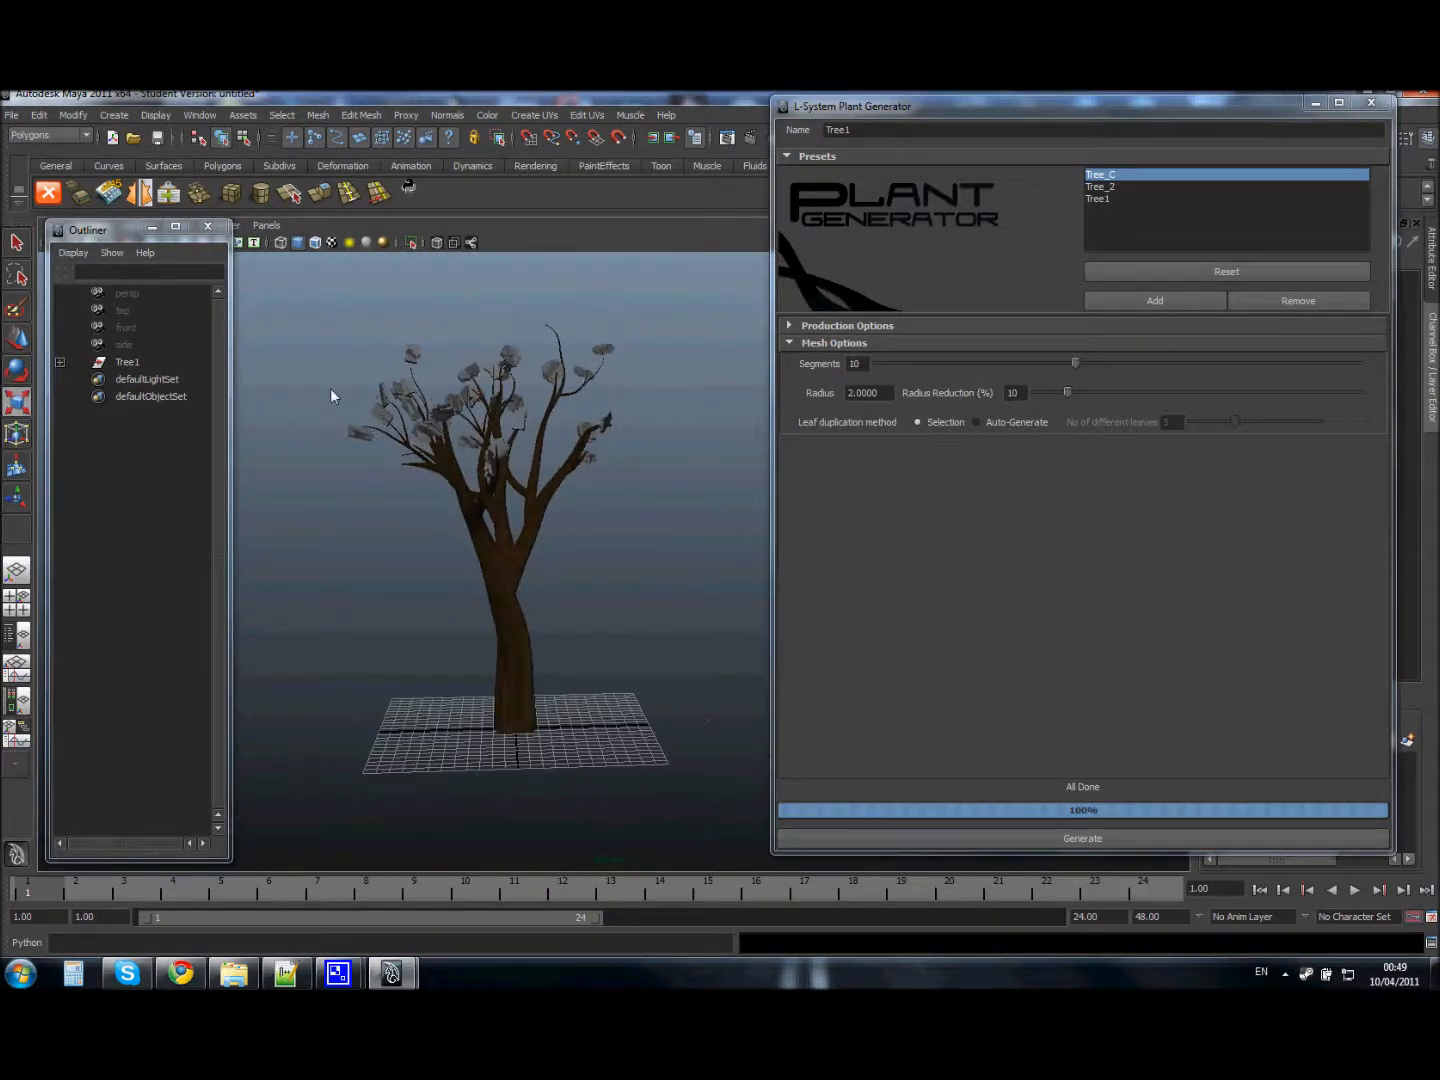
Select the original pCube1 inside the Tree1 group and set its visibility to on
click(60, 362)
drag(220, 352, 212, 526)
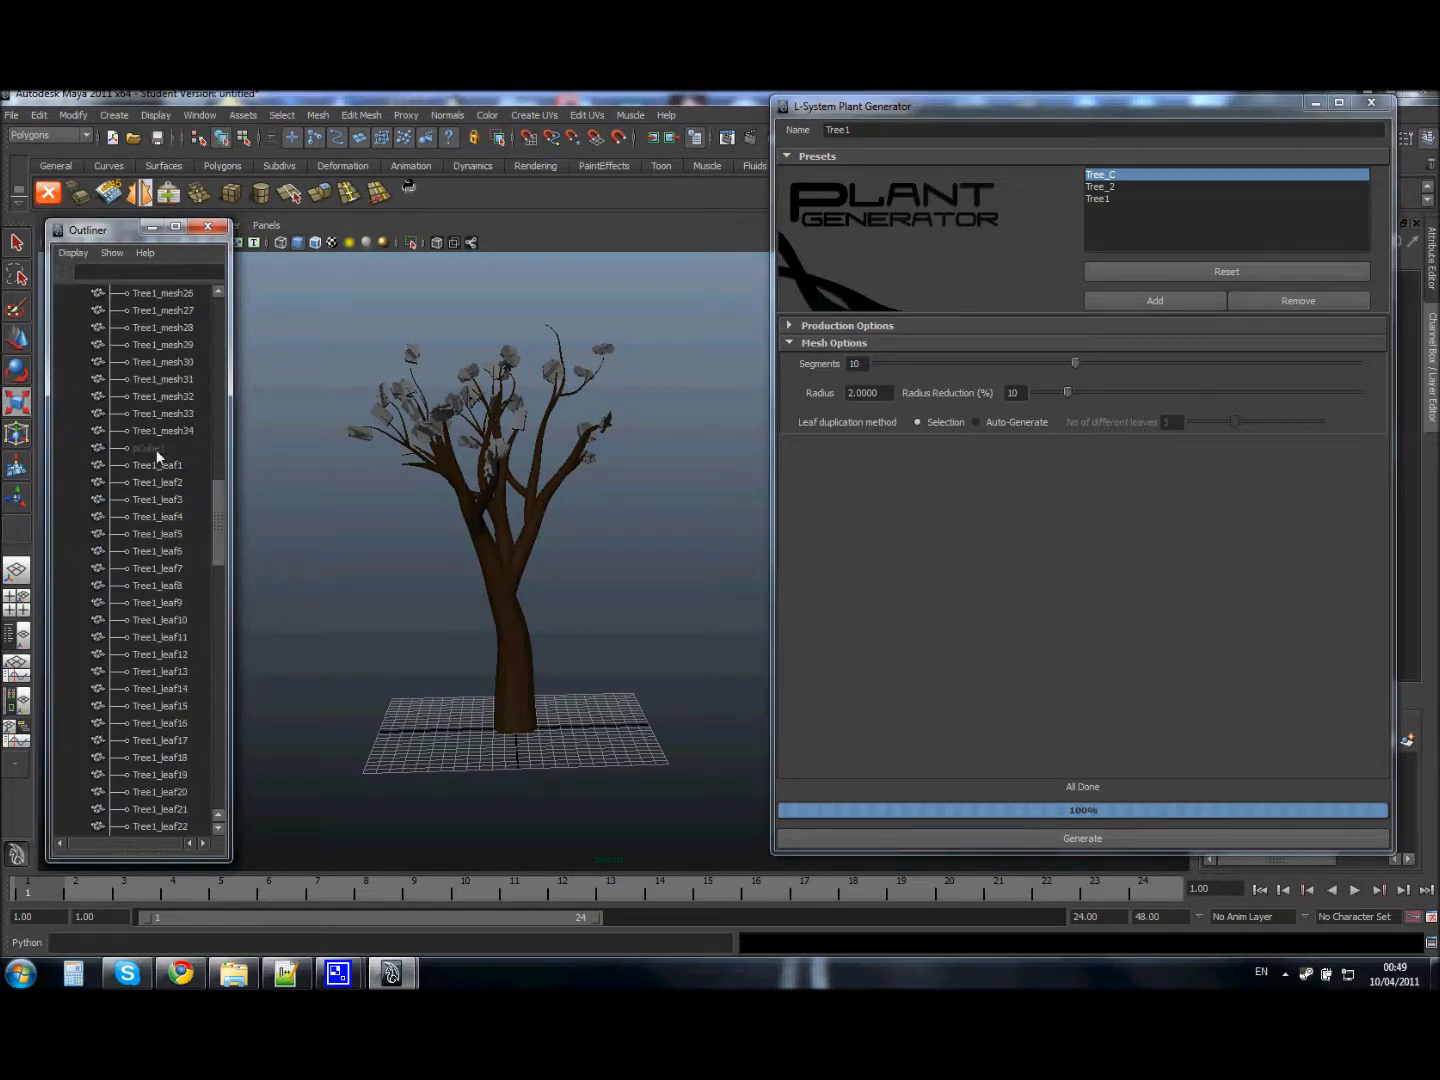
click(150, 448)
alt+drag(521, 550, 471, 493)
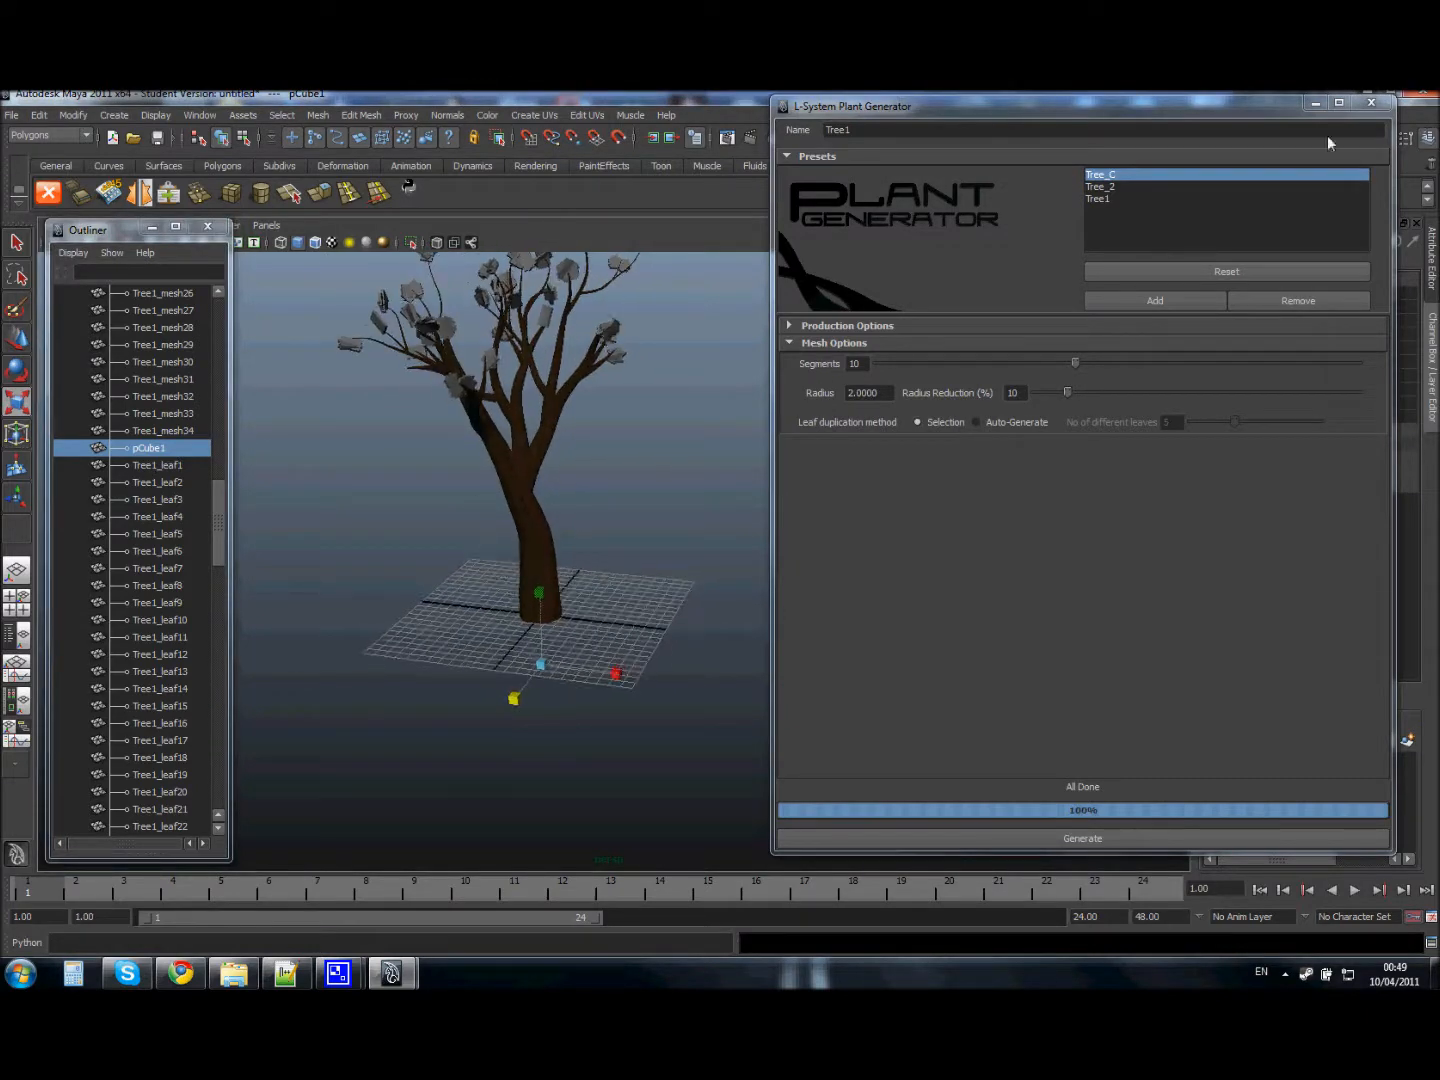
drag(1117, 108, 788, 154)
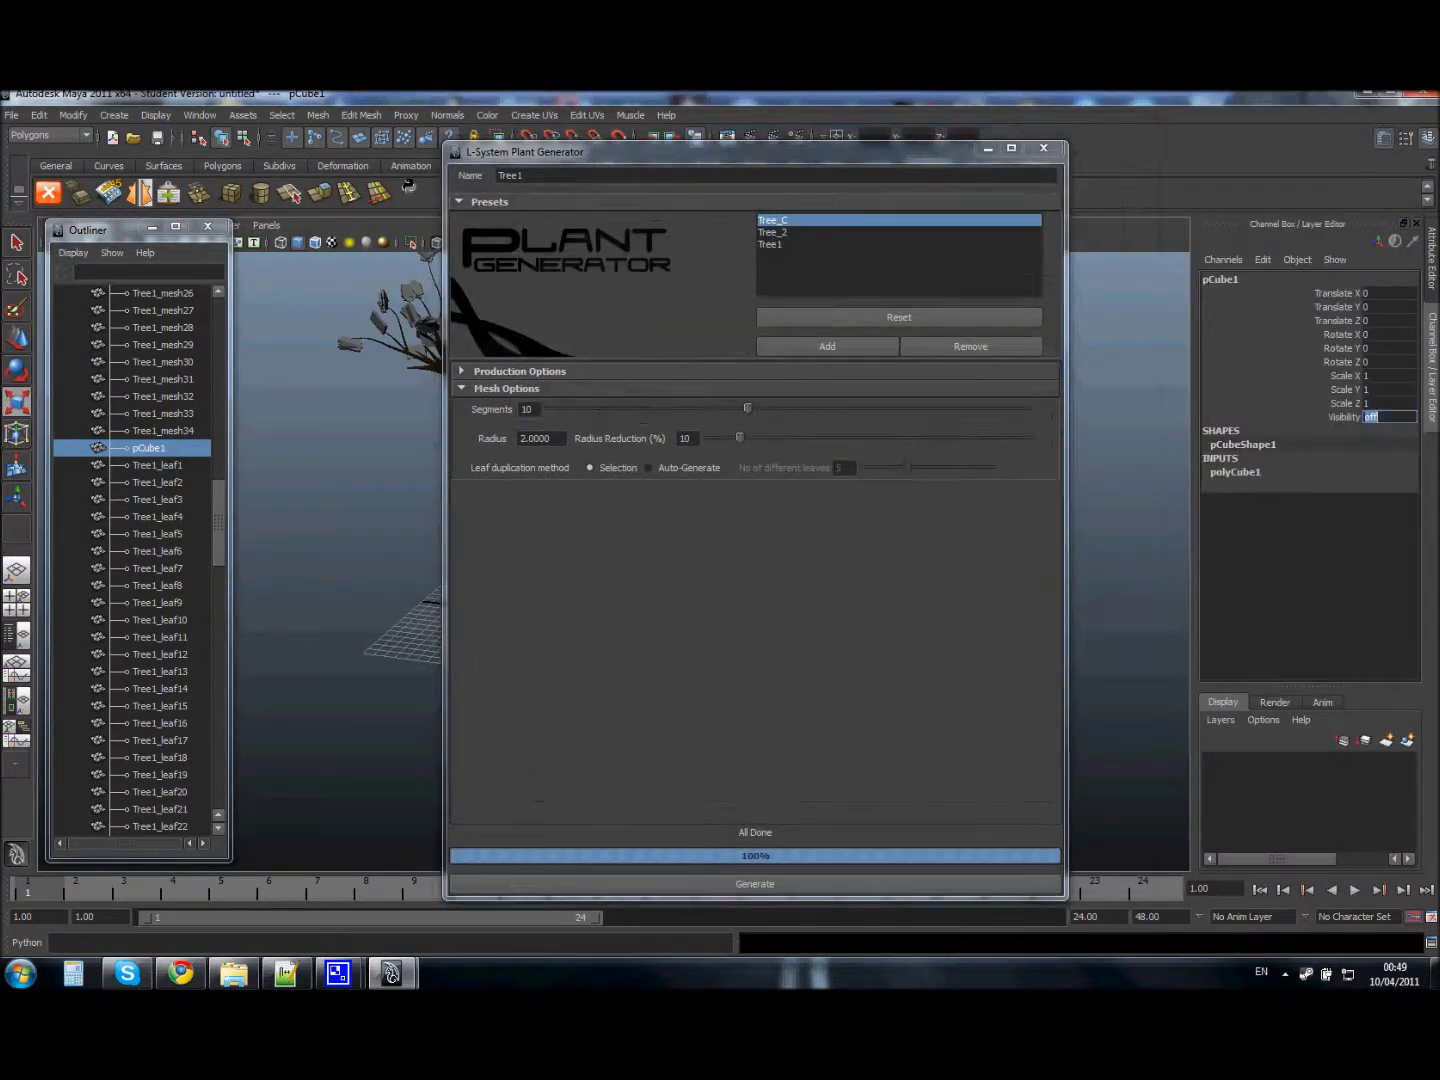
text(on)
key(Return)
drag(925, 157, 1316, 215)
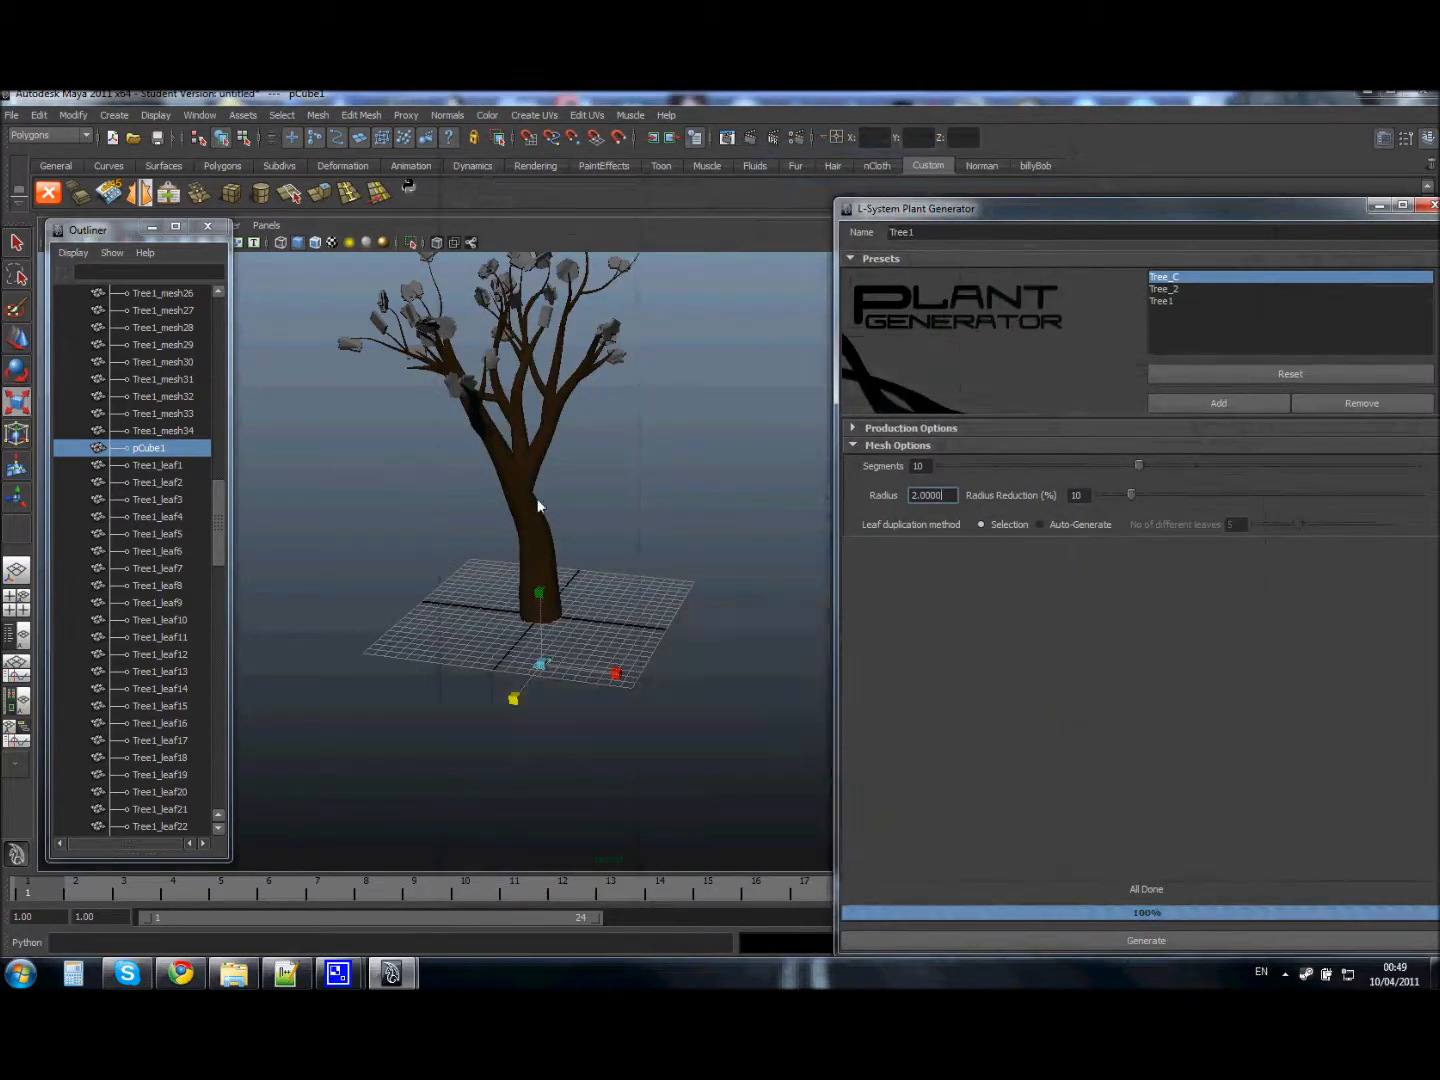
Select one face of pCube1 below the trunk, move it along the X axis, and check the effect on the tree's leaves
alt+right_drag(509, 605, 646, 714)
mouse_move(592, 607)
alt+mouse_down()
mouse_move(563, 551)
mouse_move(575, 620)
alt+mouse_up()
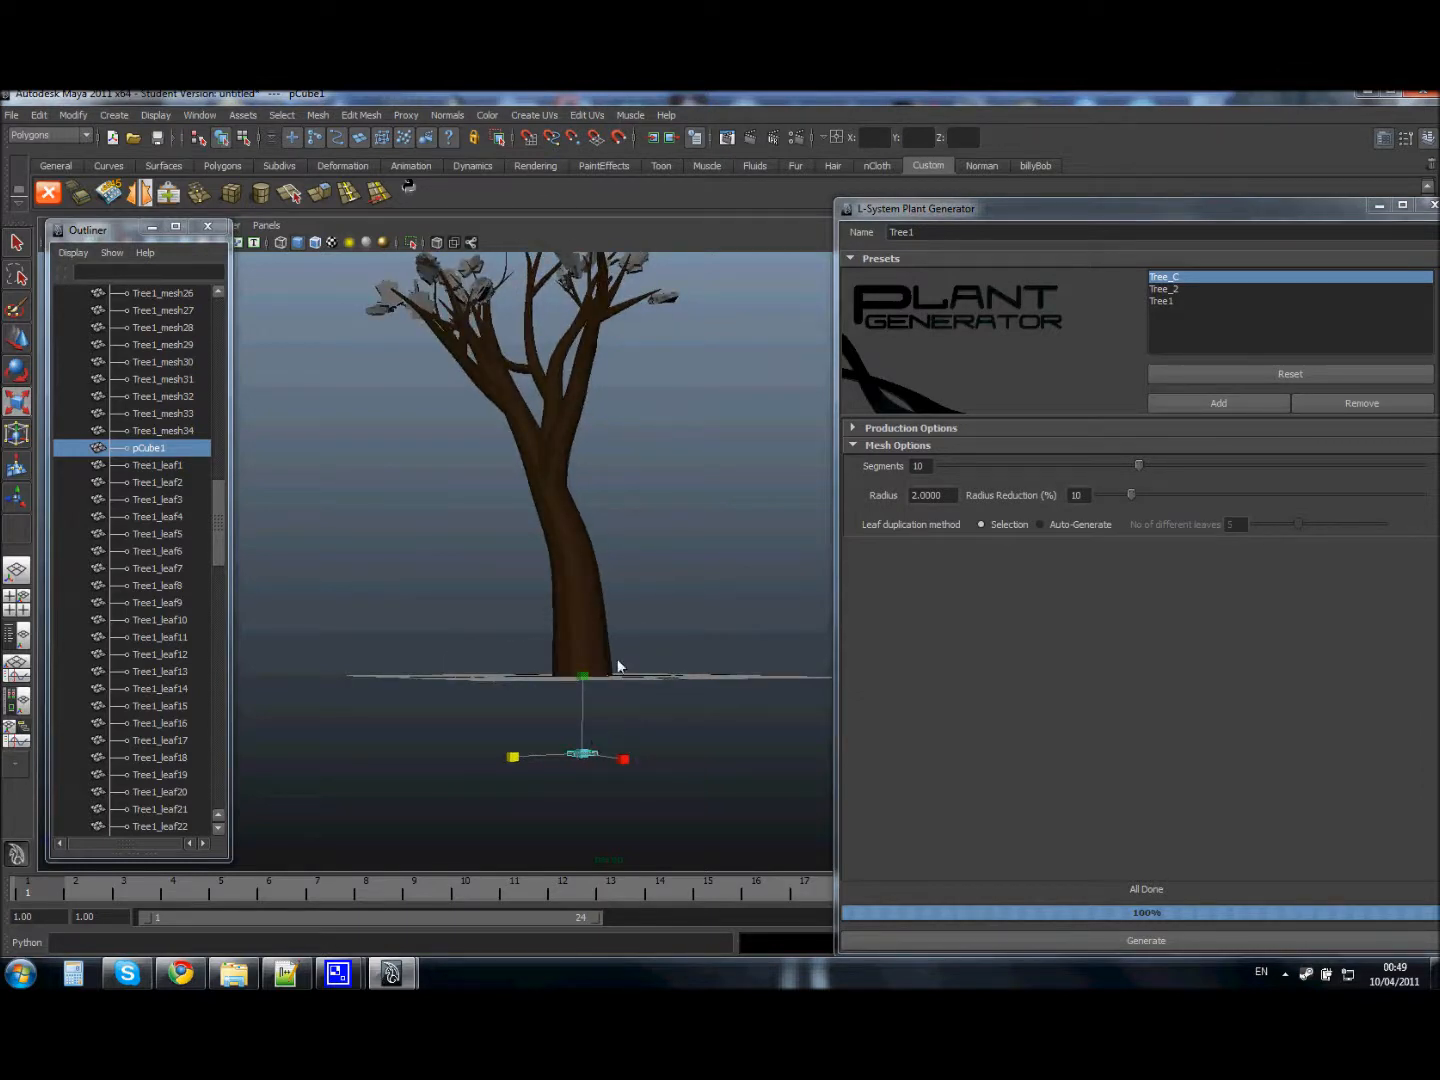
key(space)
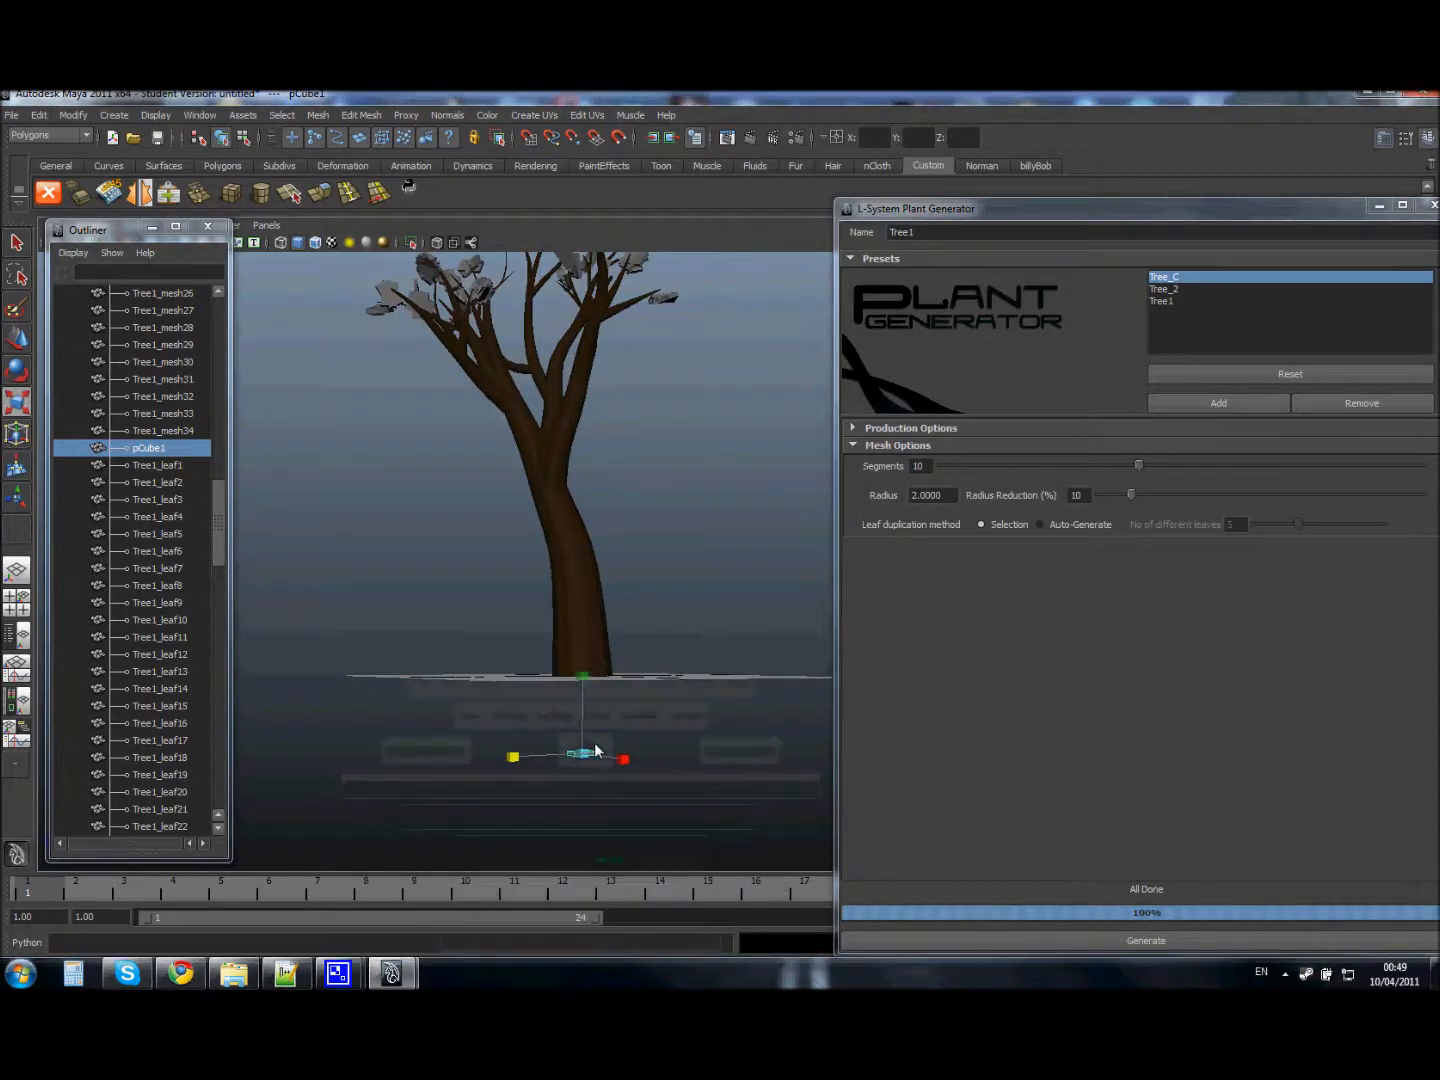
right_drag(594, 761, 600, 718)
alt+drag(595, 767, 563, 835)
click(599, 705)
alt+drag(622, 764, 641, 707)
alt+right_drag(642, 707, 556, 617)
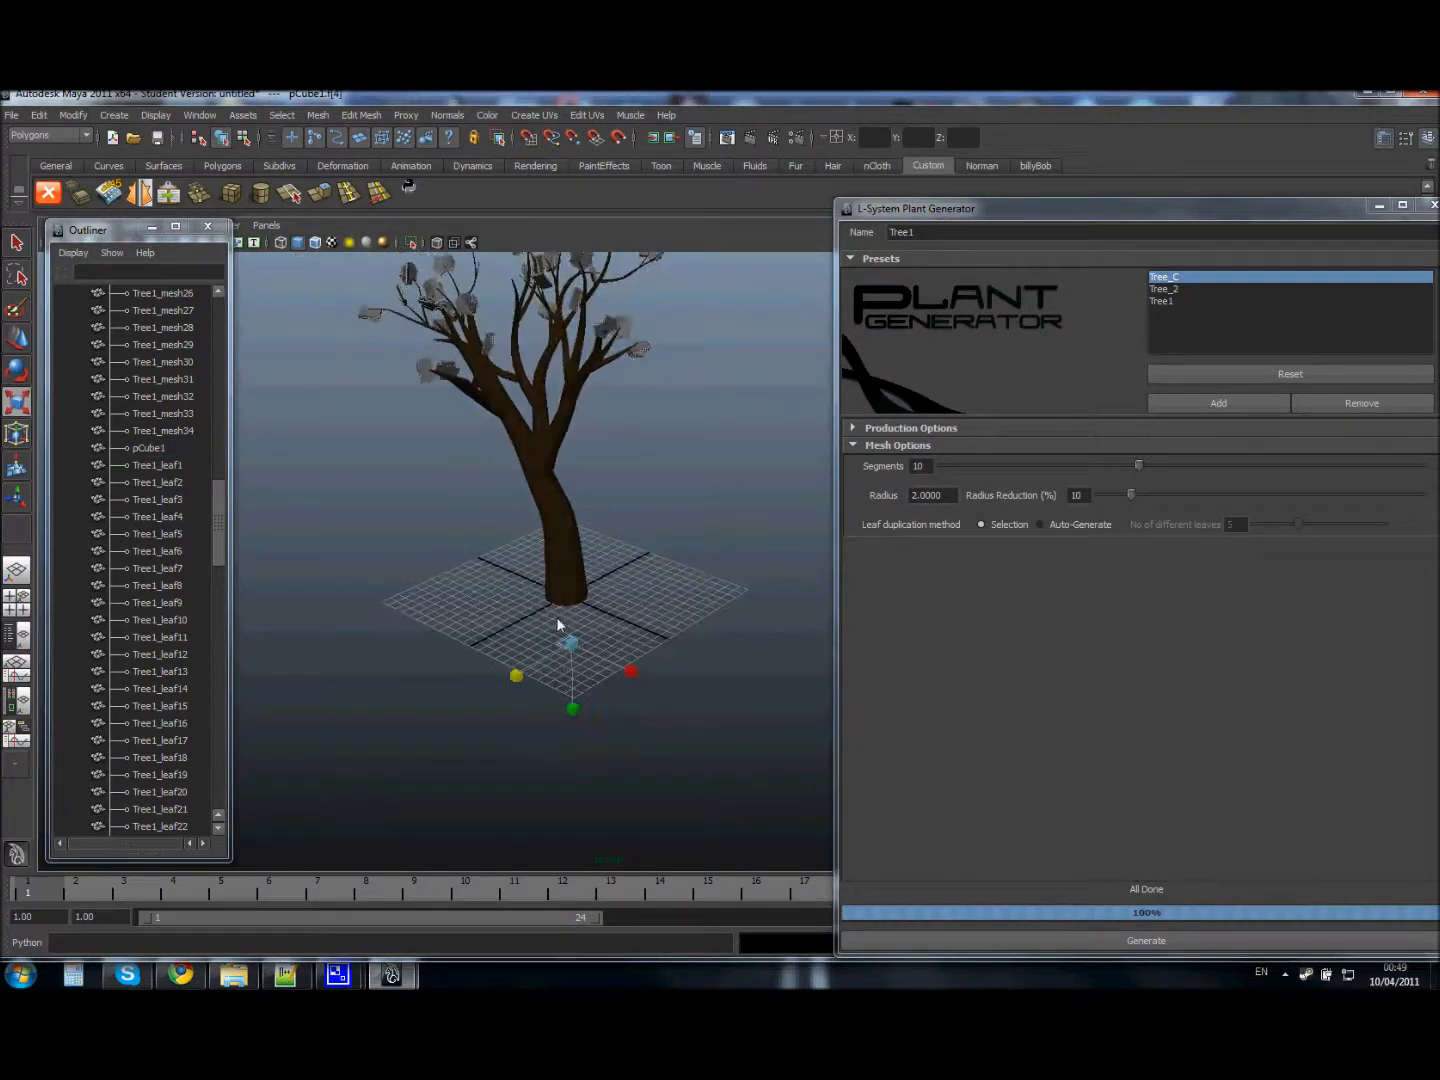
key(w)
mouse_move(607, 665)
mouse_down()
mouse_move(634, 675)
mouse_move(608, 665)
mouse_move(598, 687)
mouse_move(607, 638)
mouse_up()
alt+drag(659, 574, 544, 578)
alt+middle_drag(572, 465, 476, 561)
alt+drag(476, 561, 544, 601)
scroll(659, 526, down, 3)
alt+middle_drag(624, 545, 592, 519)
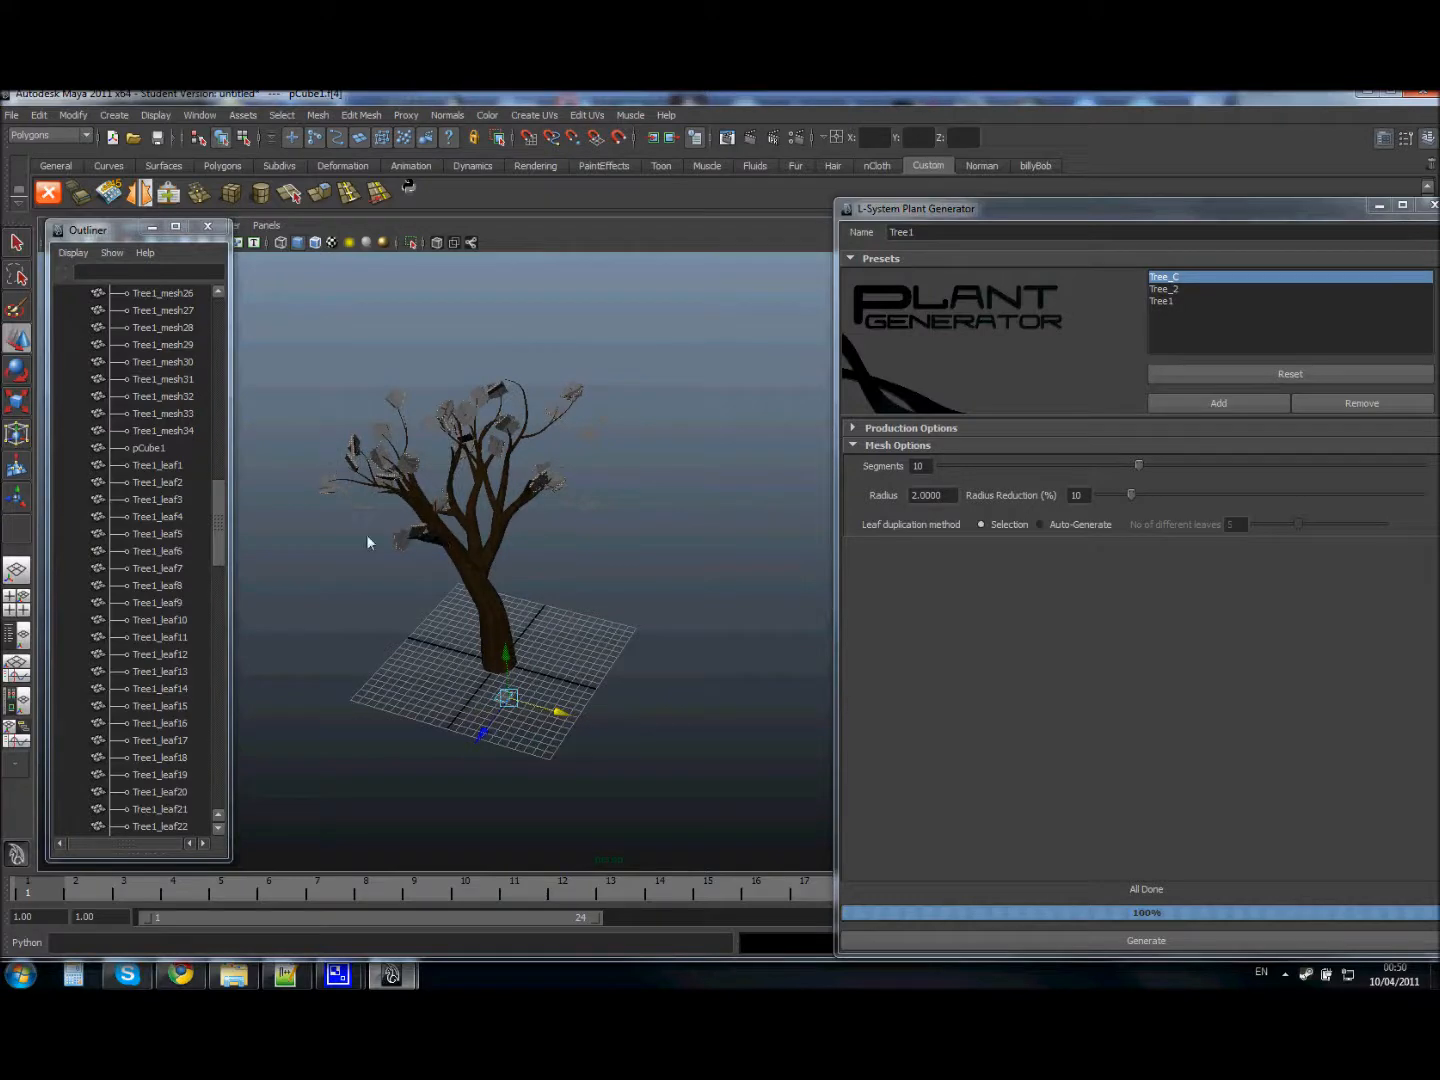
Reposition and resize the Plant Generator window, then show the production options and slightly increase the L-system depth
drag(1179, 209, 953, 136)
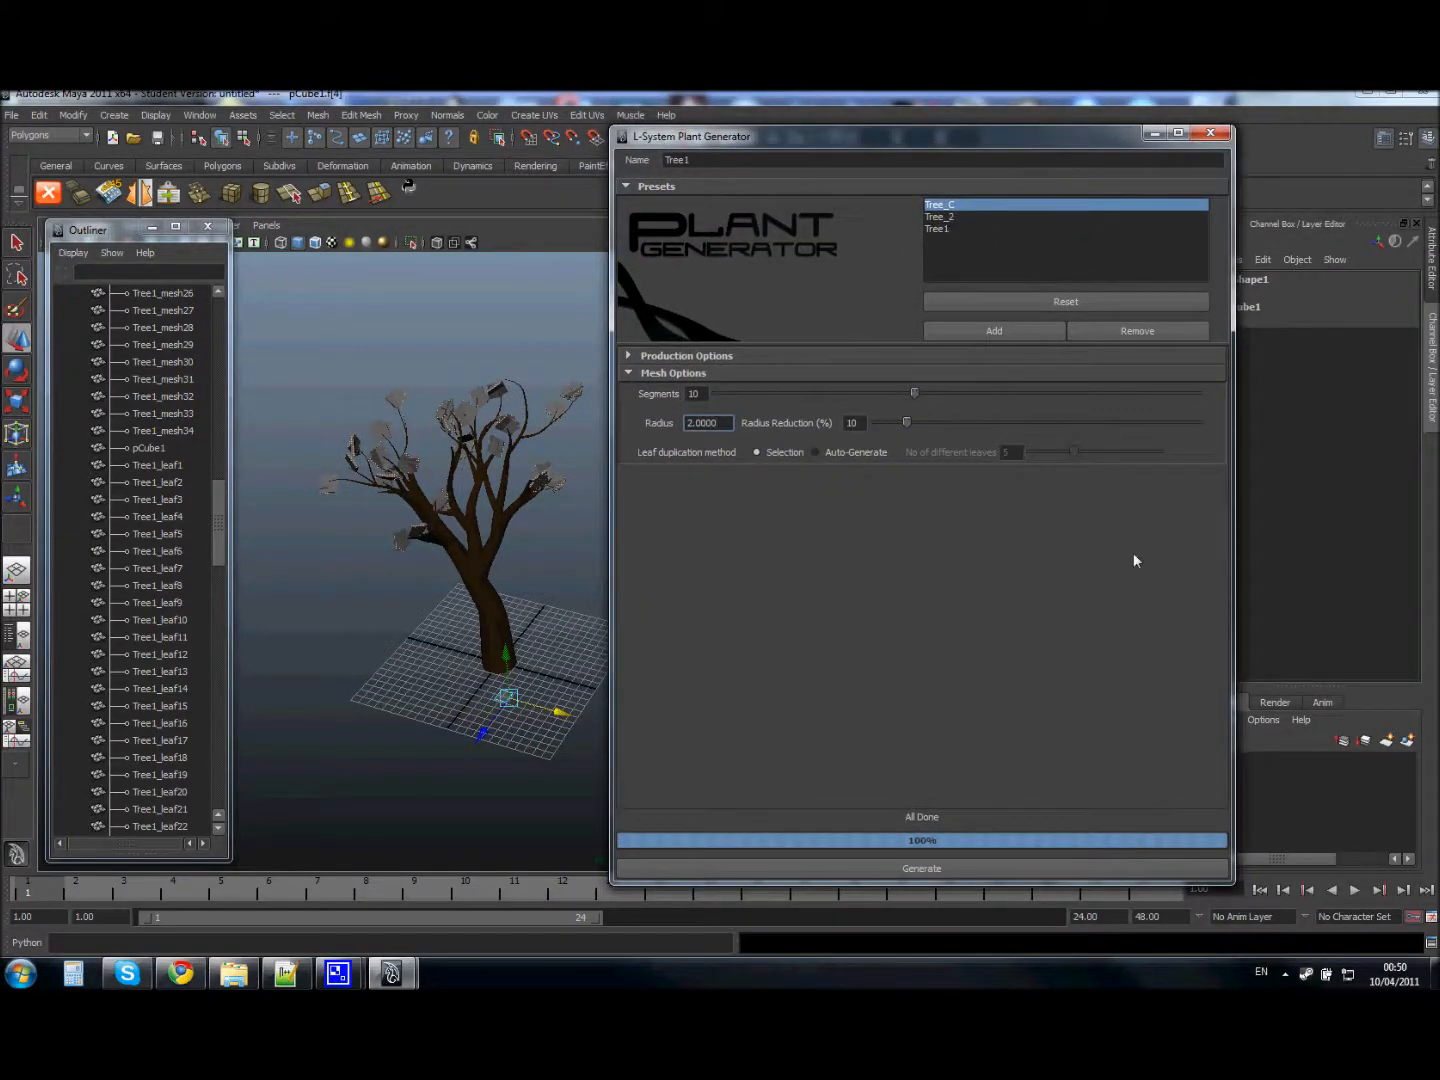
drag(1237, 885, 1175, 585)
alt+drag(508, 458, 565, 419)
click(630, 356)
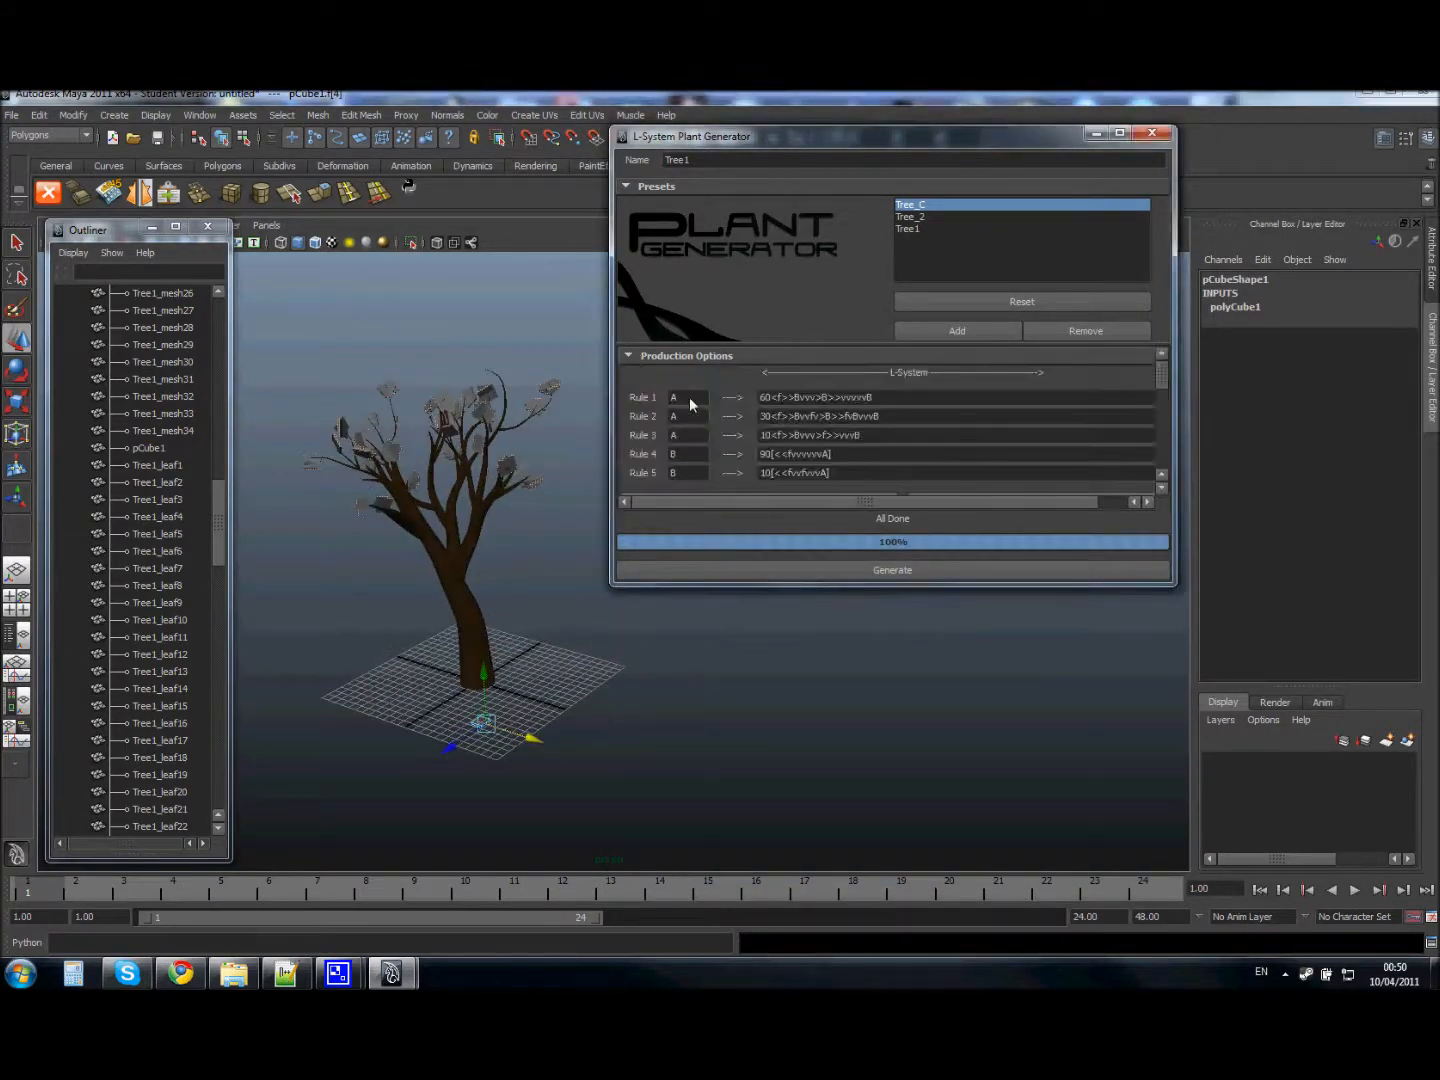
drag(1165, 571, 1243, 762)
drag(962, 532, 981, 533)
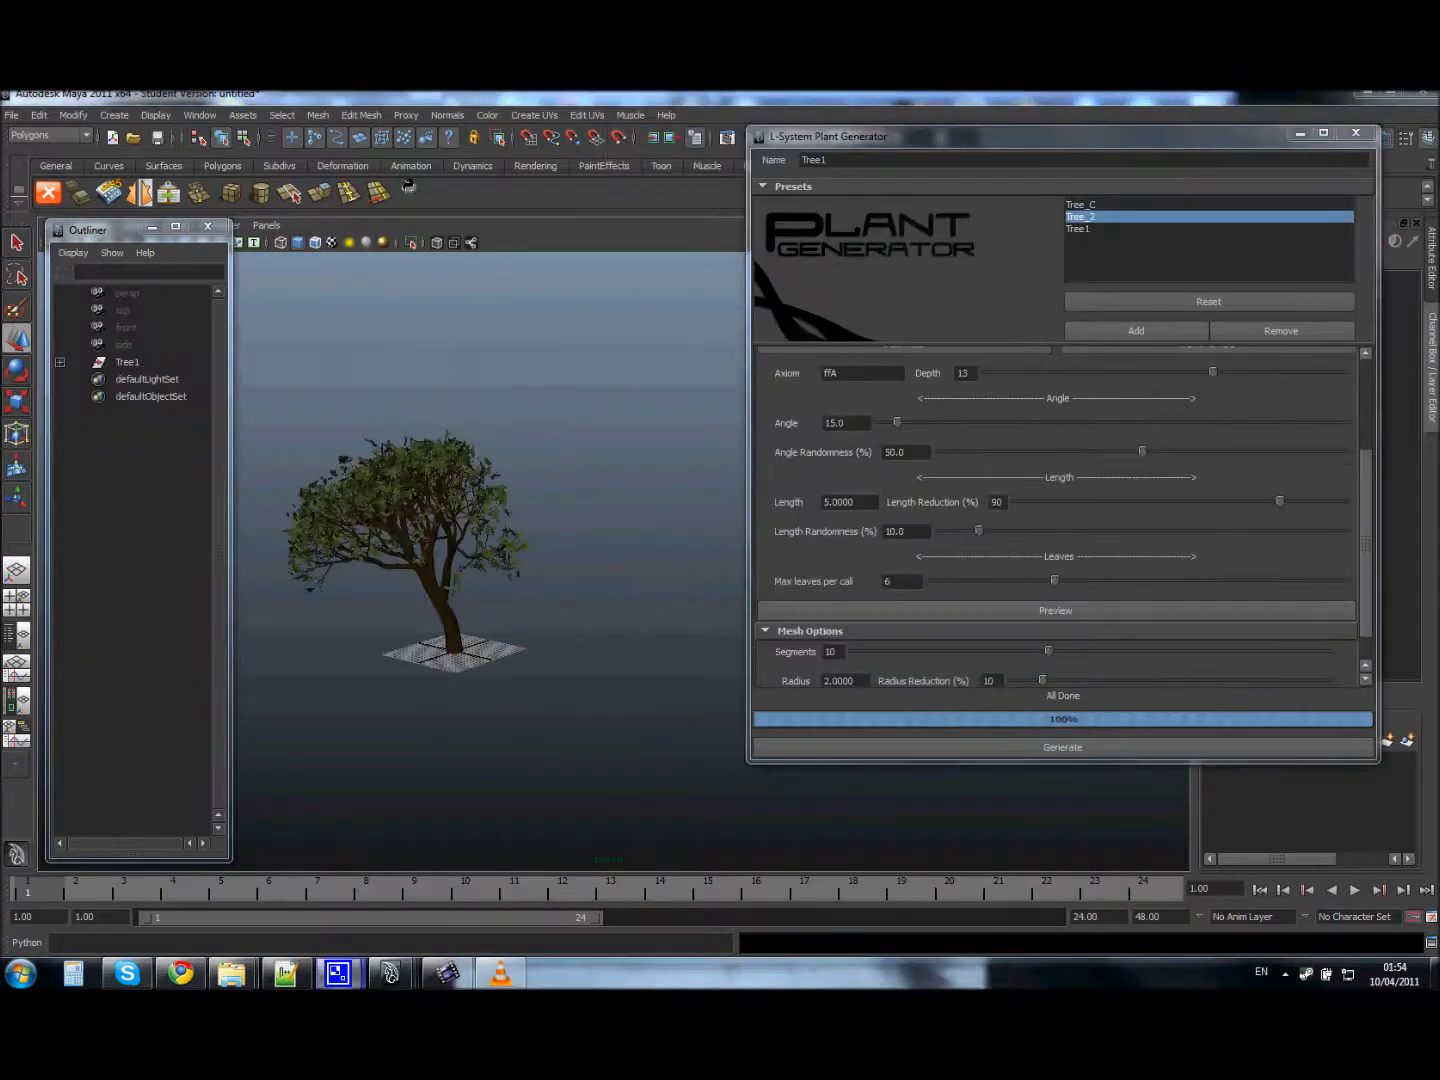
Examine the branches and foliage of the tree generated from the Tree_2 preset from different angles and up close
alt+middle_drag(417, 553, 527, 547)
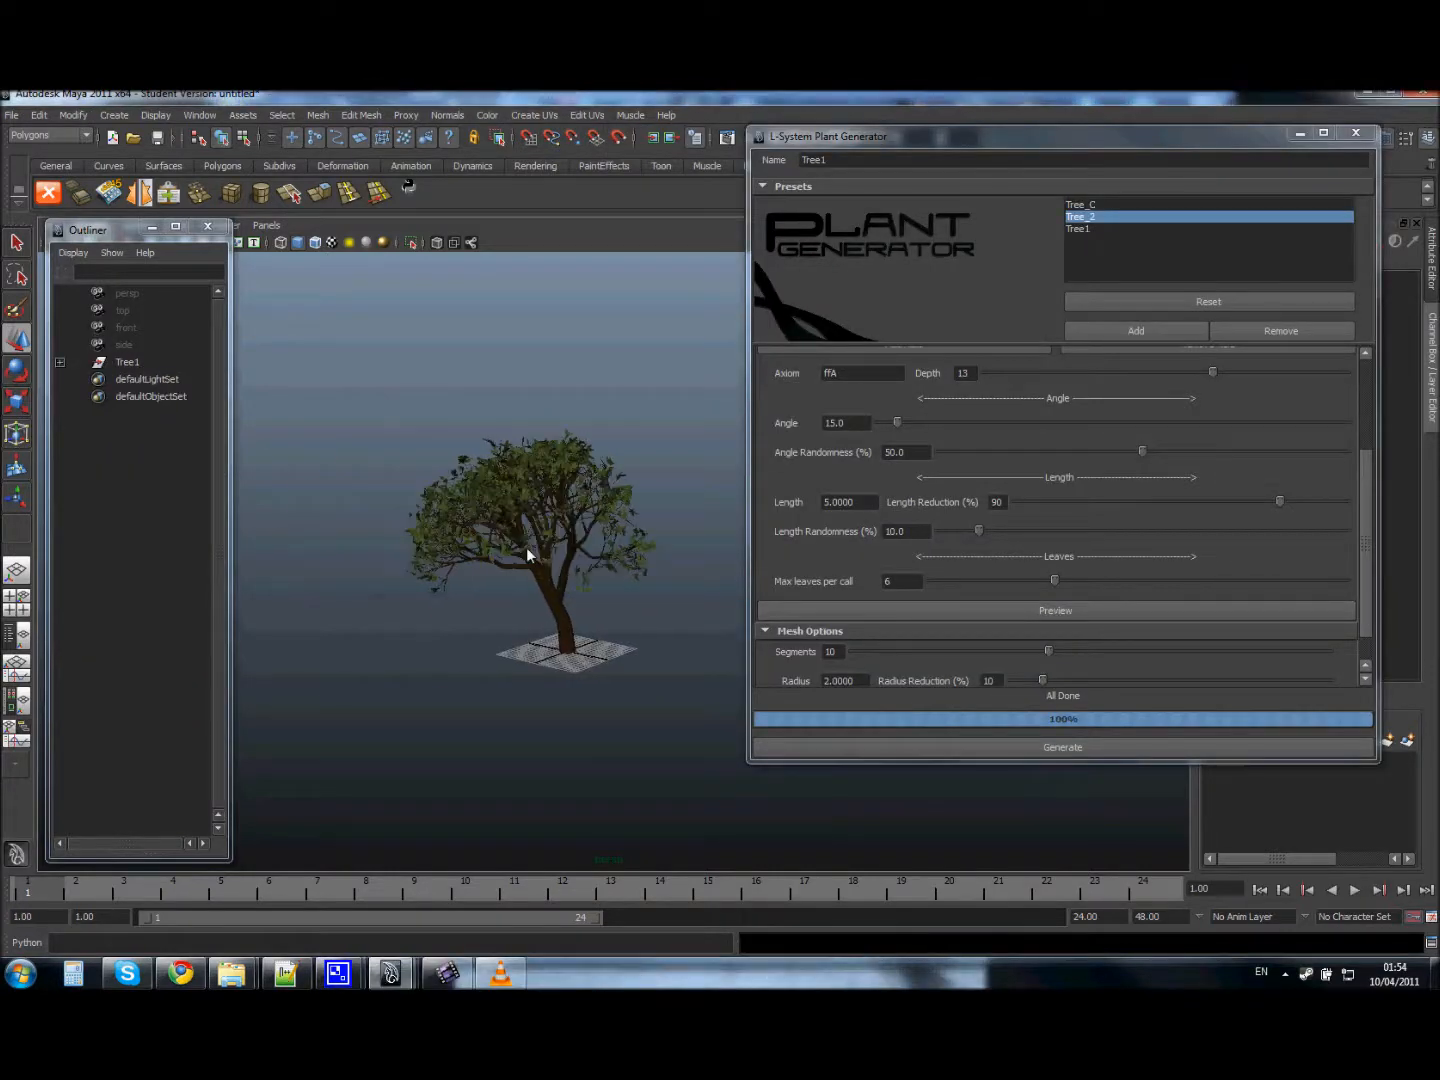
alt+drag(484, 503, 653, 747)
scroll(652, 747, up, 3)
scroll(507, 548, up, 1)
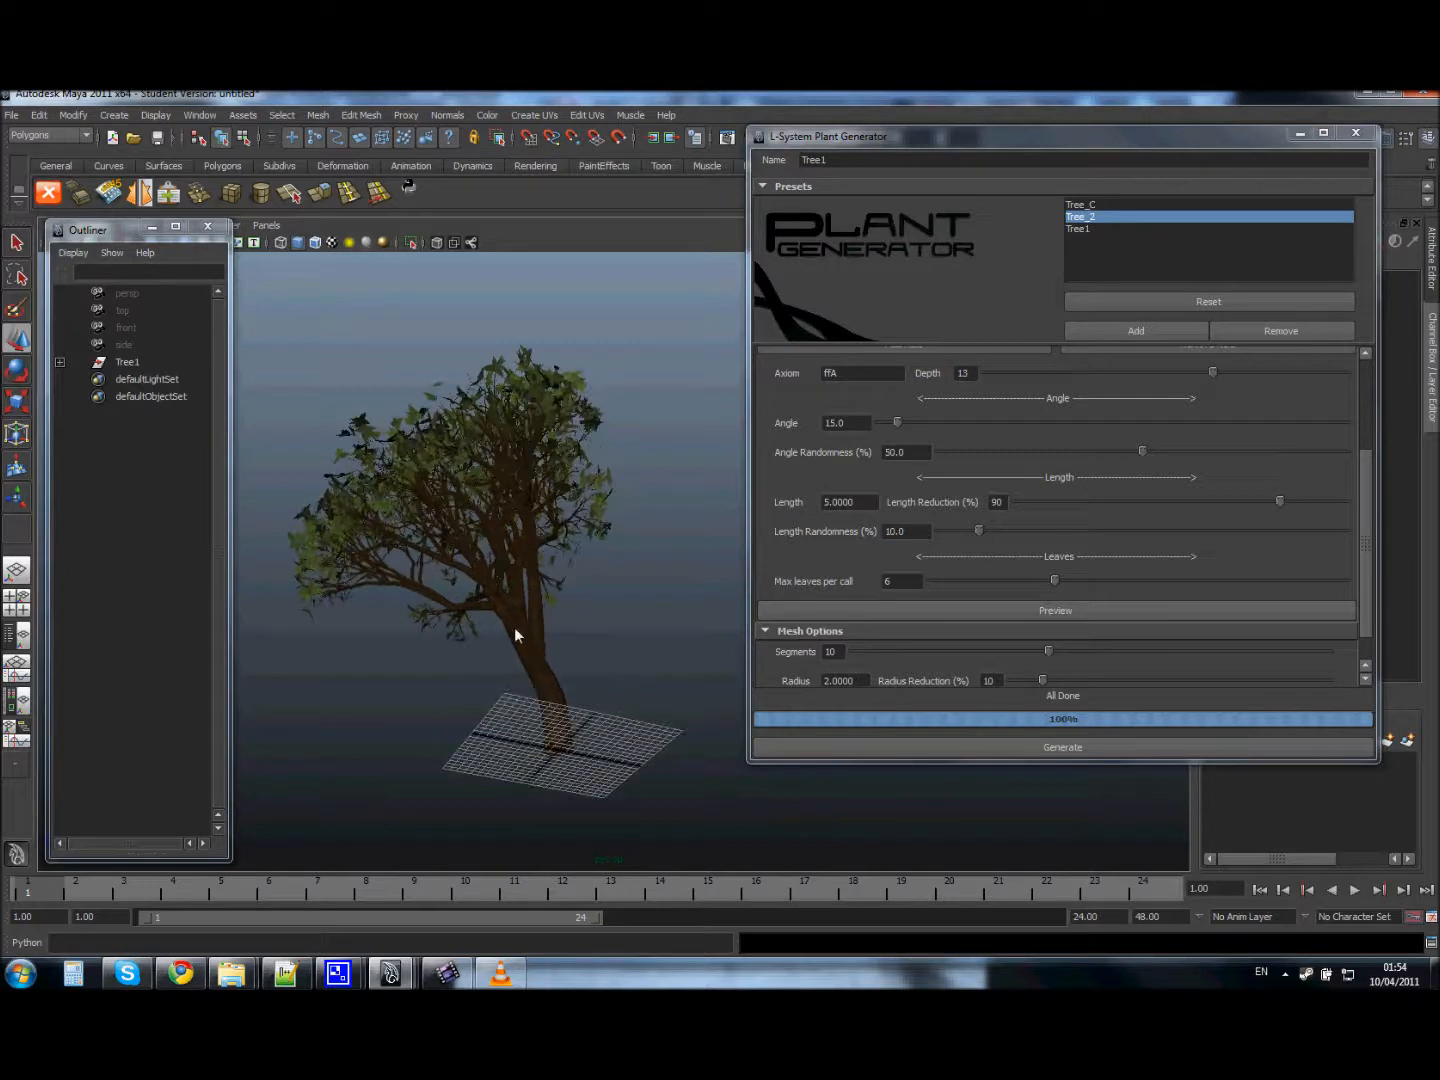